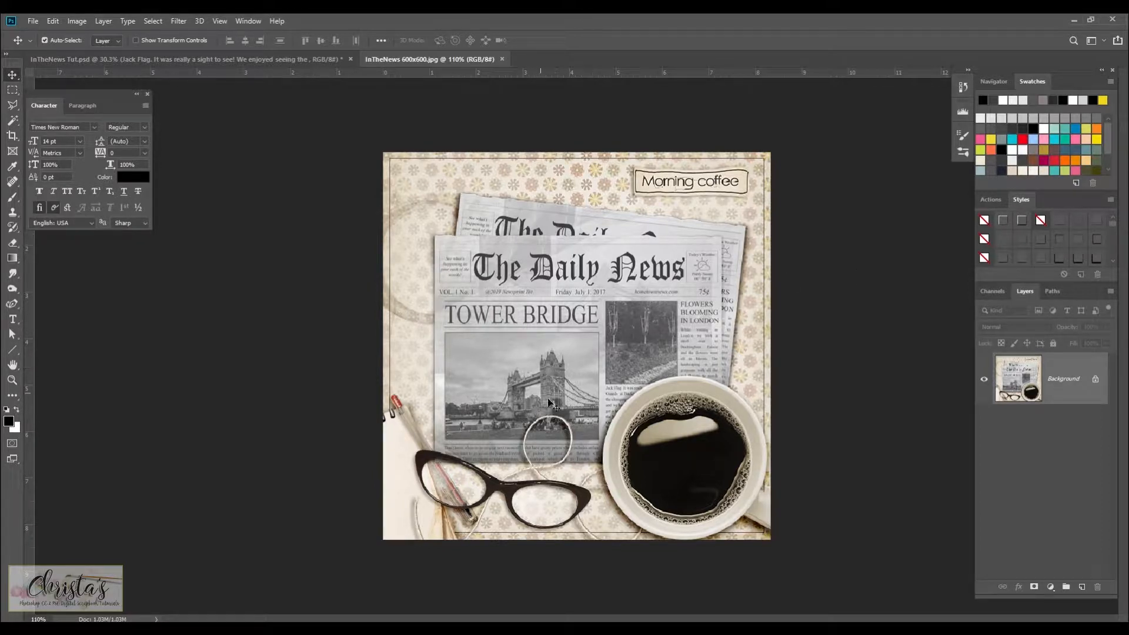
- Create a new 12 by 12 inch RGB document at 300 pixels/inch with a white background
{"action": "left_click", "coordinate": [170, 59]}
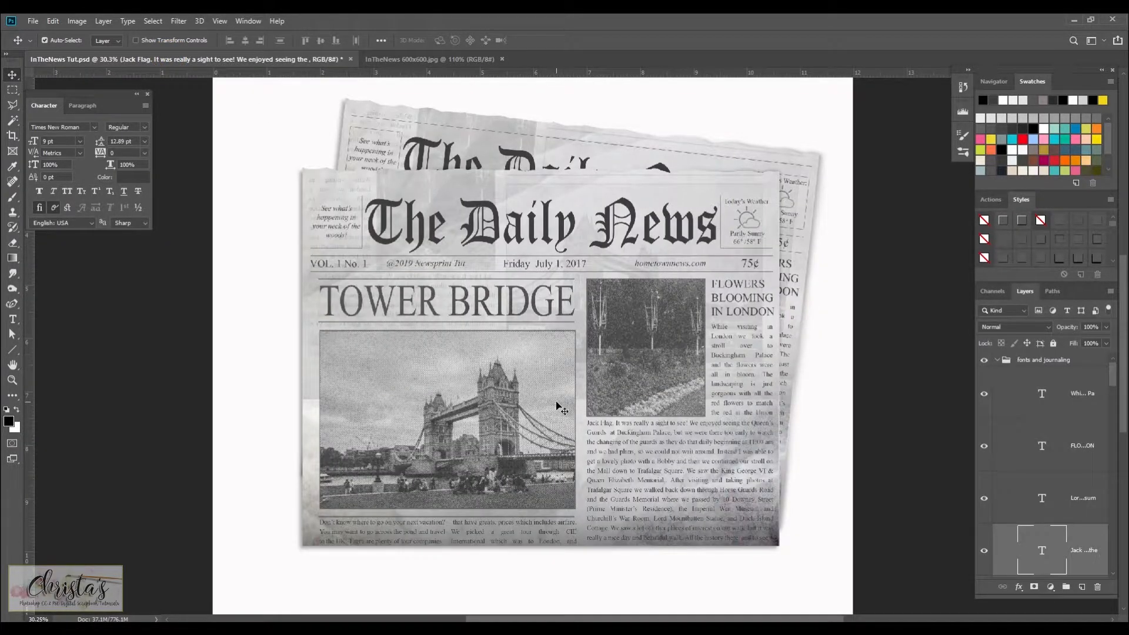
{"action": "scroll", "coordinate": [573, 404], "scroll_direction": "up", "scroll_amount": 1}
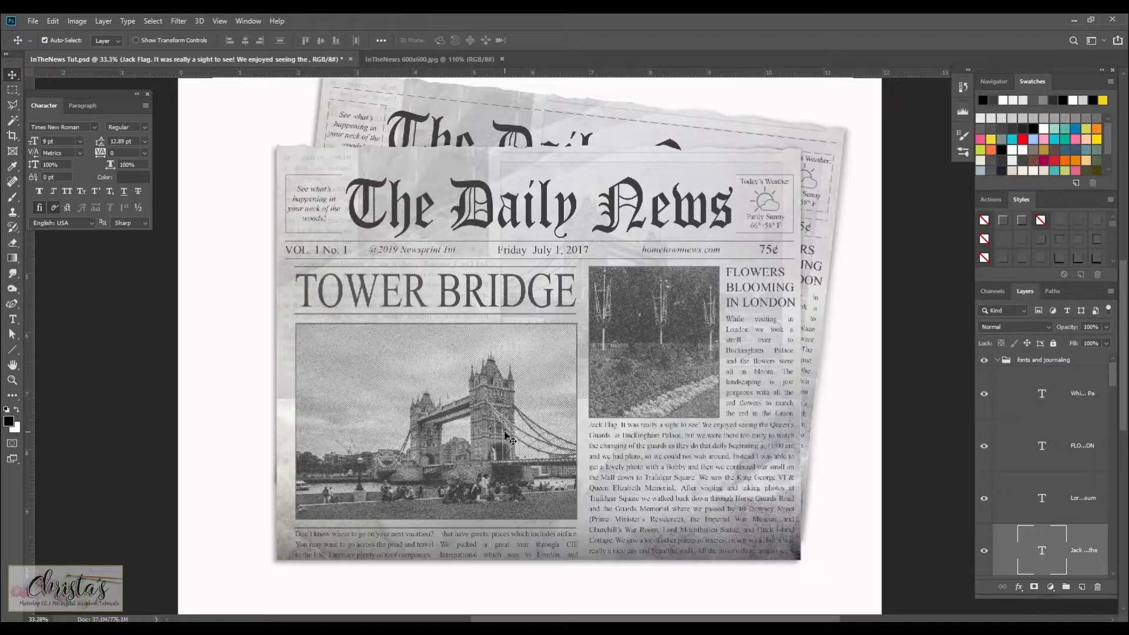
{"action": "left_click", "coordinate": [34, 22]}
{"action": "left_click", "coordinate": [40, 35]}
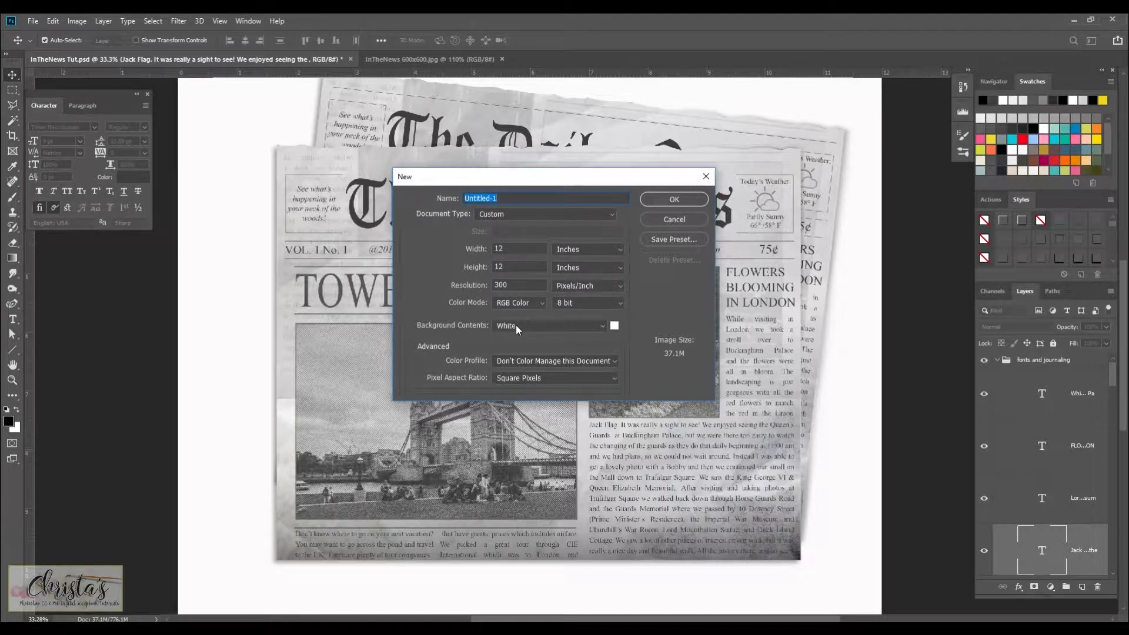
{"action": "left_click", "coordinate": [673, 202]}
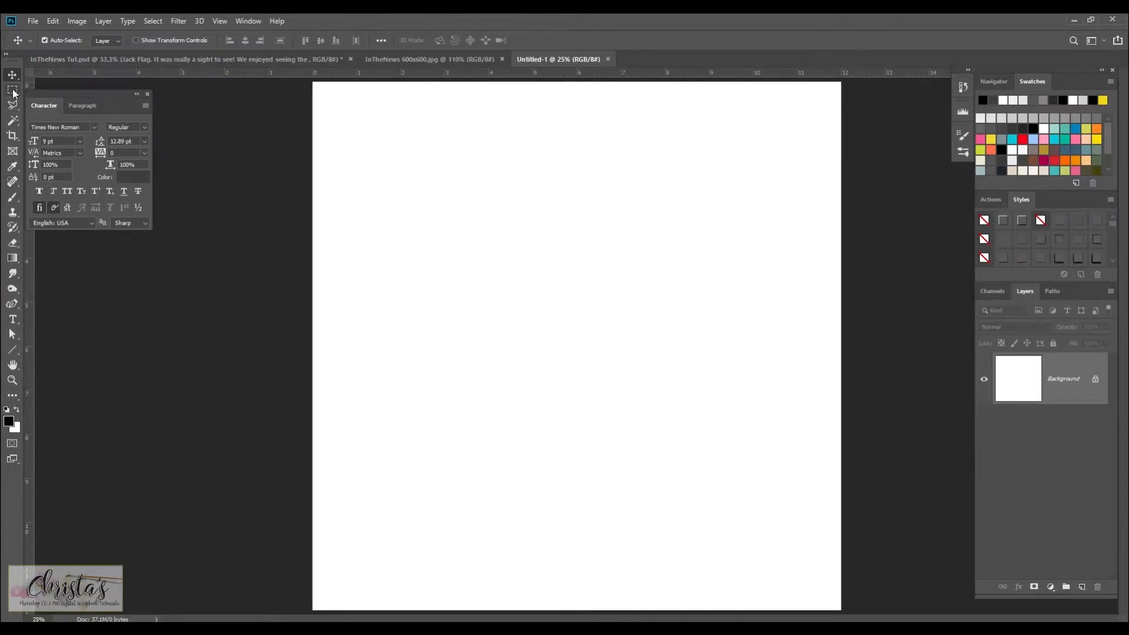
- Add a new layer and draw a rectangular marquee selection about 7 by 4.9 inches around the middle of the canvas
{"action": "left_click", "coordinate": [13, 92]}
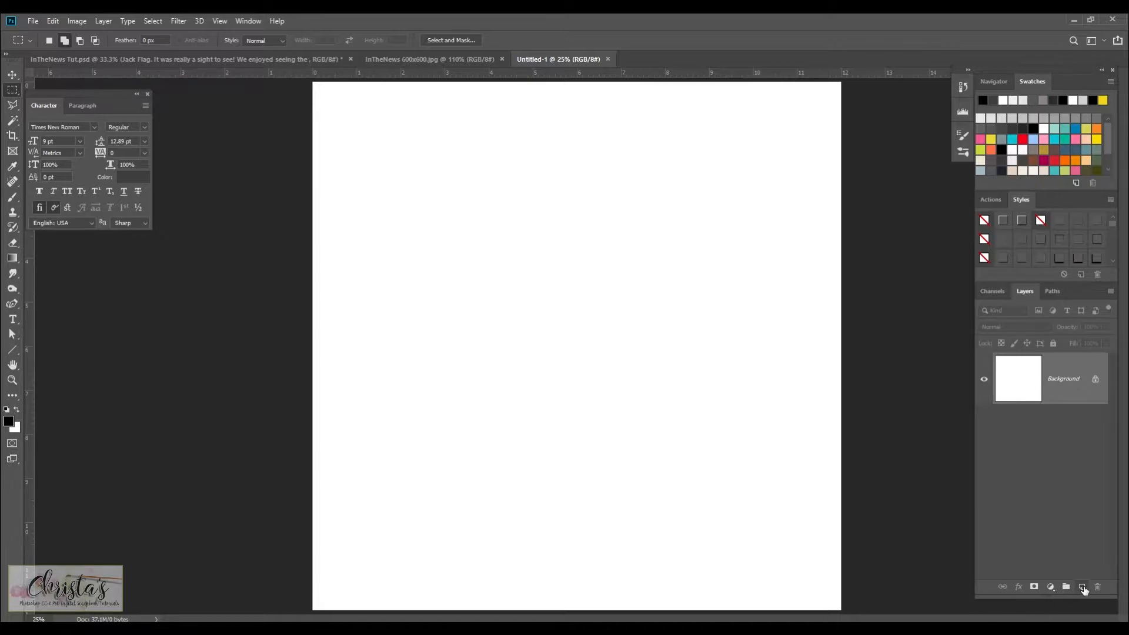
{"action": "left_click", "coordinate": [1082, 588]}
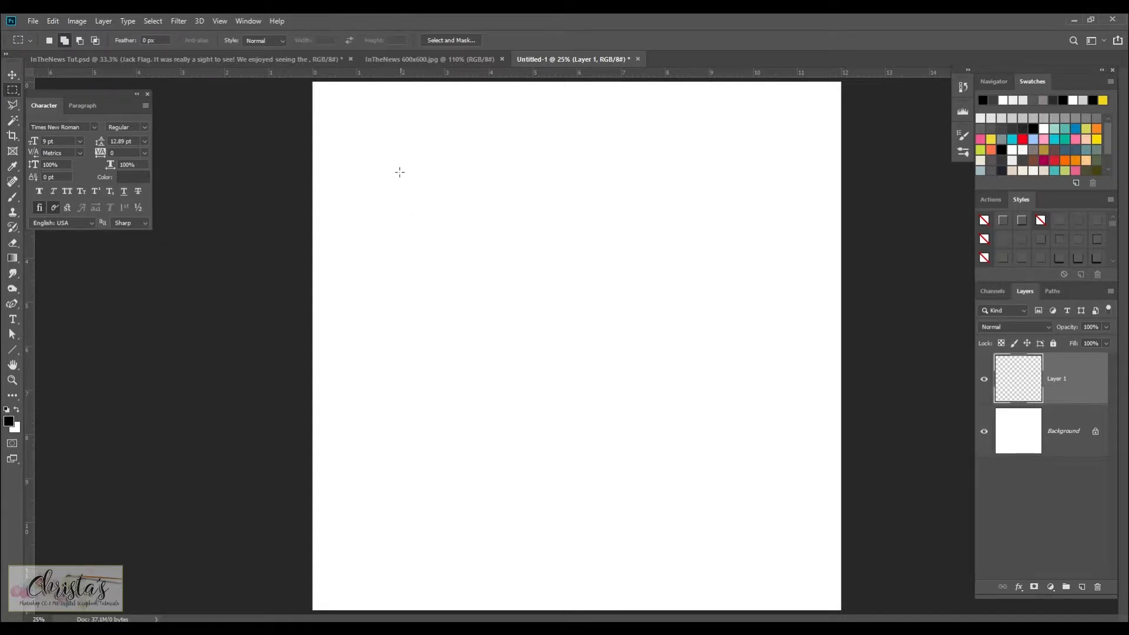
{"action": "left_click_drag", "start_coordinate": [412, 210], "coordinate": [719, 417]}
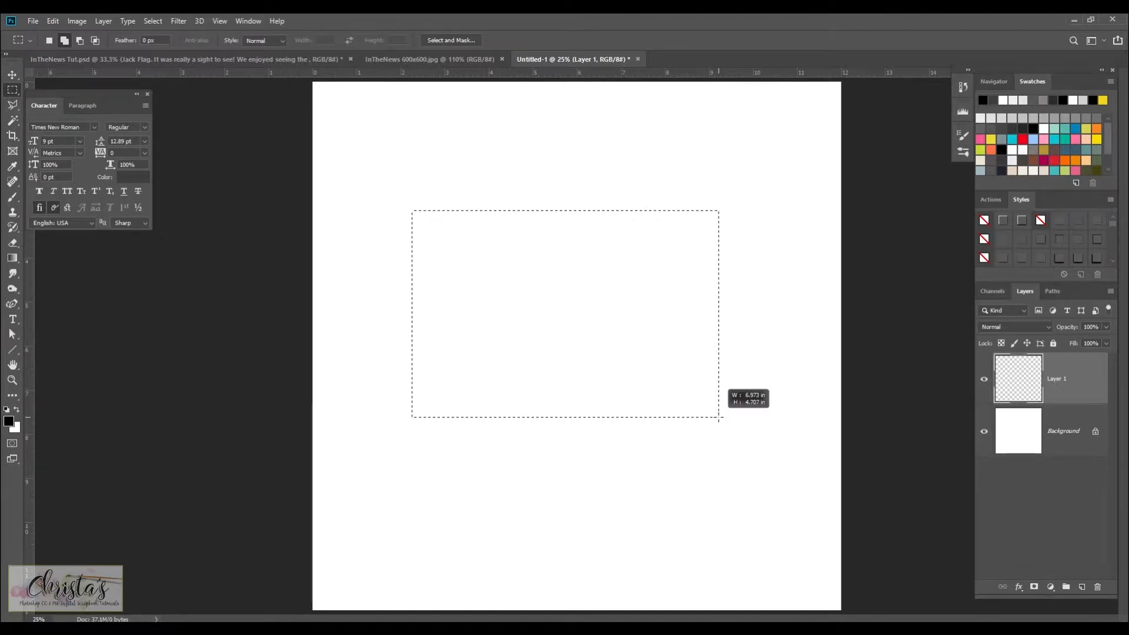
{"action": "left_click_drag", "start_coordinate": [719, 417], "coordinate": [719, 424]}
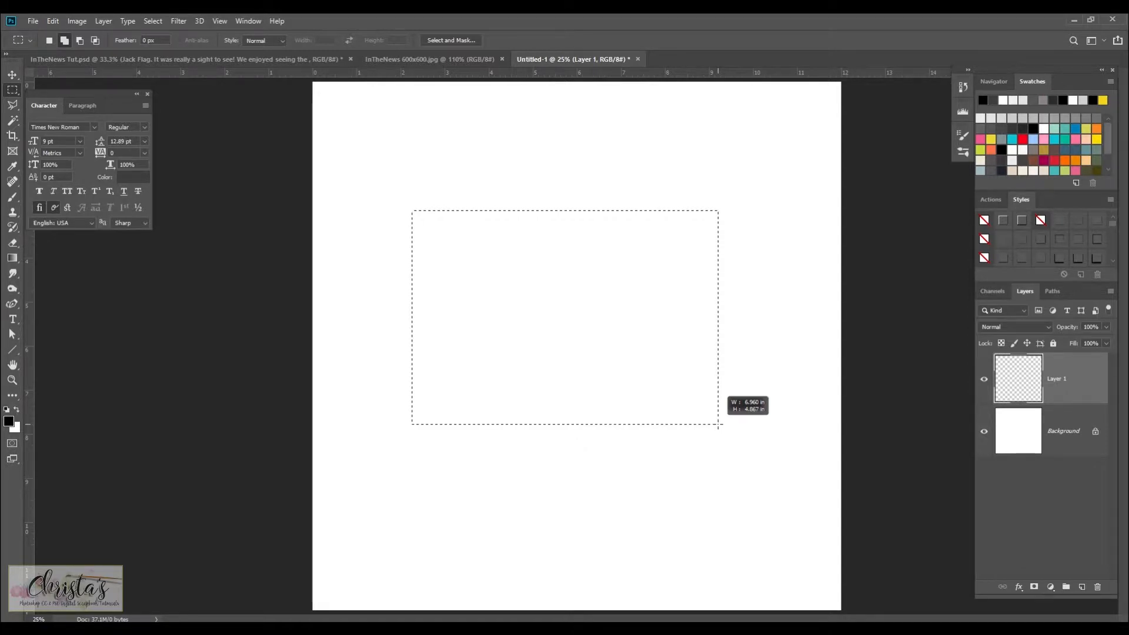
{"action": "left_click_drag", "start_coordinate": [718, 424], "coordinate": [718, 423]}
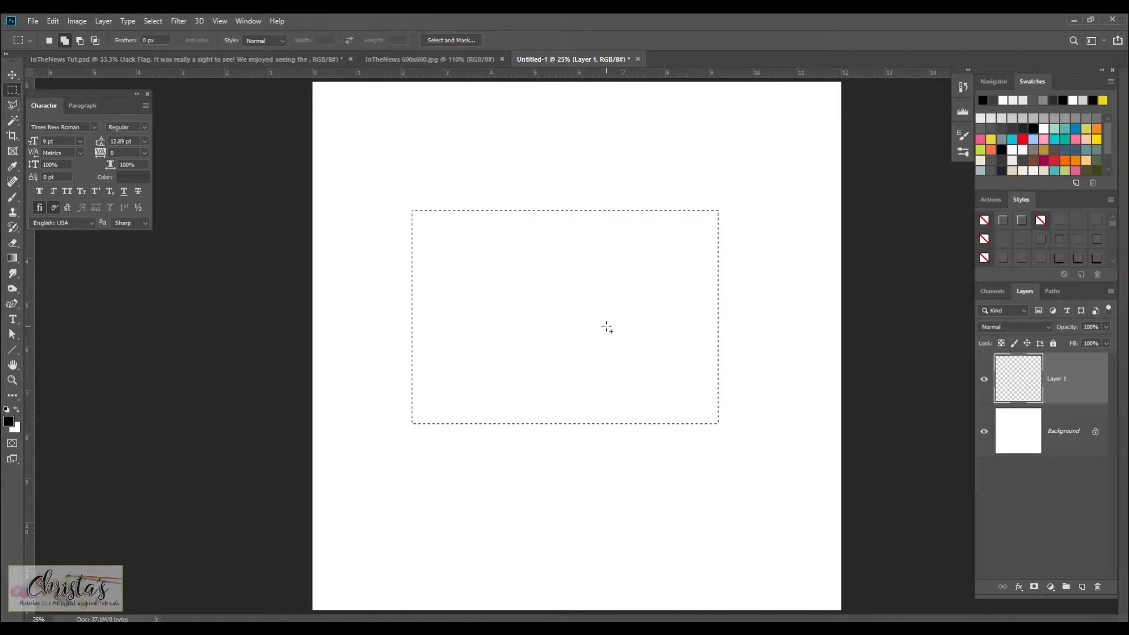
- Fill the rectangular selection on the new layer with light grey #cfcdcd using the Paint Bucket, and remove the selection
{"action": "left_click", "coordinate": [8, 421]}
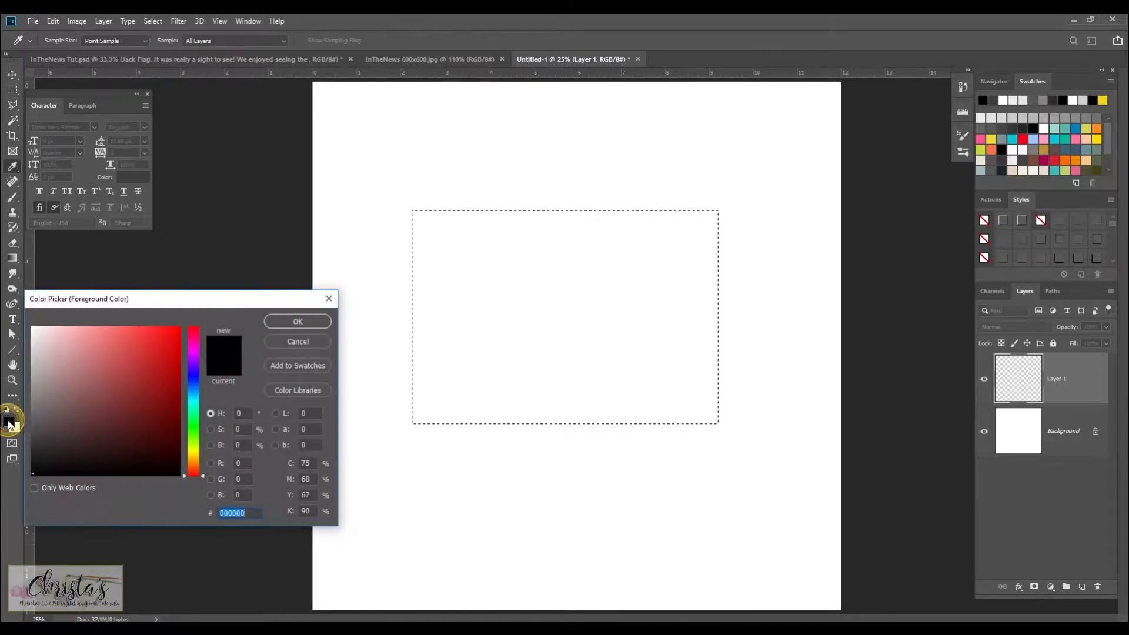
{"action": "left_click", "coordinate": [33, 354]}
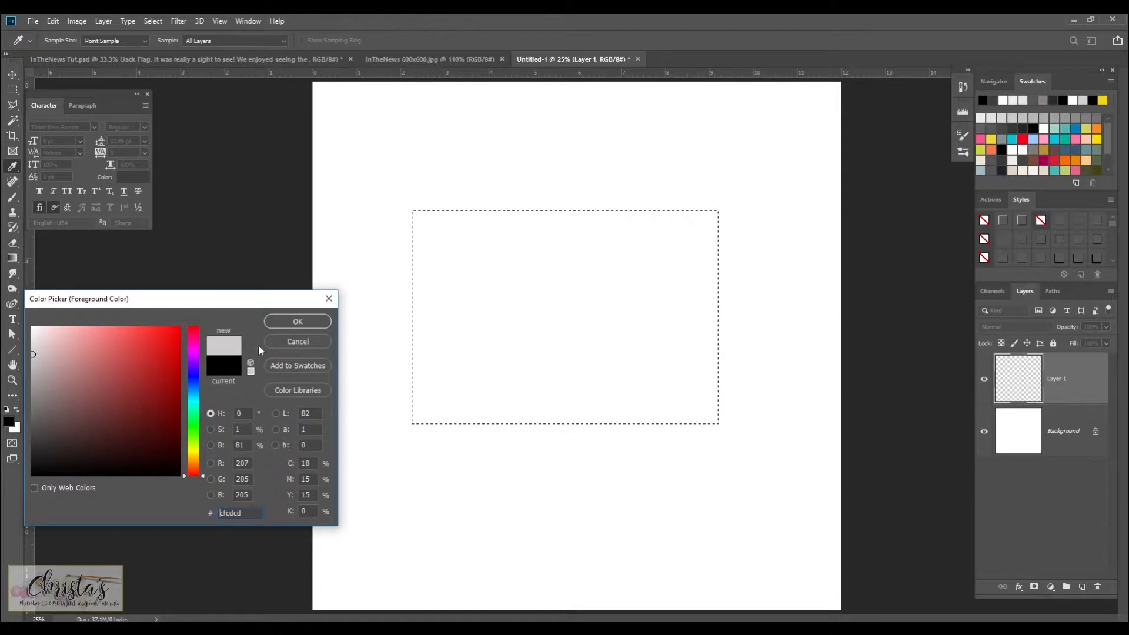
{"action": "left_click", "coordinate": [296, 323]}
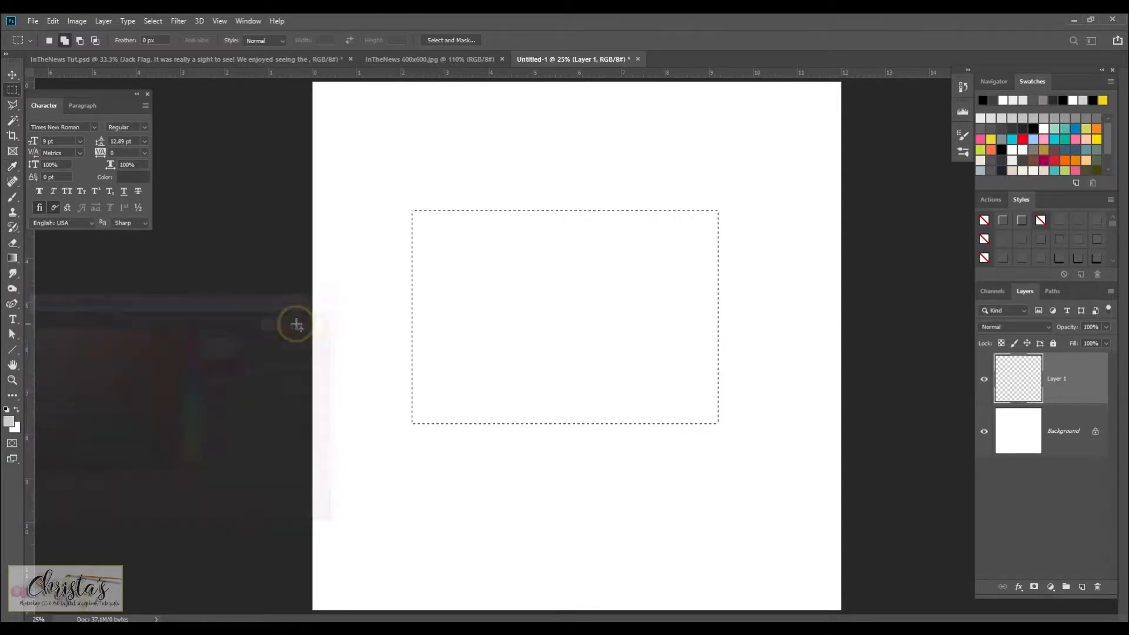
{"action": "left_click", "coordinate": [14, 259]}
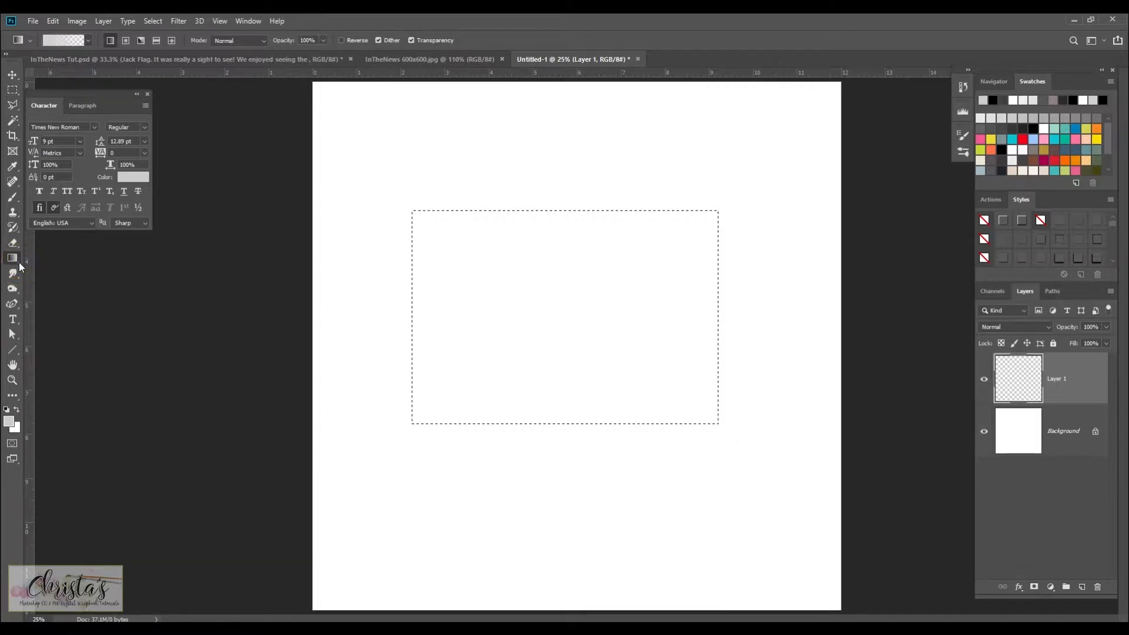
{"action": "right_click", "coordinate": [14, 259]}
{"action": "left_click", "coordinate": [53, 270]}
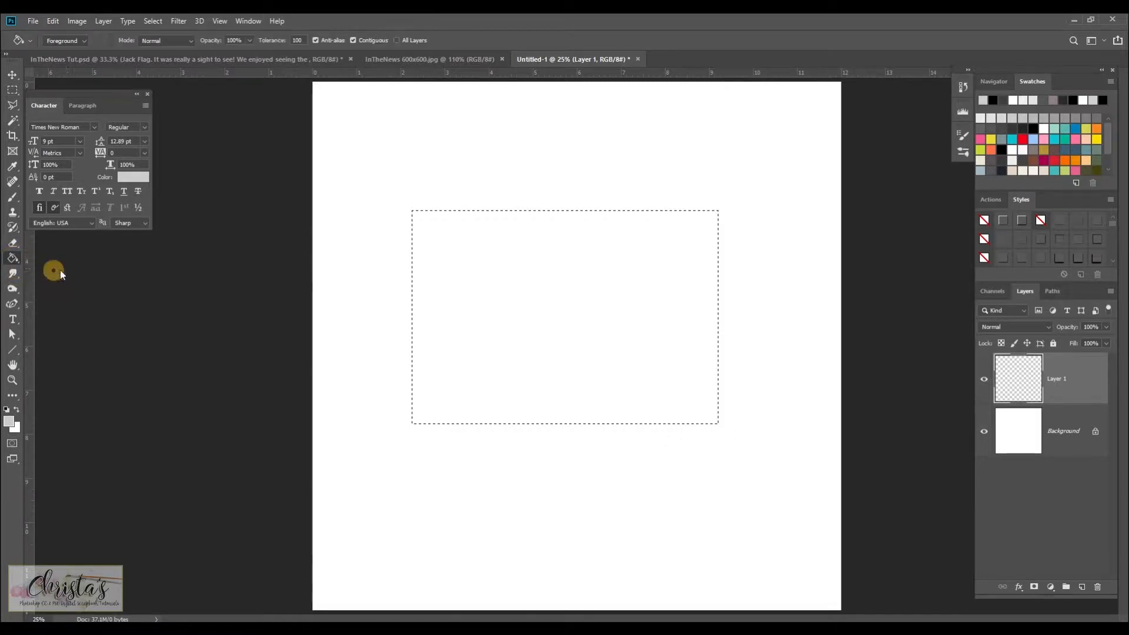
{"action": "left_click", "coordinate": [580, 321]}
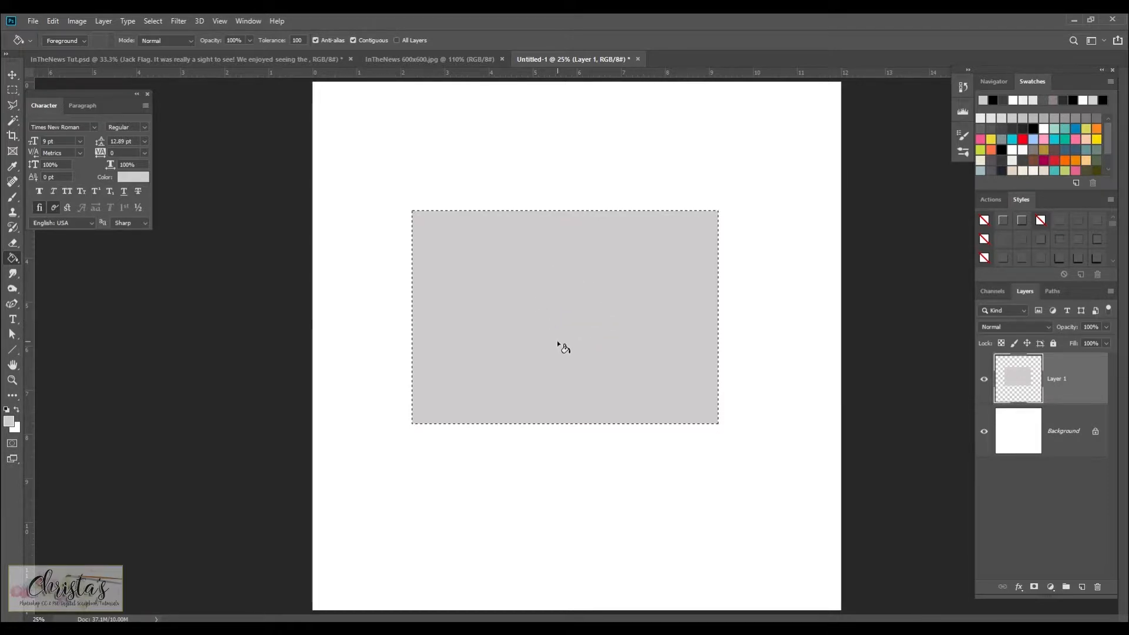
{"action": "key", "text": "ctrl+d"}
{"action": "left_click", "coordinate": [13, 75]}
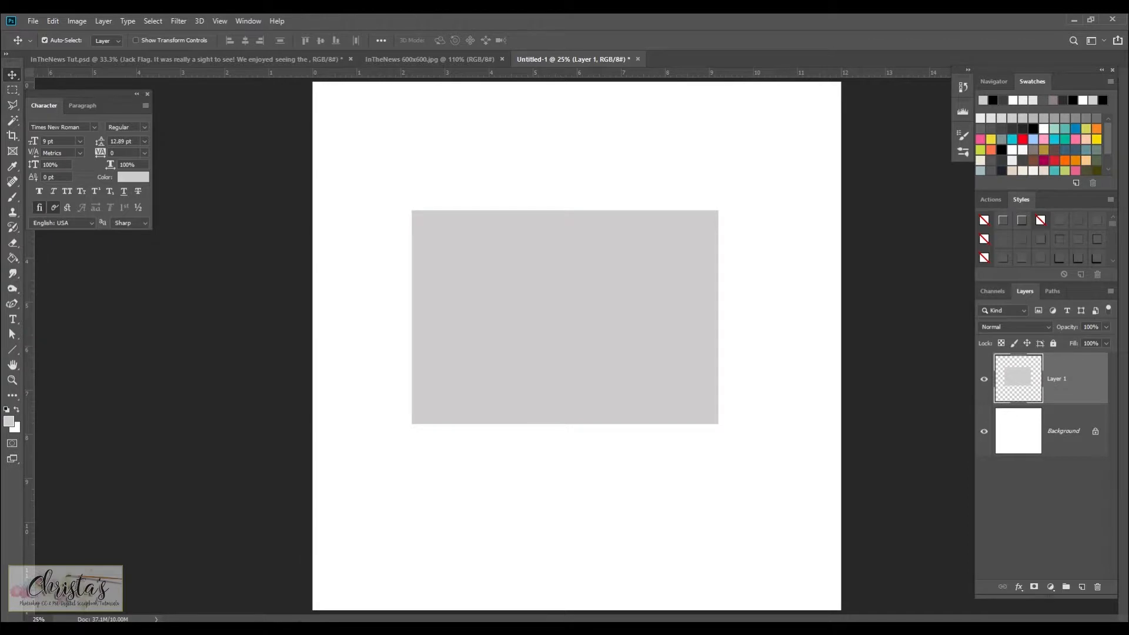
- Switch to the browser, reload the Brusheezy Paper Texture 1 page to view the texture, and return to Photoshop
{"action": "left_click", "coordinate": [363, 630]}
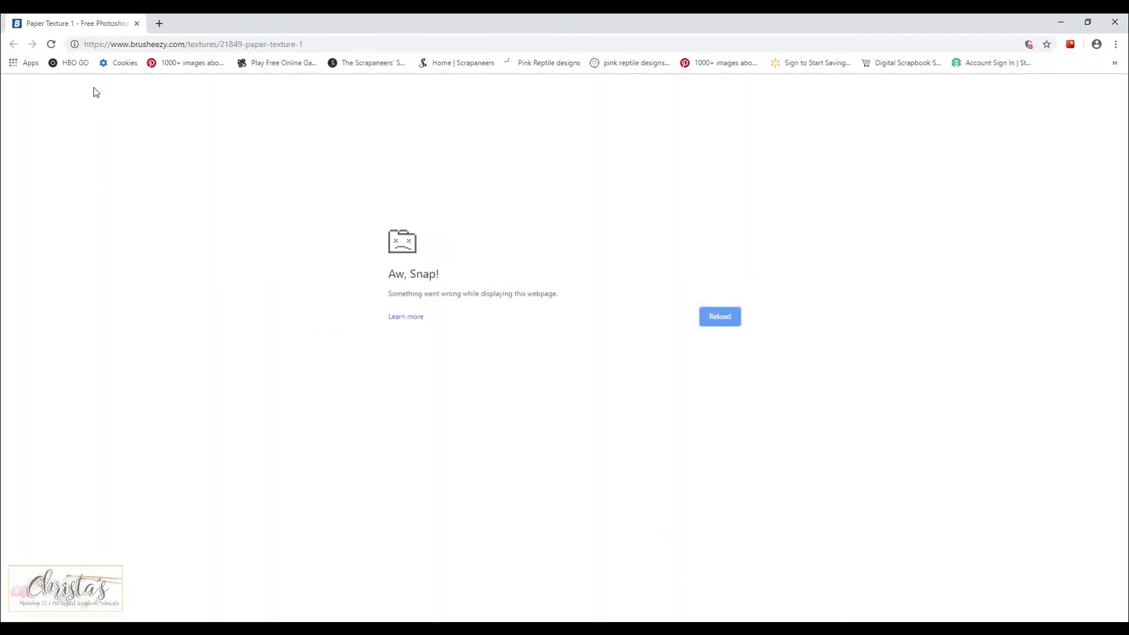
{"action": "left_click", "coordinate": [180, 41]}
{"action": "left_click", "coordinate": [50, 44]}
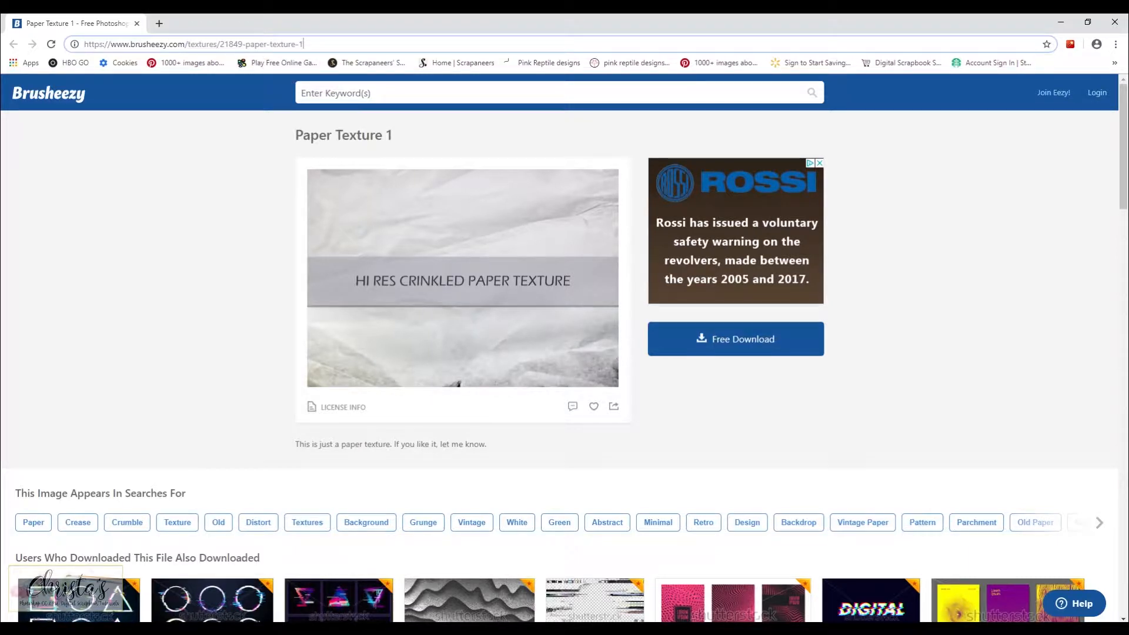
{"action": "left_click", "coordinate": [477, 629]}
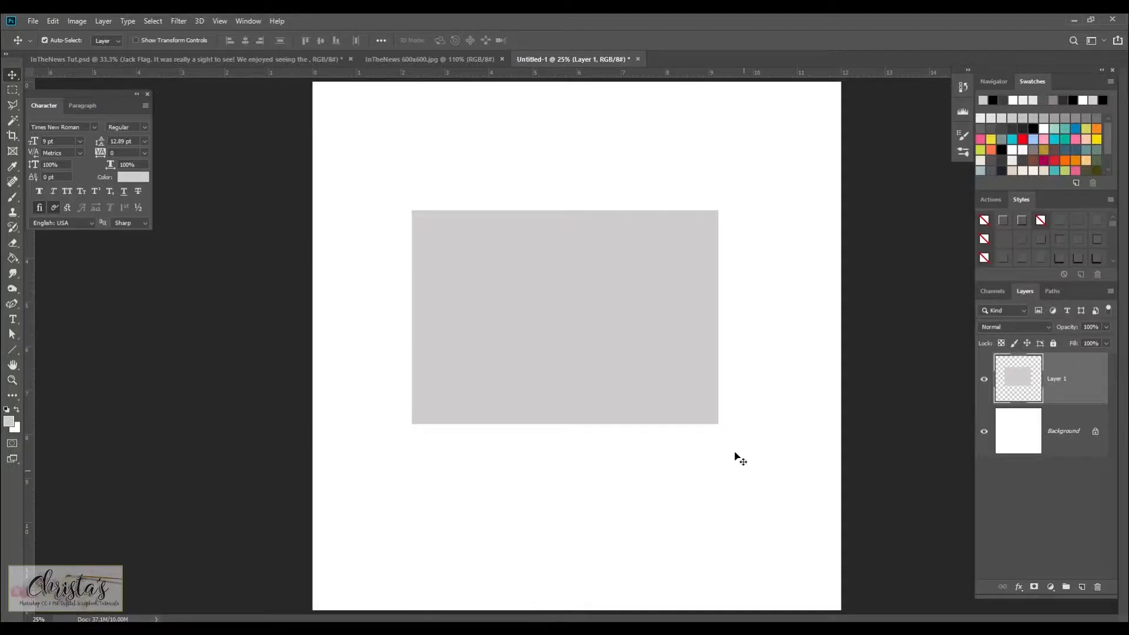
- Place the IMG_1766-1 paper texture as an embedded image and scale it to about 24.6% to match the grey rectangle's width
{"action": "left_click", "coordinate": [32, 21]}
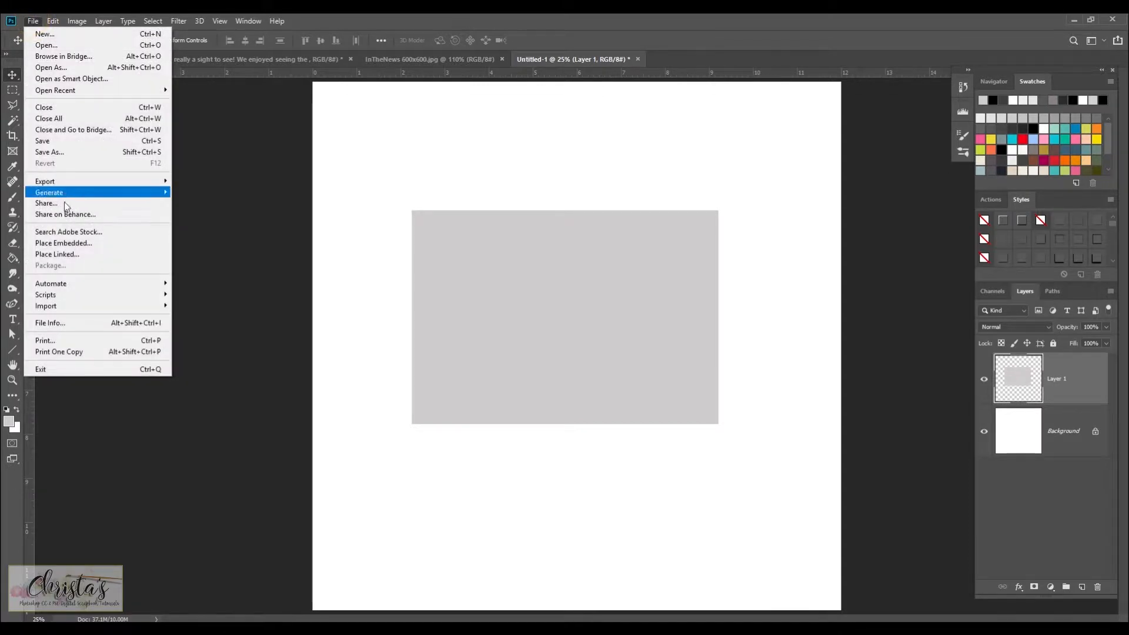
{"action": "left_click", "coordinate": [74, 244]}
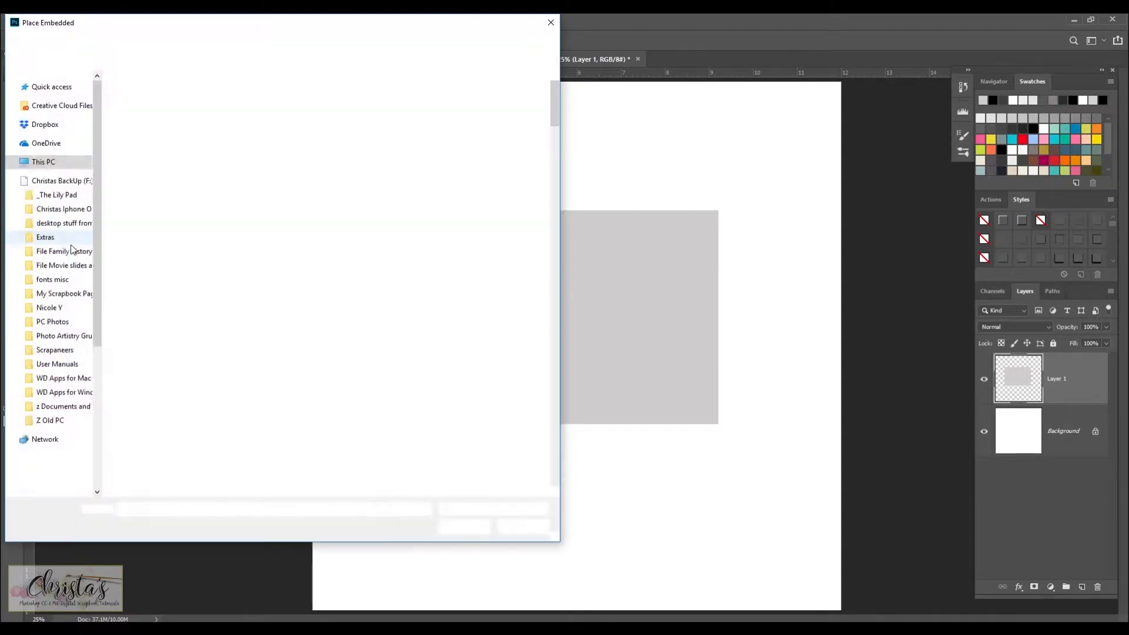
{"action": "double_click", "coordinate": [198, 165]}
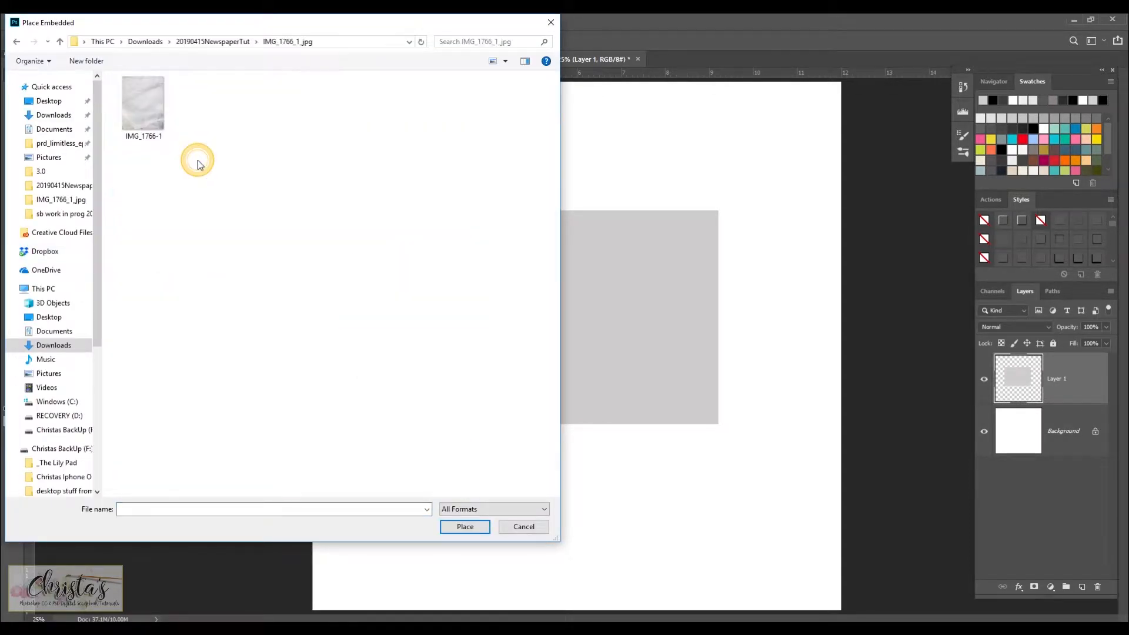
{"action": "double_click", "coordinate": [147, 96]}
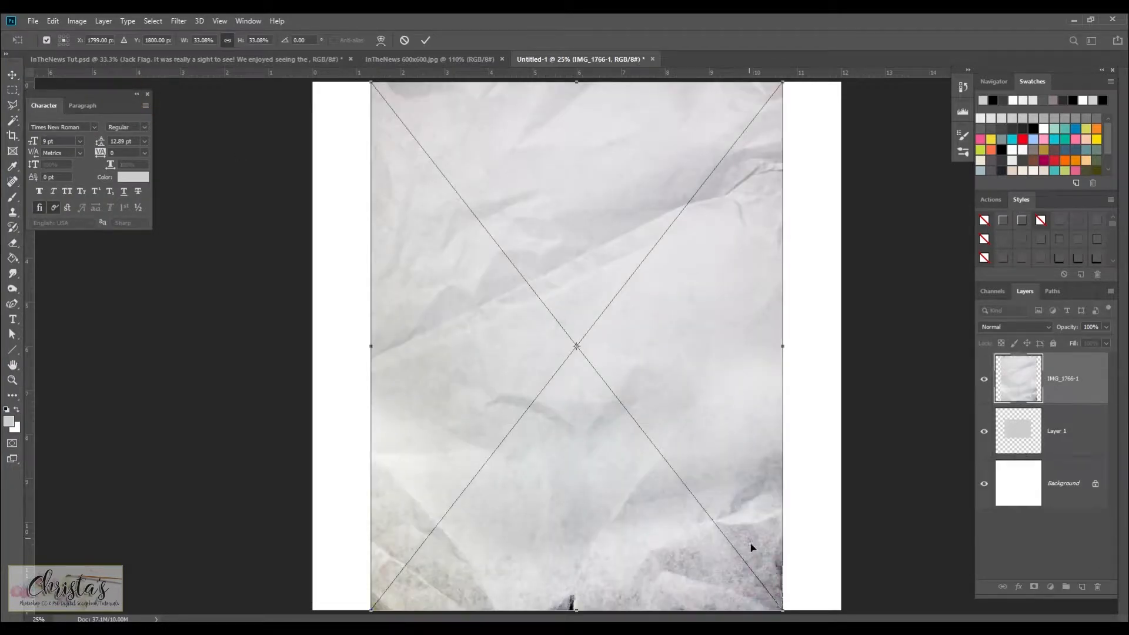
{"action": "left_click_drag", "start_coordinate": [783, 612], "coordinate": [740, 512]}
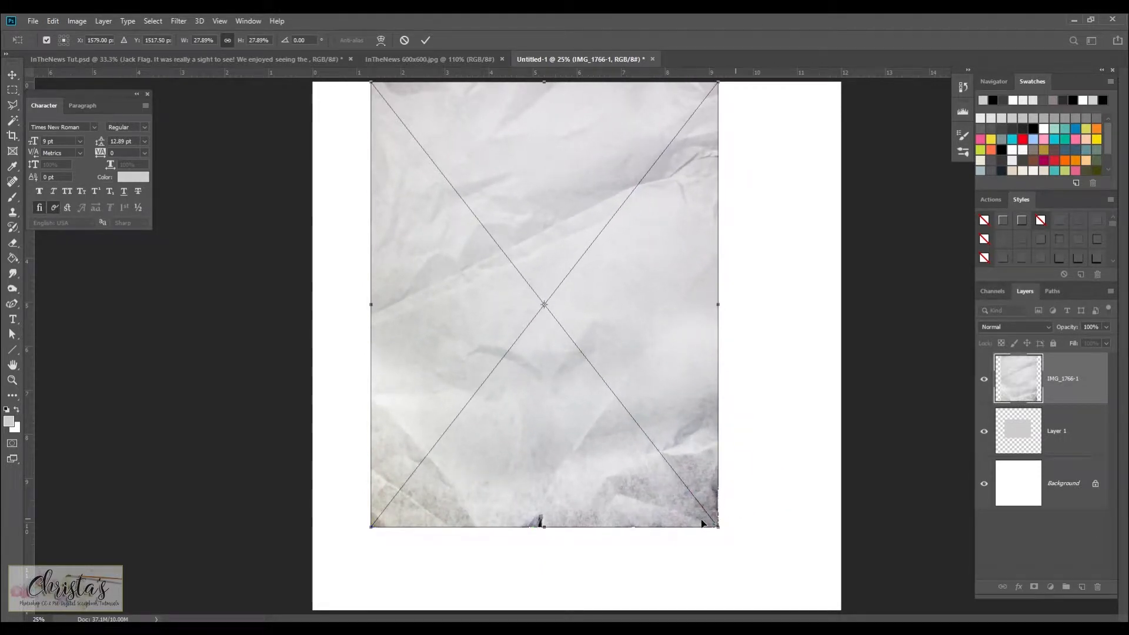
{"action": "left_click_drag", "start_coordinate": [371, 528], "coordinate": [449, 507]}
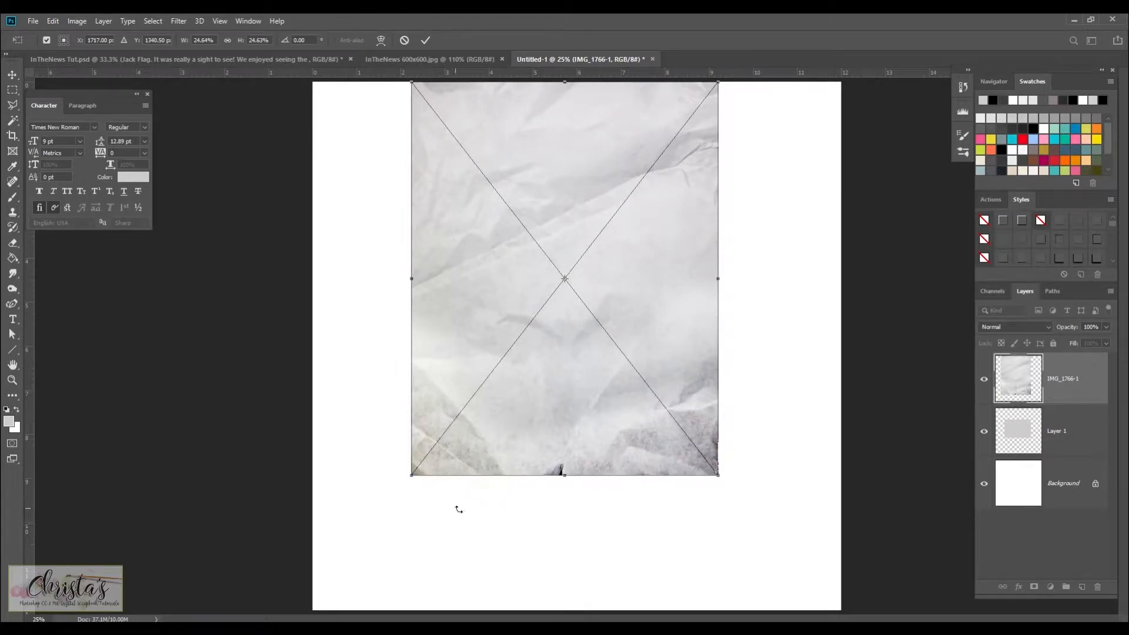
{"action": "left_click", "coordinate": [424, 40]}
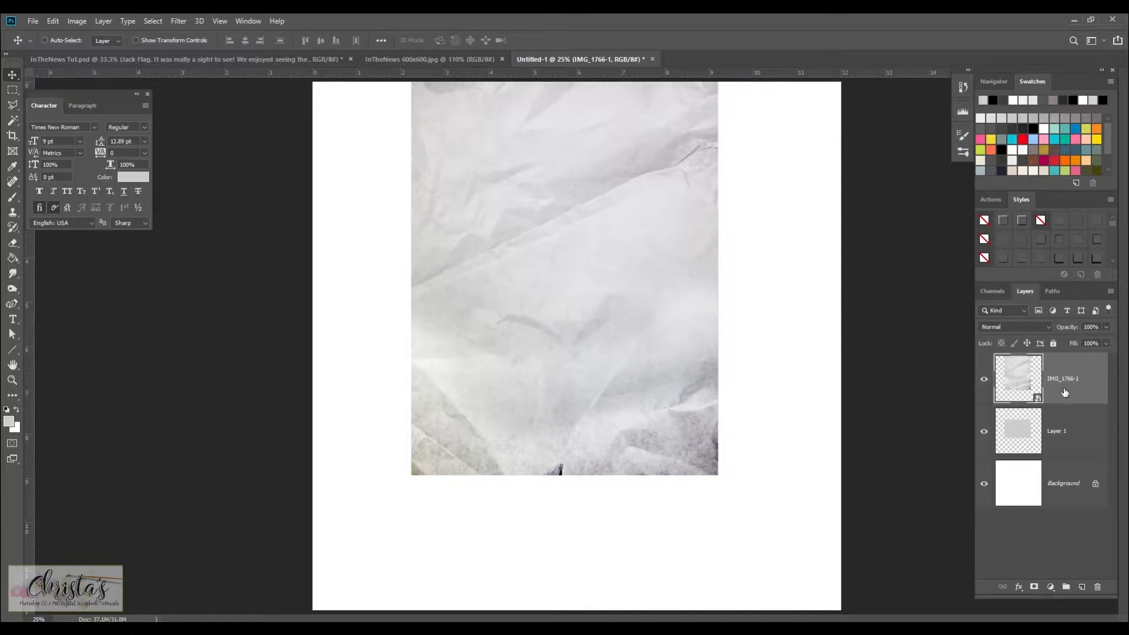
- Clip the paper texture to the grey rectangle and shift it upward so its darker creased lower part shows
{"action": "key", "text": "ctrl+alt+g"}
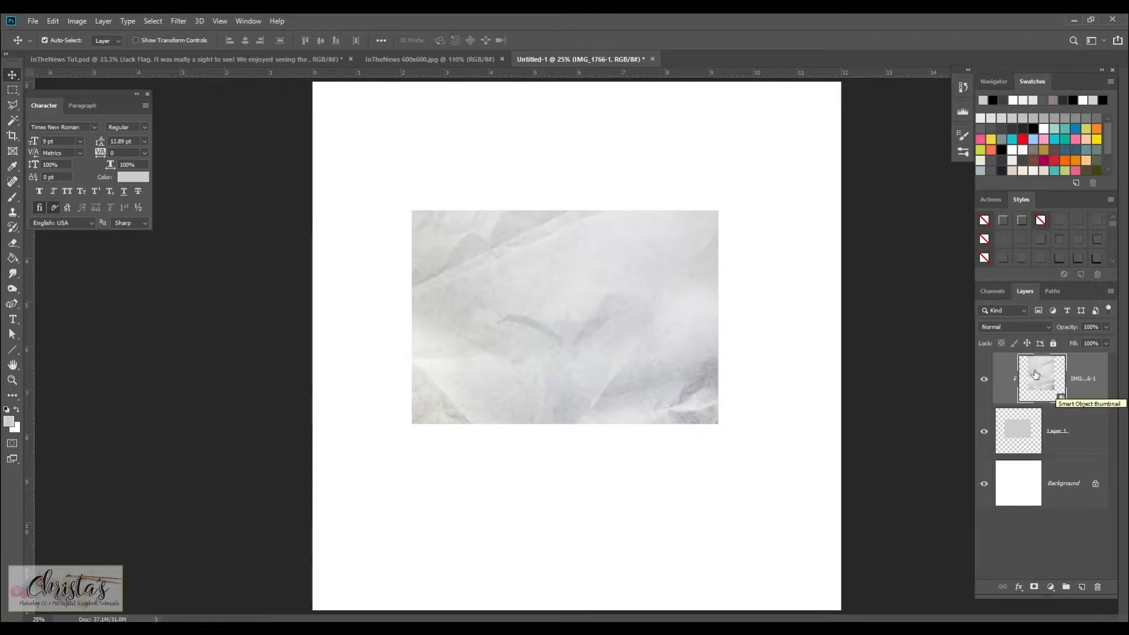
{"action": "left_click_drag", "start_coordinate": [627, 370], "coordinate": [629, 337]}
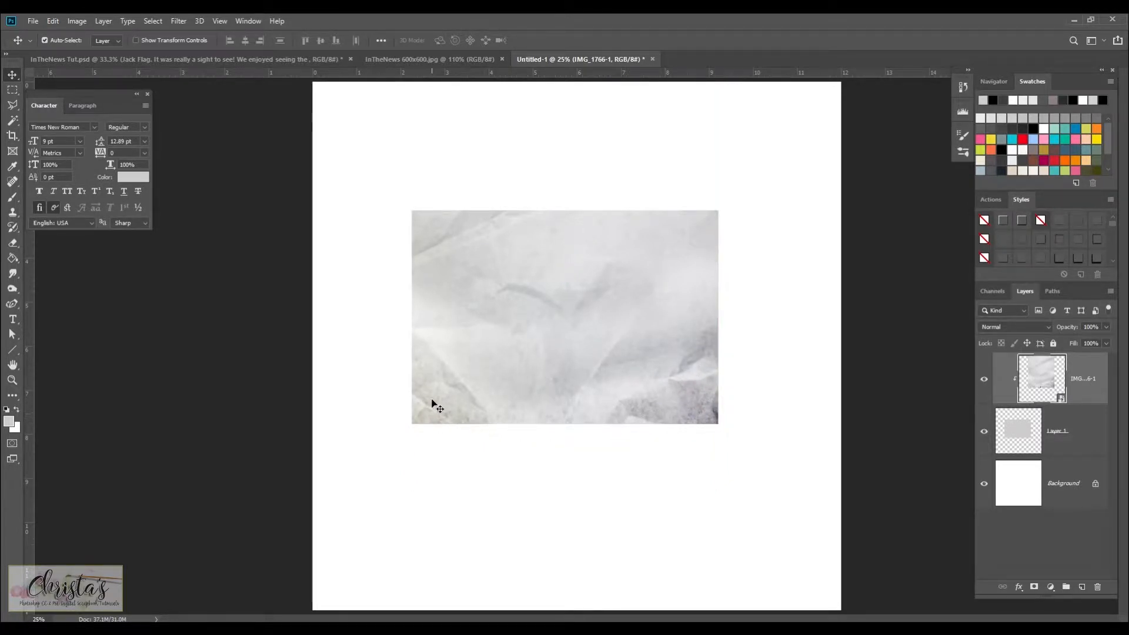
{"action": "left_click_drag", "start_coordinate": [501, 262], "coordinate": [503, 270]}
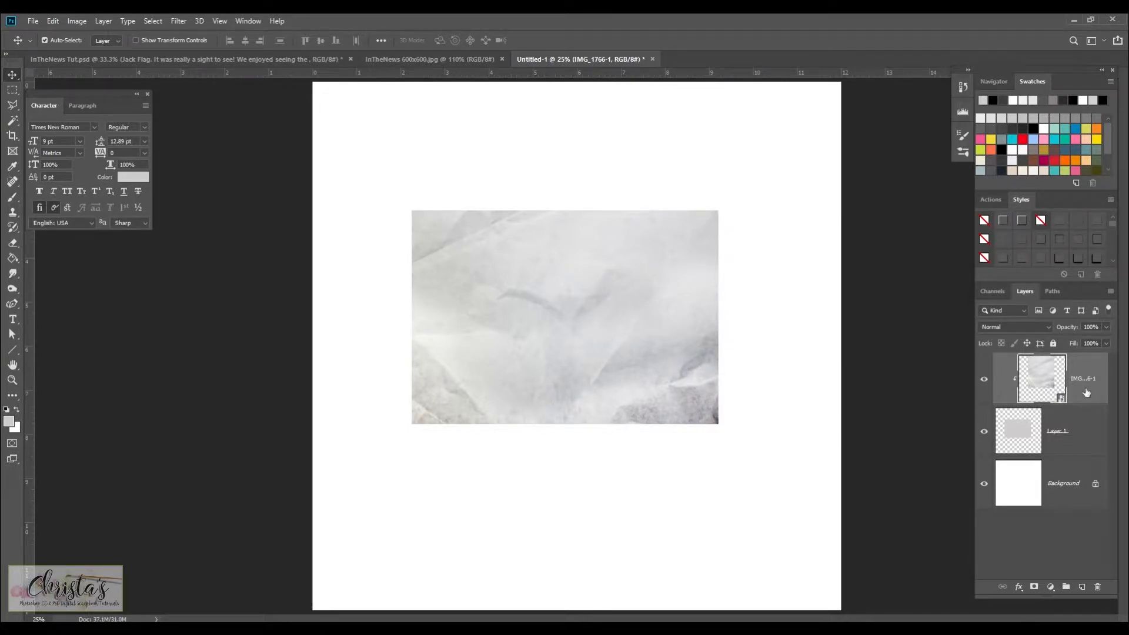
- Link the paper texture layer with the grey rectangle layer and add a layer mask to the rectangle layer
{"action": "left_click", "coordinate": [1080, 424], "text": "shift"}
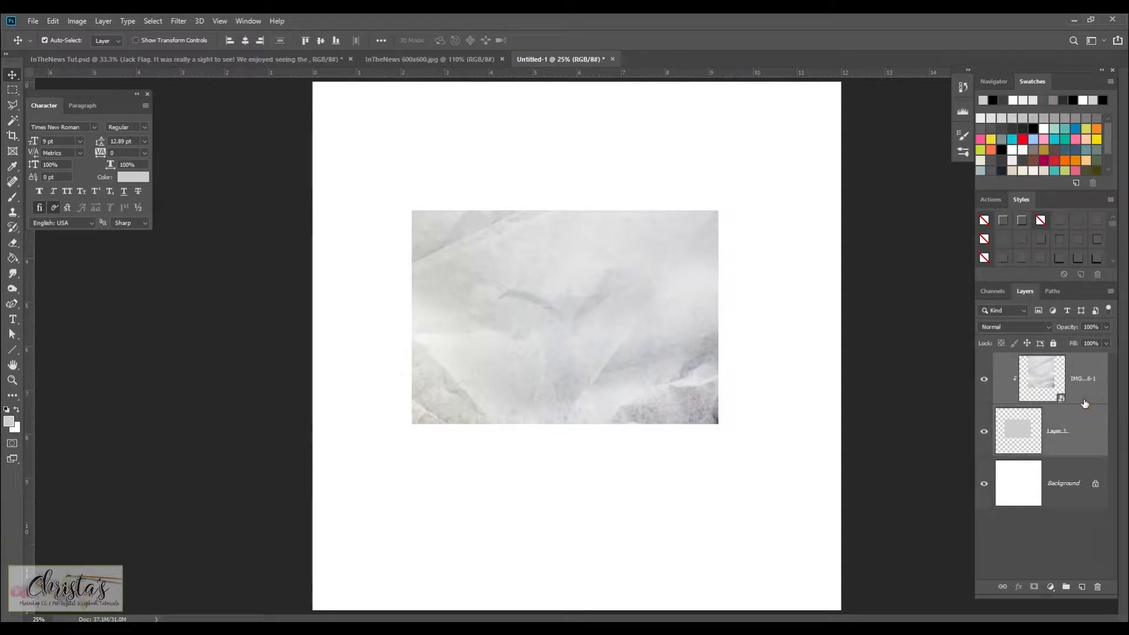
{"action": "left_click", "coordinate": [1001, 588]}
{"action": "left_click", "coordinate": [1067, 435]}
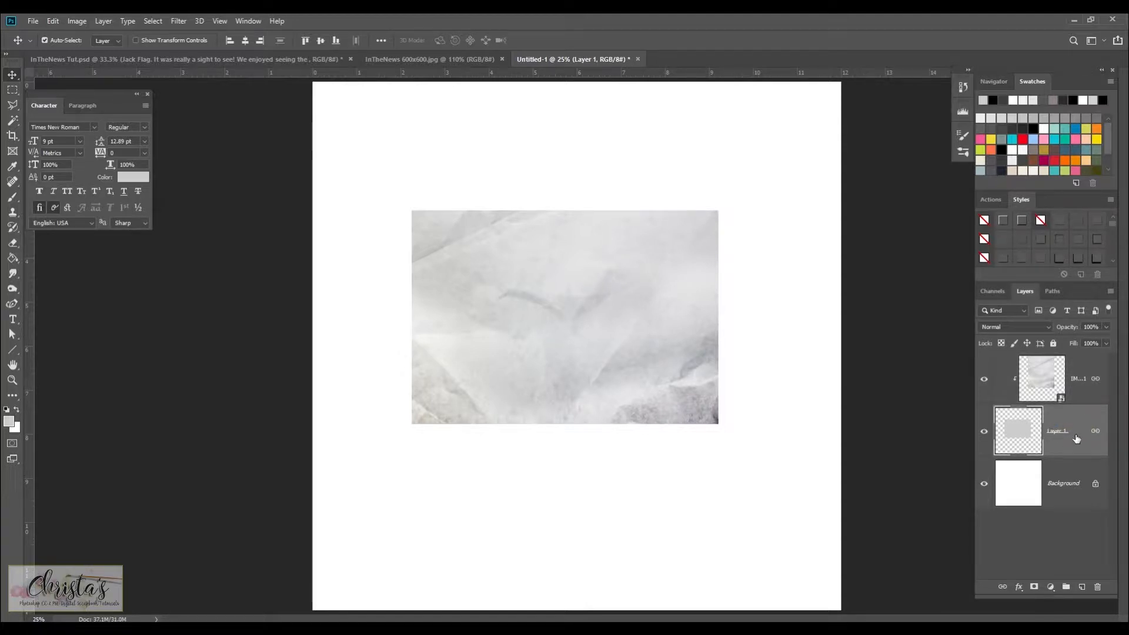
{"action": "left_click", "coordinate": [1035, 588]}
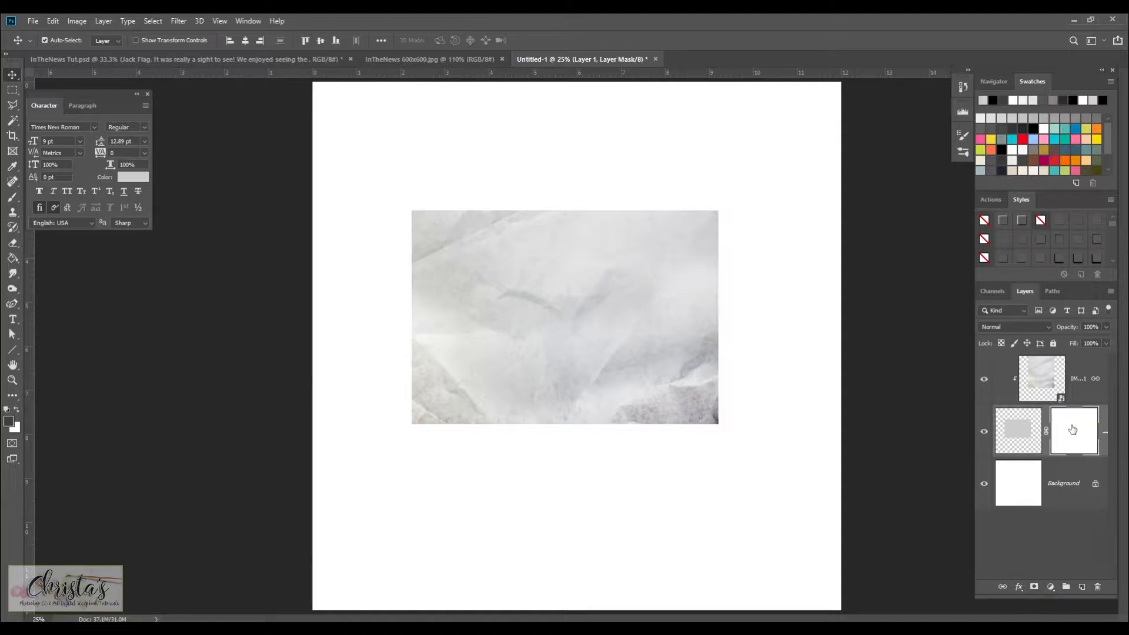
- Outline a thin strip along the paper's upper edge with the Polygonal Lasso, tracing a wavy torn line just inside the edge
{"action": "left_click", "coordinate": [13, 105]}
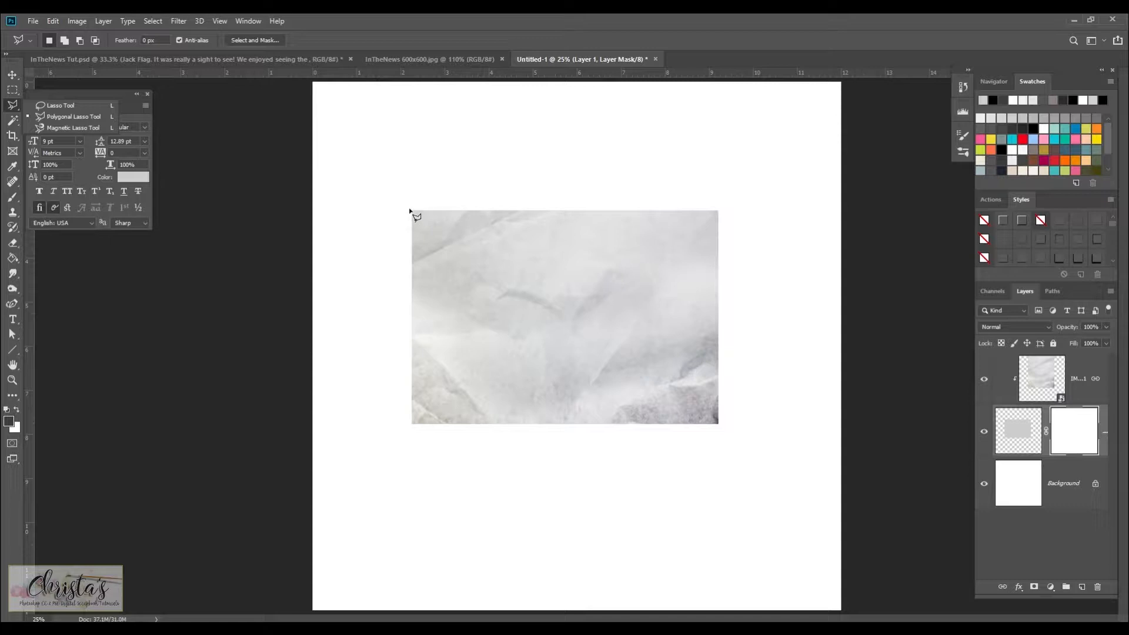
{"action": "left_click", "coordinate": [410, 210]}
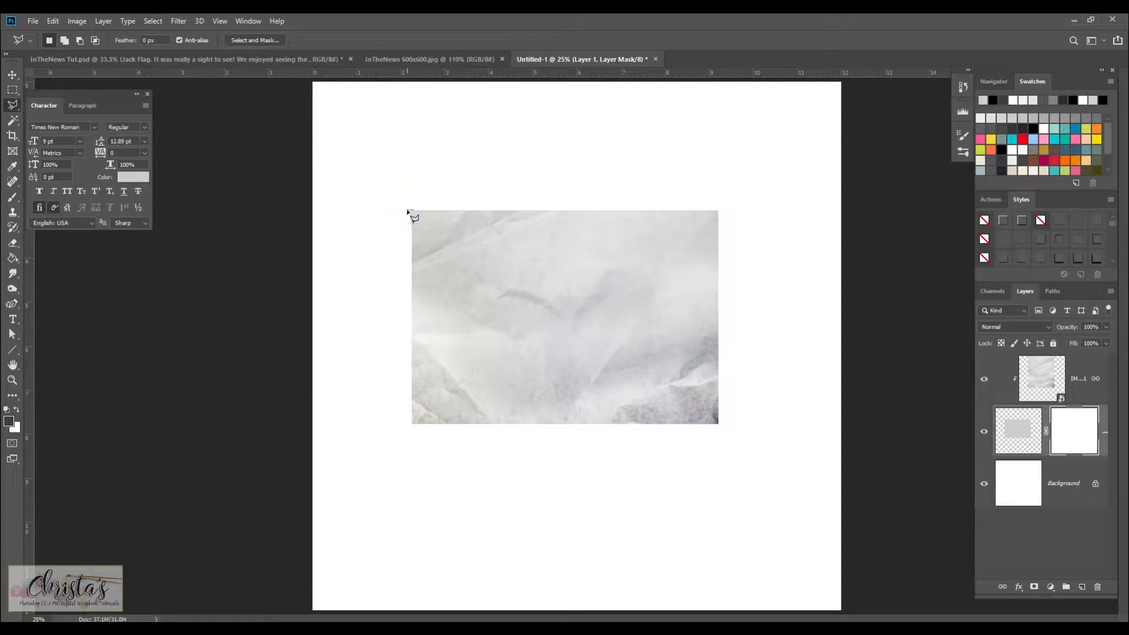
{"action": "left_click", "coordinate": [420, 213]}
{"action": "left_click", "coordinate": [436, 213]}
{"action": "left_click", "coordinate": [445, 213]}
{"action": "left_click", "coordinate": [457, 213]}
{"action": "left_click", "coordinate": [467, 213]}
{"action": "left_click", "coordinate": [481, 213]}
{"action": "left_click", "coordinate": [495, 213]}
{"action": "left_click", "coordinate": [505, 213]}
{"action": "left_click", "coordinate": [519, 216]}
{"action": "left_click", "coordinate": [537, 213]}
{"action": "left_click", "coordinate": [550, 213]}
{"action": "left_click", "coordinate": [565, 212]}
{"action": "left_click", "coordinate": [580, 212]}
{"action": "left_click", "coordinate": [592, 212]}
{"action": "left_click", "coordinate": [606, 212]}
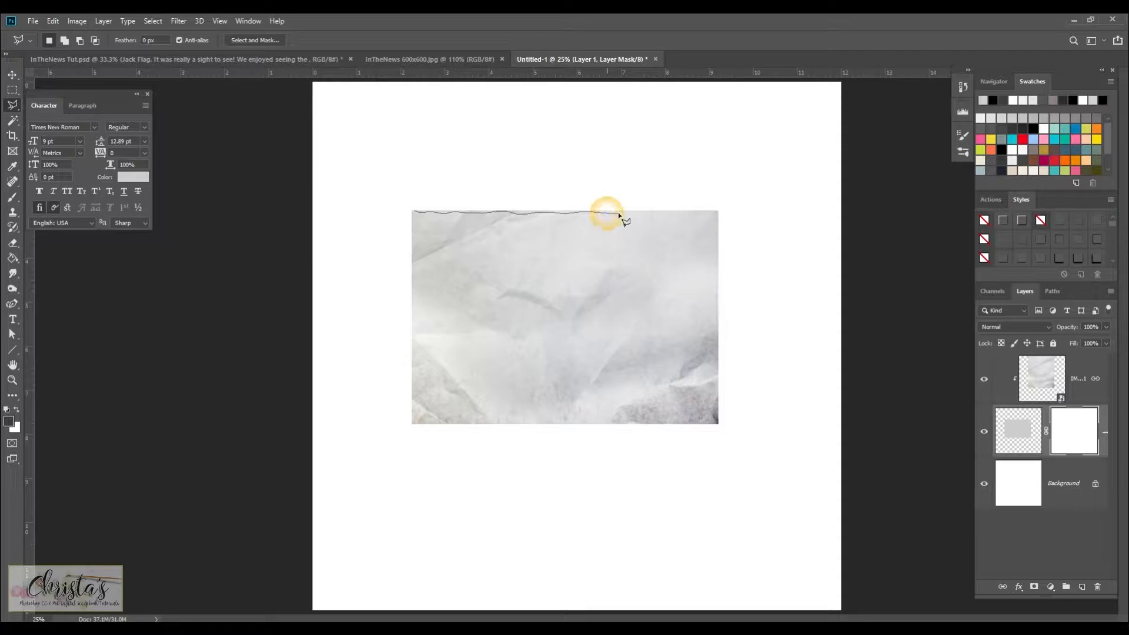
{"action": "left_click", "coordinate": [622, 213]}
{"action": "left_click", "coordinate": [633, 213]}
{"action": "left_click", "coordinate": [642, 214]}
{"action": "left_click", "coordinate": [650, 212]}
{"action": "left_click", "coordinate": [663, 213]}
{"action": "left_click", "coordinate": [683, 212]}
{"action": "left_click", "coordinate": [693, 214]}
{"action": "left_click", "coordinate": [703, 213]}
{"action": "left_click", "coordinate": [712, 214]}
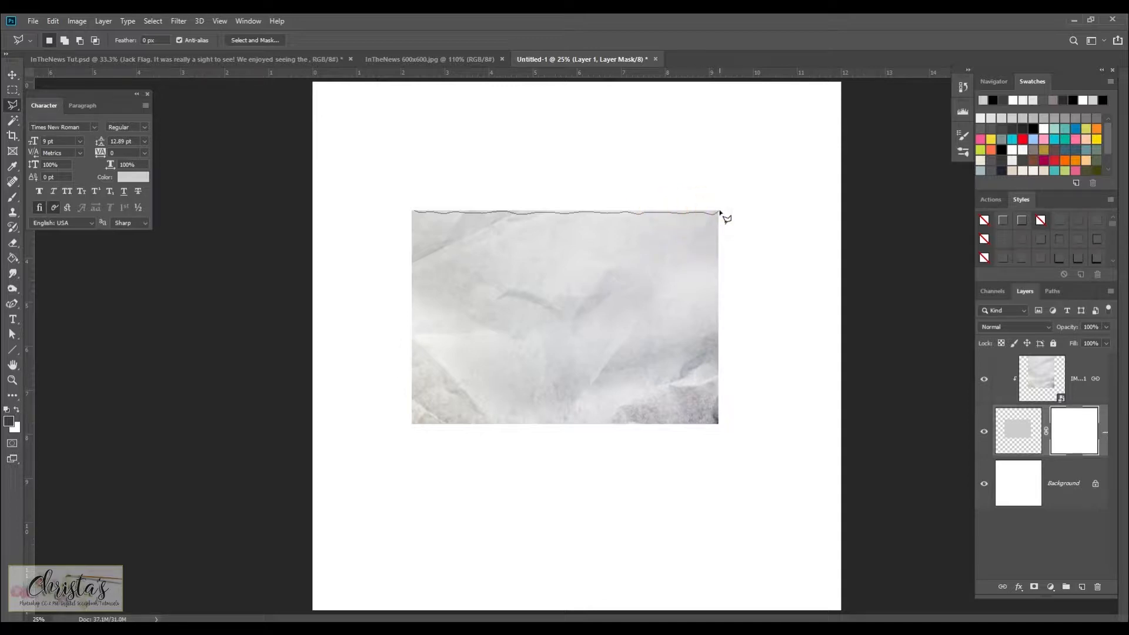
{"action": "left_click", "coordinate": [723, 205]}
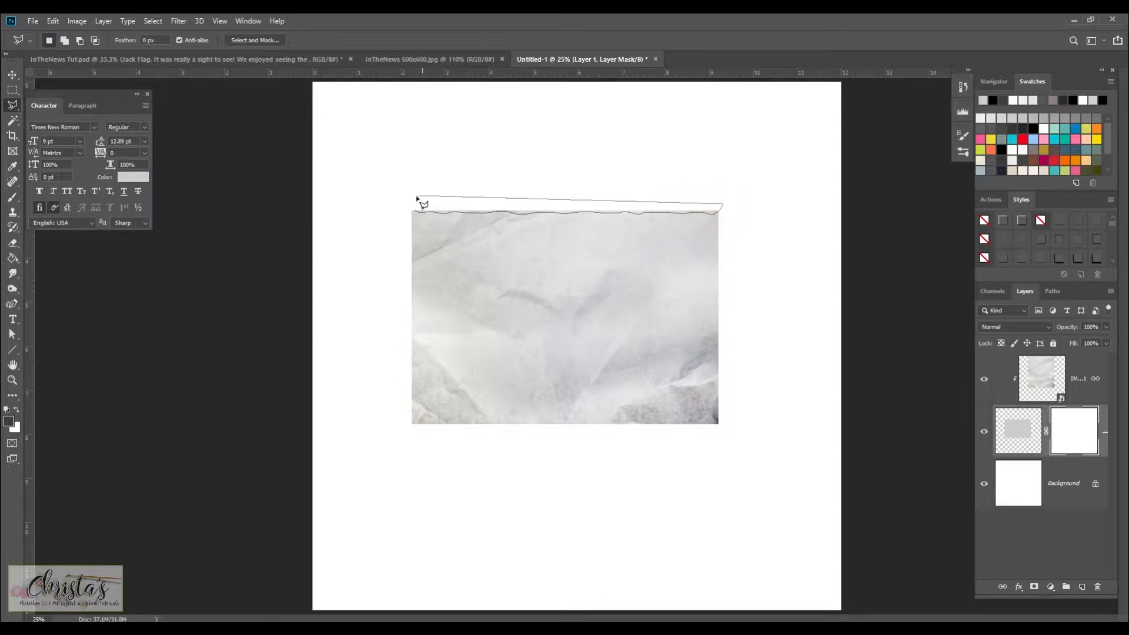
{"action": "left_click", "coordinate": [401, 205]}
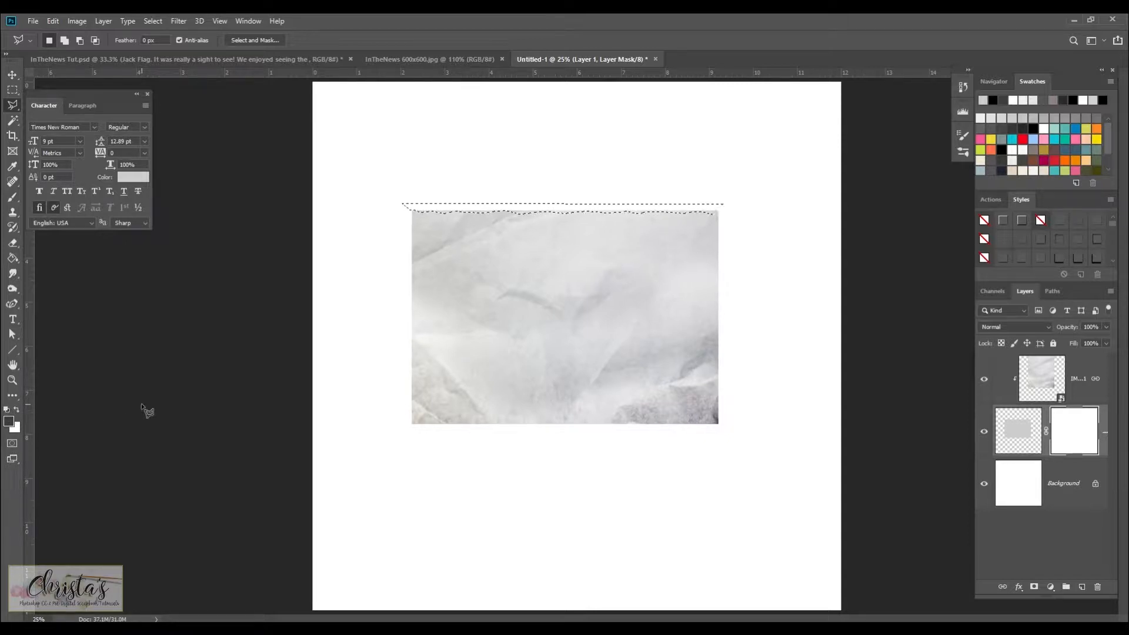
- Fill the strip selection with black on the rectangle's layer mask to tear the upper edge, and deselect
{"action": "key", "text": "d"}
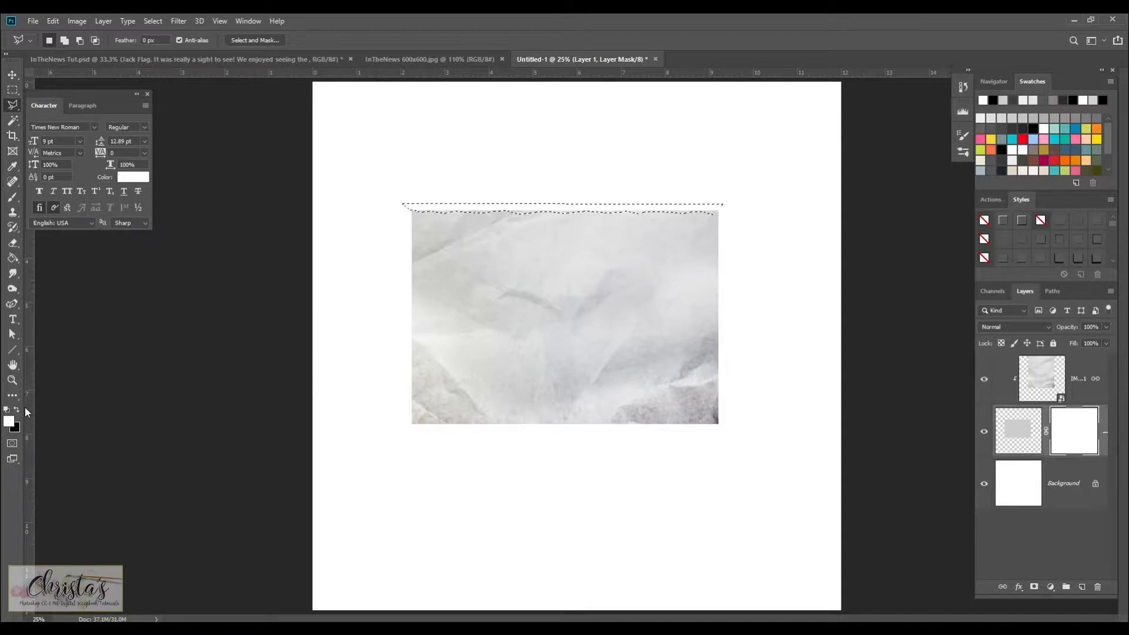
{"action": "key", "text": "x"}
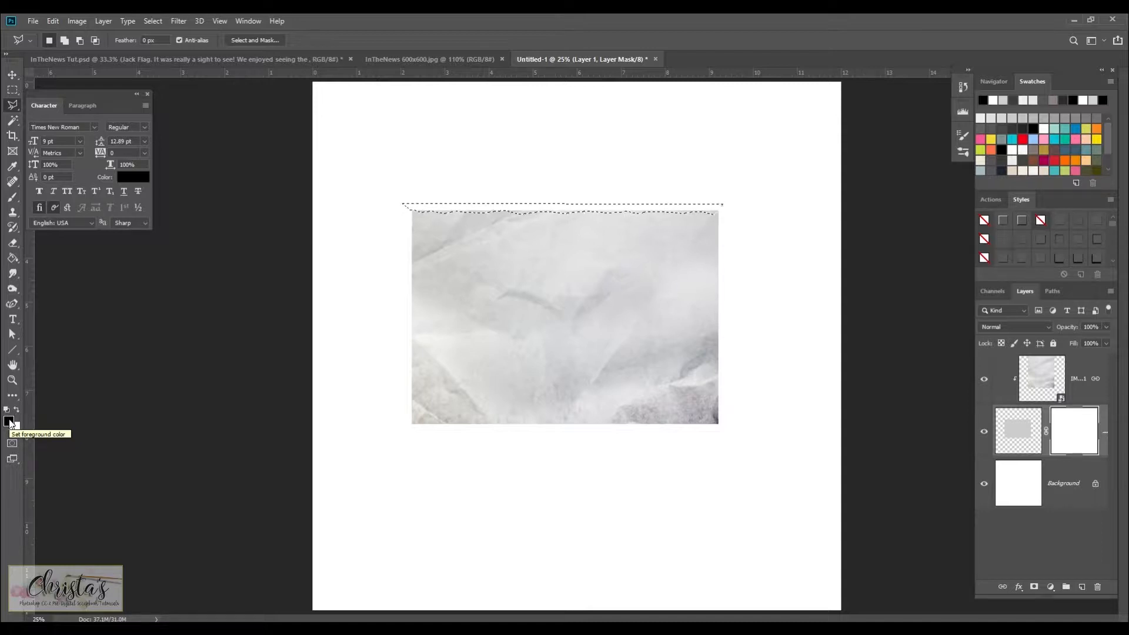
{"action": "left_click", "coordinate": [13, 259]}
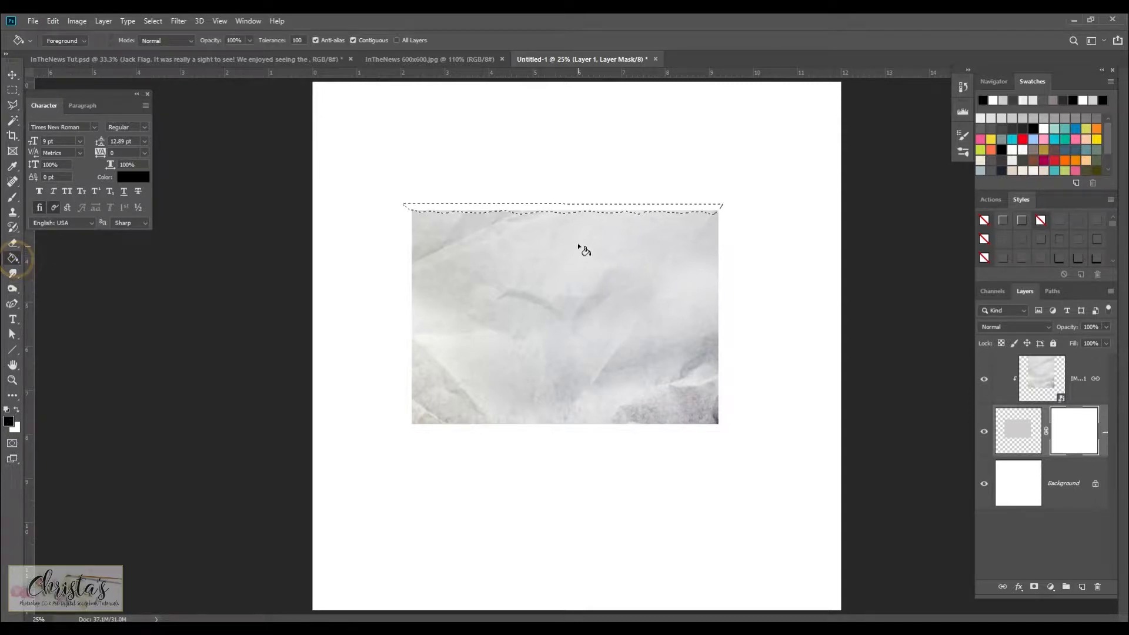
{"action": "left_click", "coordinate": [582, 206]}
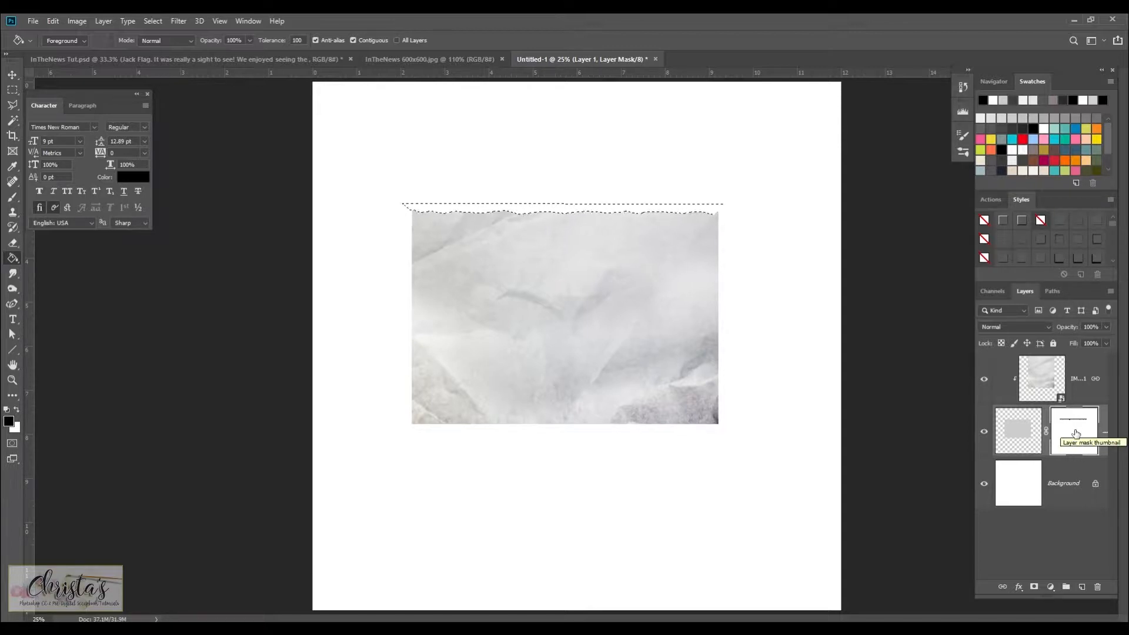
{"action": "key", "text": "ctrl+d"}
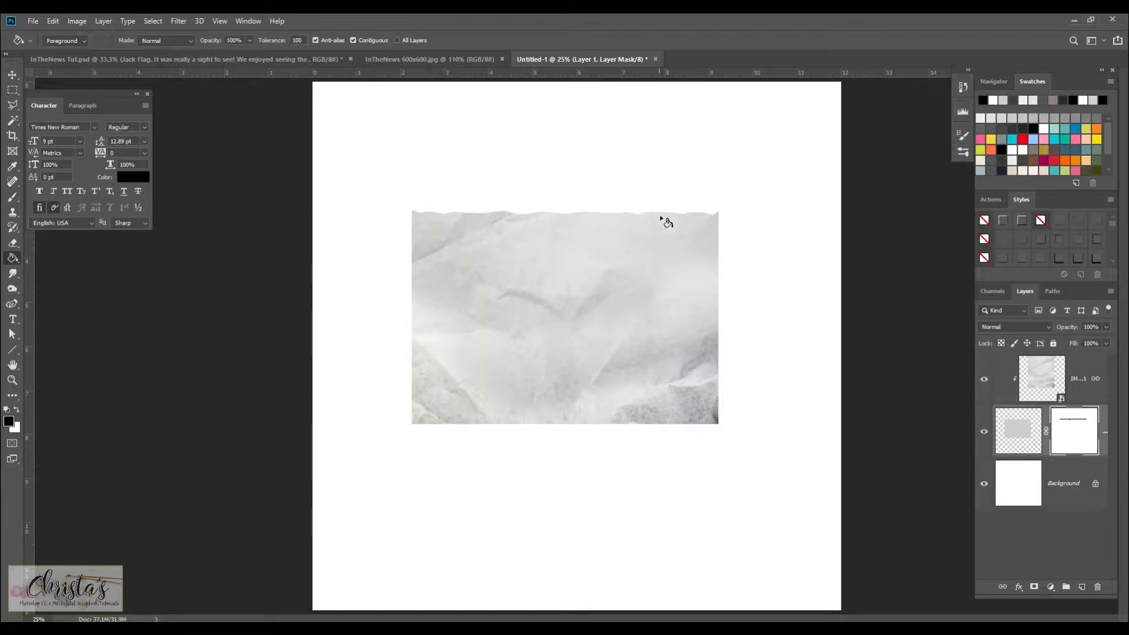
- Deselect the layers, view the finished newspaper in InTheNews Tut.psd, and return to the untitled document
{"action": "left_click", "coordinate": [12, 76]}
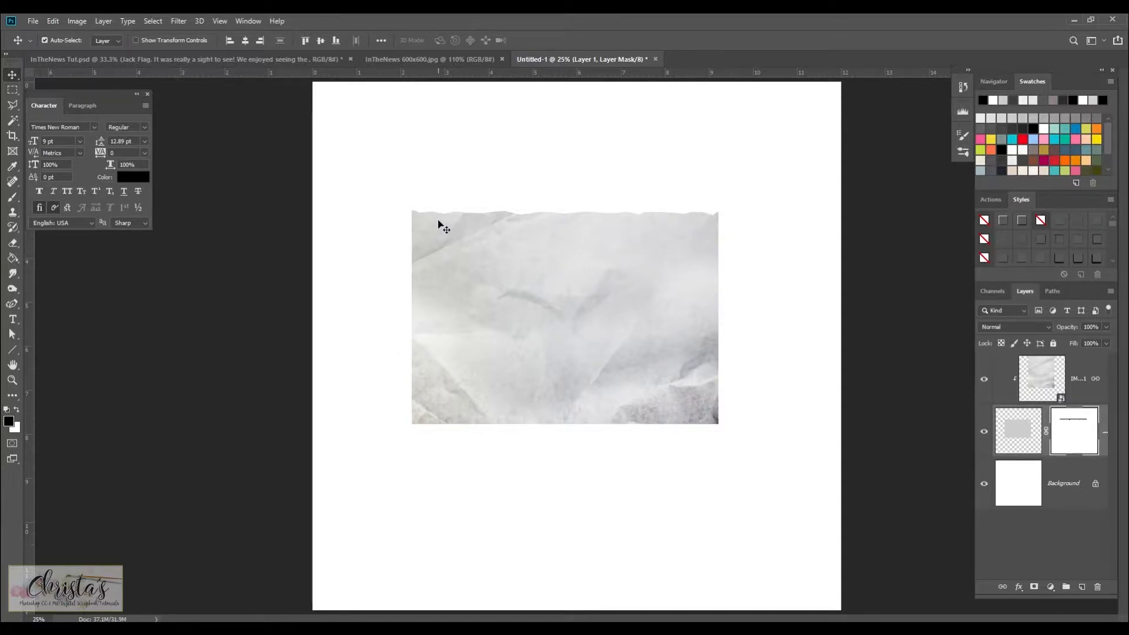
{"action": "left_click", "coordinate": [243, 99]}
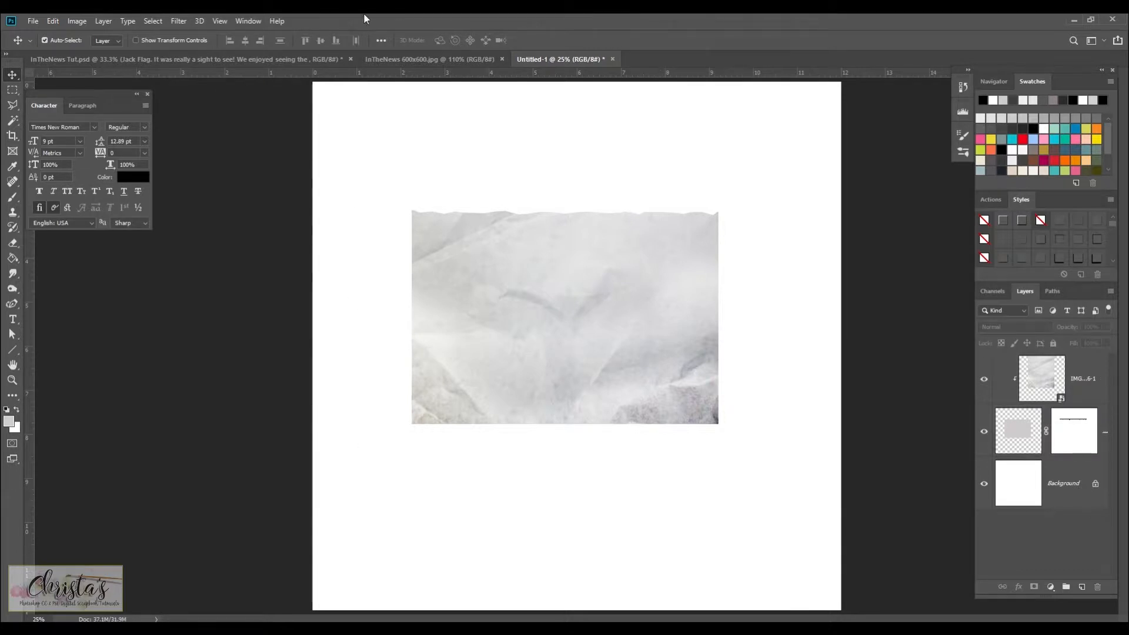
{"action": "left_click", "coordinate": [206, 55]}
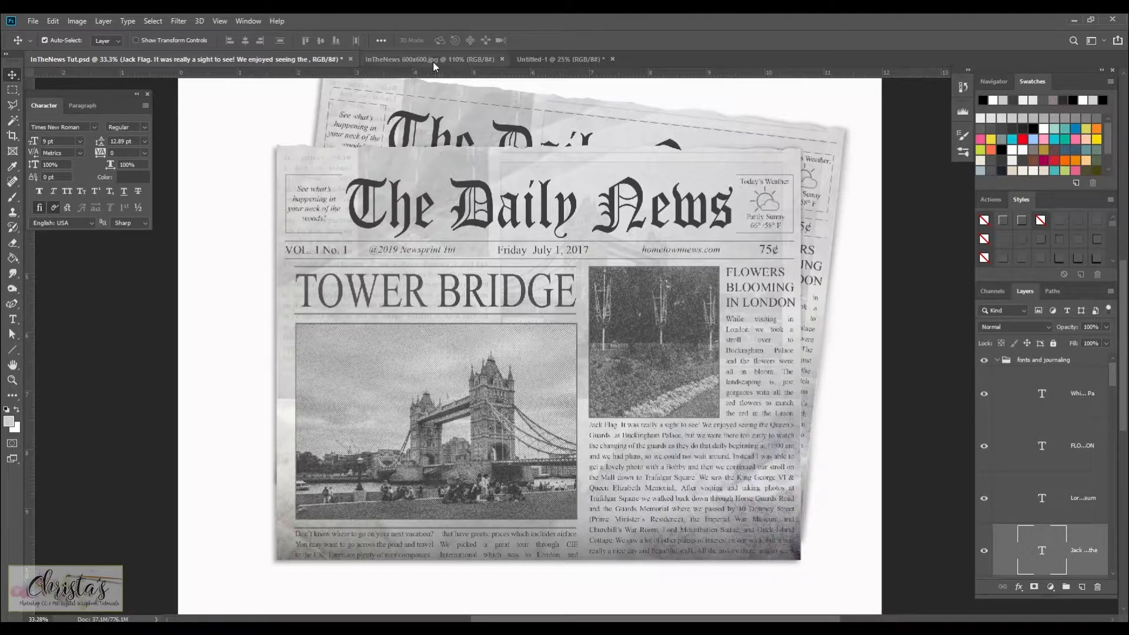
{"action": "left_click", "coordinate": [545, 58]}
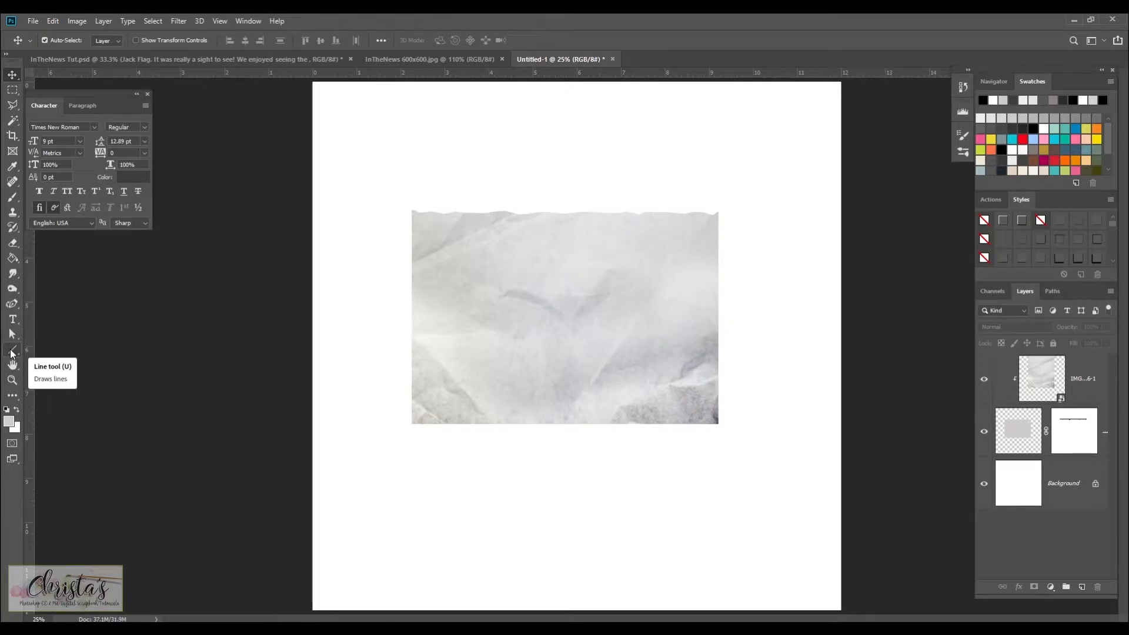
- Add a new blank layer above the IMG_1766-1 paper texture layer
{"action": "left_click", "coordinate": [1083, 378]}
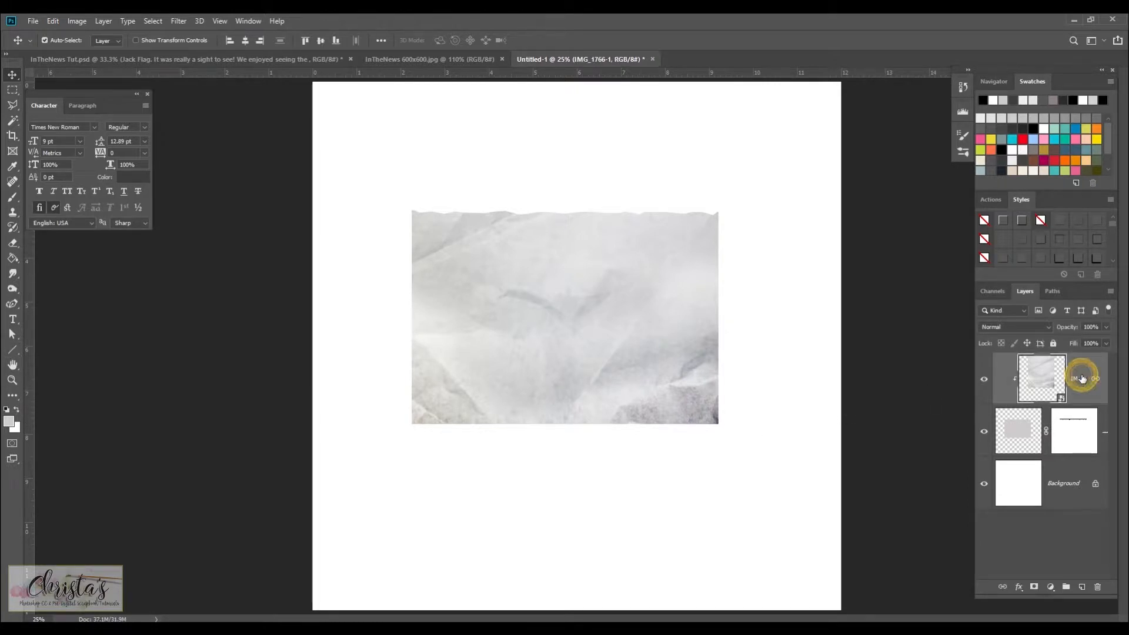
{"action": "left_click", "coordinate": [1082, 588]}
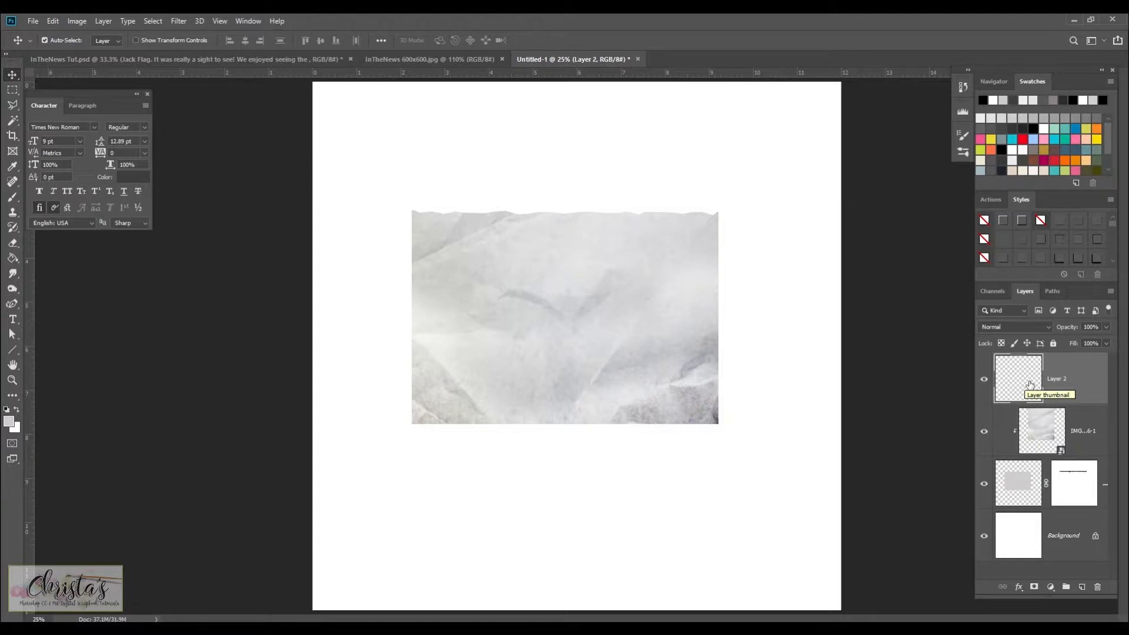
- Set the foreground color to 3e3e3e and save it as a swatch named charcoal in the current library
{"action": "left_click", "coordinate": [11, 424]}
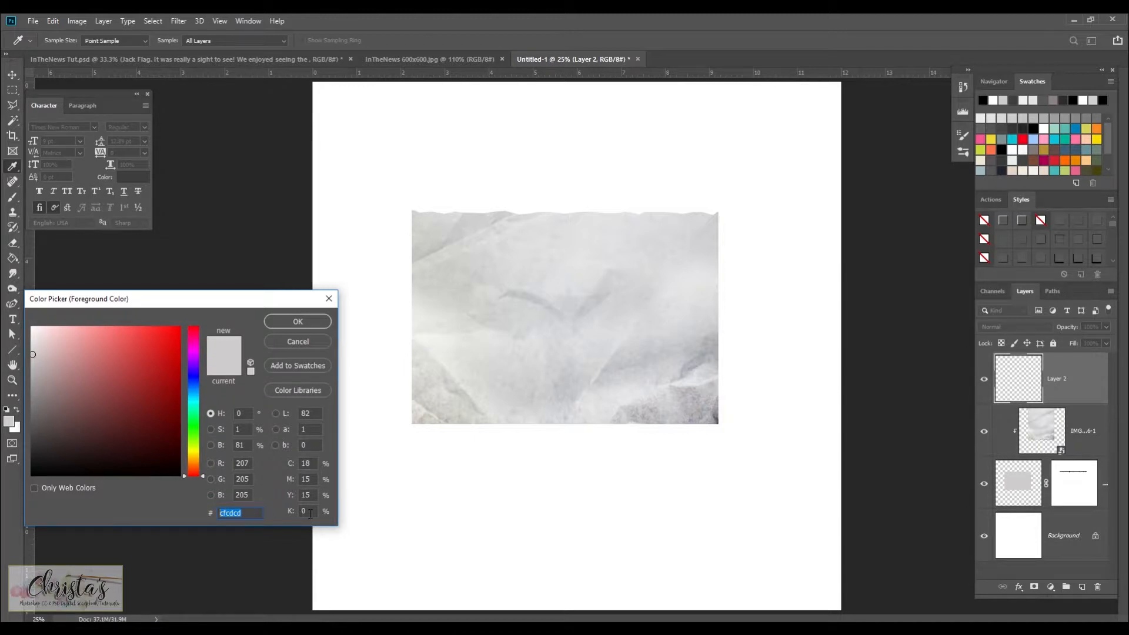
{"action": "type", "text": "3e3e3e"}
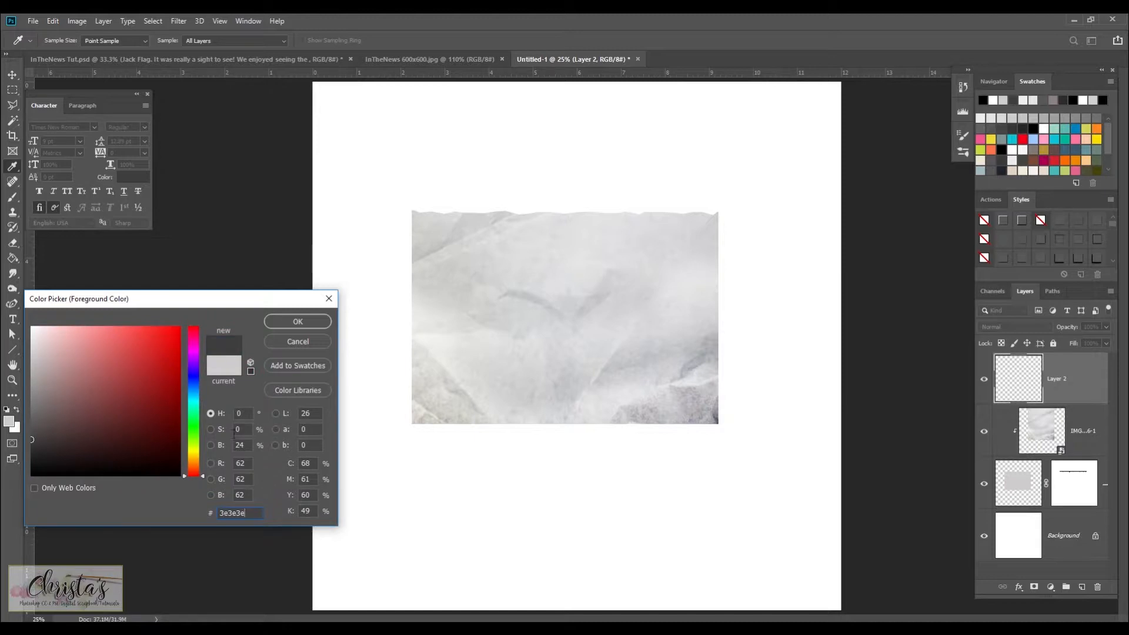
{"action": "left_click", "coordinate": [294, 366]}
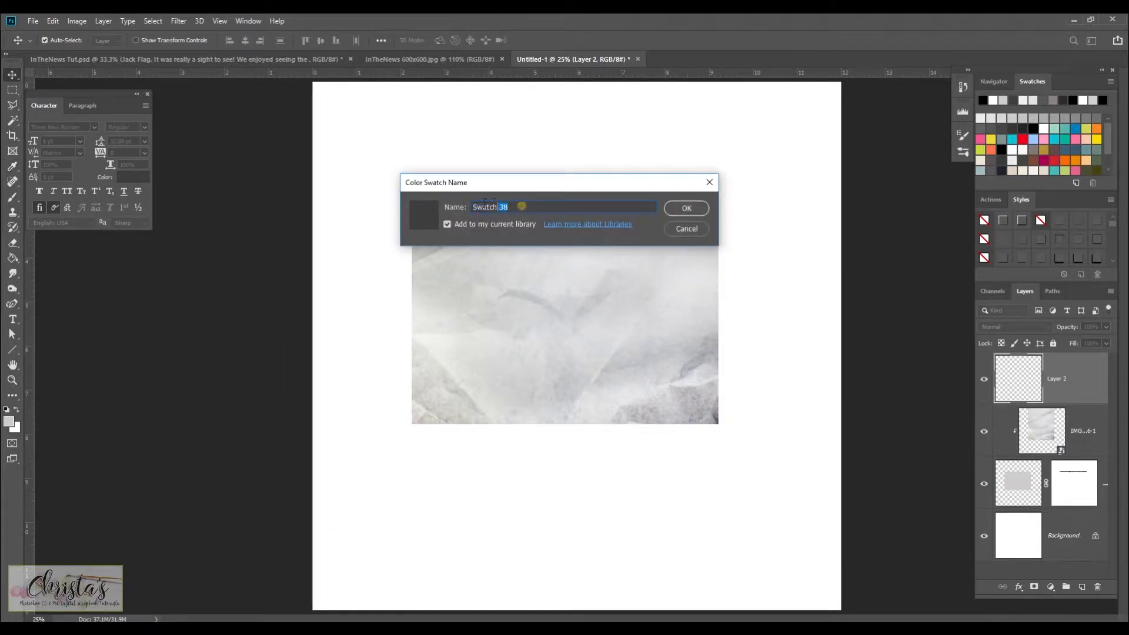
{"action": "type", "text": "charcoal"}
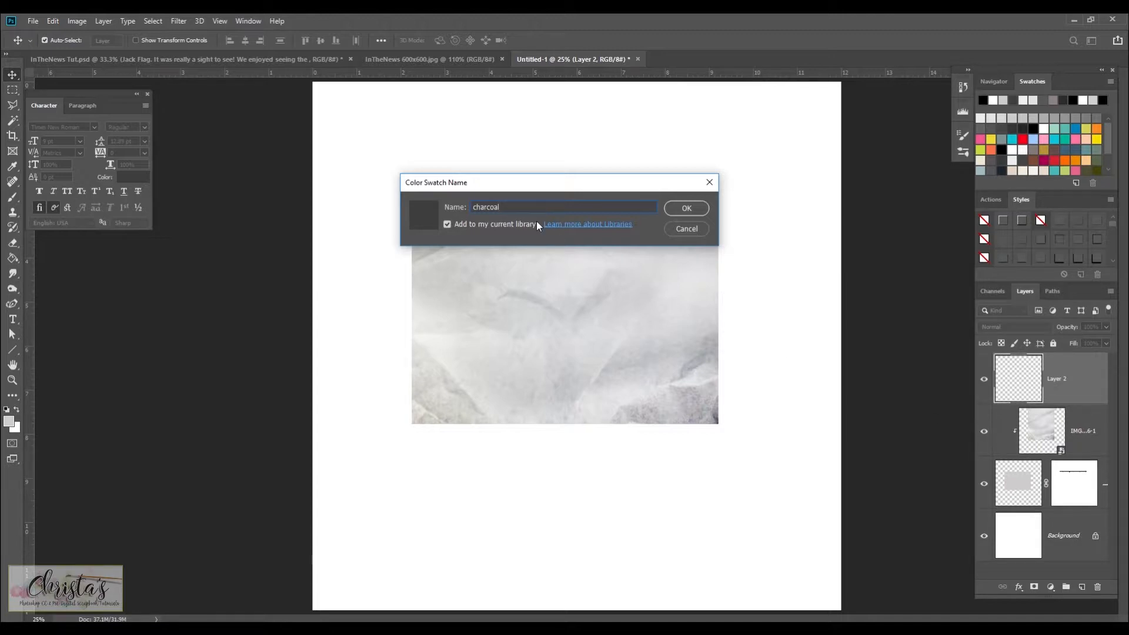
{"action": "left_click", "coordinate": [687, 209]}
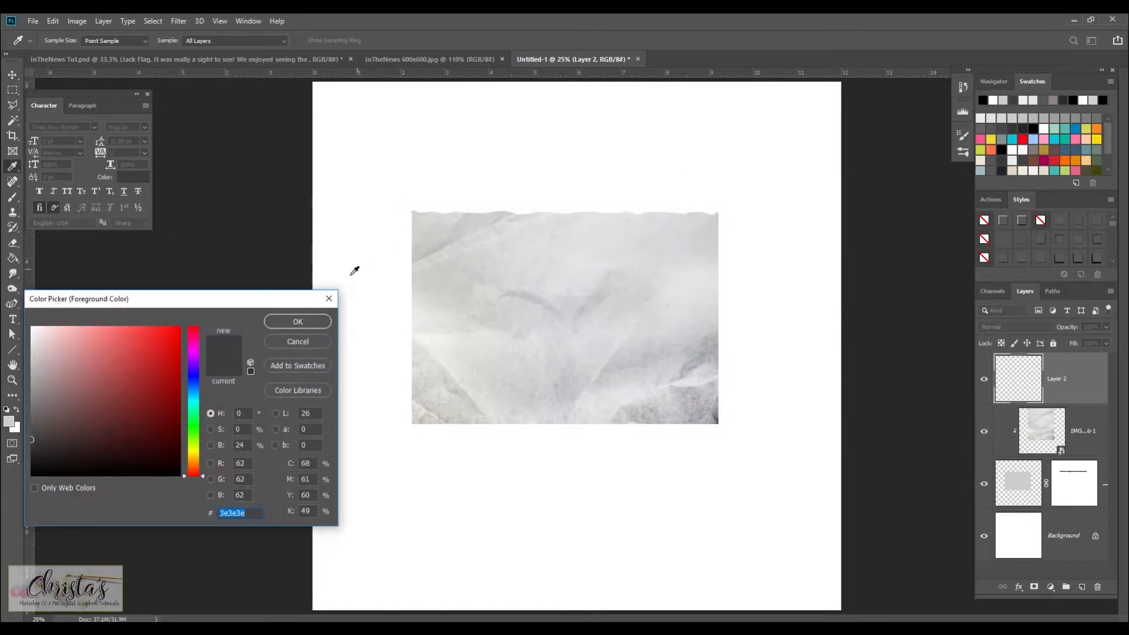
{"action": "left_click", "coordinate": [316, 323]}
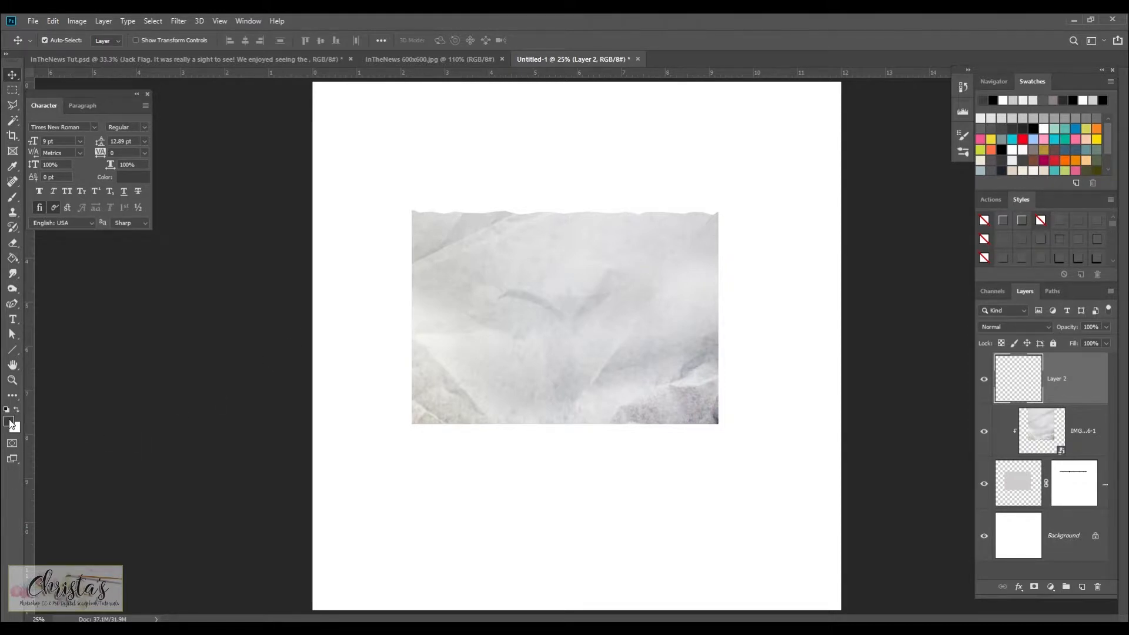
- Choose the saved charcoal swatch as the foreground color and check its hex value in the Color Picker
{"action": "left_click", "coordinate": [9, 421]}
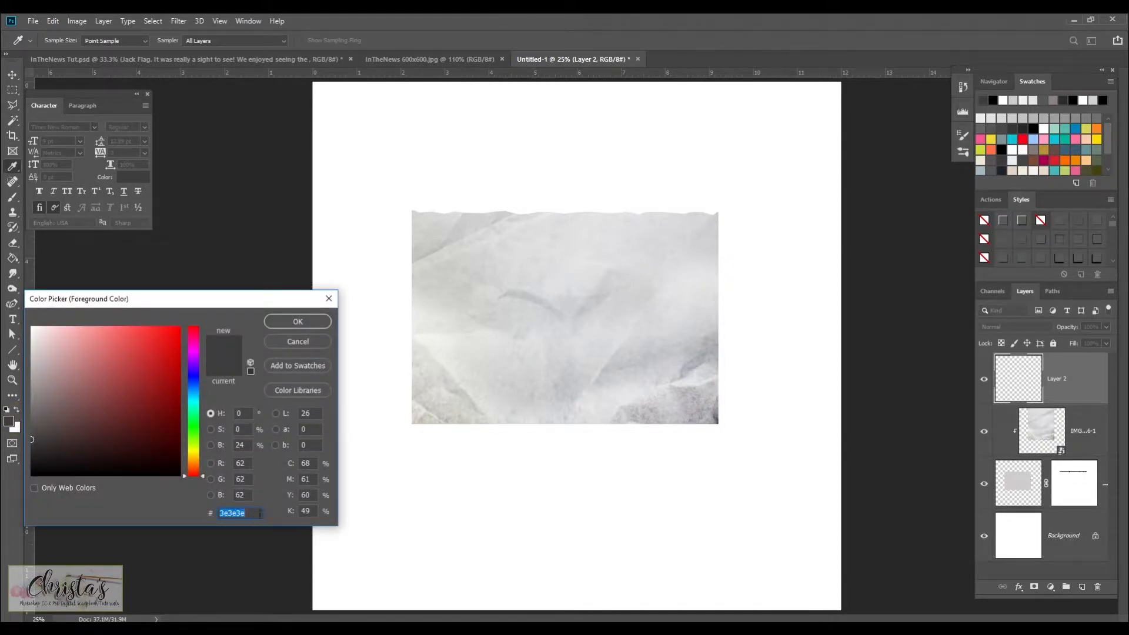
{"action": "left_click", "coordinate": [298, 321]}
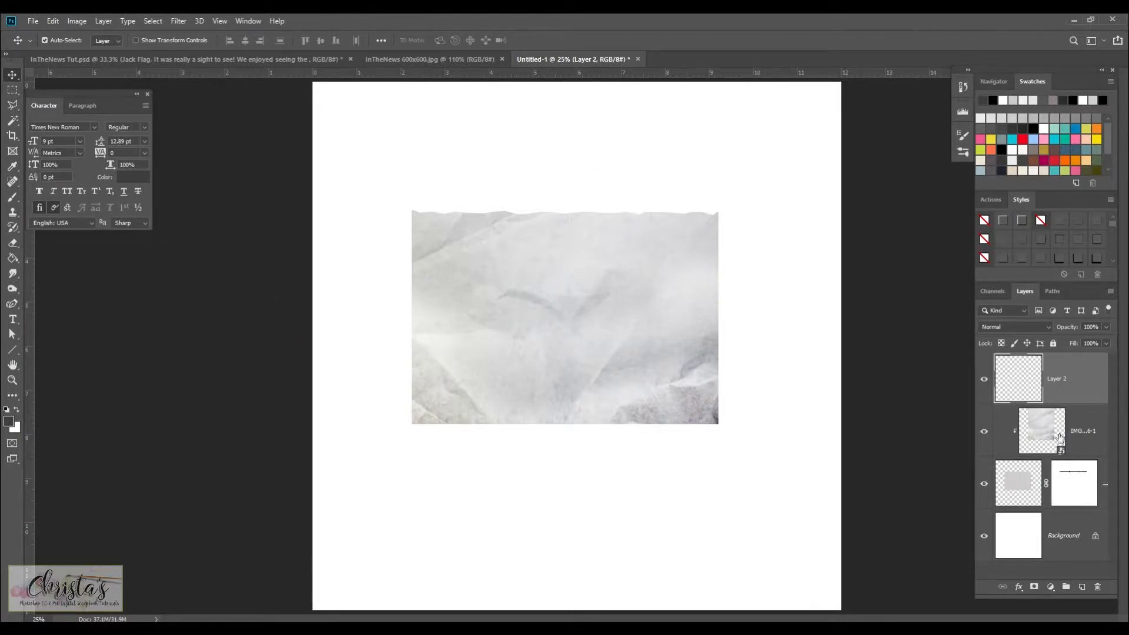
{"action": "left_click", "coordinate": [246, 22]}
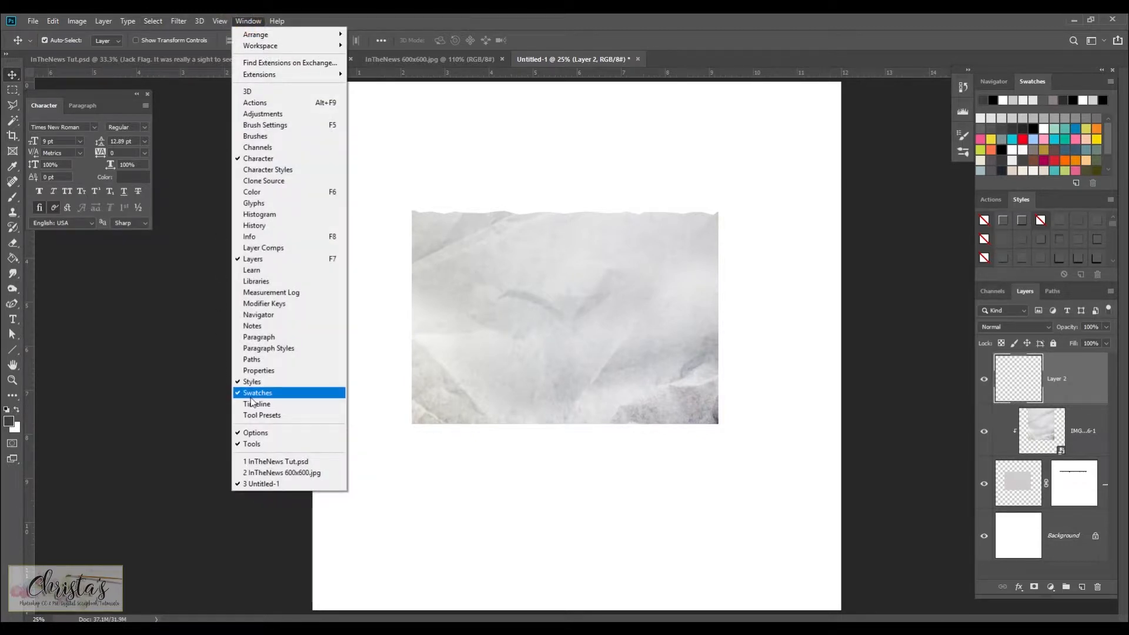
{"action": "left_click", "coordinate": [983, 98]}
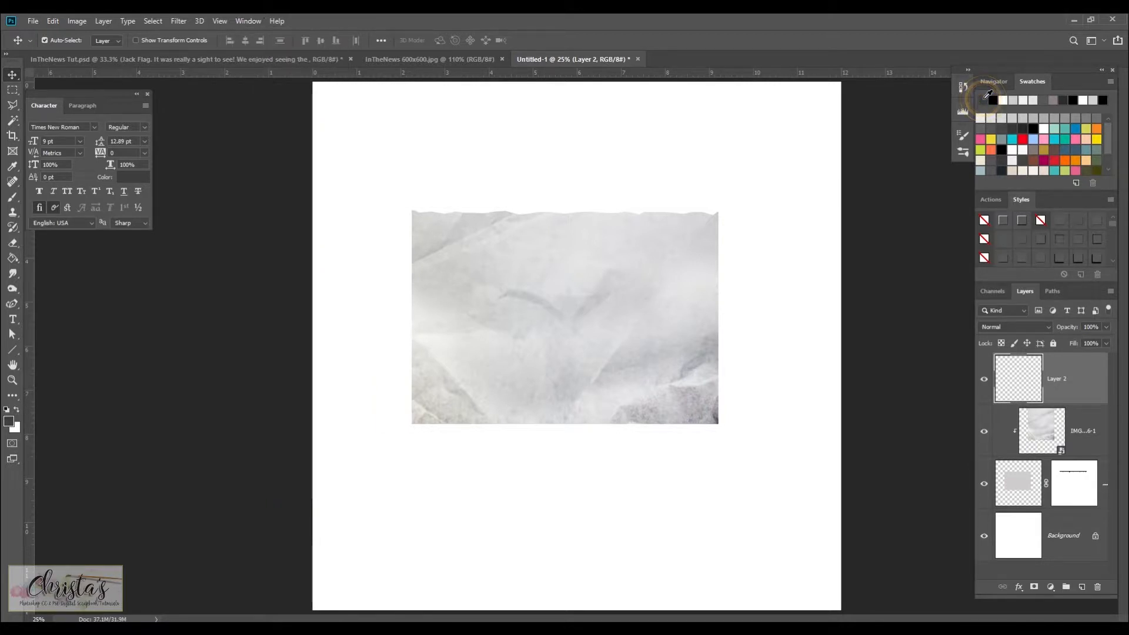
{"action": "left_click", "coordinate": [8, 421]}
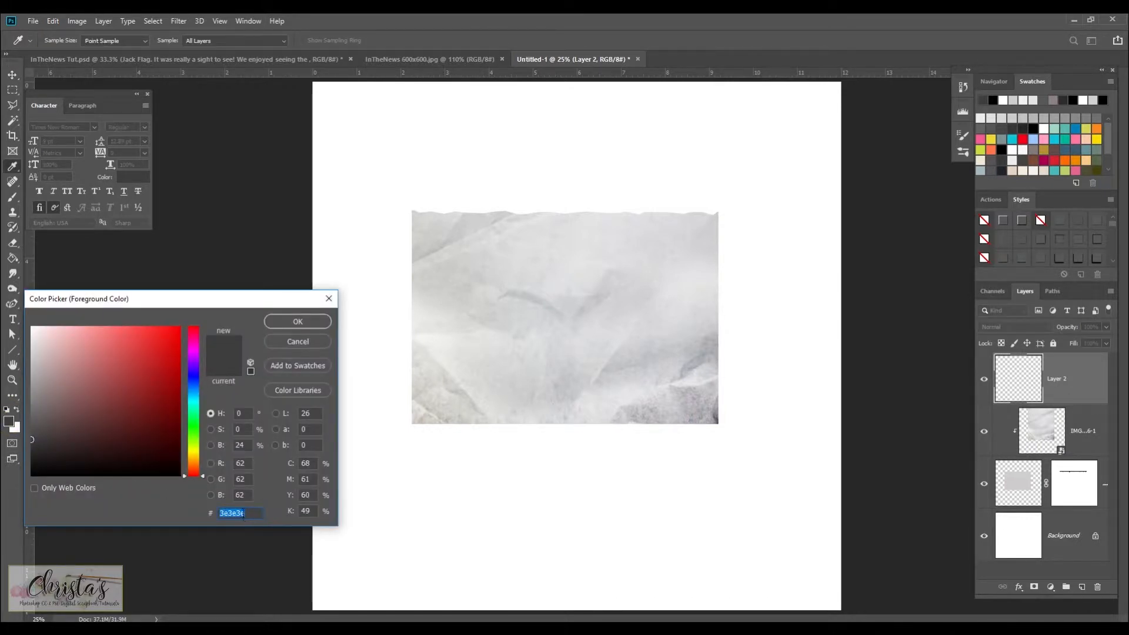
{"action": "left_click", "coordinate": [279, 321]}
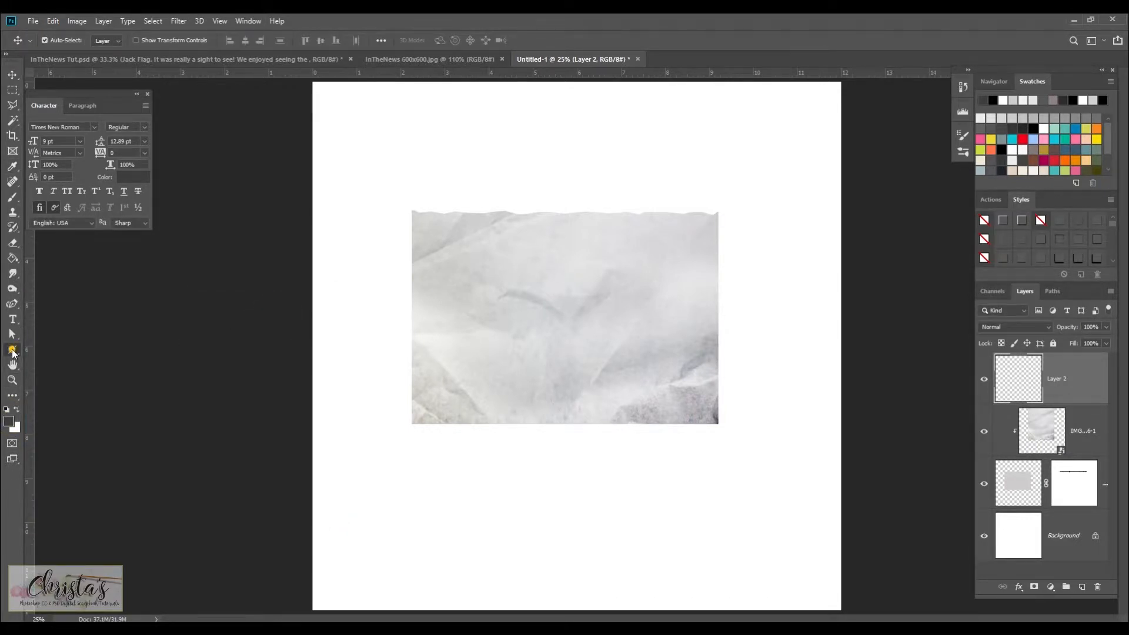
- Draw a straight horizontal charcoal line about 6.75 in long just below the paper's torn upper edge, using the Line tool in Shape mode
{"action": "left_click", "coordinate": [12, 352]}
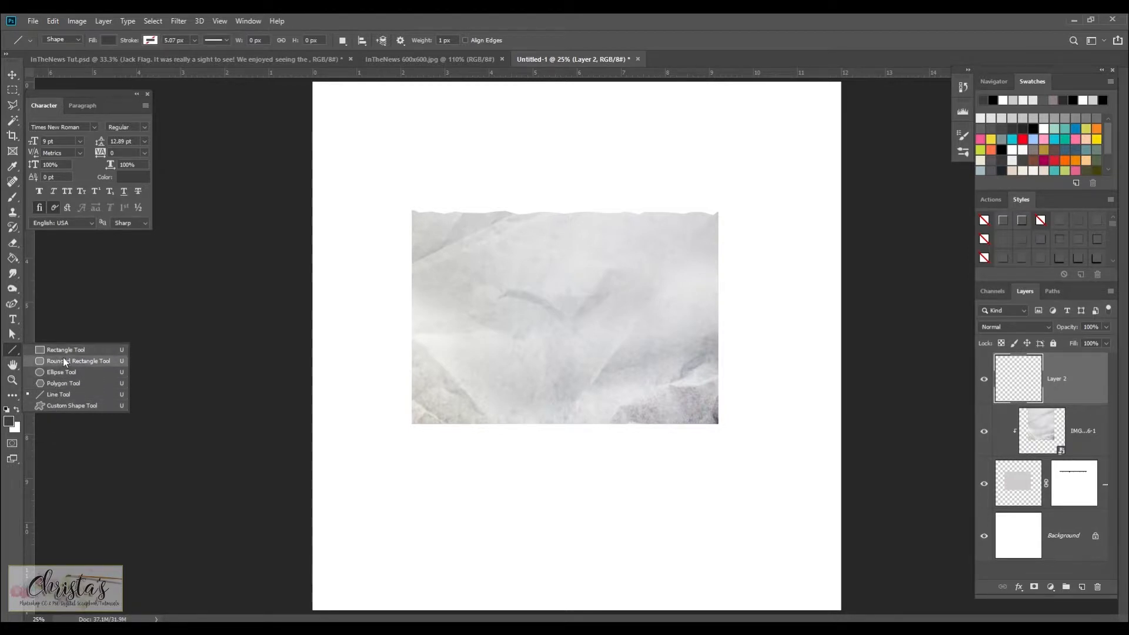
{"action": "left_click", "coordinate": [55, 394]}
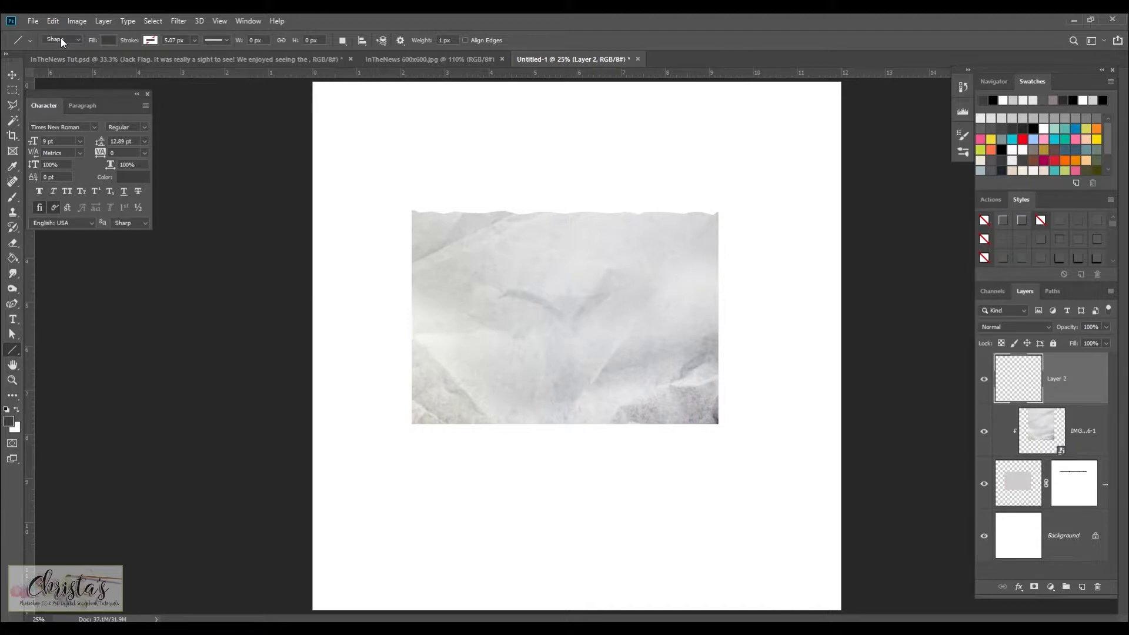
{"action": "left_click", "coordinate": [108, 40]}
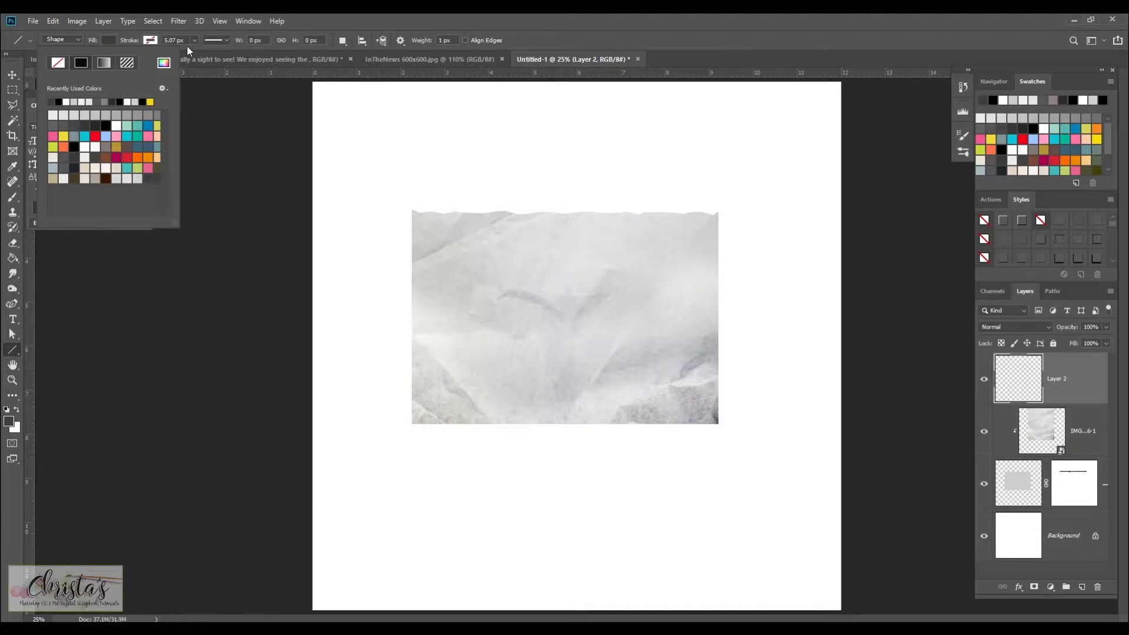
{"action": "left_click", "coordinate": [12, 75]}
{"action": "left_click", "coordinate": [12, 75]}
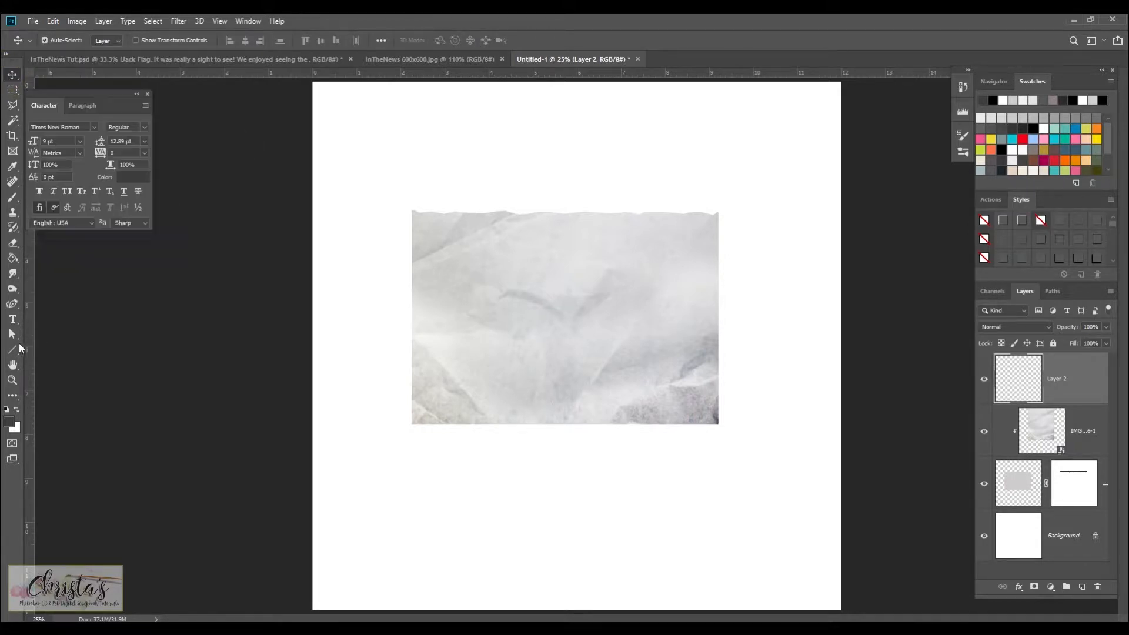
{"action": "left_click", "coordinate": [10, 353]}
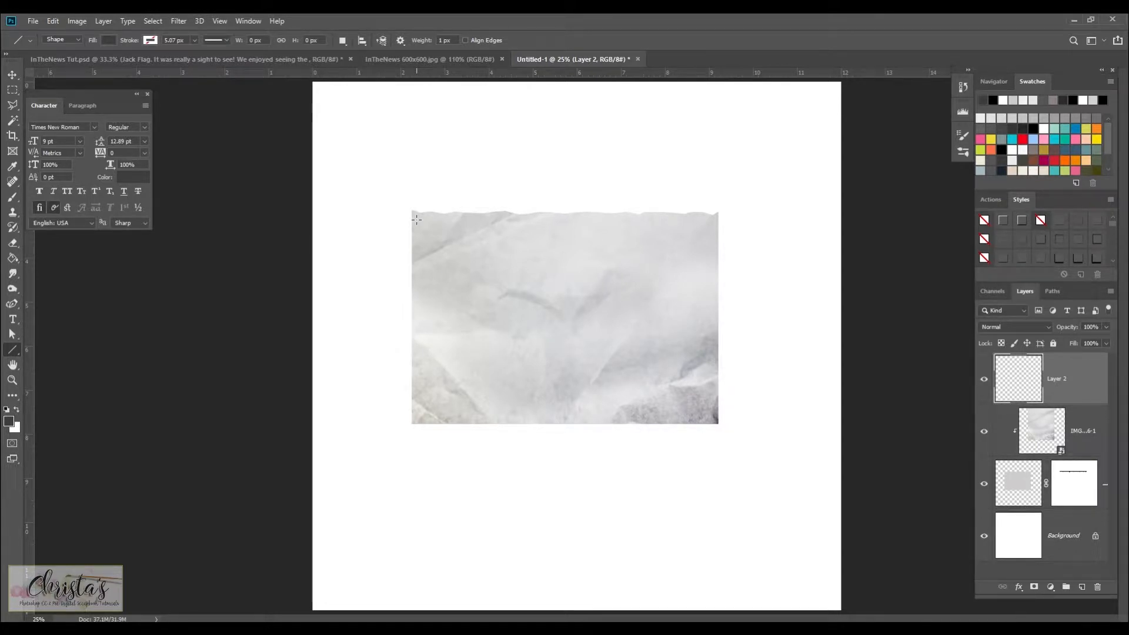
{"action": "left_click_drag", "start_coordinate": [416, 219], "coordinate": [714, 243]}
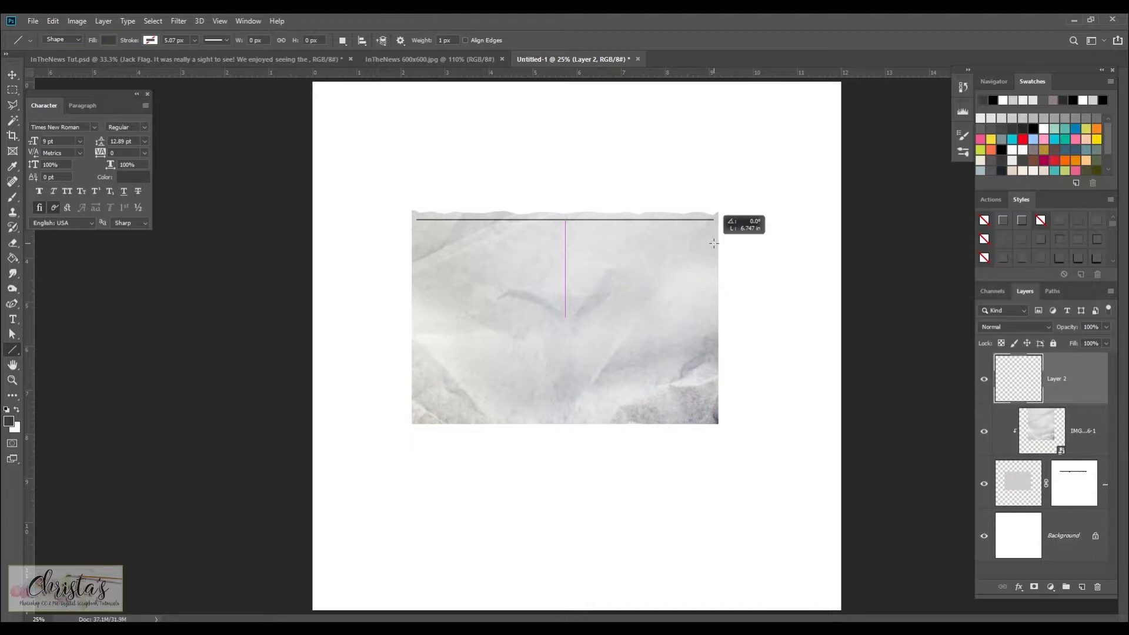
- Complete the charcoal line below the torn edge at about 6.75 in, then consult the InTheNews Tut.psd reference document
{"action": "left_click_drag", "start_coordinate": [714, 243], "coordinate": [713, 243]}
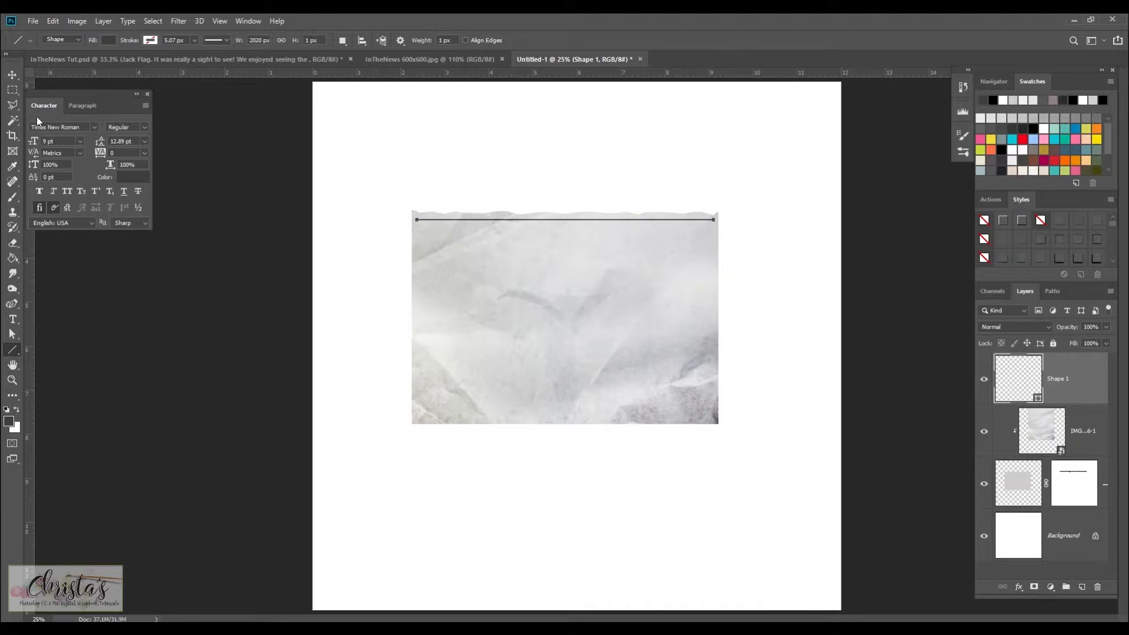
{"action": "left_click", "coordinate": [12, 75]}
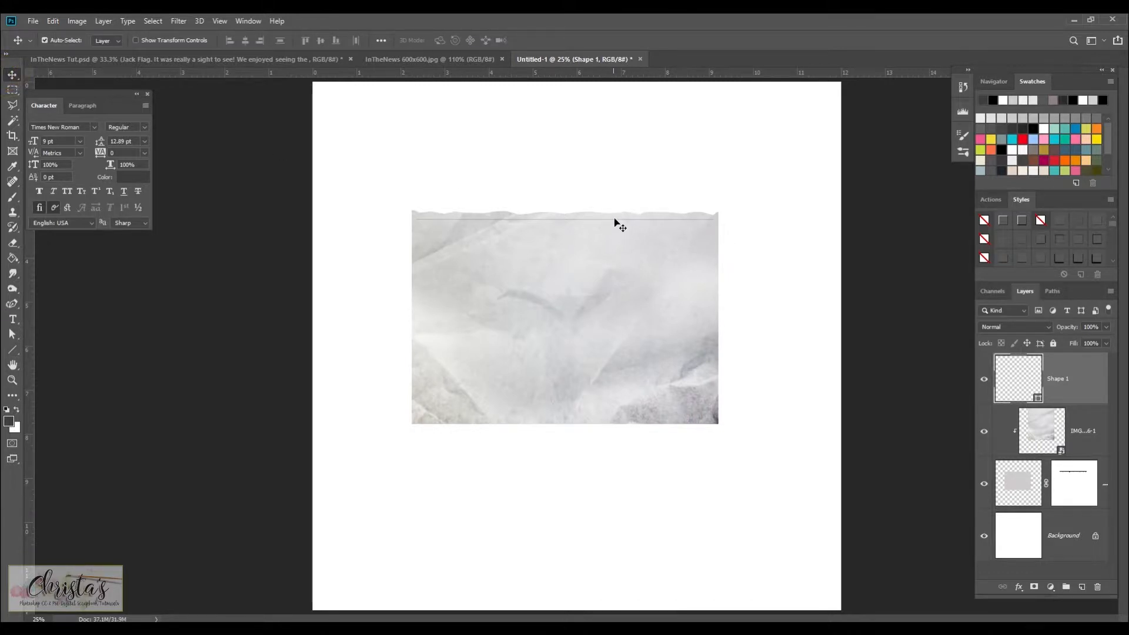
{"action": "scroll", "coordinate": [609, 226], "scroll_direction": "up", "scroll_amount": 3}
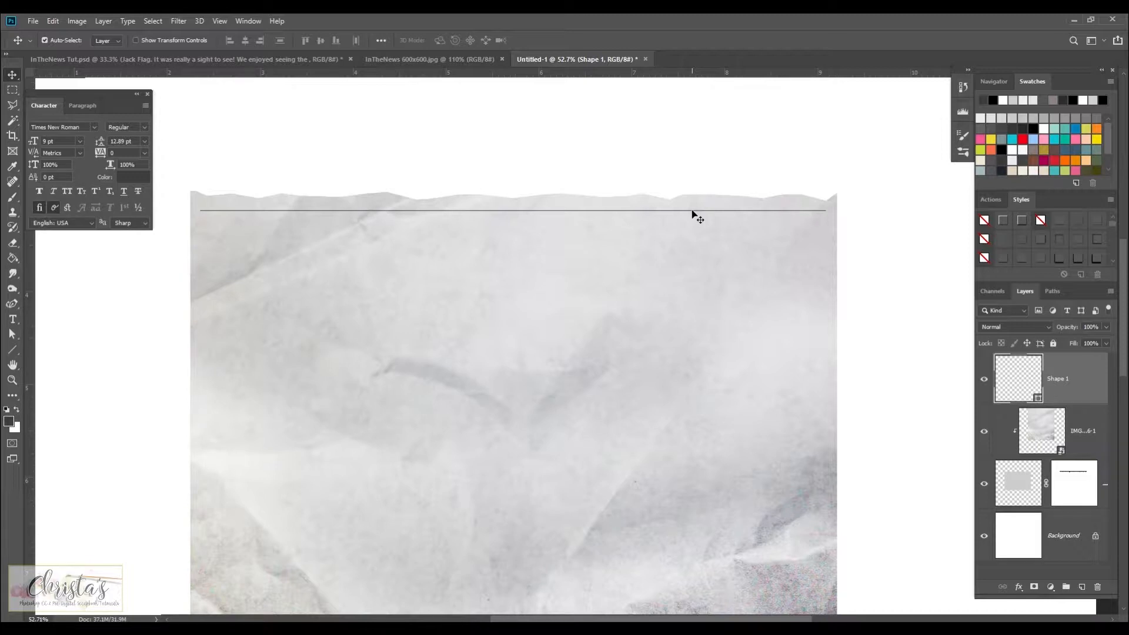
{"action": "left_click", "coordinate": [234, 61]}
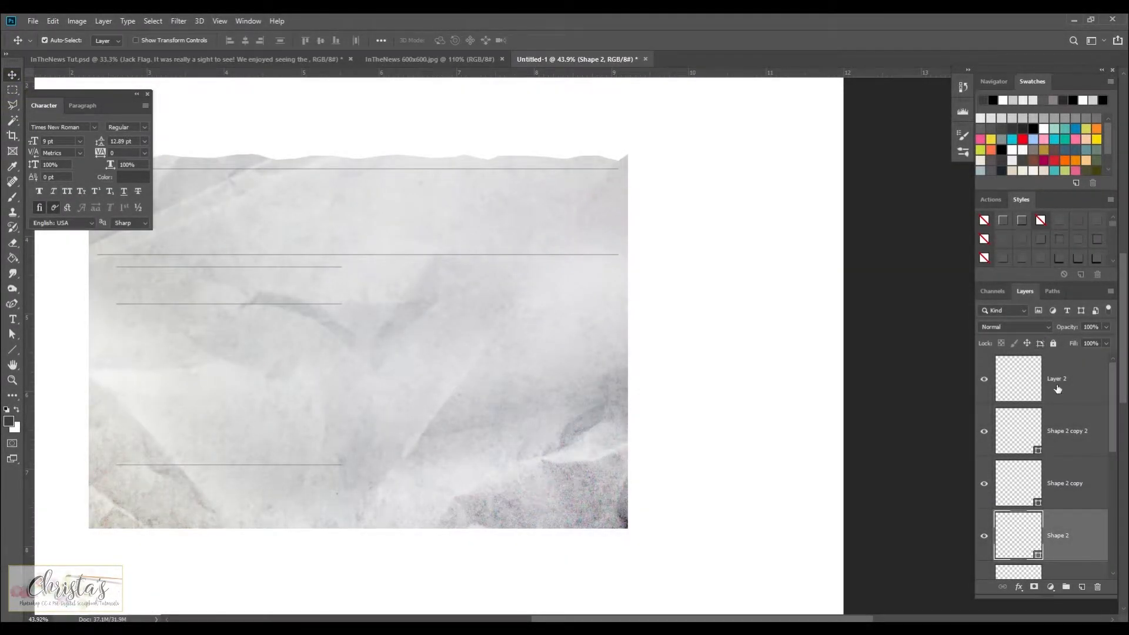
- Add a new layer above Layer 2 and select a box about 1 in square between the right ends of the two long lines
{"action": "left_click", "coordinate": [1070, 377]}
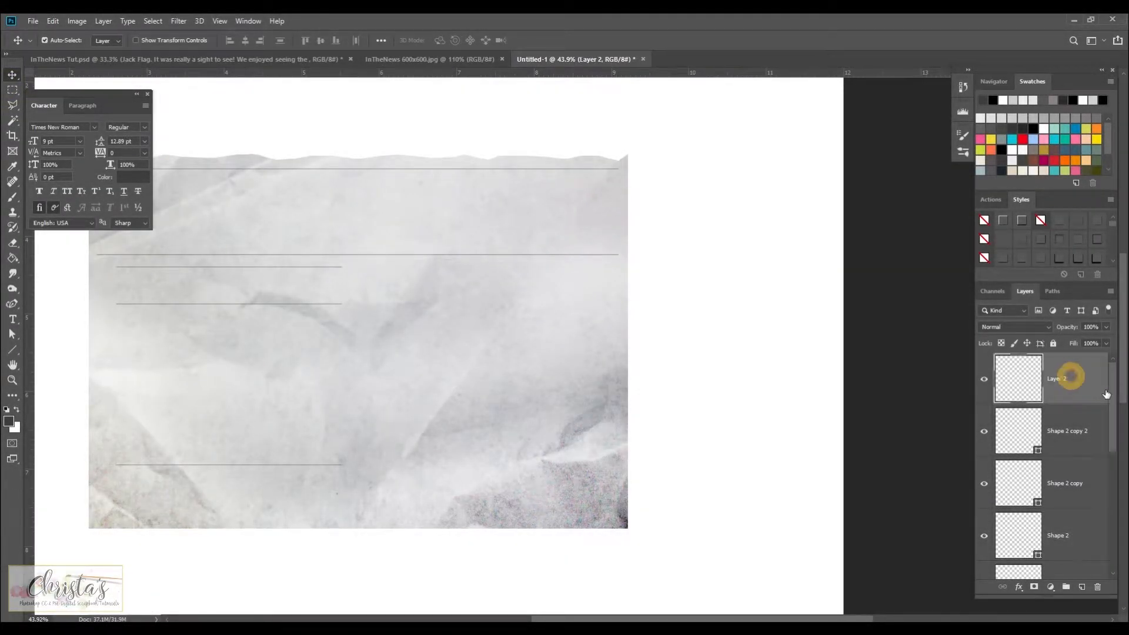
{"action": "left_click", "coordinate": [1083, 587]}
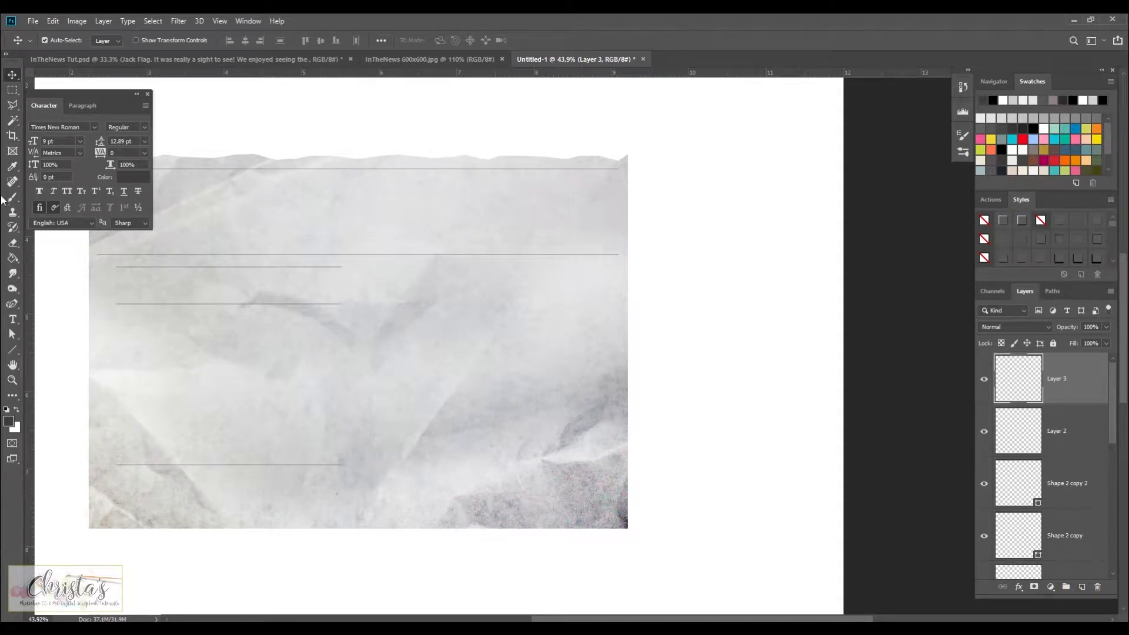
{"action": "left_click", "coordinate": [13, 89]}
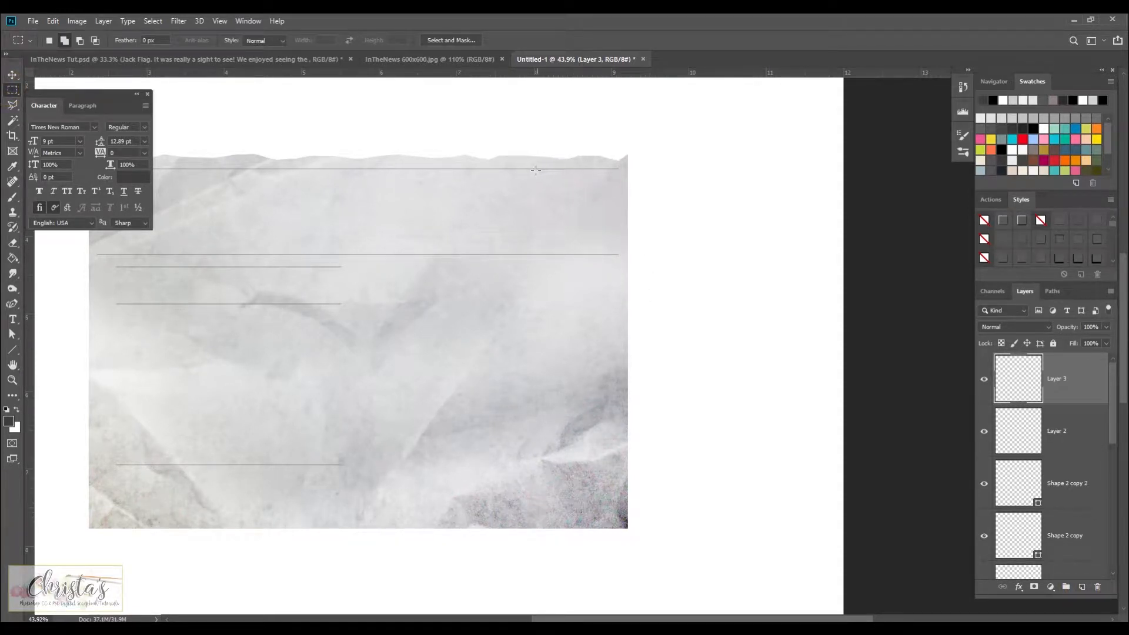
{"action": "left_click_drag", "start_coordinate": [536, 175], "coordinate": [617, 251]}
- Outline the selected header box with a 1 px inside charcoal stroke at 100% opacity and clear the selection
{"action": "left_click", "coordinate": [52, 21]}
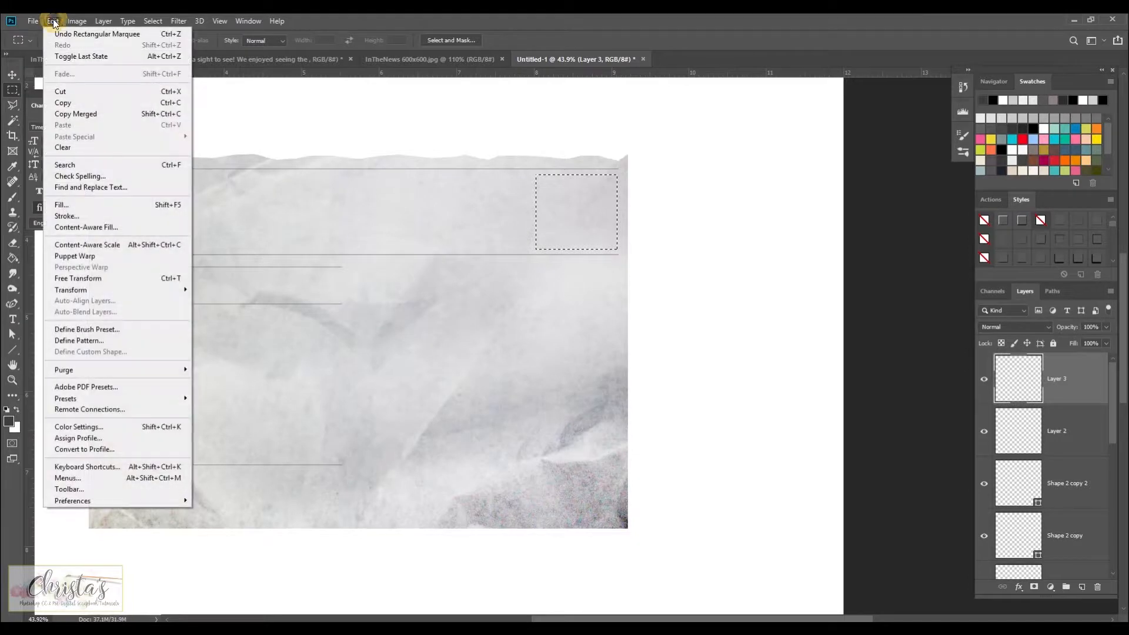
{"action": "left_click", "coordinate": [90, 217]}
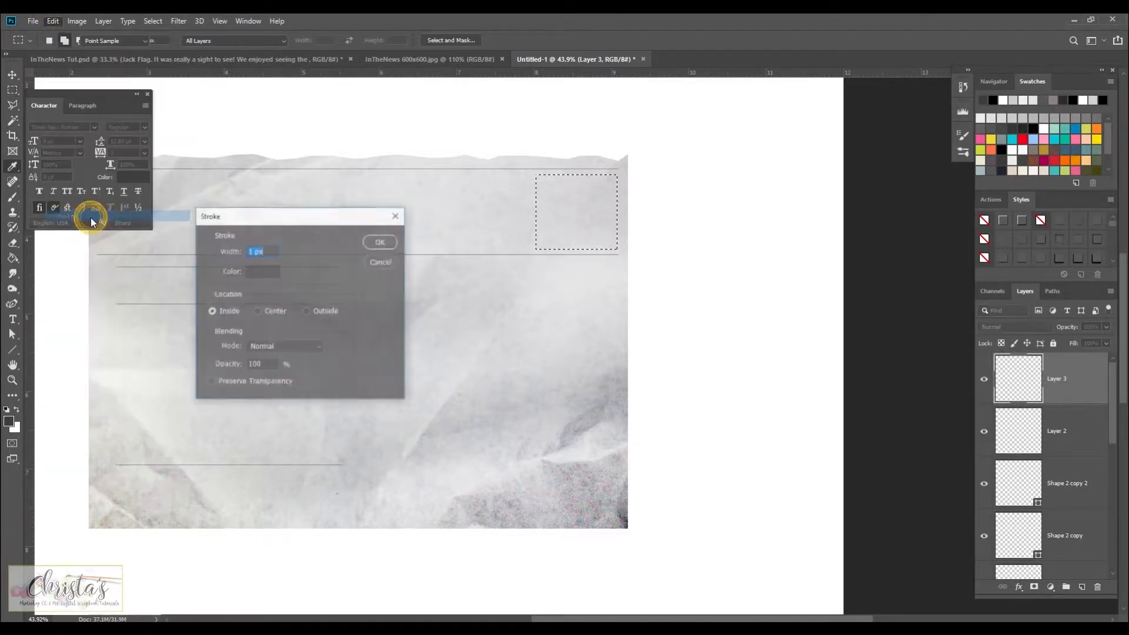
{"action": "left_click", "coordinate": [382, 242]}
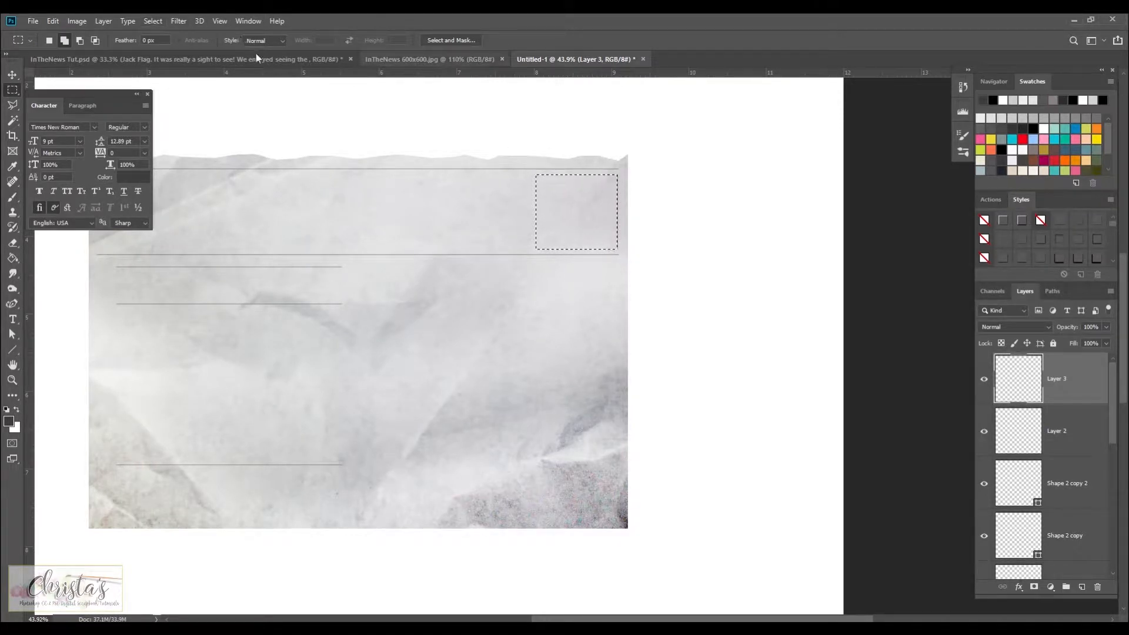
{"action": "left_click", "coordinate": [11, 75]}
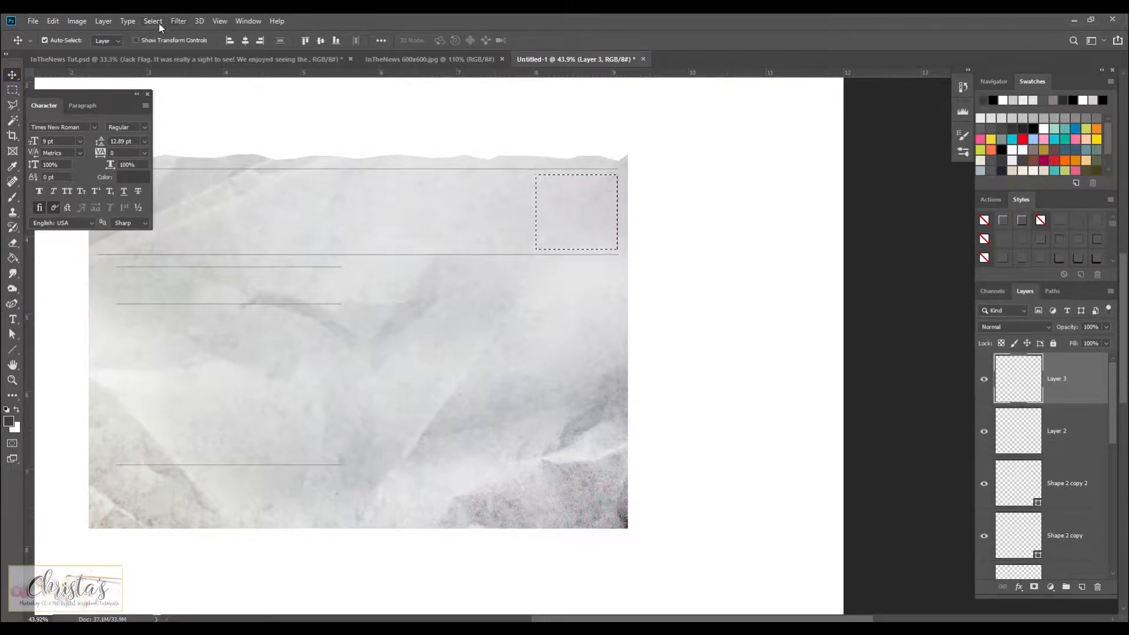
{"action": "key", "text": "ctrl+d"}
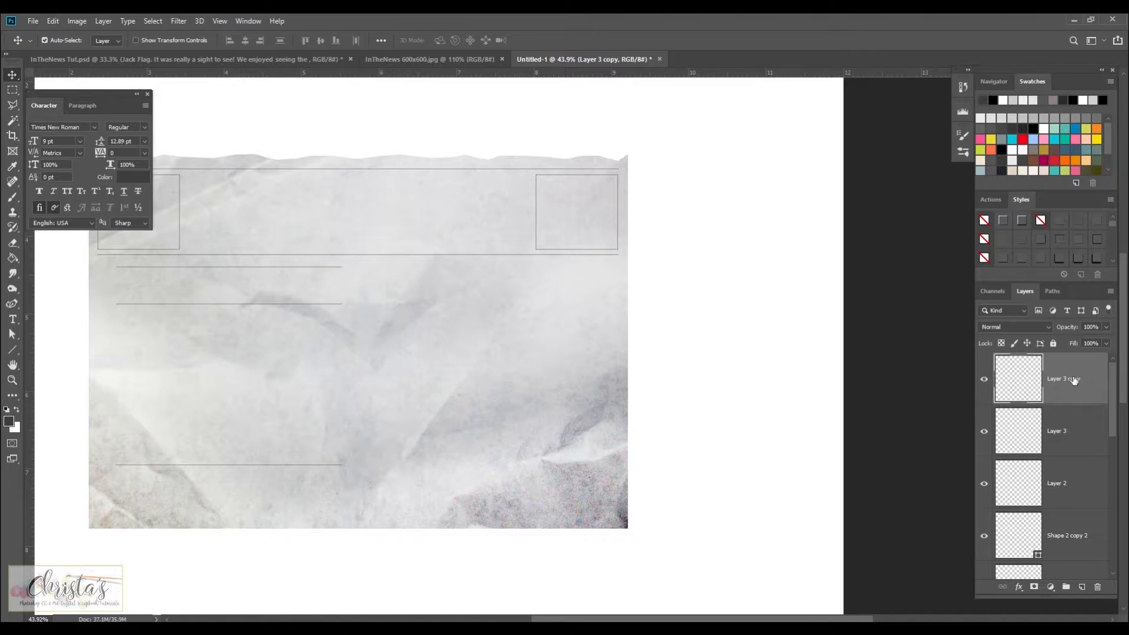
- On a new layer, fill a charcoal rectangle about 2.9 by 1.9 in between the lower two short divider lines
{"action": "left_click", "coordinate": [12, 91]}
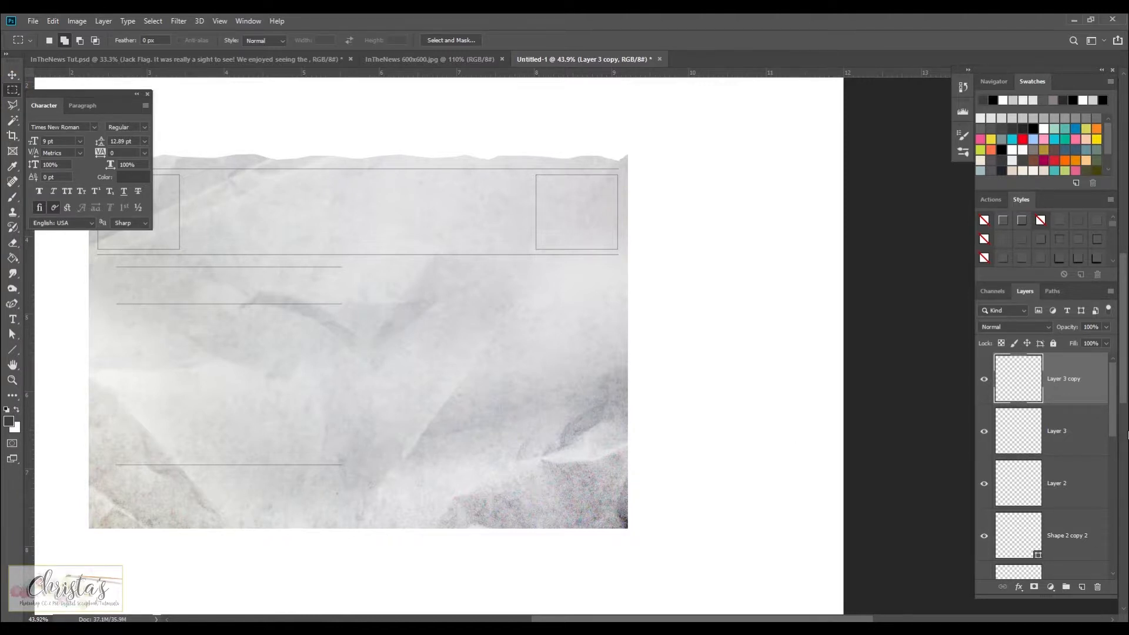
{"action": "left_click", "coordinate": [1081, 588]}
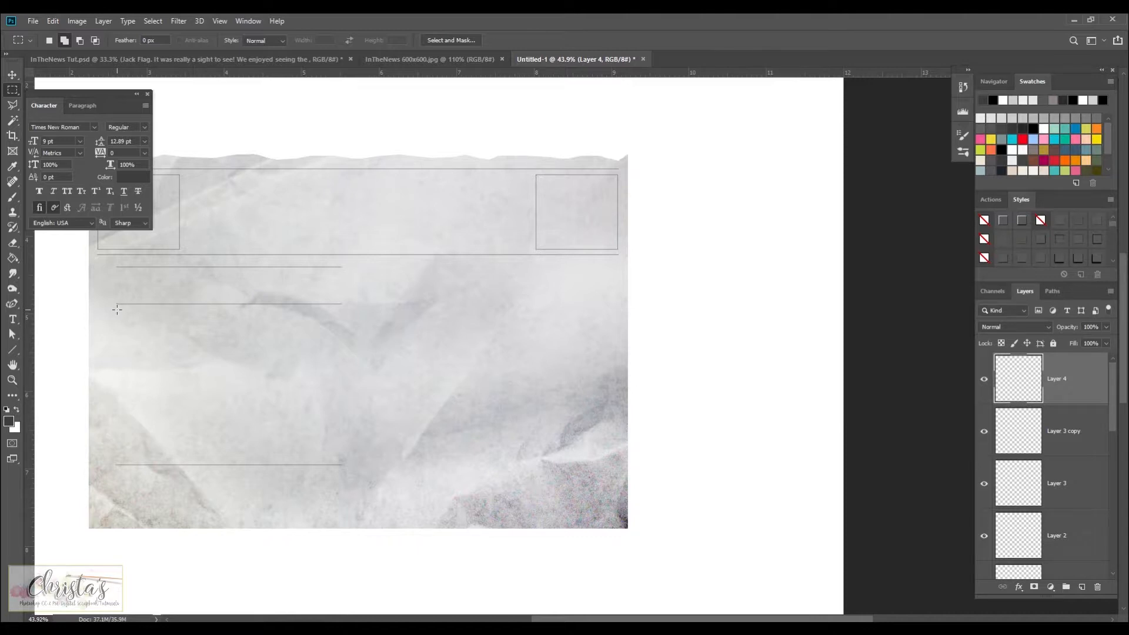
{"action": "left_click_drag", "start_coordinate": [116, 309], "coordinate": [343, 460]}
{"action": "left_click", "coordinate": [12, 257]}
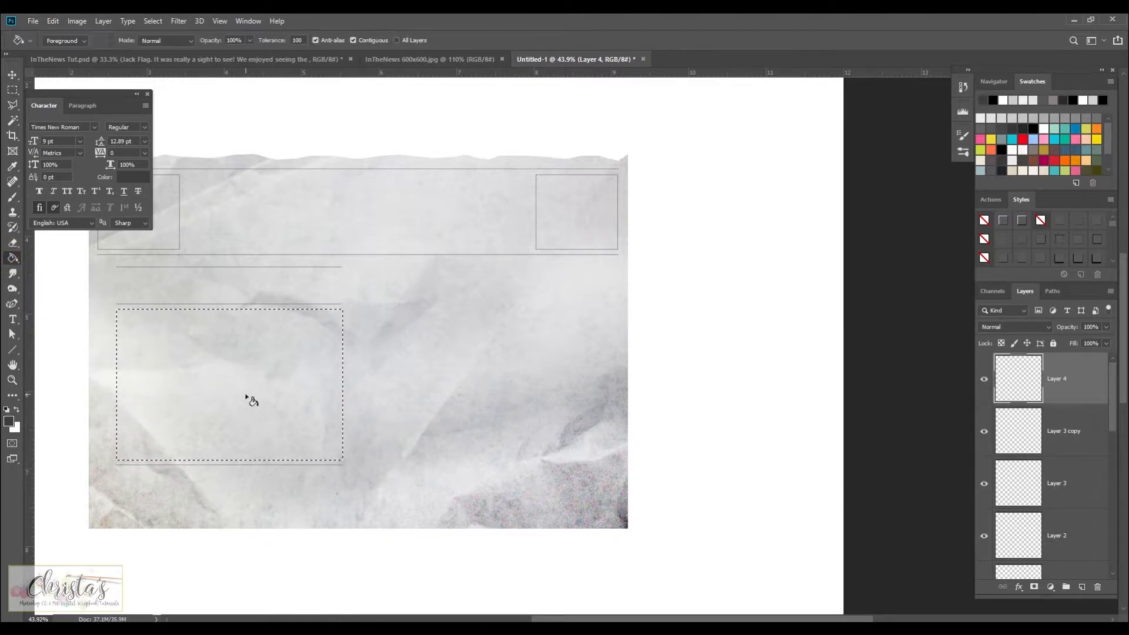
{"action": "left_click", "coordinate": [247, 398]}
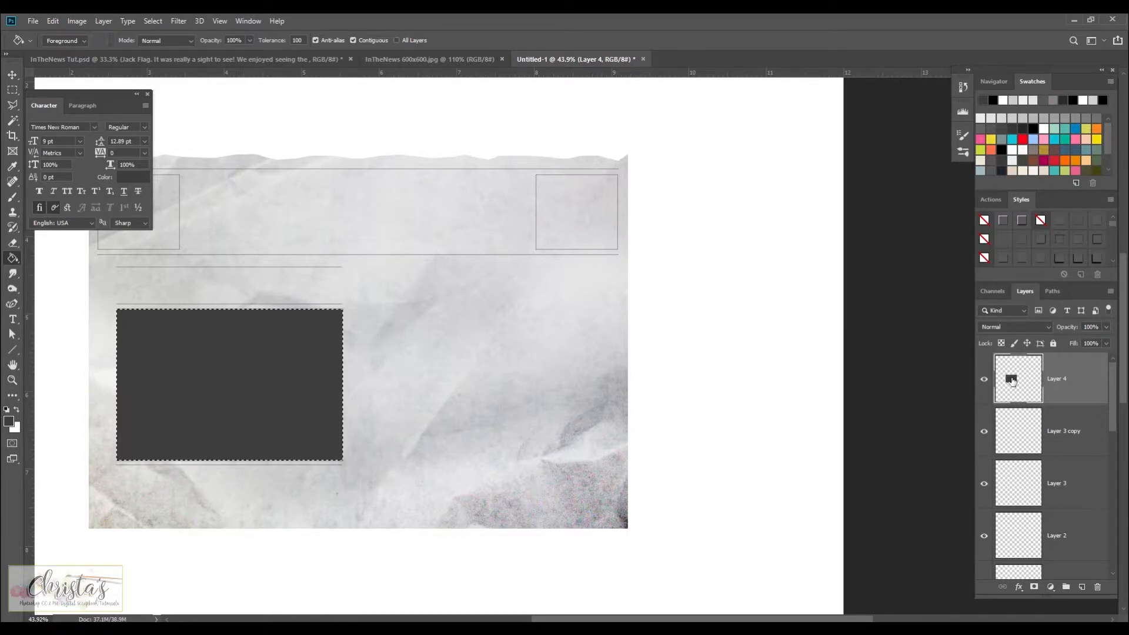
- Give the filled rectangle on Layer 4 a 1 px inside Stroke effect in color 3e3e3e and clear the selection
{"action": "left_click", "coordinate": [1019, 590]}
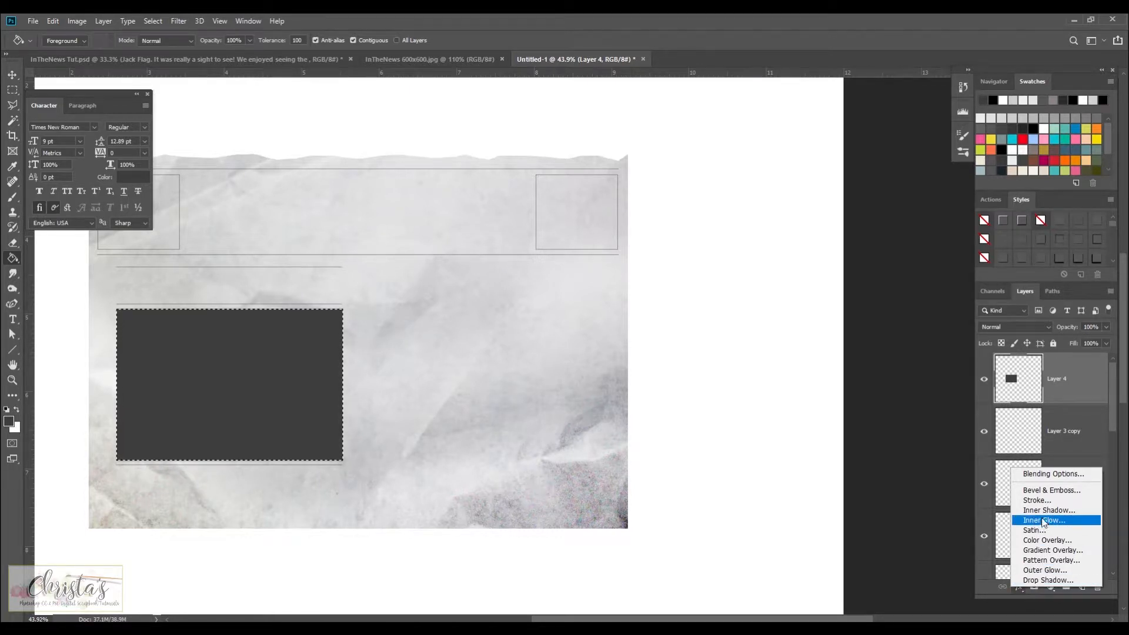
{"action": "left_click", "coordinate": [1045, 501]}
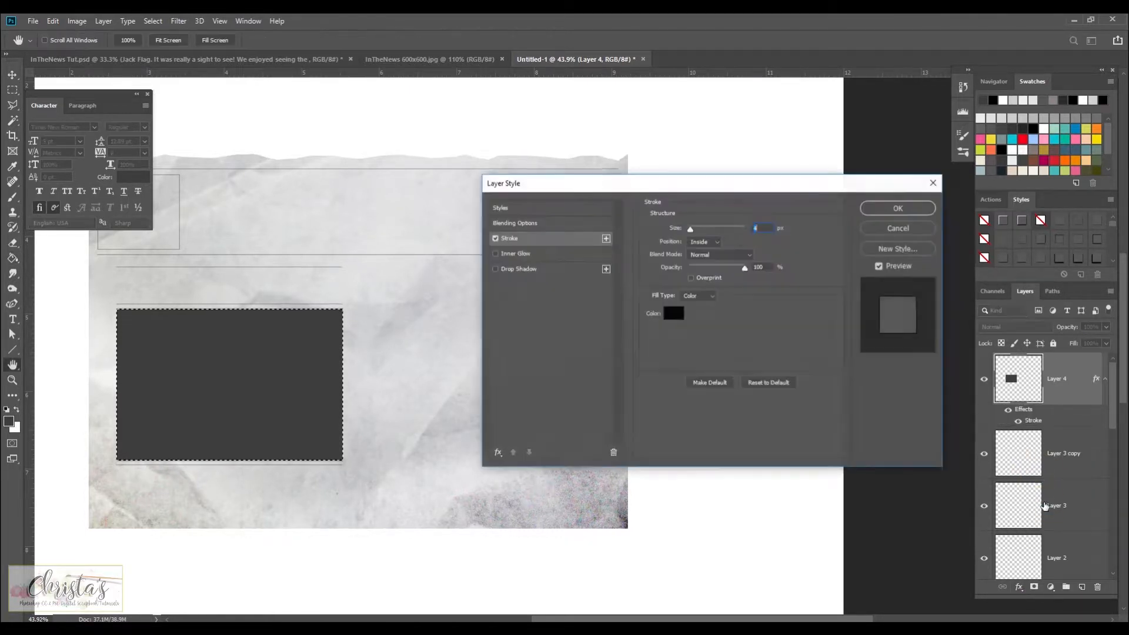
{"action": "left_click", "coordinate": [672, 314]}
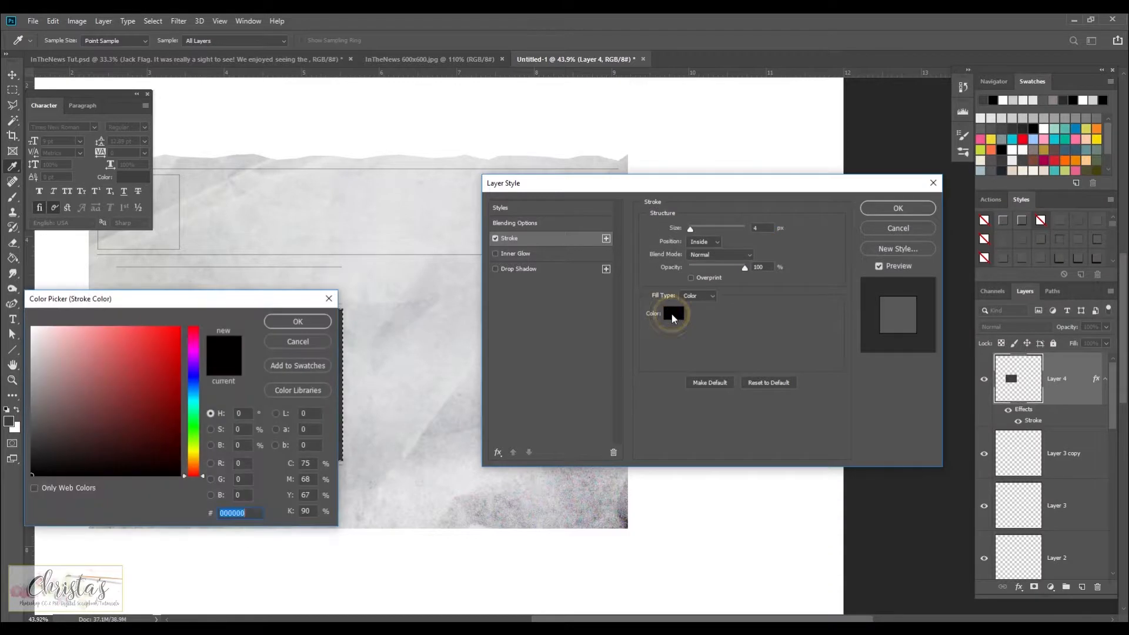
{"action": "double_click", "coordinate": [240, 512]}
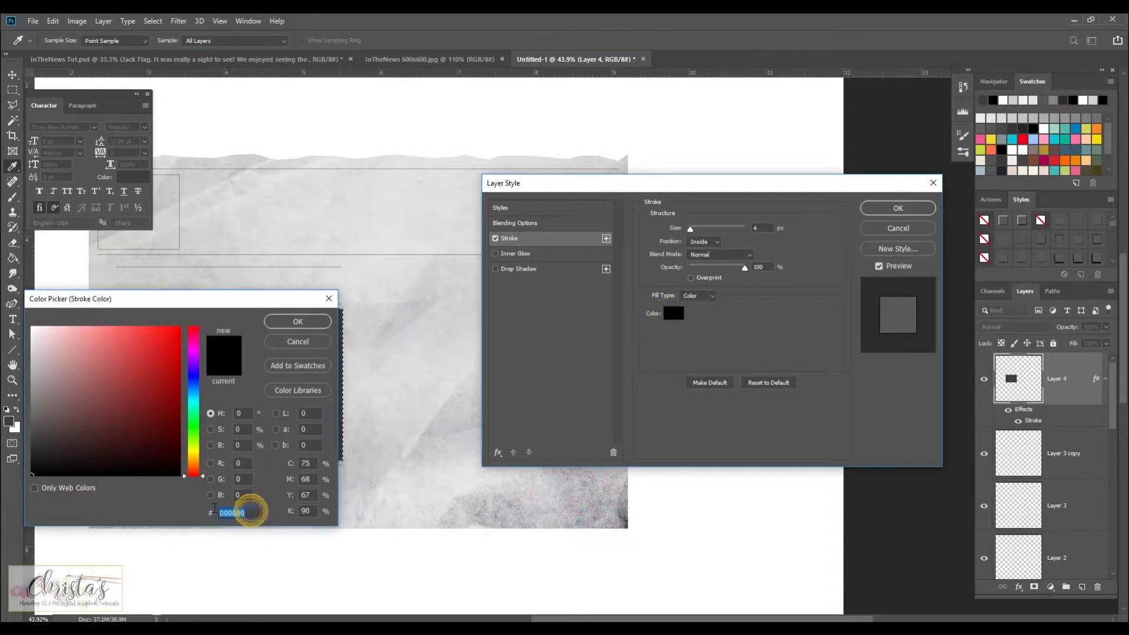
{"action": "type", "text": "3"}
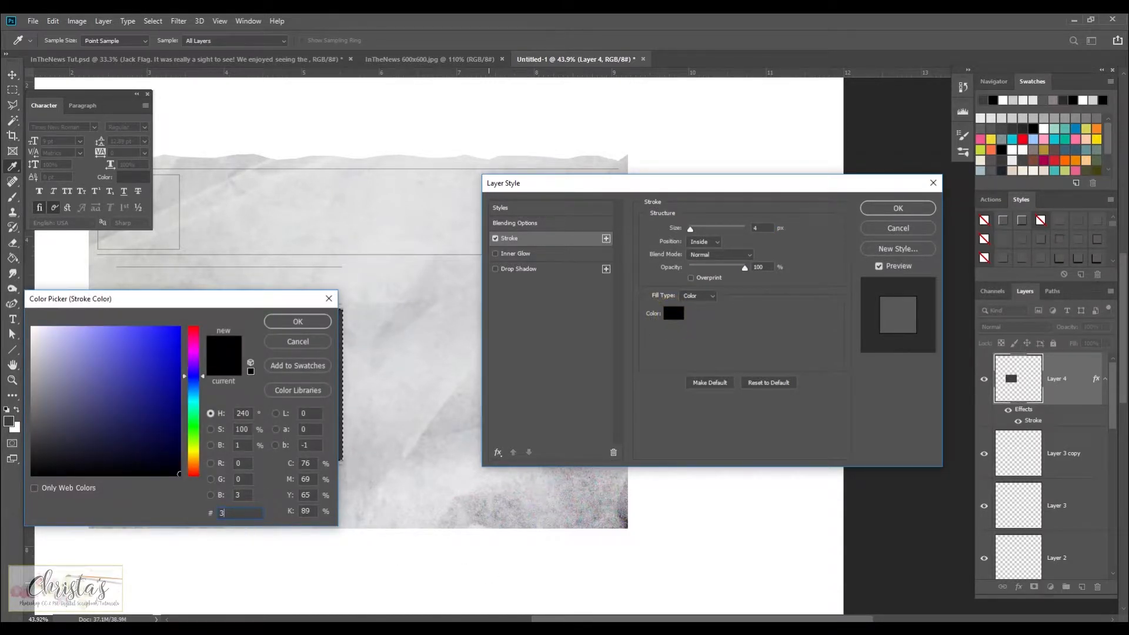
{"action": "type", "text": "e3e3e"}
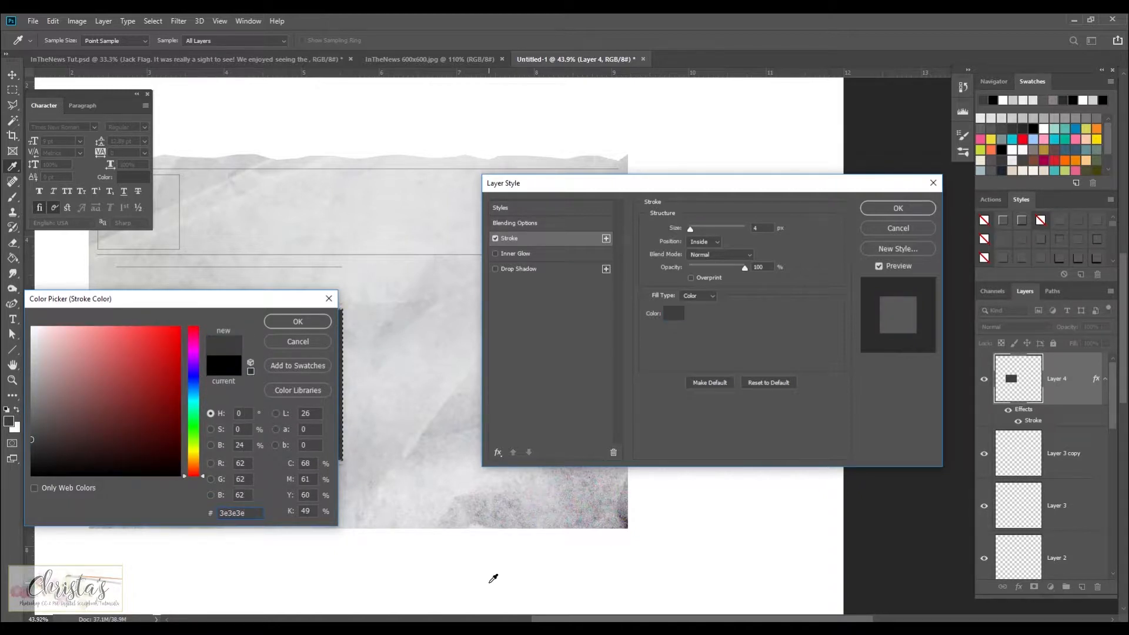
{"action": "left_click", "coordinate": [283, 324]}
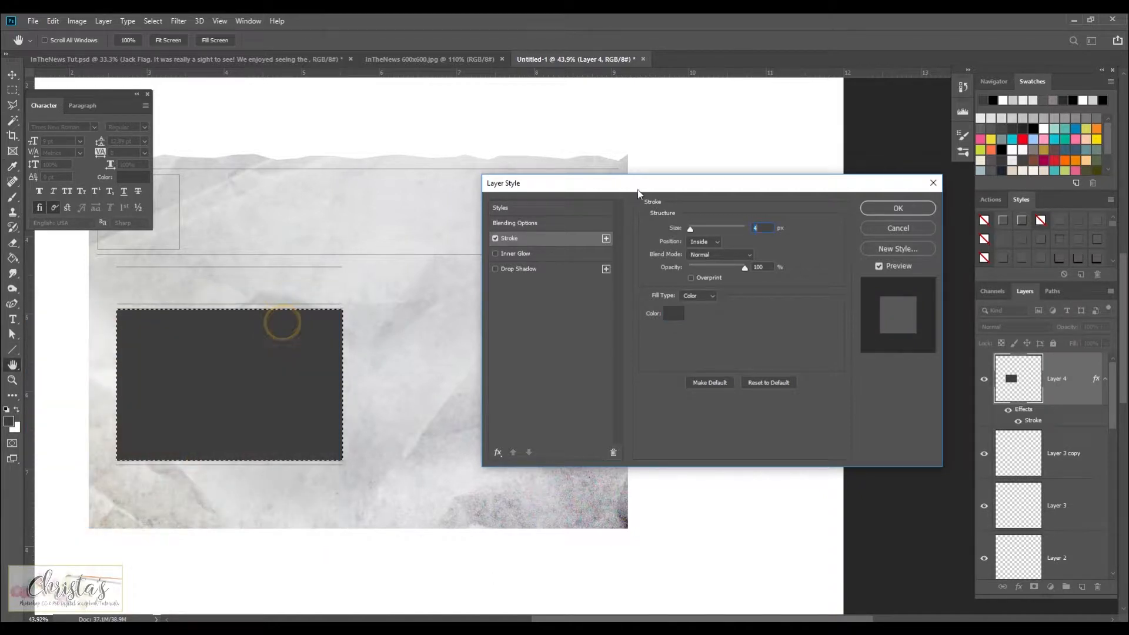
{"action": "double_click", "coordinate": [759, 229]}
{"action": "type", "text": "1"}
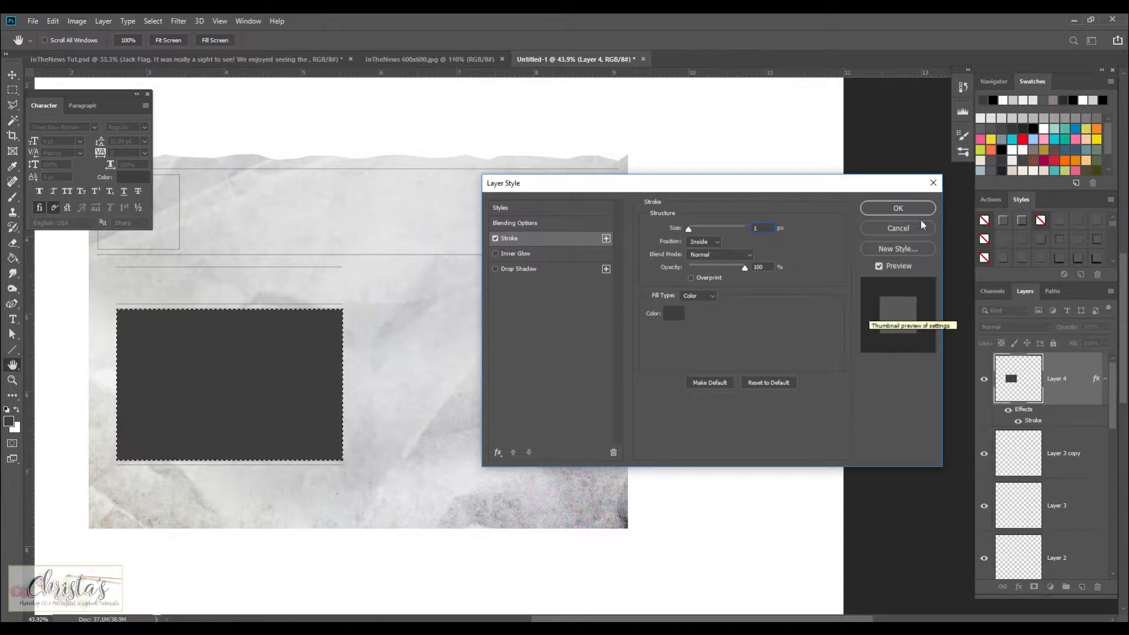
{"action": "left_click", "coordinate": [897, 208]}
{"action": "key", "text": "g"}
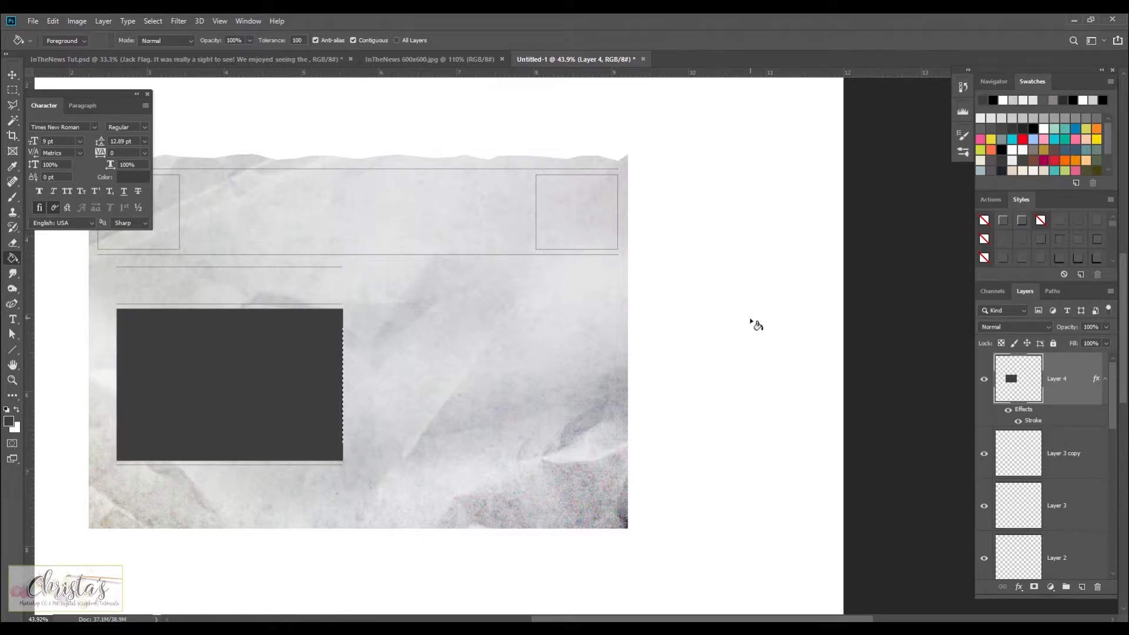
- On a new layer, fill an upright charcoal rectangle about 1.75 by 2.1 in to the right of the first filled rectangle
{"action": "scroll", "coordinate": [730, 310], "scroll_direction": "down", "scroll_amount": 1}
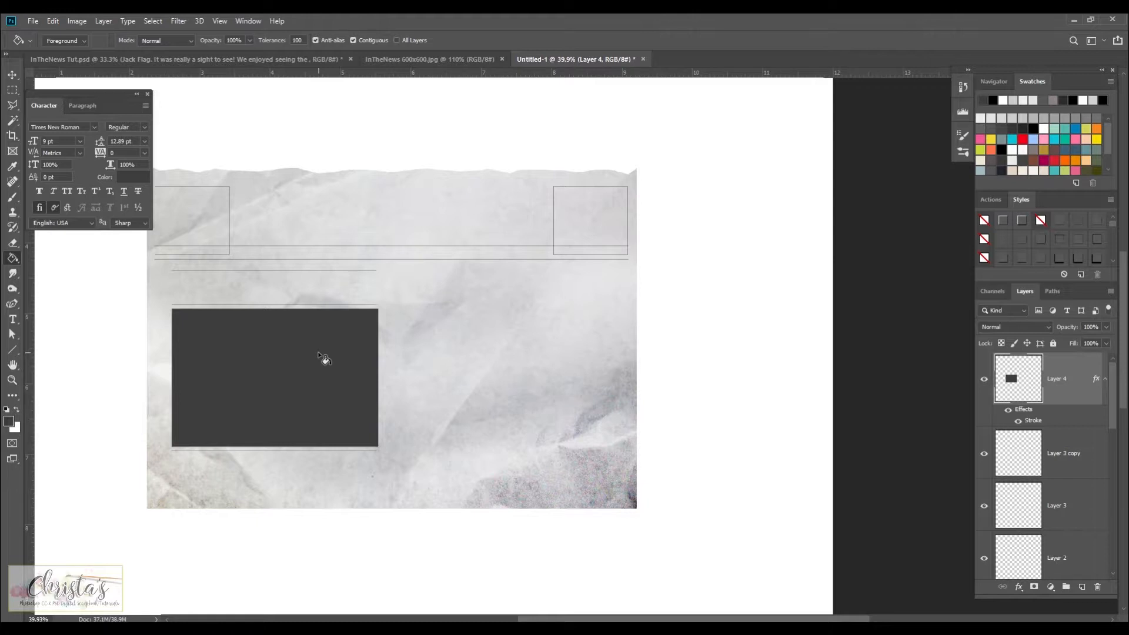
{"action": "left_click", "coordinate": [12, 89]}
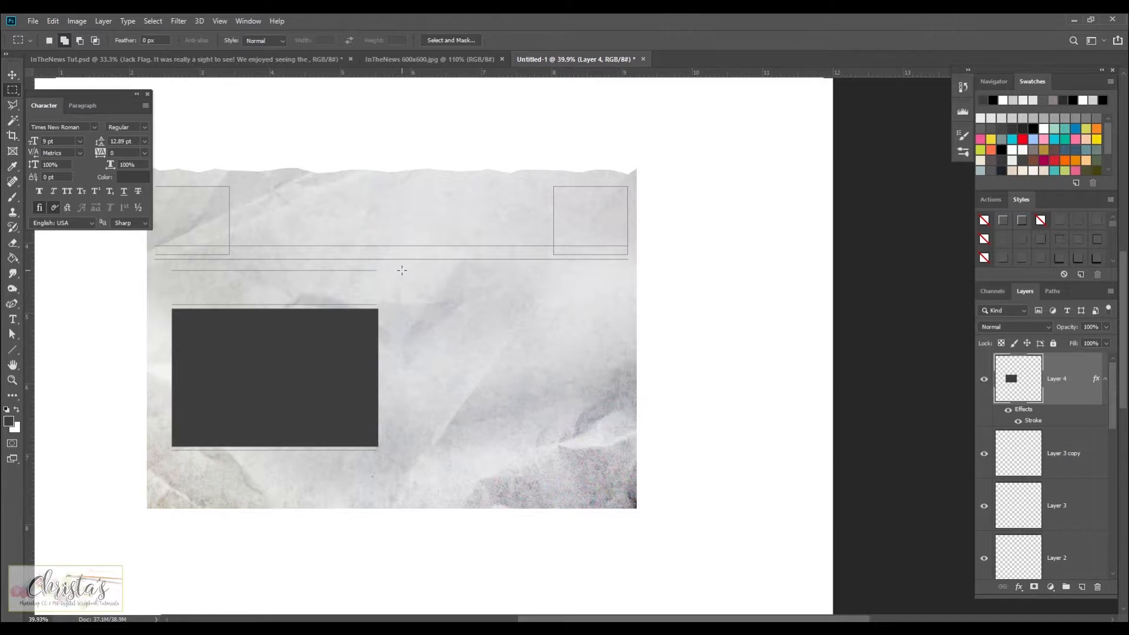
{"action": "left_click_drag", "start_coordinate": [402, 270], "coordinate": [526, 420]}
{"action": "left_click", "coordinate": [1082, 587]}
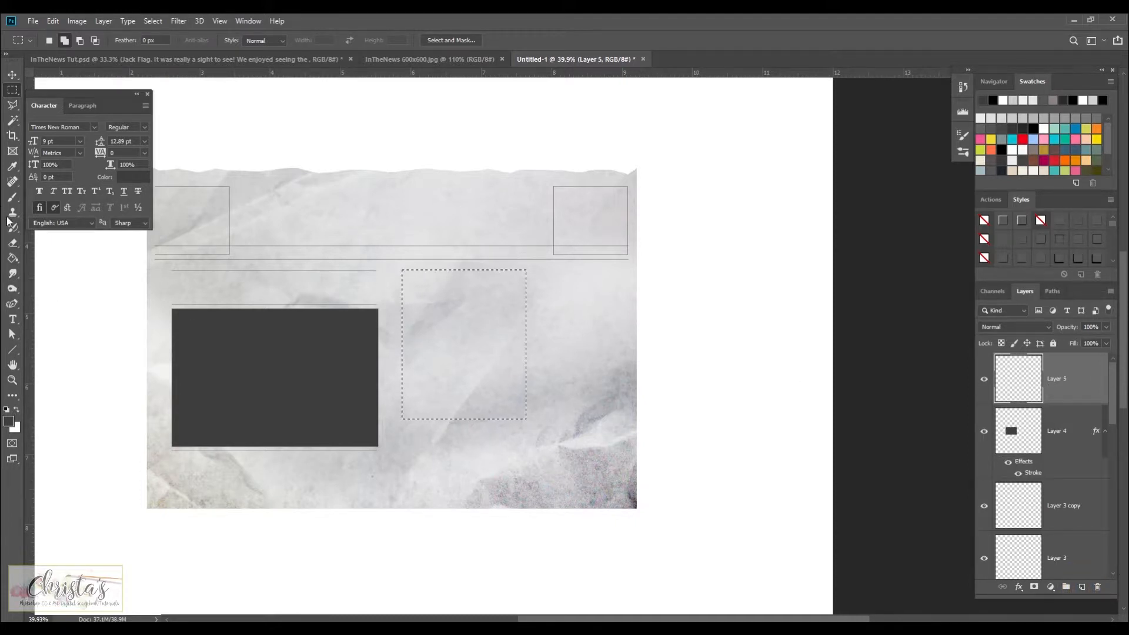
{"action": "left_click", "coordinate": [12, 258]}
{"action": "left_click", "coordinate": [510, 344]}
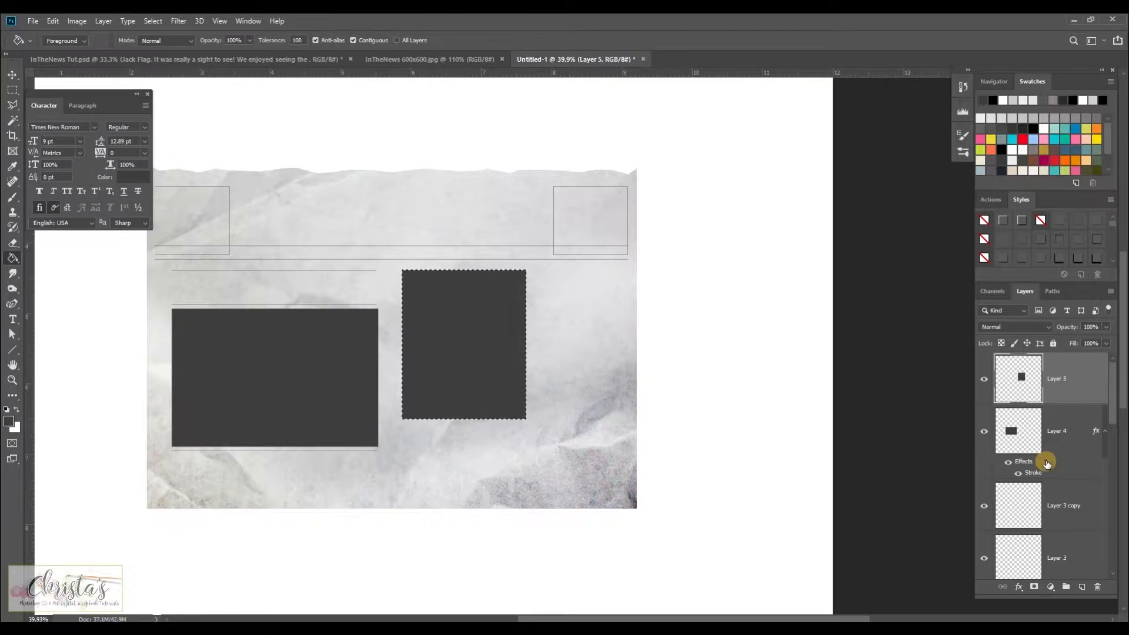
- Copy the Stroke effect from Layer 4 to Layer 5 and clear the selection
{"action": "left_click", "coordinate": [1050, 466]}
{"action": "left_click", "coordinate": [1047, 465]}
{"action": "left_click", "coordinate": [1047, 465]}
{"action": "left_click_drag", "start_coordinate": [1053, 391], "coordinate": [1055, 396]}
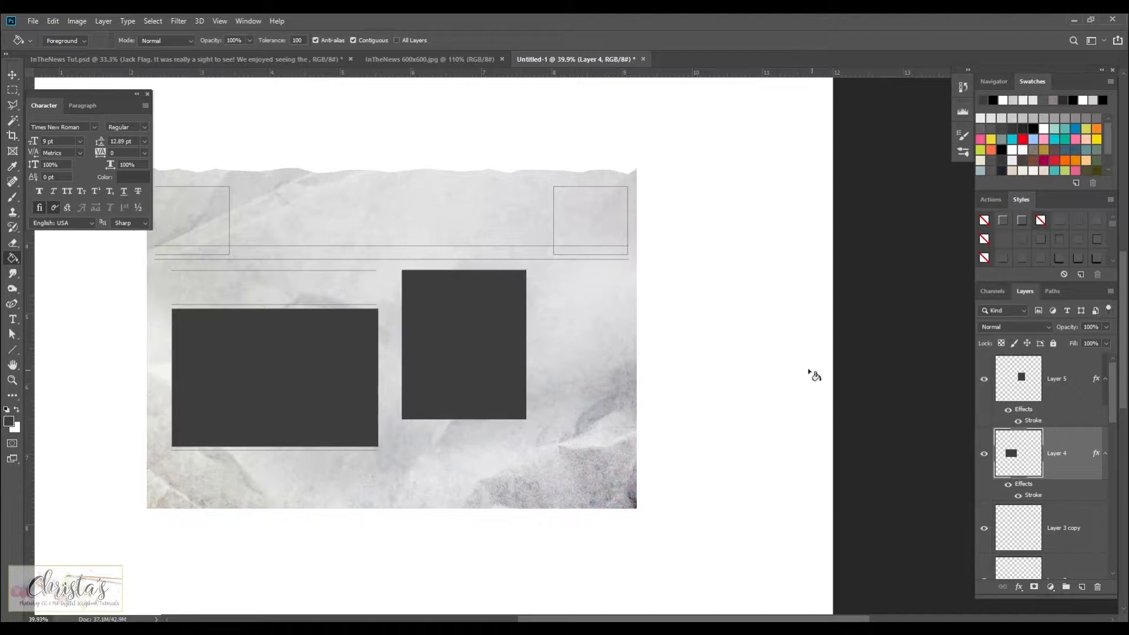
{"action": "key", "text": "ctrl+d"}
- Examine the divider lines, header boxes and filled rectangles across the newspaper page
{"action": "left_click", "coordinate": [13, 75]}
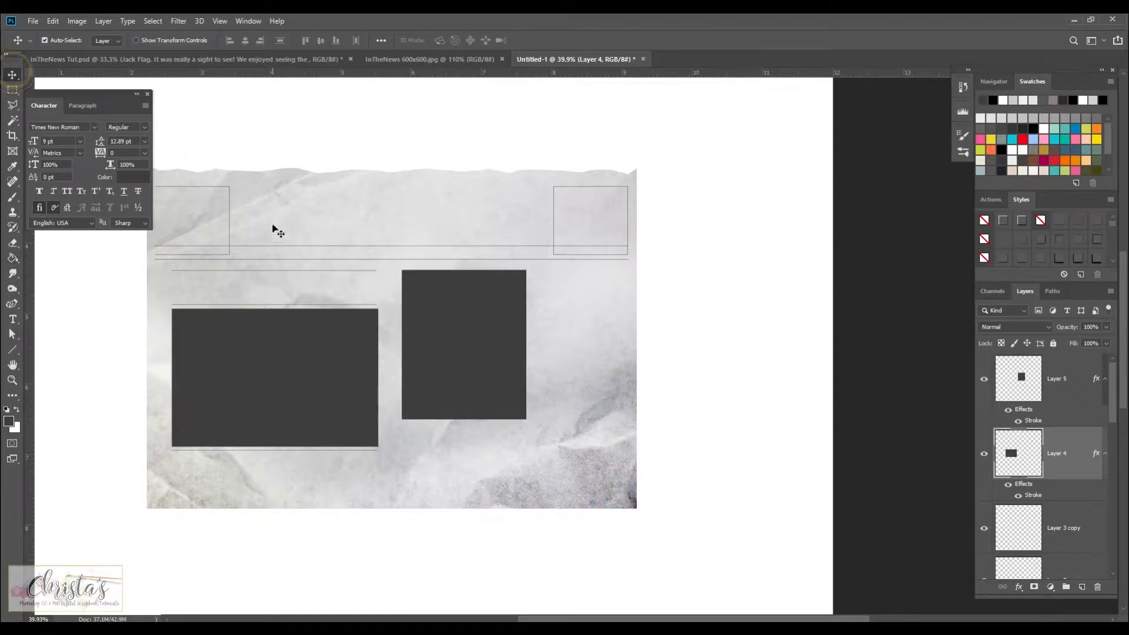
{"action": "scroll", "coordinate": [721, 300], "scroll_direction": "up", "scroll_amount": 2}
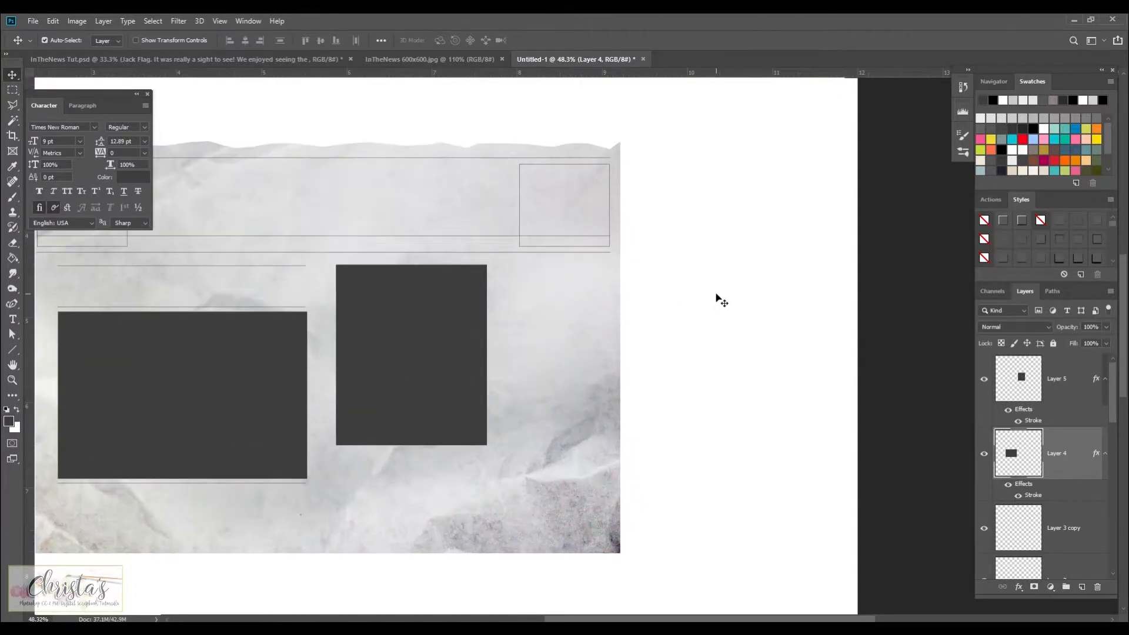
{"action": "scroll", "coordinate": [722, 300], "scroll_direction": "up", "scroll_amount": 2}
{"action": "scroll", "coordinate": [715, 294], "scroll_direction": "up", "scroll_amount": 1}
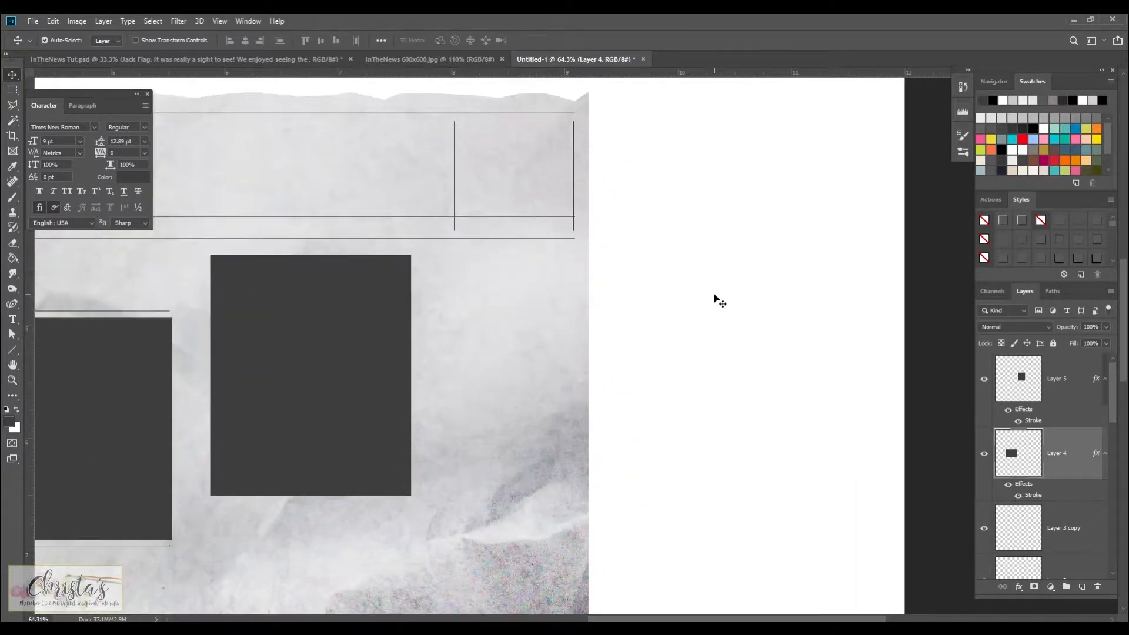
{"action": "scroll", "coordinate": [697, 385], "scroll_direction": "down", "scroll_amount": 3}
{"action": "scroll", "coordinate": [718, 393], "scroll_direction": "down", "scroll_amount": 3}
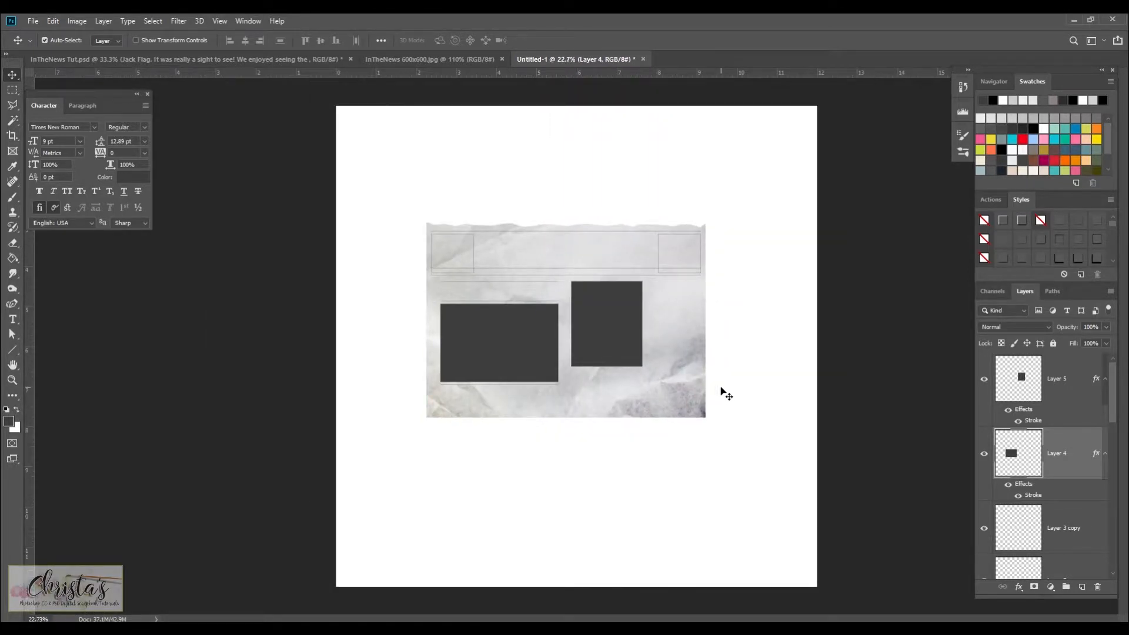
{"action": "scroll", "coordinate": [722, 391], "scroll_direction": "up", "scroll_amount": 3}
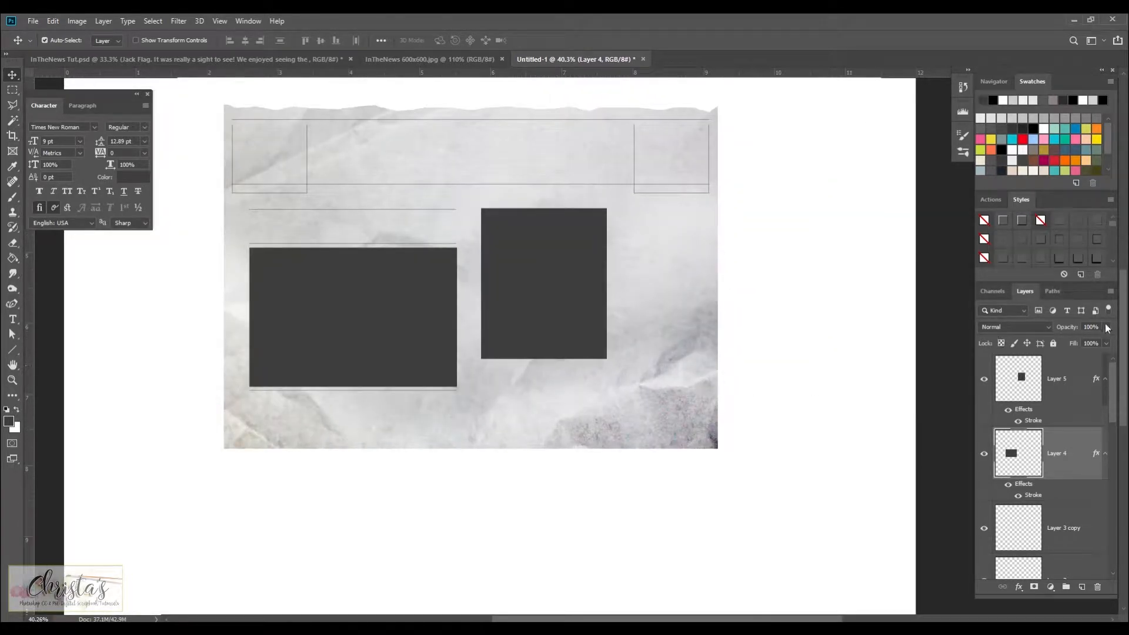
- Scale the two header boxes on Layer 3 and Layer 3 copy together to about 81.5% so they fit between the header lines
{"action": "left_click_drag", "start_coordinate": [1123, 333], "coordinate": [1124, 293]}
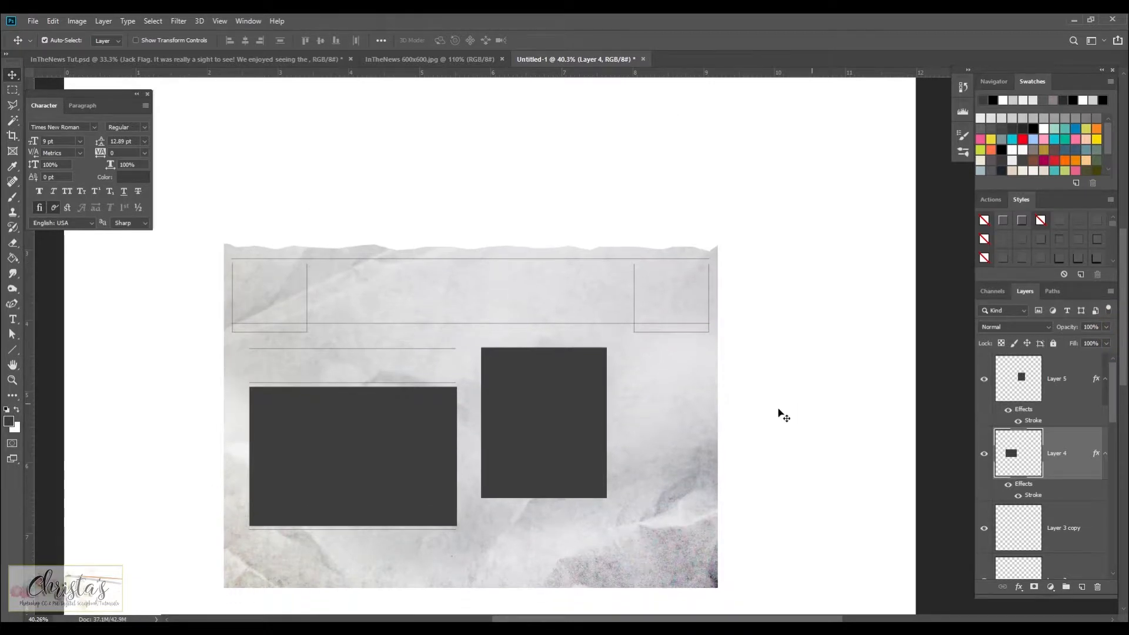
{"action": "scroll", "coordinate": [752, 413], "scroll_direction": "up", "scroll_amount": 1}
{"action": "scroll", "coordinate": [753, 412], "scroll_direction": "up", "scroll_amount": 4}
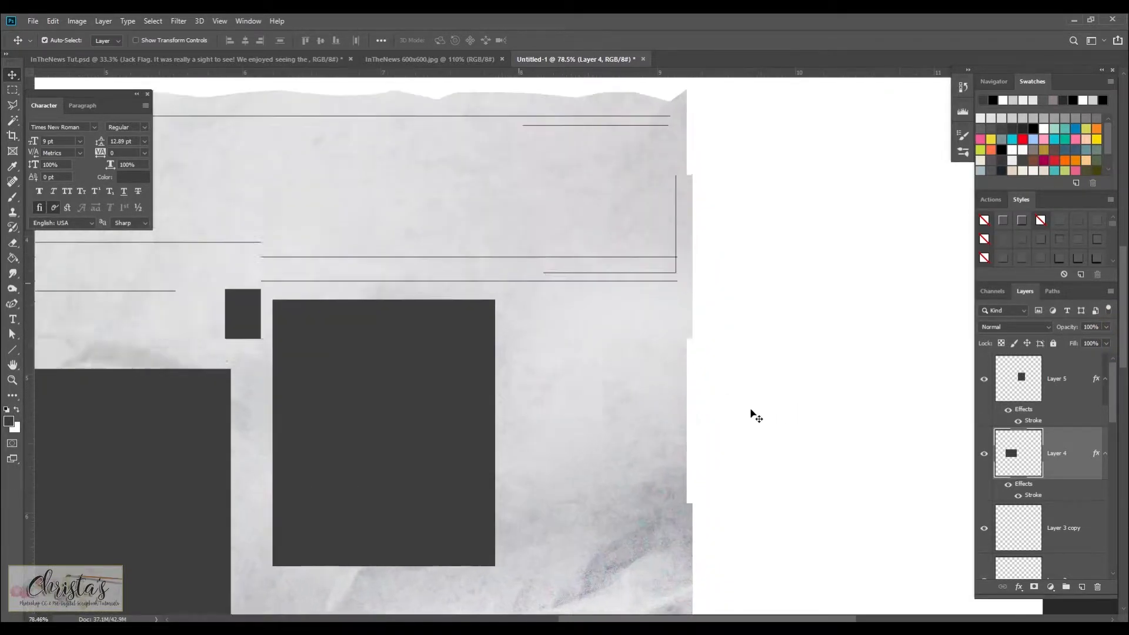
{"action": "scroll", "coordinate": [751, 411], "scroll_direction": "up", "scroll_amount": 2}
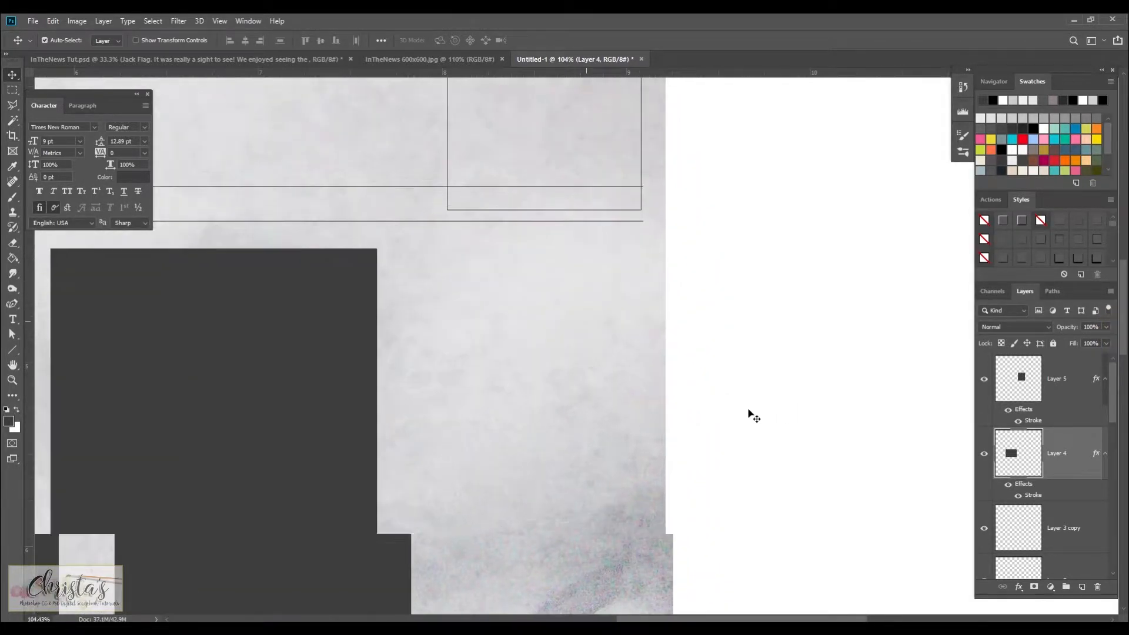
{"action": "left_click_drag", "start_coordinate": [1123, 348], "coordinate": [1124, 339]}
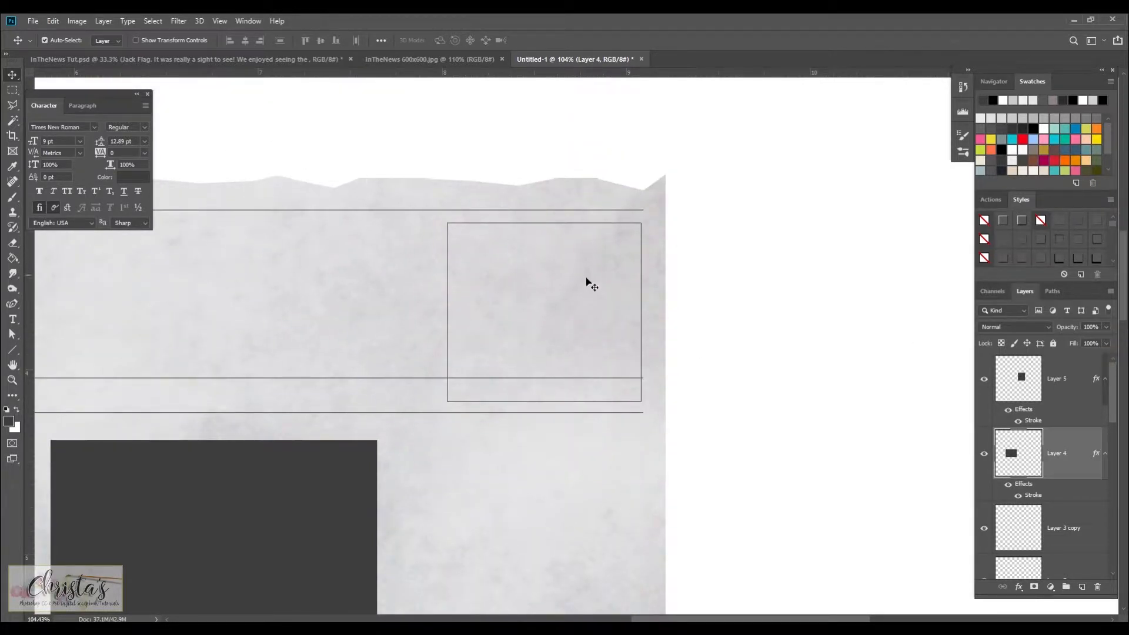
{"action": "left_click", "coordinate": [642, 302]}
{"action": "left_click", "coordinate": [985, 554]}
{"action": "left_click", "coordinate": [985, 554]}
{"action": "left_click", "coordinate": [1058, 559]}
{"action": "left_click", "coordinate": [53, 22]}
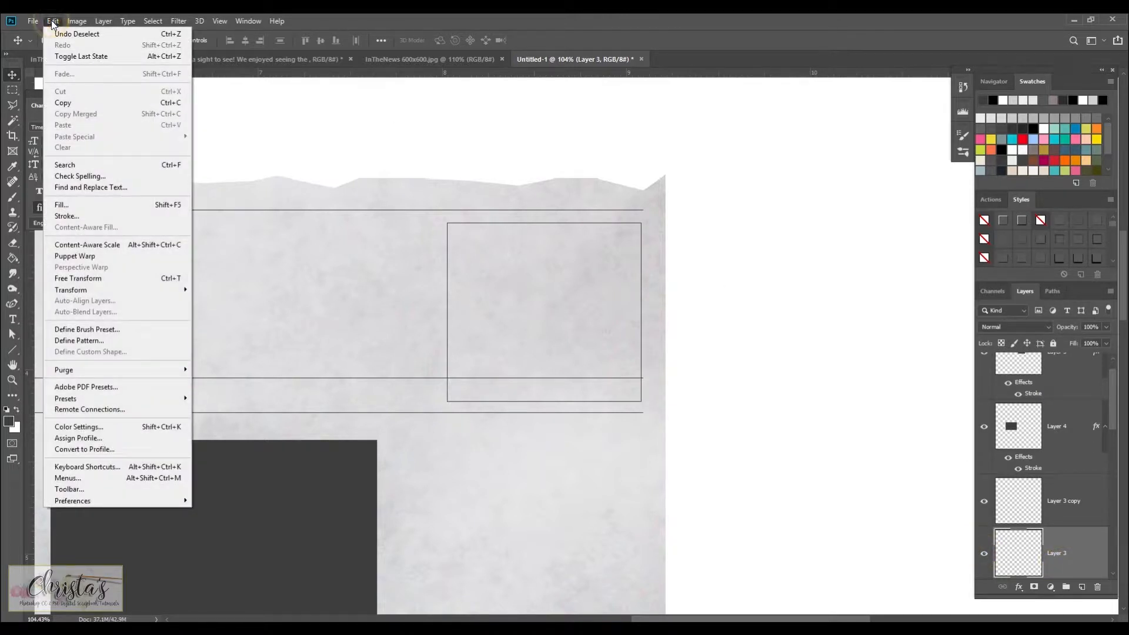
{"action": "left_click", "coordinate": [52, 21]}
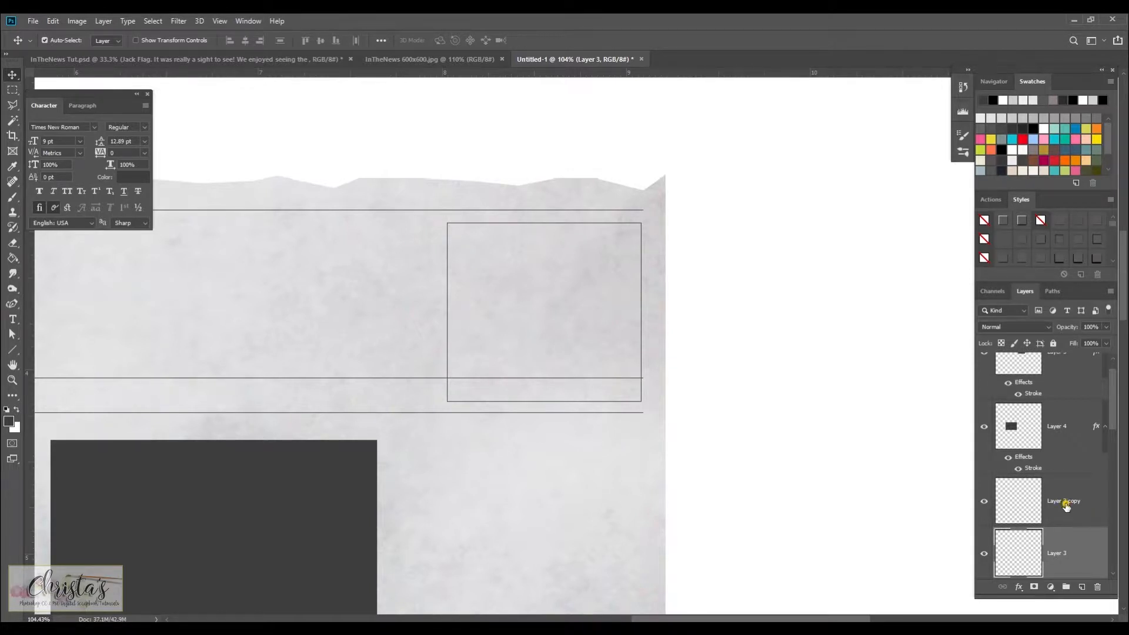
{"action": "left_click", "coordinate": [1066, 505], "text": "shift"}
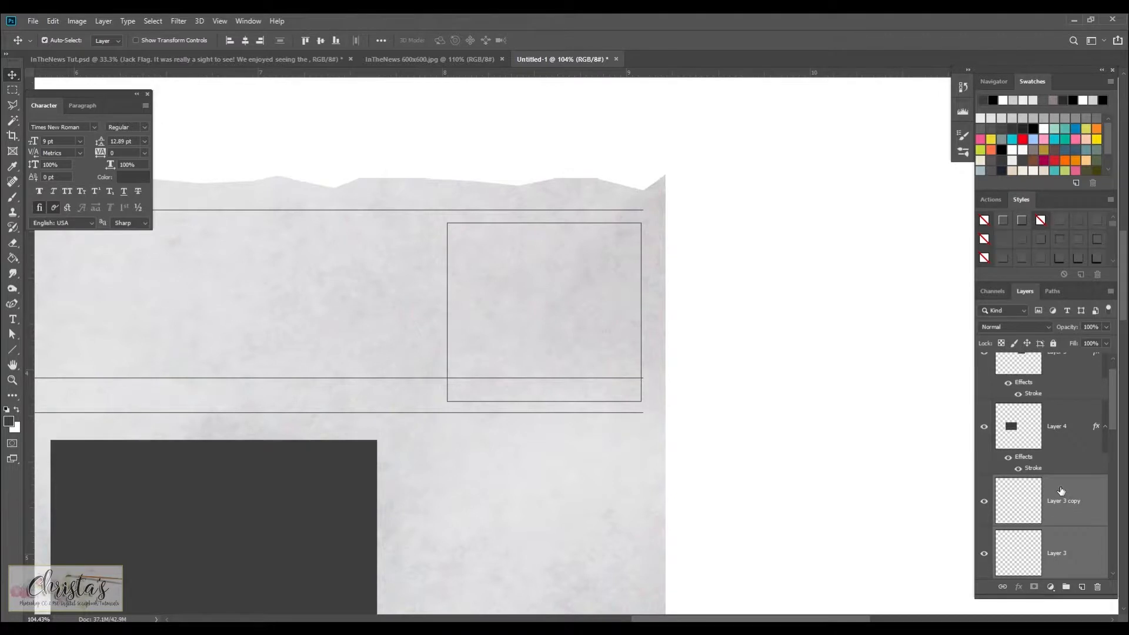
{"action": "left_click", "coordinate": [33, 21]}
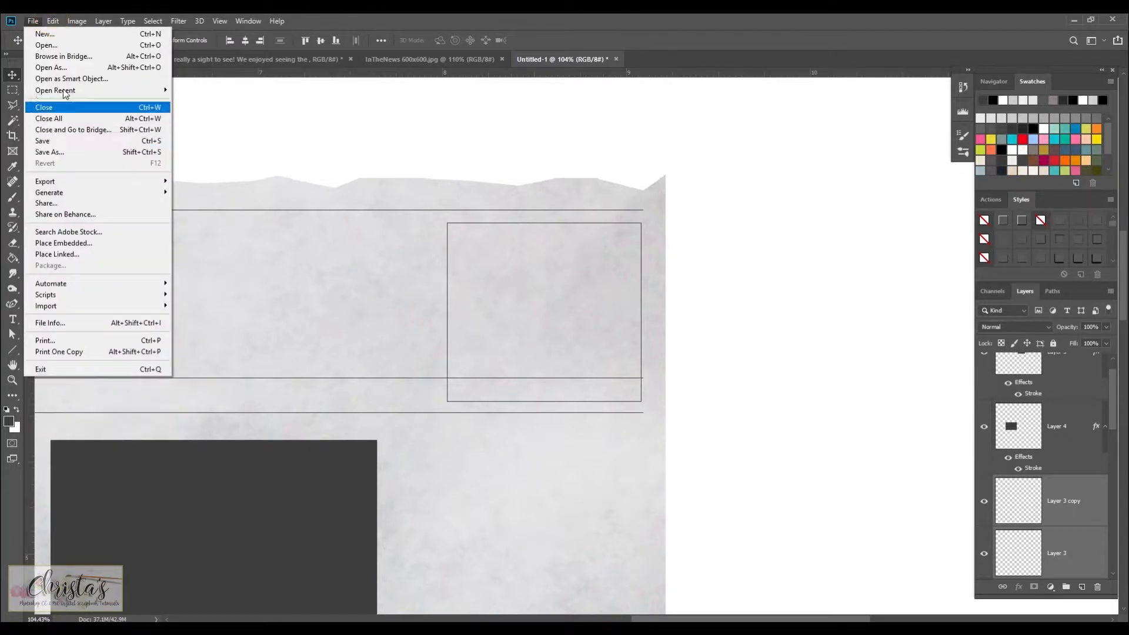
{"action": "mouse_move", "coordinate": [52, 24]}
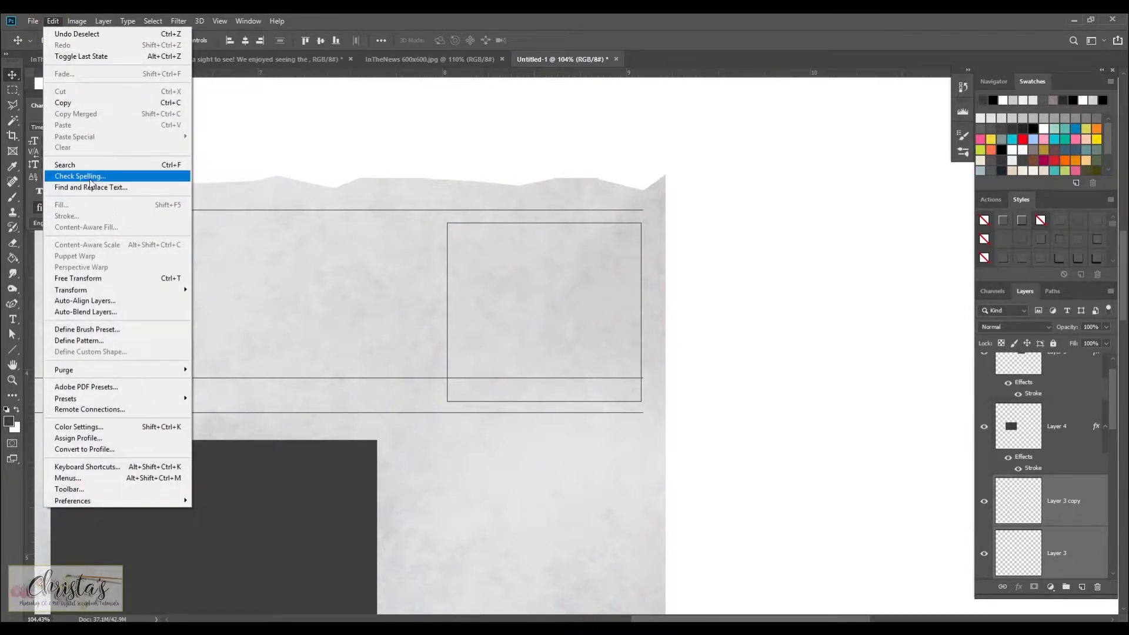
{"action": "mouse_move", "coordinate": [119, 292]}
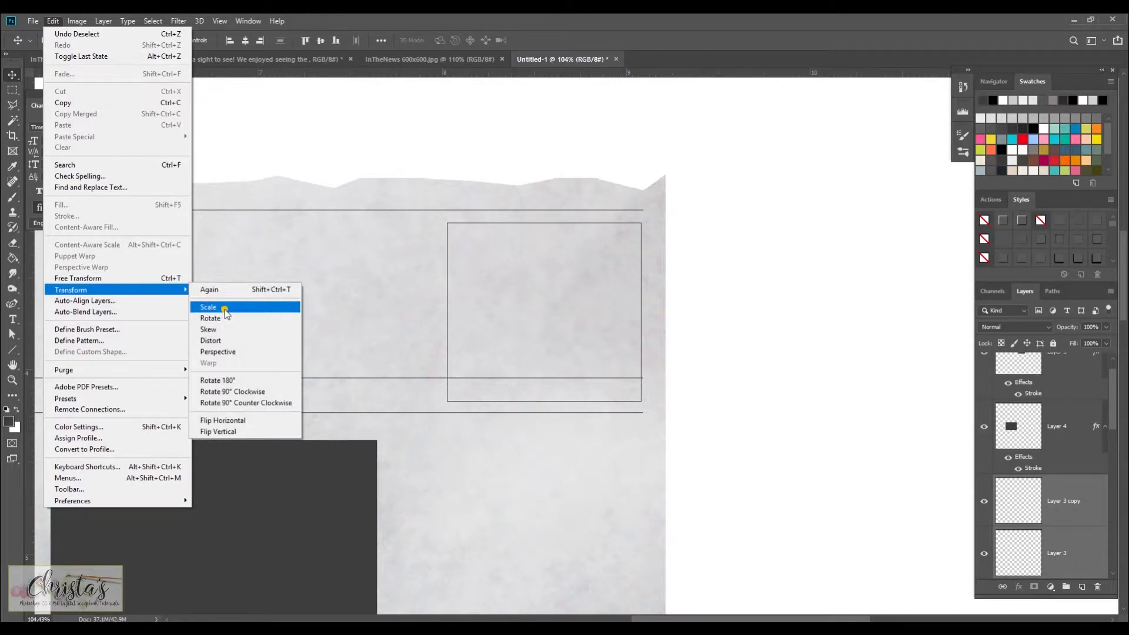
{"action": "left_click", "coordinate": [225, 310]}
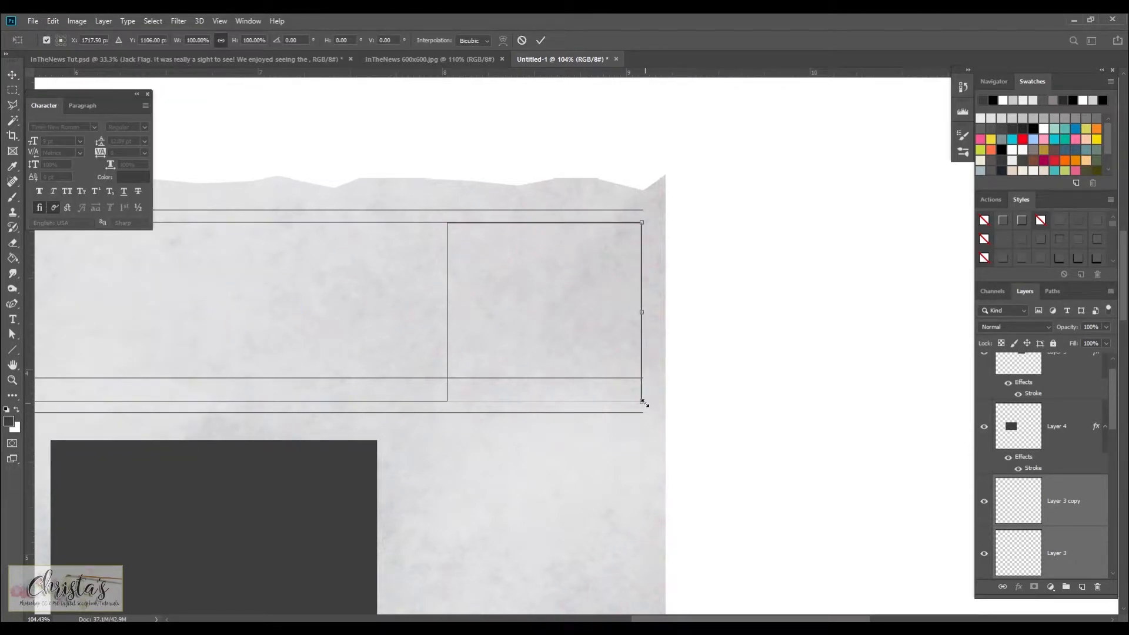
{"action": "left_click_drag", "start_coordinate": [642, 402], "coordinate": [425, 311]}
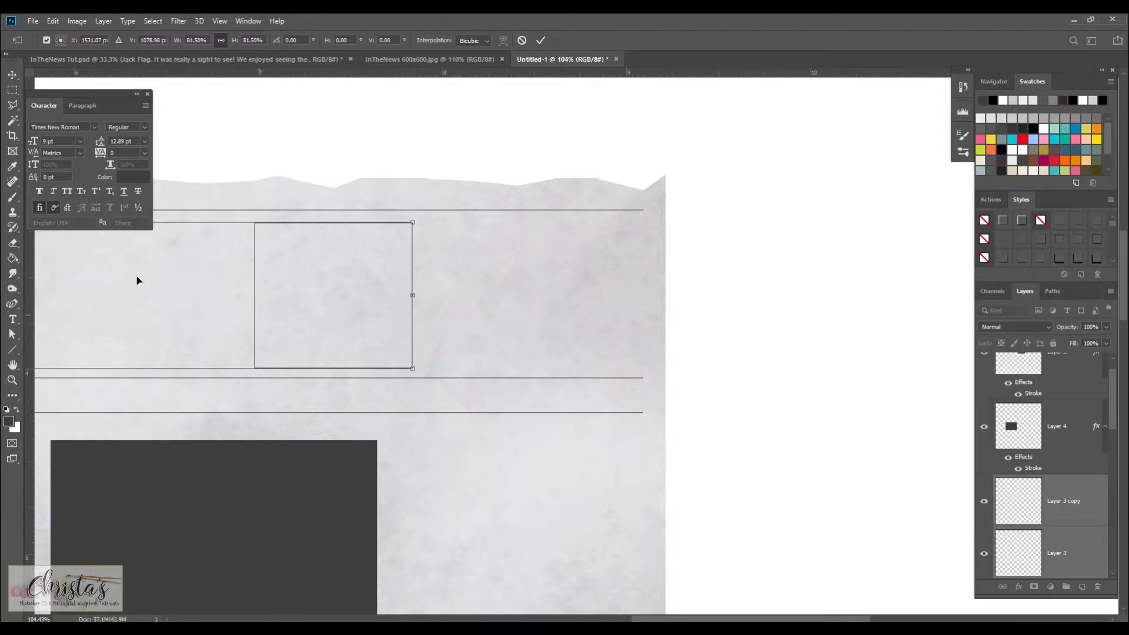
{"action": "left_click", "coordinate": [9, 77]}
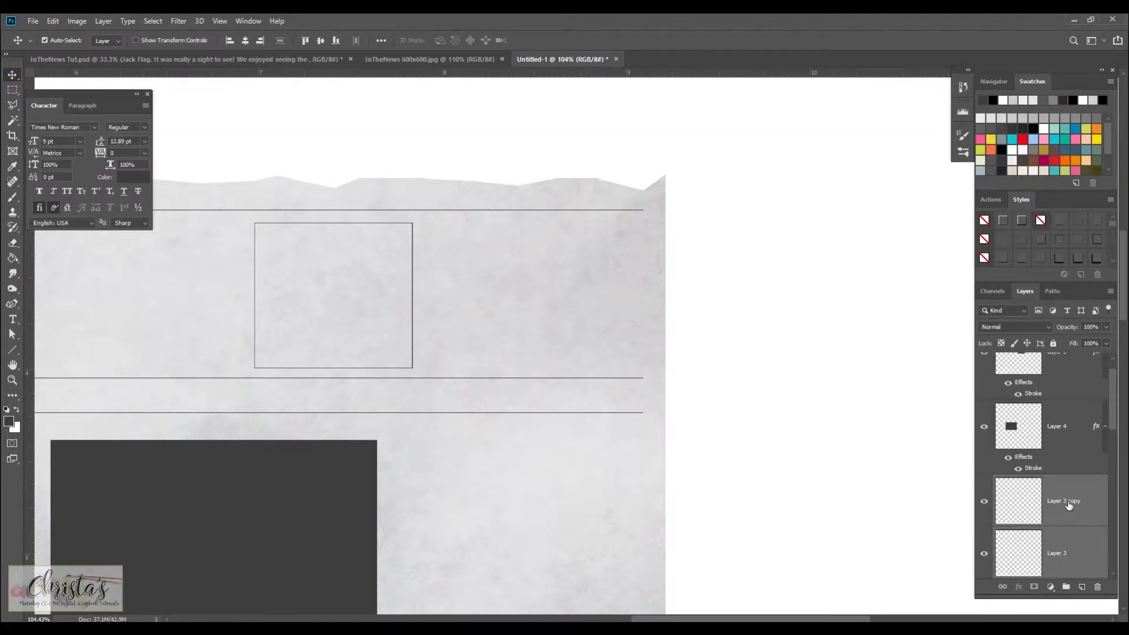
- Move the Layer 3 header box right until its right edge meets the divider lines' right ends, and nudge it slightly up
{"action": "left_click", "coordinate": [1068, 553]}
{"action": "key", "text": "Right"}
{"action": "key", "text": "Right"}
{"action": "key", "text": "Right"}
{"action": "key", "text": "Right"}
{"action": "key", "text": "Right"}
{"action": "key", "text": "Right"}
{"action": "key", "text": "Right"}
{"action": "key", "text": "Right"}
{"action": "key", "text": "Right"}
{"action": "key", "text": "Right"}
{"action": "key", "text": "Right"}
{"action": "key", "text": "Right"}
{"action": "key", "text": "Right"}
{"action": "key", "text": "Right"}
{"action": "key", "text": "Right"}
{"action": "key", "text": "Right"}
{"action": "key", "text": "Right"}
{"action": "key", "text": "Right"}
{"action": "key", "text": "Right"}
{"action": "key", "text": "Right"}
{"action": "key", "text": "Right"}
{"action": "key", "text": "Right"}
{"action": "key", "text": "Right"}
{"action": "key", "text": "Right"}
{"action": "key", "text": "Right"}
{"action": "key", "text": "Right"}
{"action": "key", "text": "Right"}
{"action": "key", "text": "Right"}
{"action": "key", "text": "Right"}
{"action": "key", "text": "Right"}
{"action": "key", "text": "Right"}
{"action": "key", "text": "Right"}
{"action": "key", "text": "Right"}
{"action": "key", "text": "Right"}
{"action": "key", "text": "Right"}
{"action": "key", "text": "Right"}
{"action": "key", "text": "Right"}
{"action": "key", "text": "Right"}
{"action": "key", "text": "Right"}
{"action": "key", "text": "Right"}
{"action": "key", "text": "Right"}
{"action": "key", "text": "Right"}
{"action": "key", "text": "Right"}
{"action": "key", "text": "Right"}
{"action": "key", "text": "Right"}
{"action": "key", "text": "Right"}
{"action": "key", "text": "Right"}
{"action": "key", "text": "Right"}
{"action": "key", "text": "Right"}
{"action": "key", "text": "Right"}
{"action": "key", "text": "Right"}
{"action": "key", "text": "Right"}
{"action": "key", "text": "Right"}
{"action": "key", "text": "Right"}
{"action": "key", "text": "Right"}
{"action": "key", "text": "Right"}
{"action": "key", "text": "Right"}
{"action": "key", "text": "Right"}
{"action": "key", "text": "Right"}
{"action": "key", "text": "Right"}
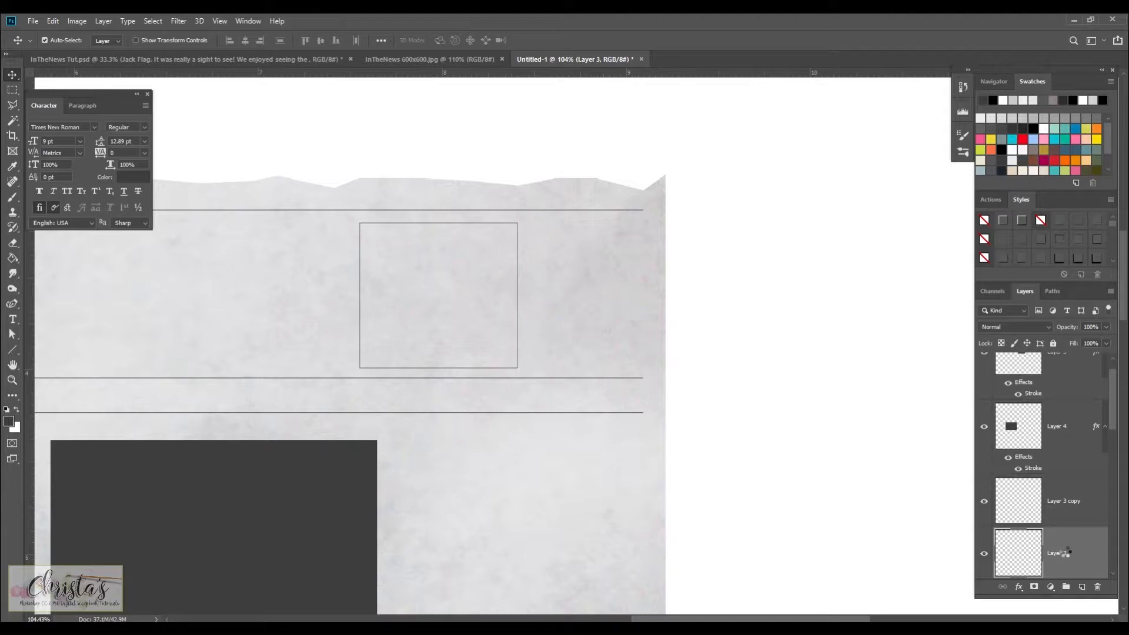
{"action": "key", "text": "Right"}
{"action": "key", "text": "Right"}
{"action": "key", "text": "Right"}
{"action": "key", "text": "Right"}
{"action": "key", "text": "Right"}
{"action": "key", "text": "Right"}
{"action": "key", "text": "Right"}
{"action": "key", "text": "Right"}
{"action": "key", "text": "Right"}
{"action": "key", "text": "Right"}
{"action": "key", "text": "Right"}
{"action": "key", "text": "Right"}
{"action": "key", "text": "Right"}
{"action": "key", "text": "Right"}
{"action": "key", "text": "Right"}
{"action": "key", "text": "Right"}
{"action": "key", "text": "Right"}
{"action": "key", "text": "Right"}
{"action": "key", "text": "Right"}
{"action": "key", "text": "Right"}
{"action": "key", "text": "Right"}
{"action": "key", "text": "Right"}
{"action": "key", "text": "Right"}
{"action": "key", "text": "Right"}
{"action": "key", "text": "Right"}
{"action": "key", "text": "Right"}
{"action": "key", "text": "Right"}
{"action": "key", "text": "Right"}
{"action": "key", "text": "Right"}
{"action": "key", "text": "Right"}
{"action": "key", "text": "Right"}
{"action": "key", "text": "Right"}
{"action": "key", "text": "Right"}
{"action": "key", "text": "Right"}
{"action": "key", "text": "Right"}
{"action": "key", "text": "Right"}
{"action": "key", "text": "Right"}
{"action": "key", "text": "Right"}
{"action": "key", "text": "Right"}
{"action": "key", "text": "Right"}
{"action": "key", "text": "Right"}
{"action": "key", "text": "Right"}
{"action": "key", "text": "Right"}
{"action": "key", "text": "Right"}
{"action": "key", "text": "Right"}
{"action": "key", "text": "Right"}
{"action": "key", "text": "Right"}
{"action": "key", "text": "Right"}
{"action": "key", "text": "Right"}
{"action": "key", "text": "Right"}
{"action": "key", "text": "Right"}
{"action": "key", "text": "Right"}
{"action": "key", "text": "Right"}
{"action": "key", "text": "Right"}
{"action": "key", "text": "Right"}
{"action": "key", "text": "Right"}
{"action": "key", "text": "Right"}
{"action": "key", "text": "Right"}
{"action": "key", "text": "Right"}
{"action": "key", "text": "Right"}
{"action": "key", "text": "Right"}
{"action": "key", "text": "Right"}
{"action": "key", "text": "Right"}
{"action": "key", "text": "Right"}
{"action": "key", "text": "Right"}
{"action": "key", "text": "Right"}
{"action": "key", "text": "Right"}
{"action": "key", "text": "Right"}
{"action": "key", "text": "Up"}
{"action": "key", "text": "Up"}
{"action": "key", "text": "Up"}
{"action": "key", "text": "Left"}
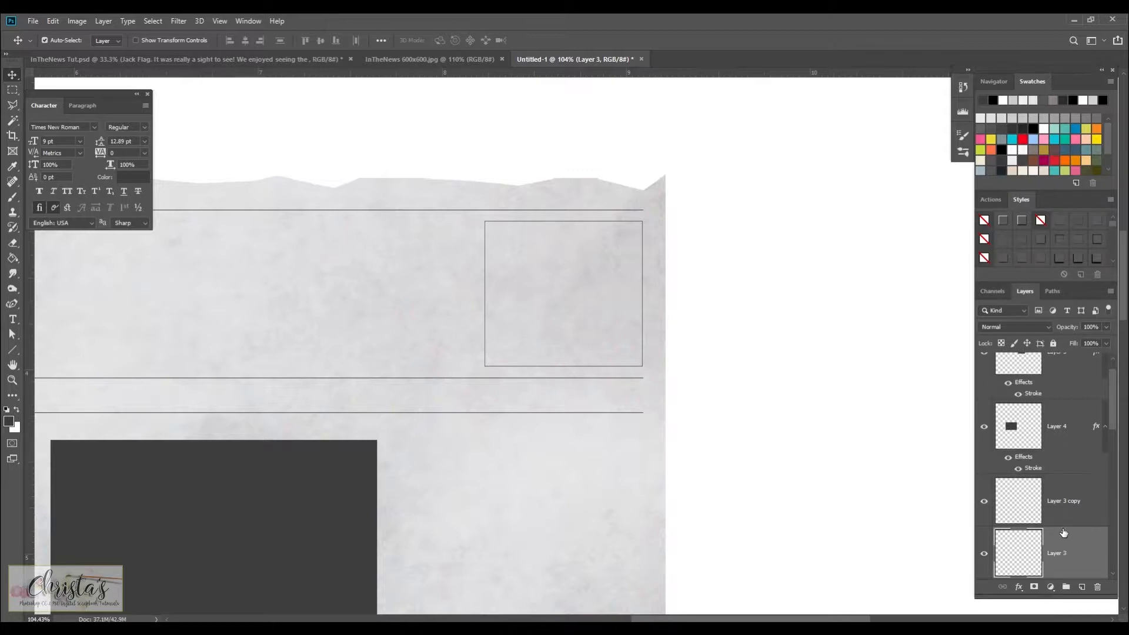
- Nudge the Layer 3 copy header box slightly up and left to align with the divider lines' left ends
{"action": "left_click", "coordinate": [1058, 503]}
{"action": "left_click_drag", "start_coordinate": [779, 619], "coordinate": [586, 619]}
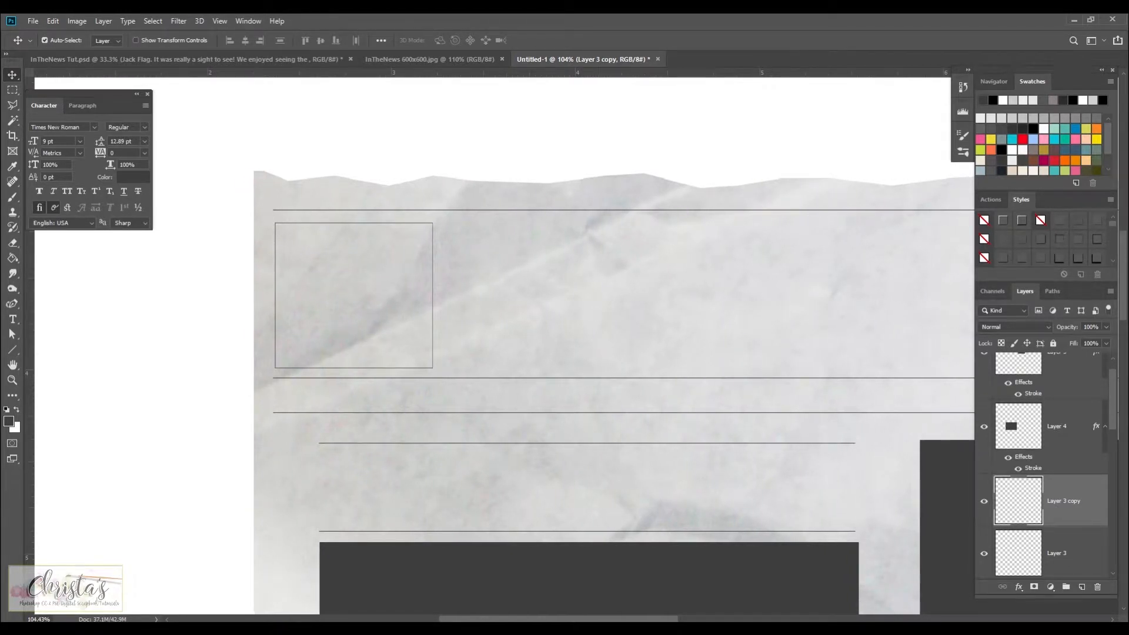
{"action": "key", "text": "Up"}
{"action": "key", "text": "Left"}
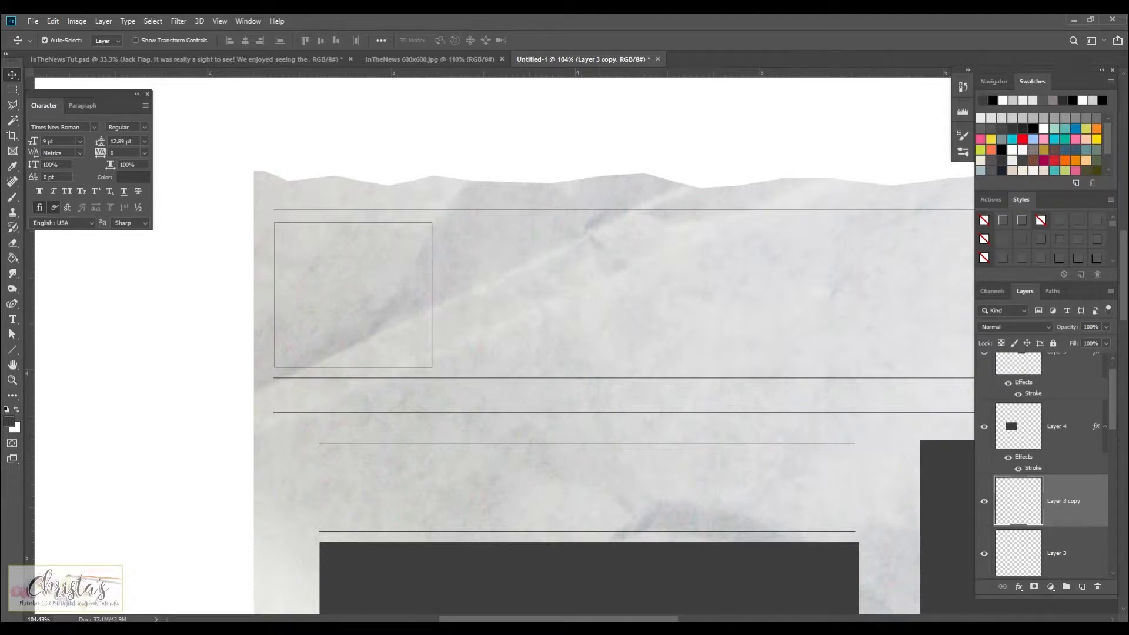
{"action": "scroll", "coordinate": [597, 449], "scroll_direction": "down", "scroll_amount": 5}
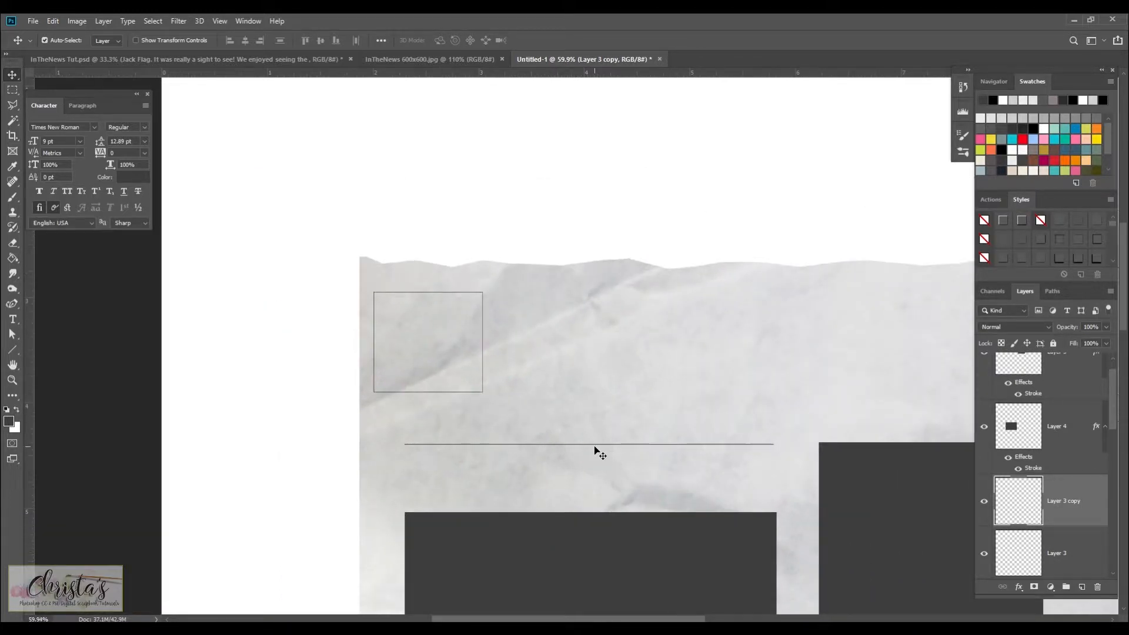
{"action": "scroll", "coordinate": [598, 451], "scroll_direction": "down", "scroll_amount": 3}
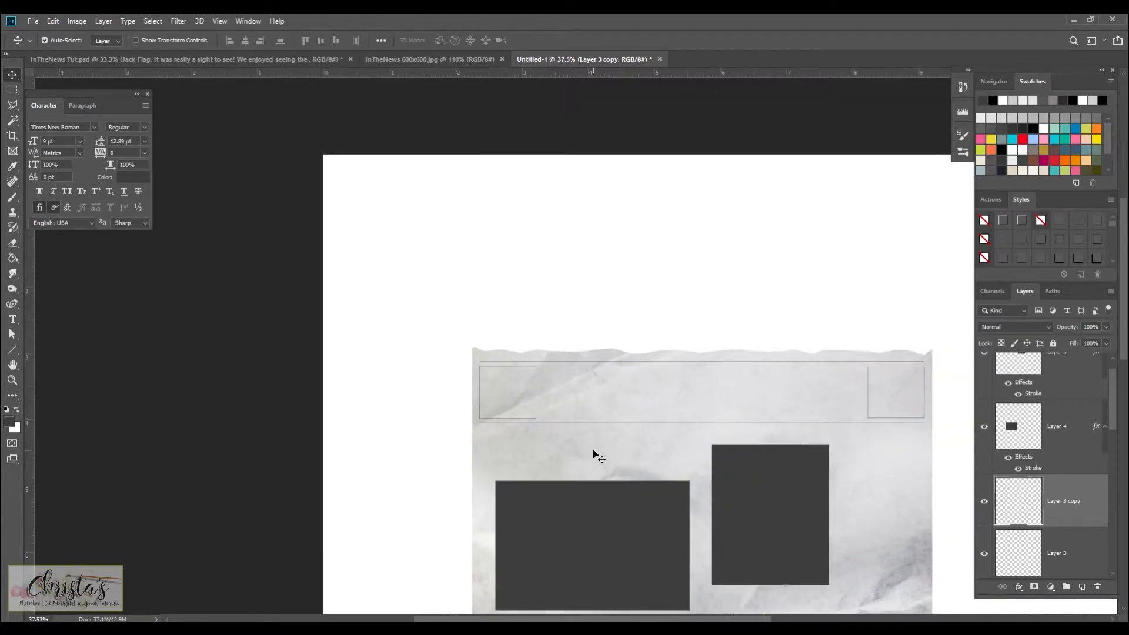
{"action": "left_click_drag", "start_coordinate": [555, 619], "coordinate": [603, 620]}
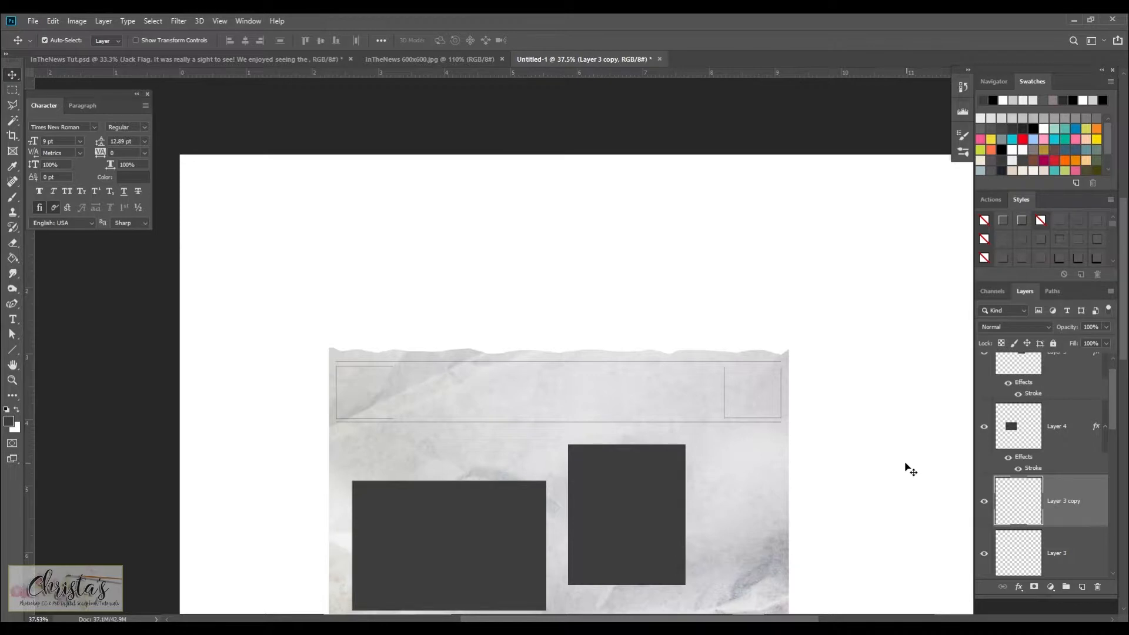
{"action": "scroll", "coordinate": [911, 469], "scroll_direction": "down", "scroll_amount": 1}
{"action": "scroll", "coordinate": [876, 463], "scroll_direction": "up", "scroll_amount": 3}
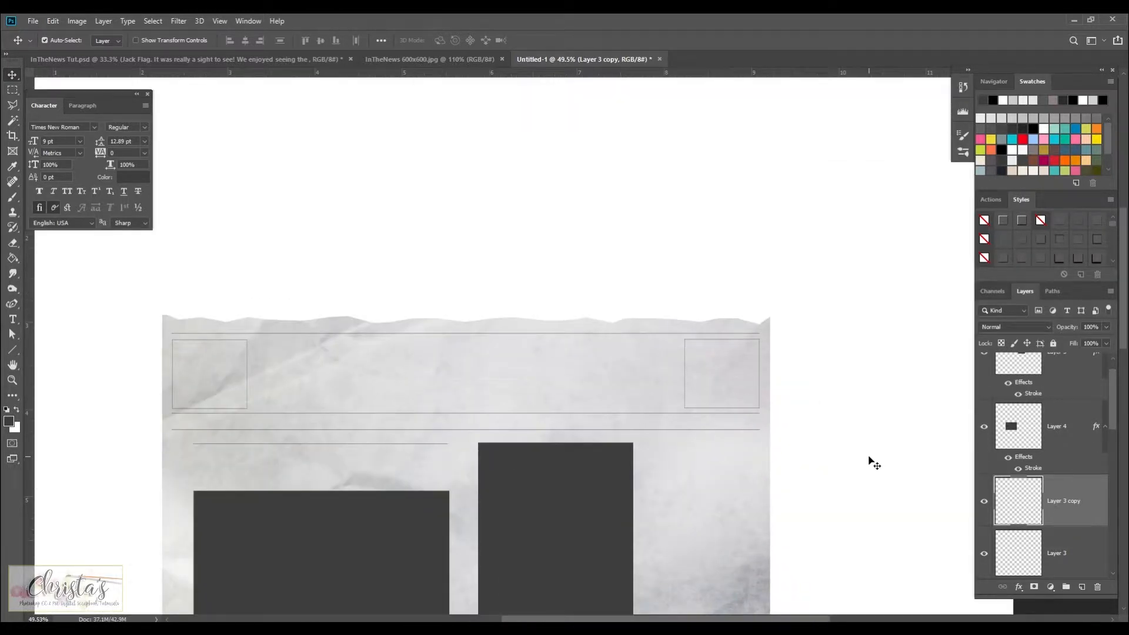
- Place the architecture-bridge-building-1427579 photo from the 20190415NewspaperTut folder as an embedded image directly above Layer 4
{"action": "left_click_drag", "start_coordinate": [1120, 325], "coordinate": [1124, 375]}
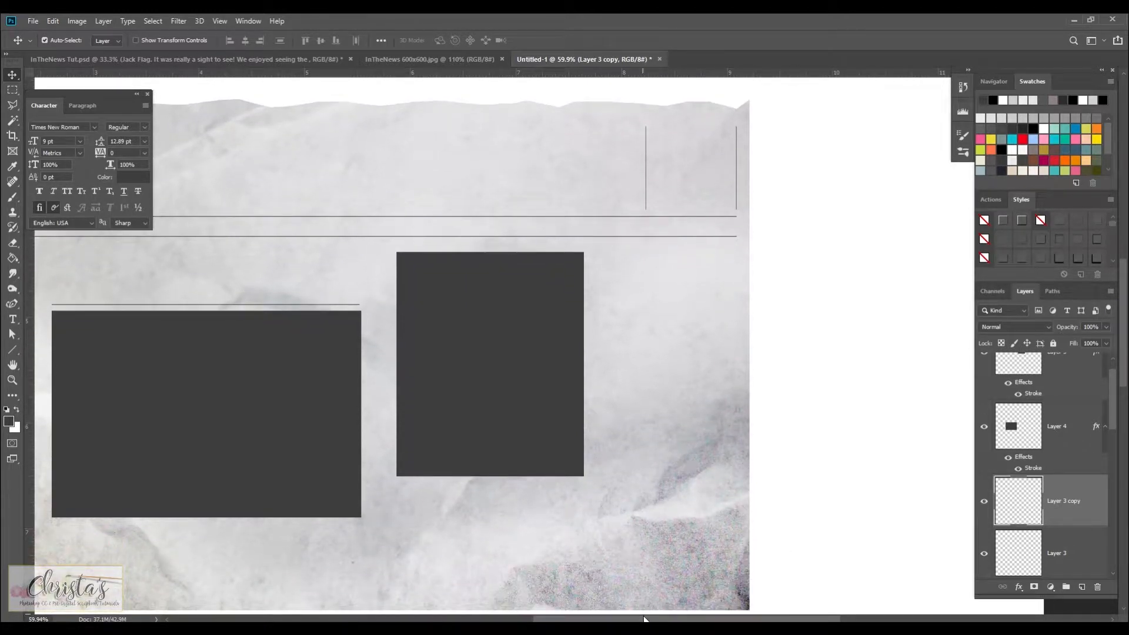
{"action": "left_click_drag", "start_coordinate": [644, 617], "coordinate": [583, 619]}
{"action": "scroll", "coordinate": [692, 529], "scroll_direction": "up", "scroll_amount": 5}
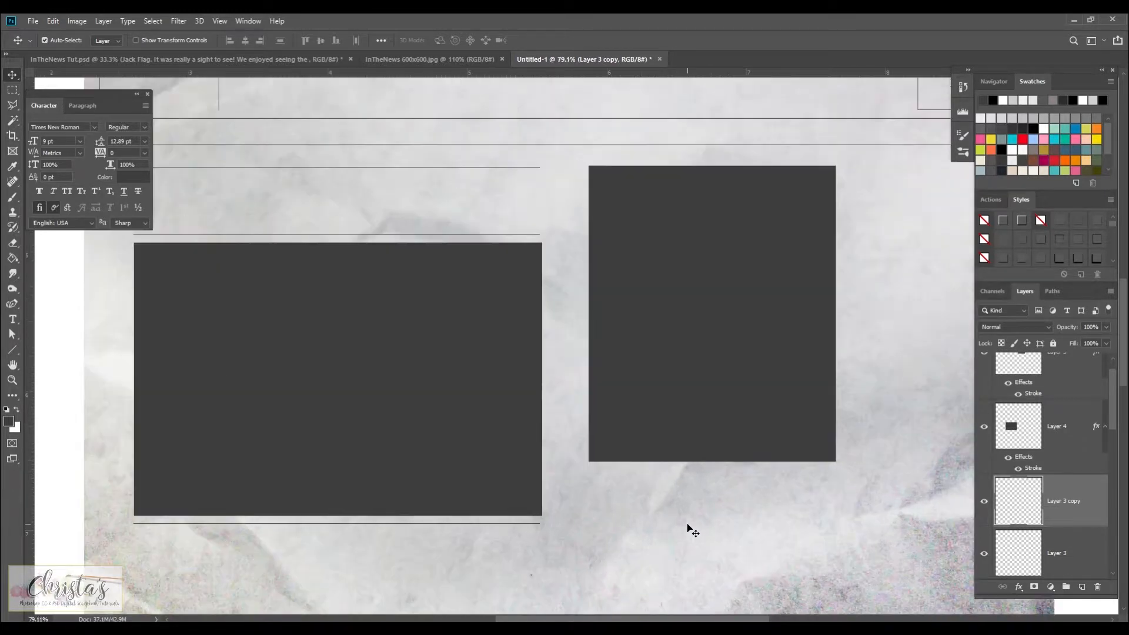
{"action": "scroll", "coordinate": [686, 530], "scroll_direction": "up", "scroll_amount": 1}
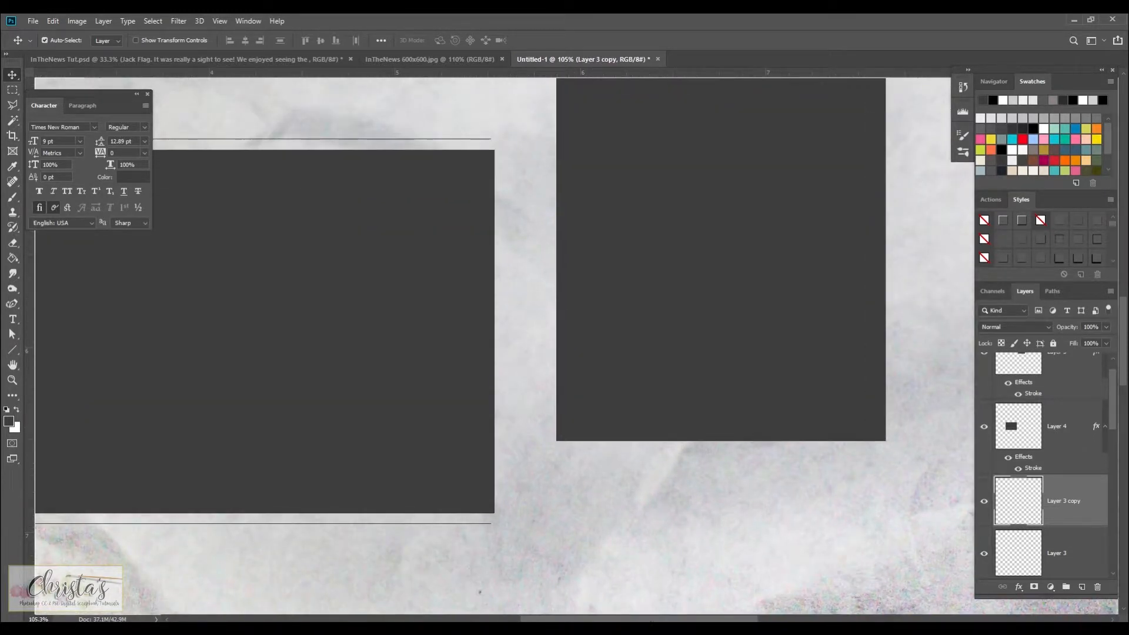
{"action": "left_click_drag", "start_coordinate": [656, 617], "coordinate": [603, 619]}
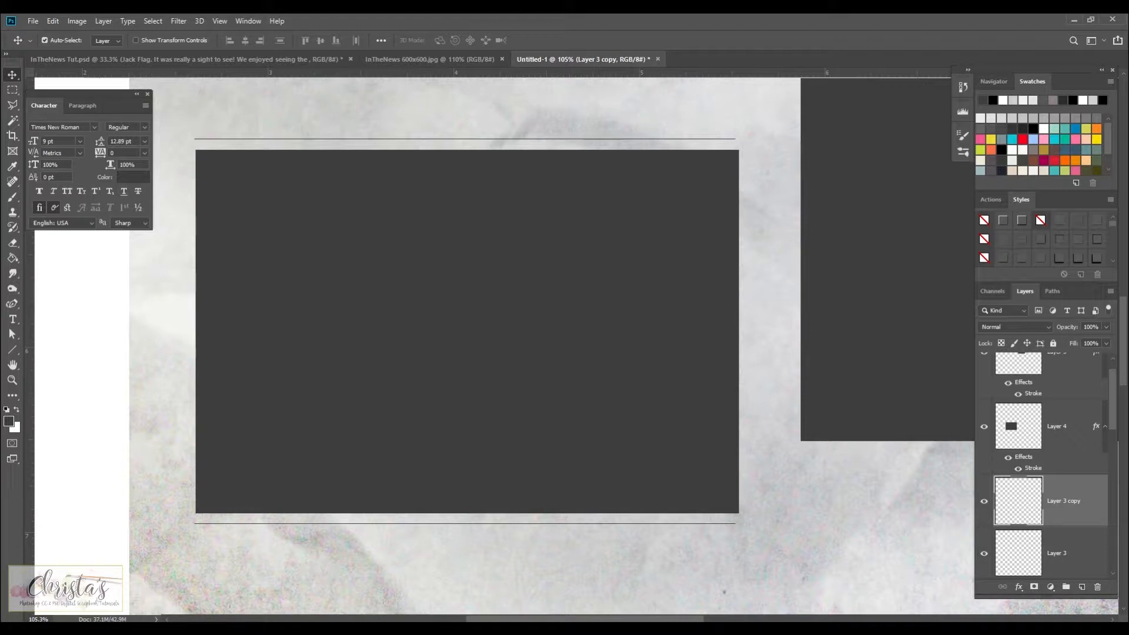
{"action": "left_click", "coordinate": [1063, 422]}
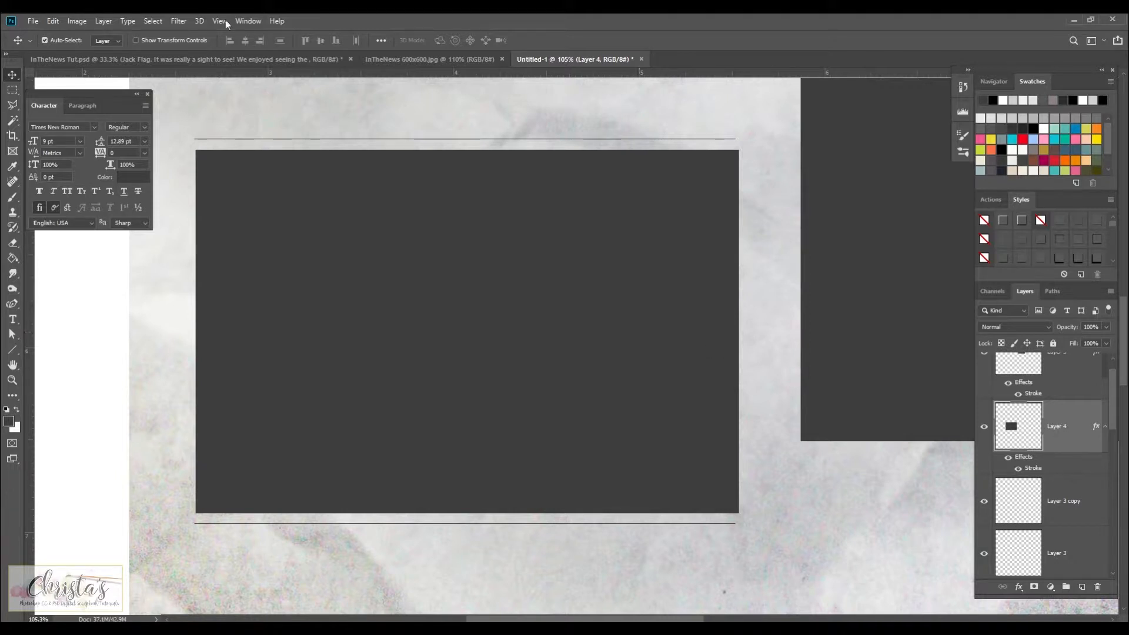
{"action": "left_click", "coordinate": [34, 24]}
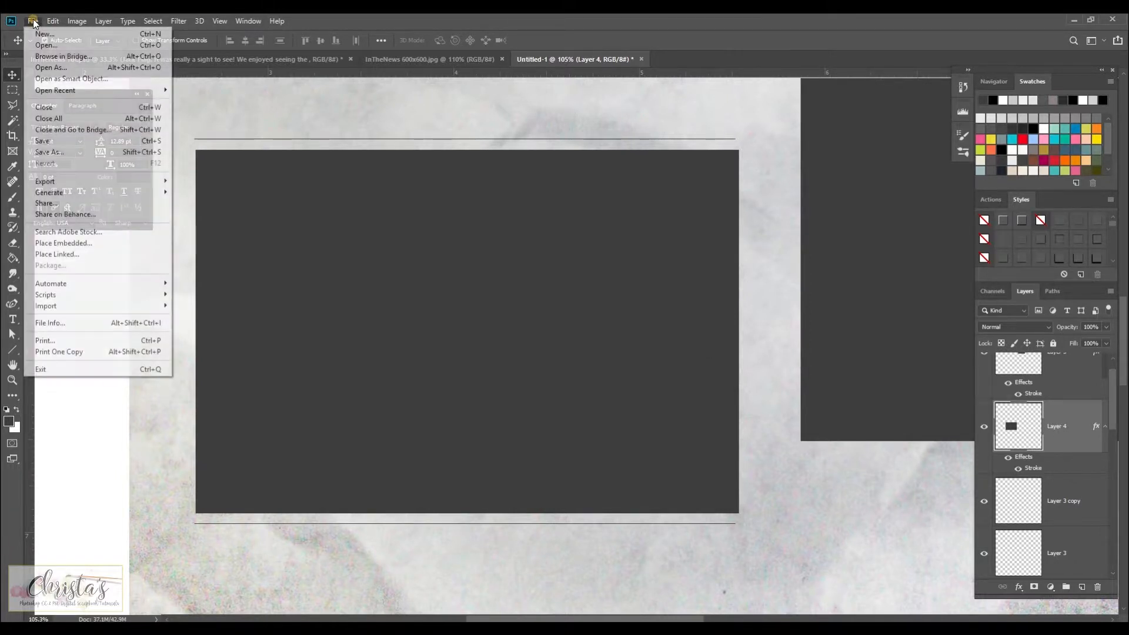
{"action": "left_click", "coordinate": [58, 243]}
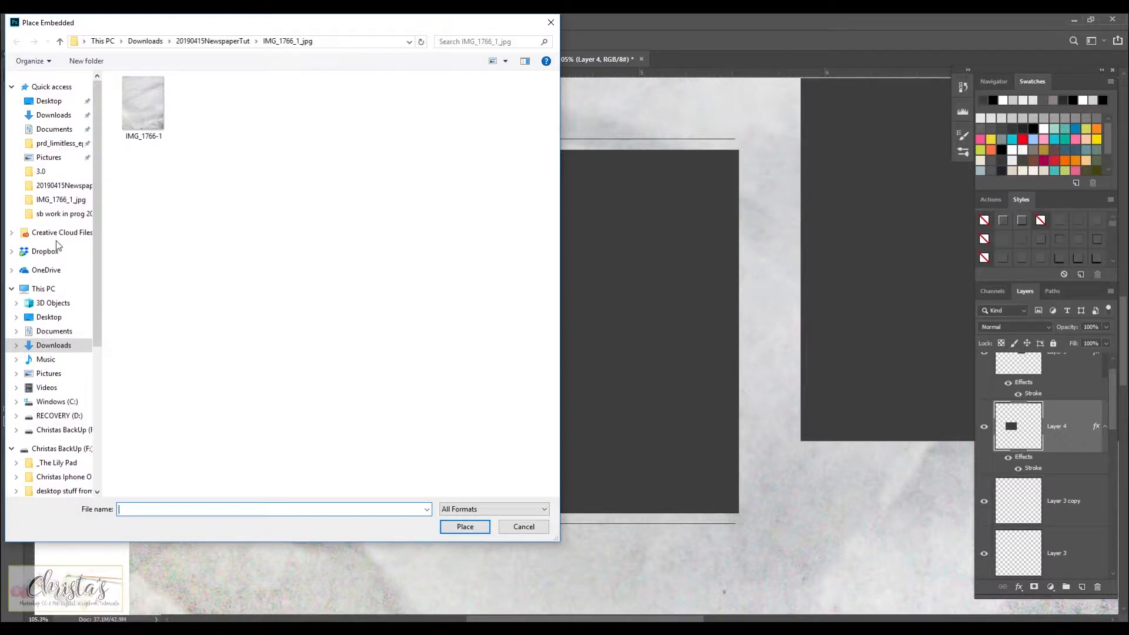
{"action": "left_click", "coordinate": [201, 43]}
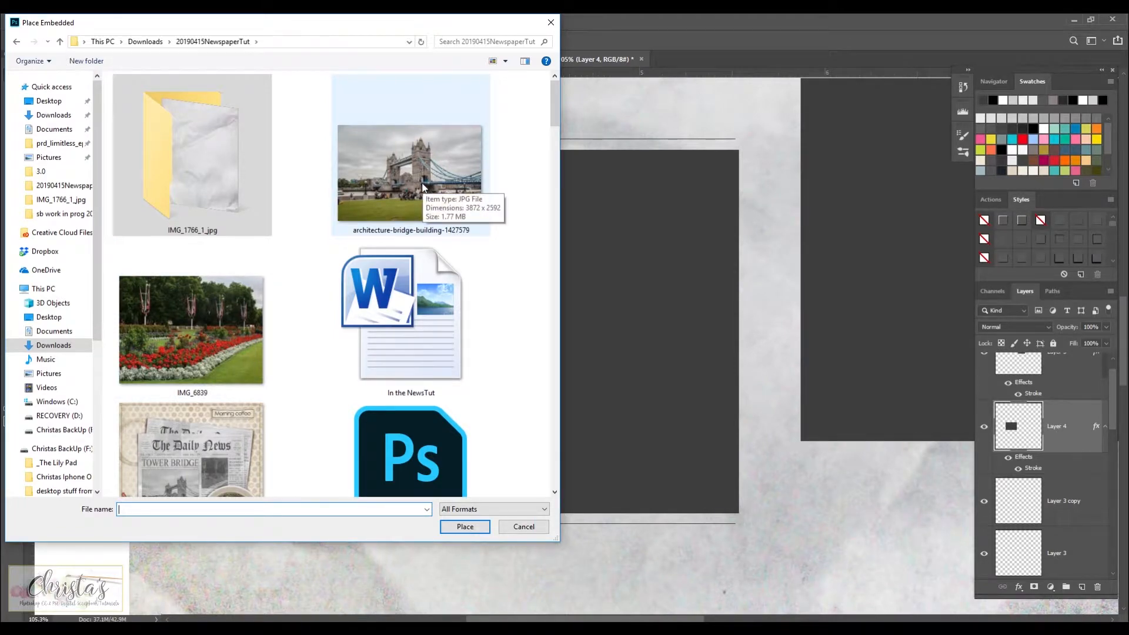
{"action": "double_click", "coordinate": [423, 187]}
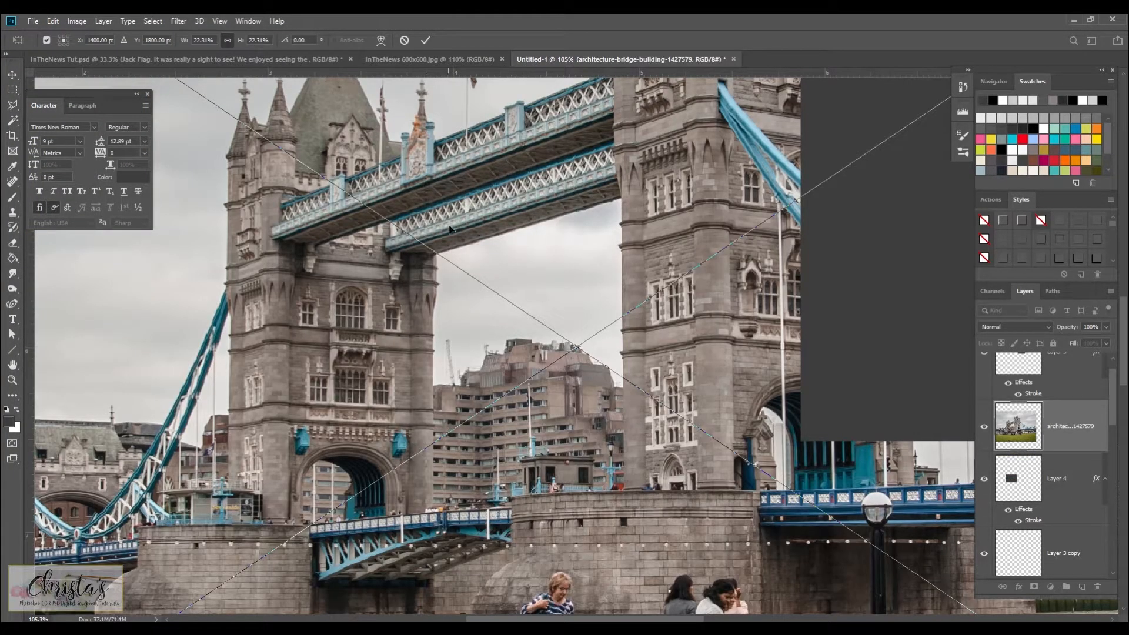
- Scale the placed bridge photo down to about 6.6%, slightly wider than the large dark rectangle
{"action": "scroll", "coordinate": [449, 228], "scroll_direction": "down", "scroll_amount": 8}
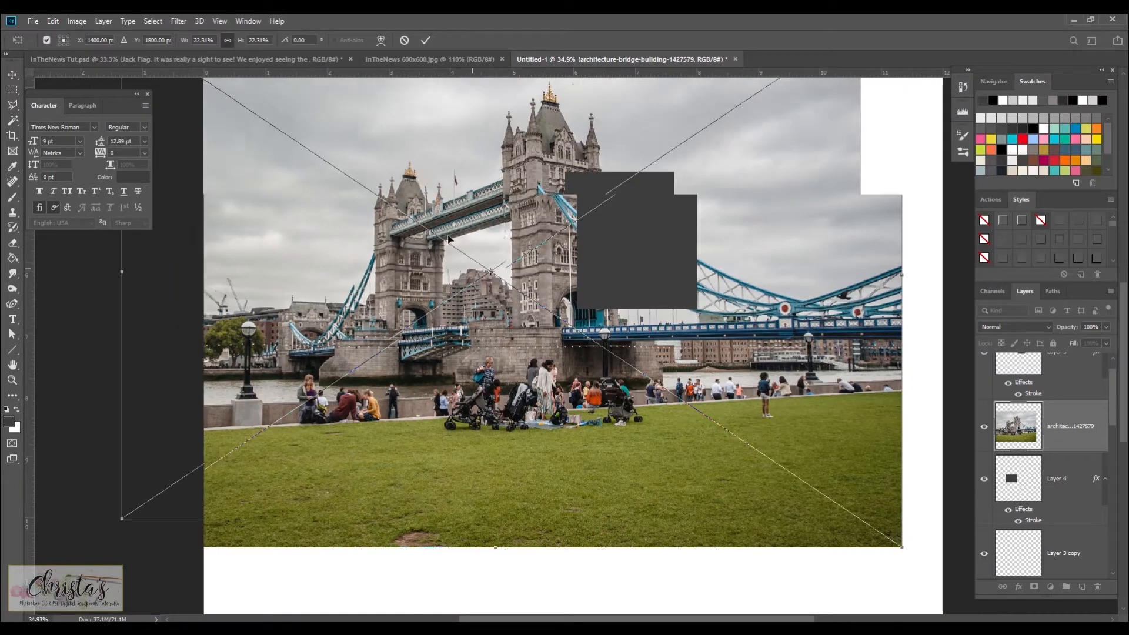
{"action": "scroll", "coordinate": [448, 238], "scroll_direction": "down", "scroll_amount": 4}
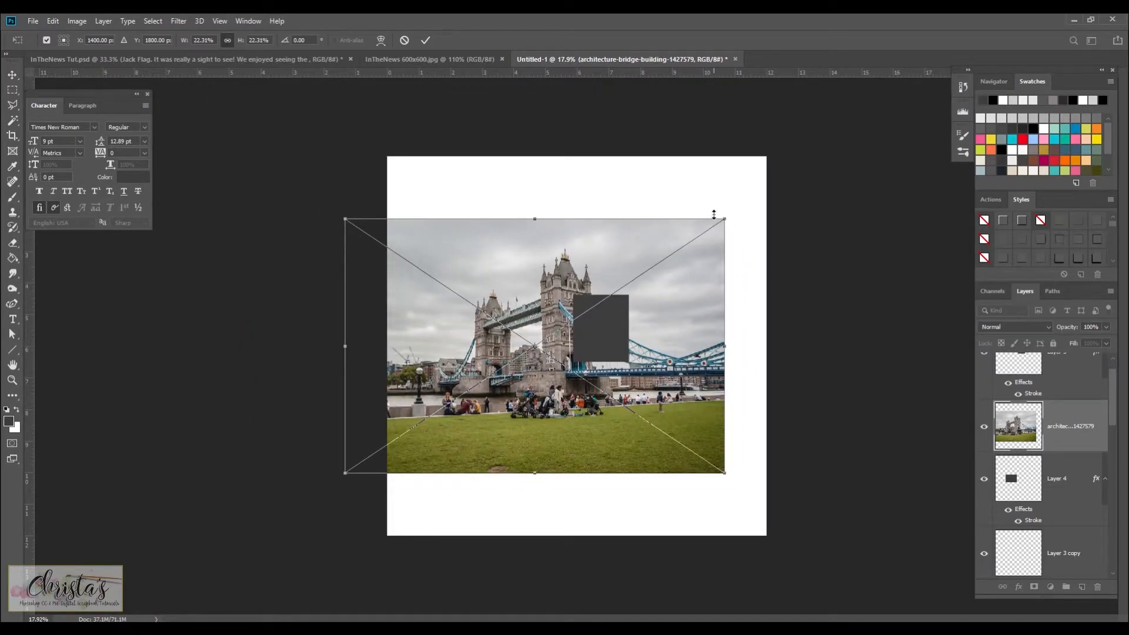
{"action": "left_click_drag", "start_coordinate": [727, 217], "coordinate": [564, 327]}
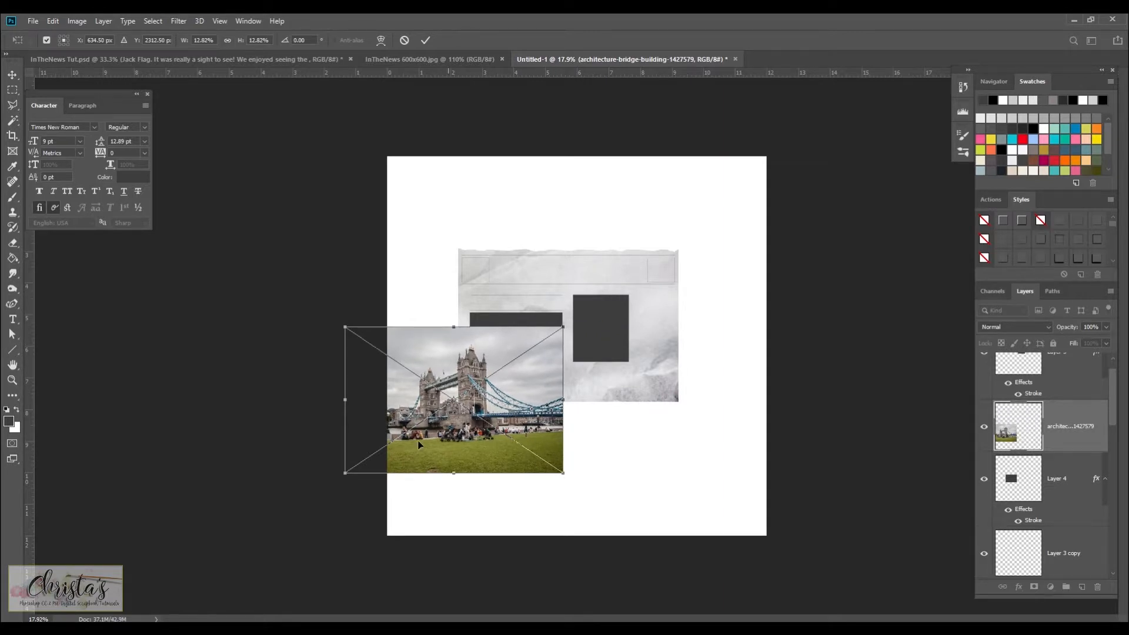
{"action": "left_click_drag", "start_coordinate": [343, 475], "coordinate": [453, 411]}
{"action": "scroll", "coordinate": [614, 377], "scroll_direction": "up", "scroll_amount": 1}
{"action": "scroll", "coordinate": [616, 364], "scroll_direction": "up", "scroll_amount": 5}
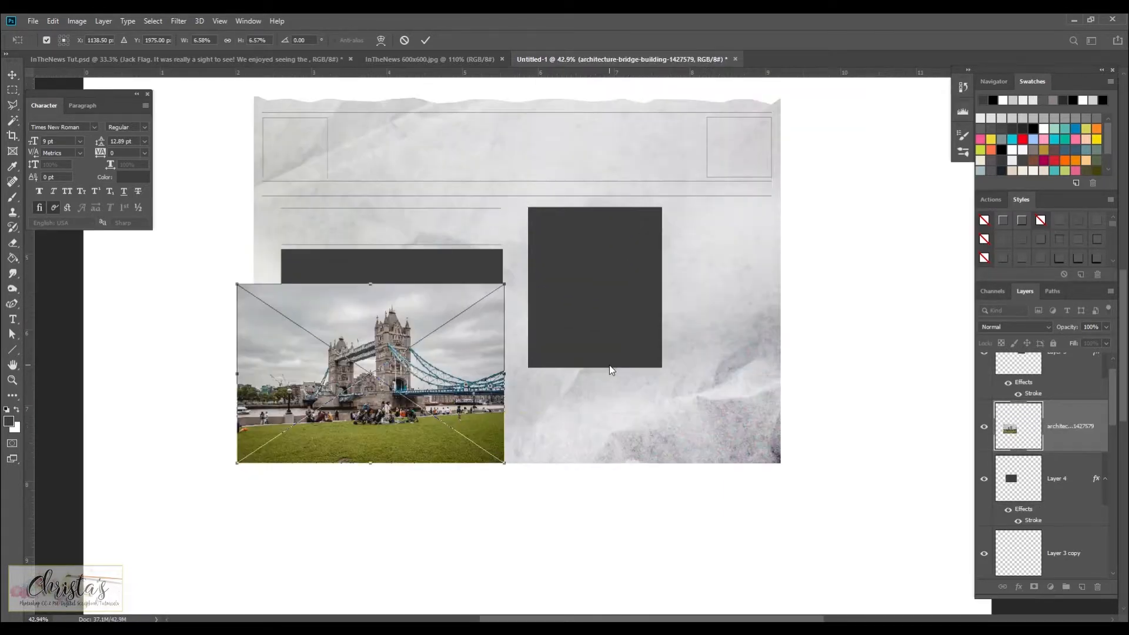
- Move the bridge photo over the wide dark rectangle, commit the placement and clip the photo to Layer 4
{"action": "left_click_drag", "start_coordinate": [440, 351], "coordinate": [450, 306]}
{"action": "left_click", "coordinate": [11, 74]}
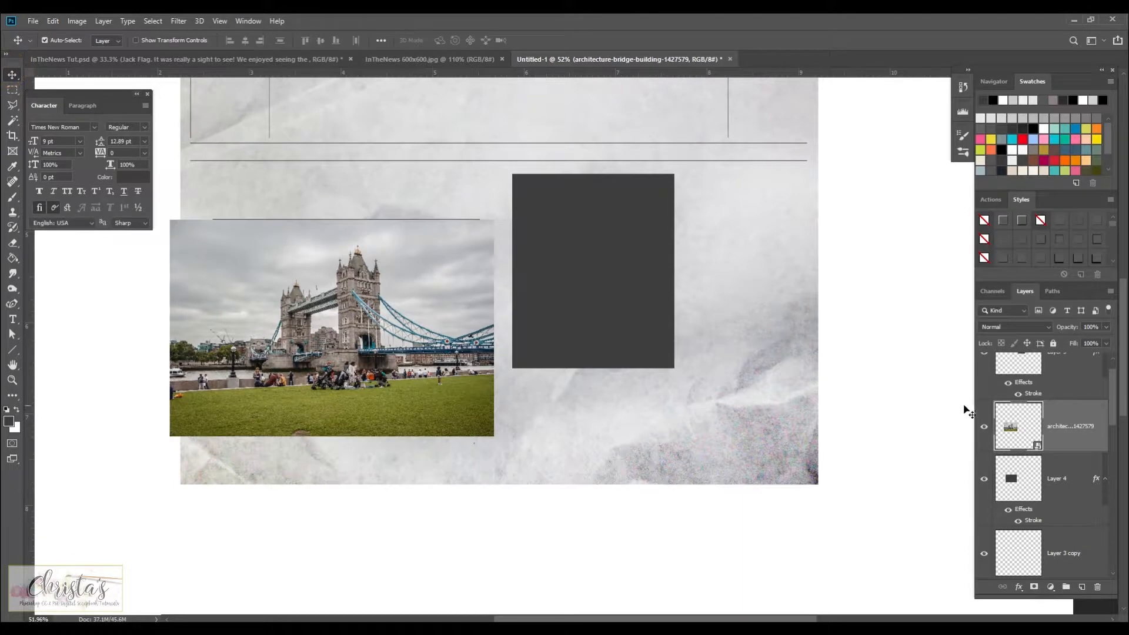
{"action": "right_click", "coordinate": [1062, 438]}
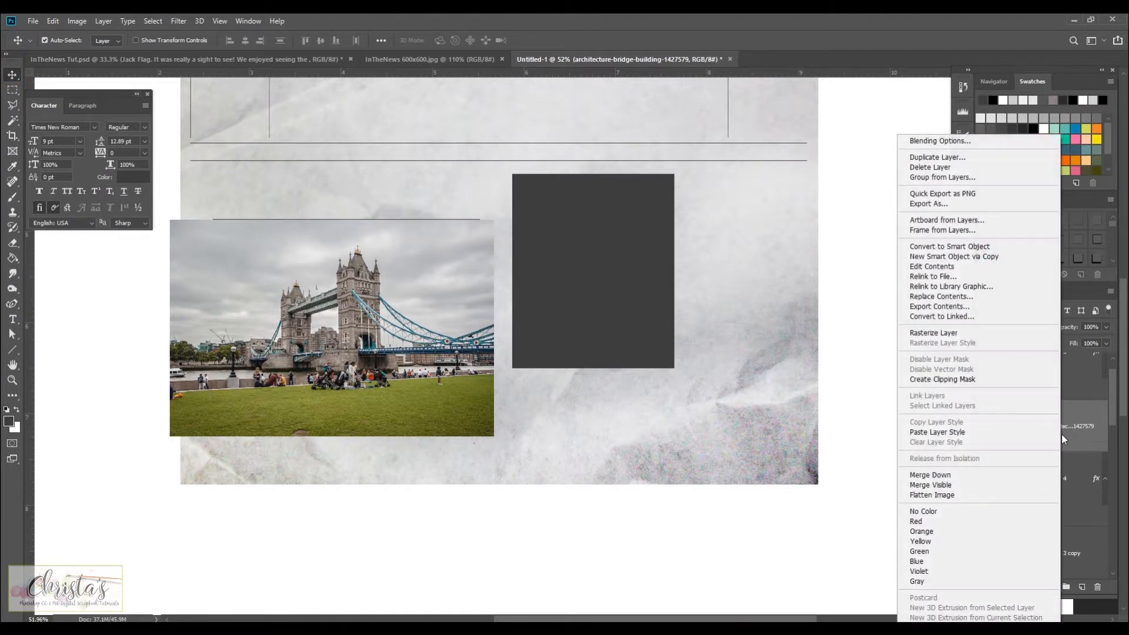
{"action": "left_click", "coordinate": [998, 380]}
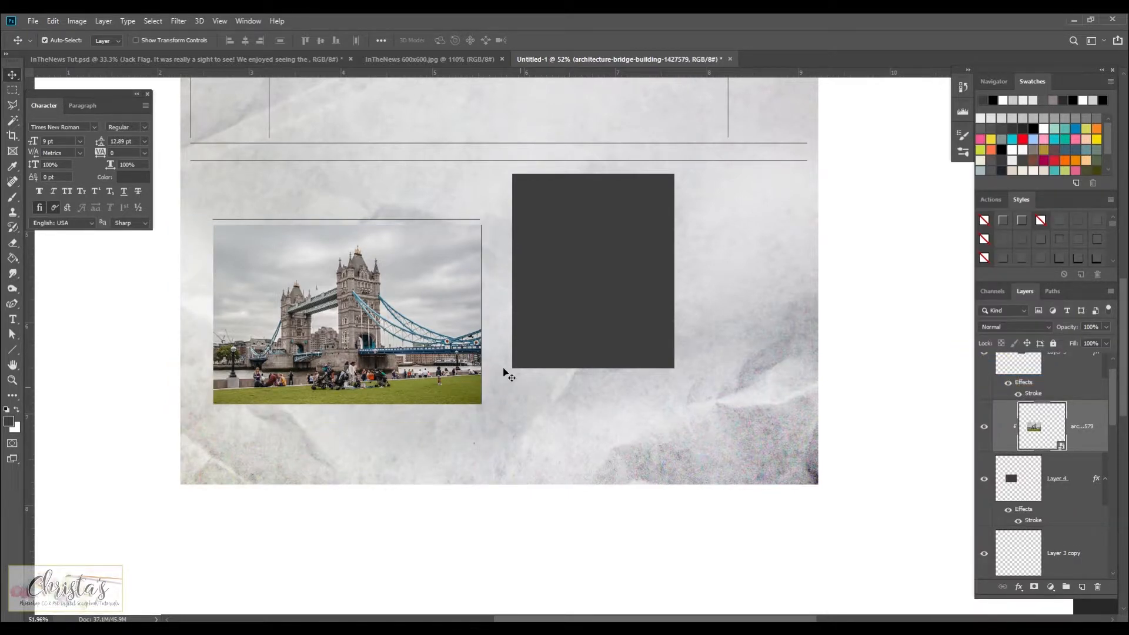
- Scale the clipped bridge photo to about 5.94% and reposition it so it still fills the rectangle
{"action": "left_click", "coordinate": [53, 21]}
{"action": "mouse_move", "coordinate": [93, 290]}
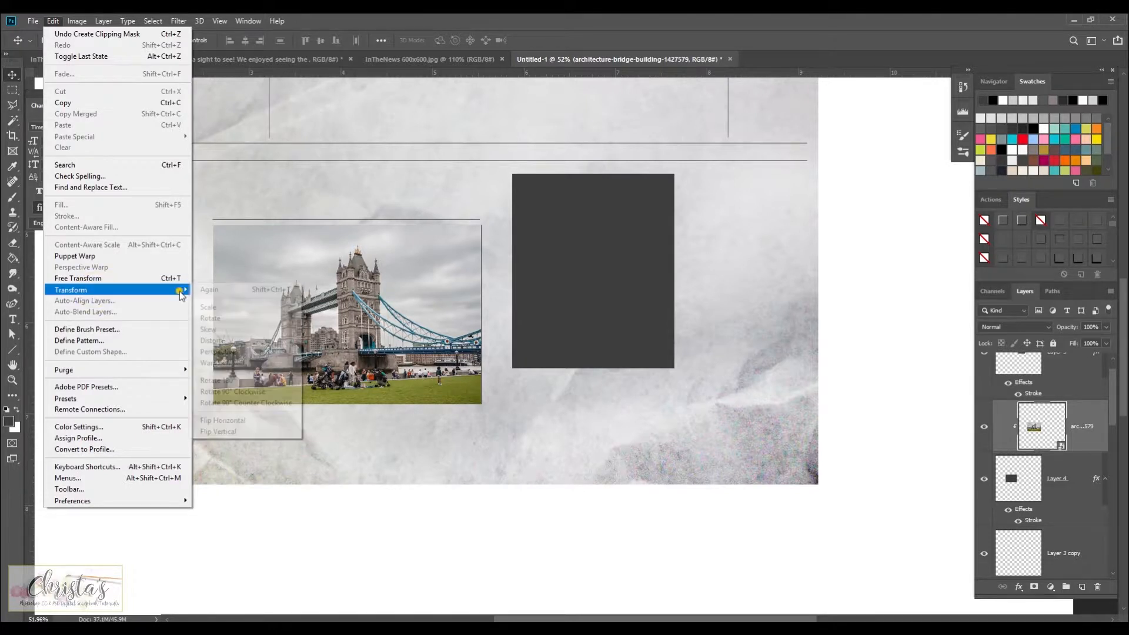
{"action": "left_click", "coordinate": [209, 307]}
{"action": "left_click_drag", "start_coordinate": [495, 436], "coordinate": [489, 433]}
{"action": "left_click_drag", "start_coordinate": [170, 433], "coordinate": [206, 428]}
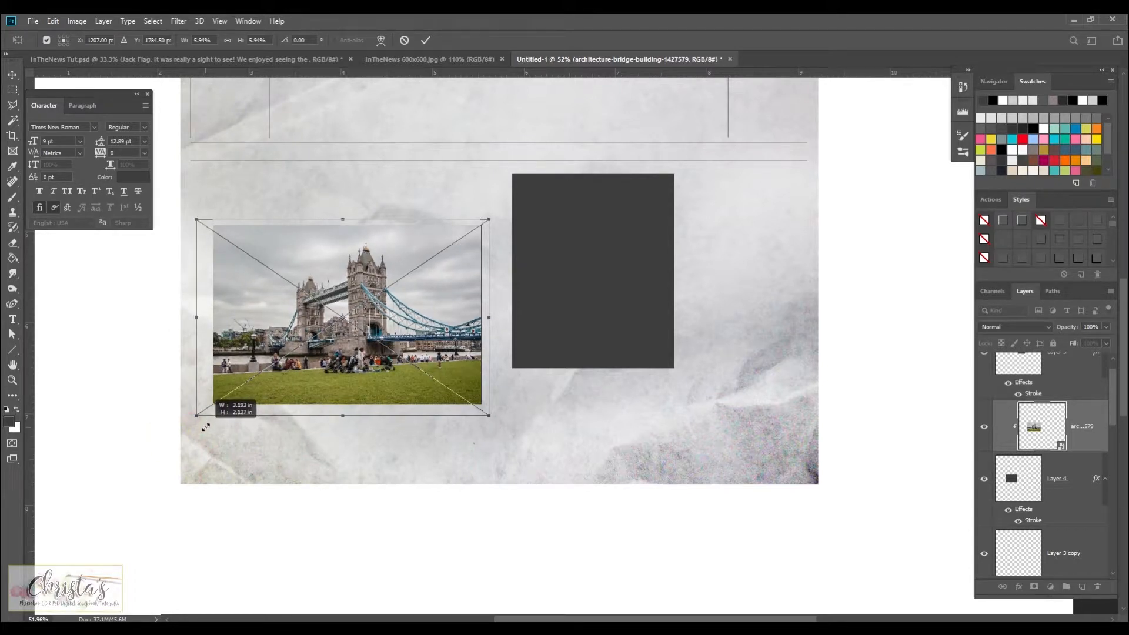
{"action": "left_click_drag", "start_coordinate": [415, 343], "coordinate": [410, 347]}
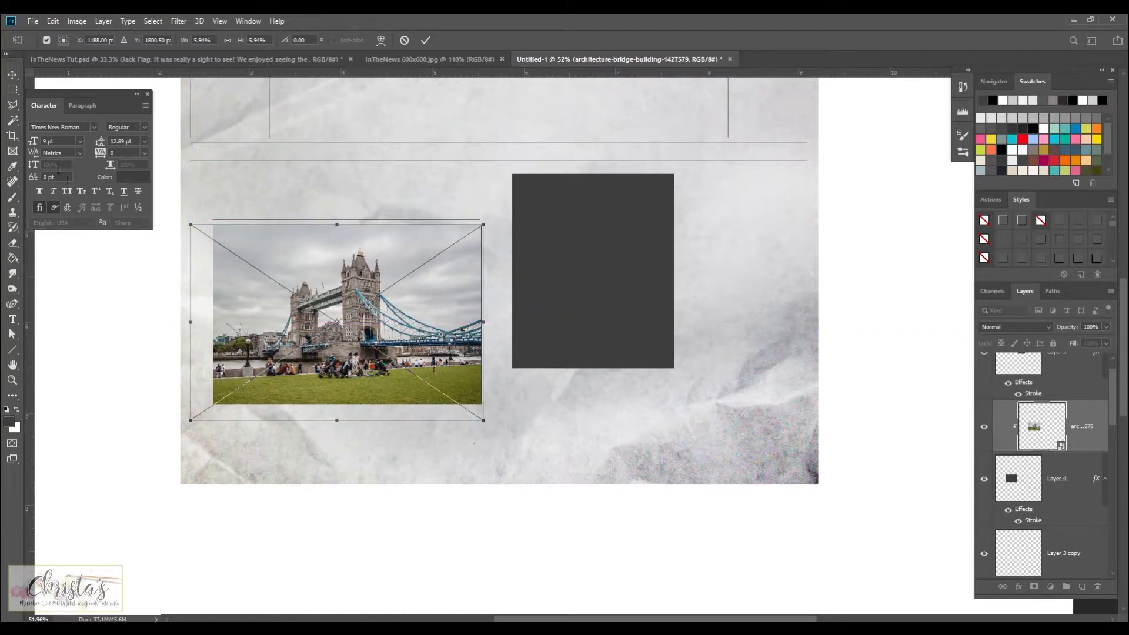
{"action": "left_click", "coordinate": [426, 40]}
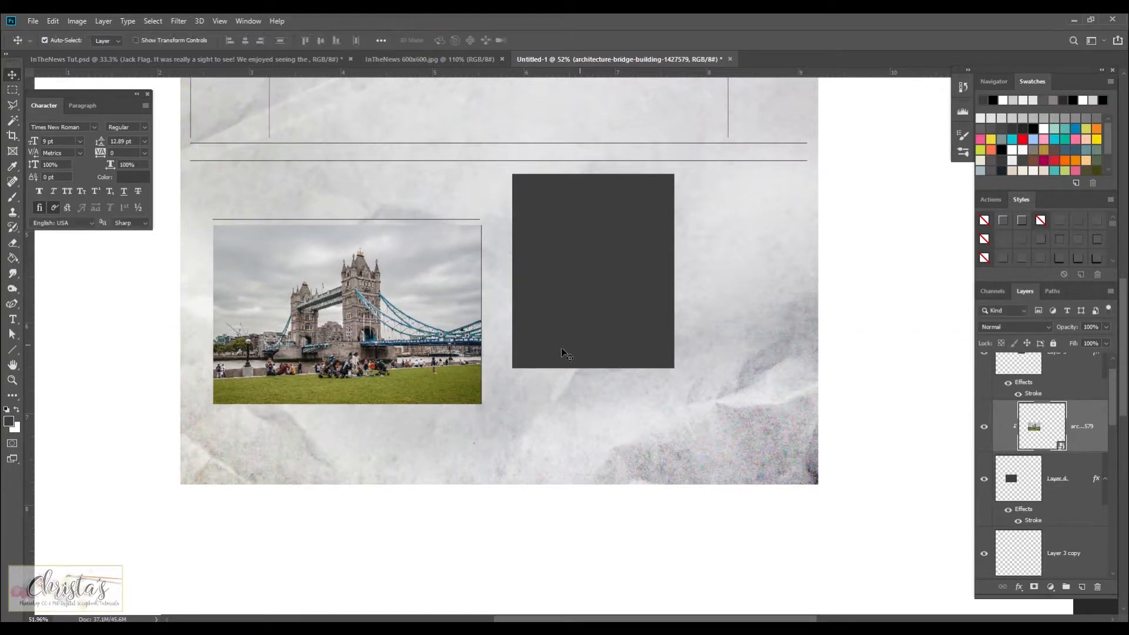
- Set the bridge photo layer's blend mode to Luminosity
{"action": "scroll", "coordinate": [502, 335], "scroll_direction": "up", "scroll_amount": 4}
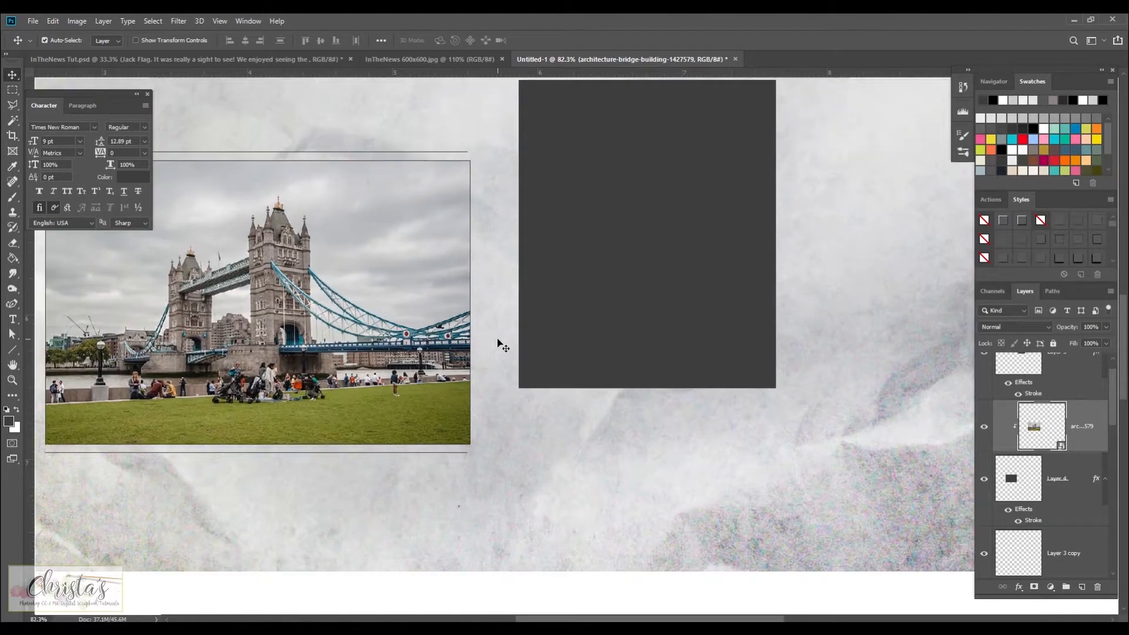
{"action": "scroll", "coordinate": [703, 615], "scroll_direction": "left", "scroll_amount": 5}
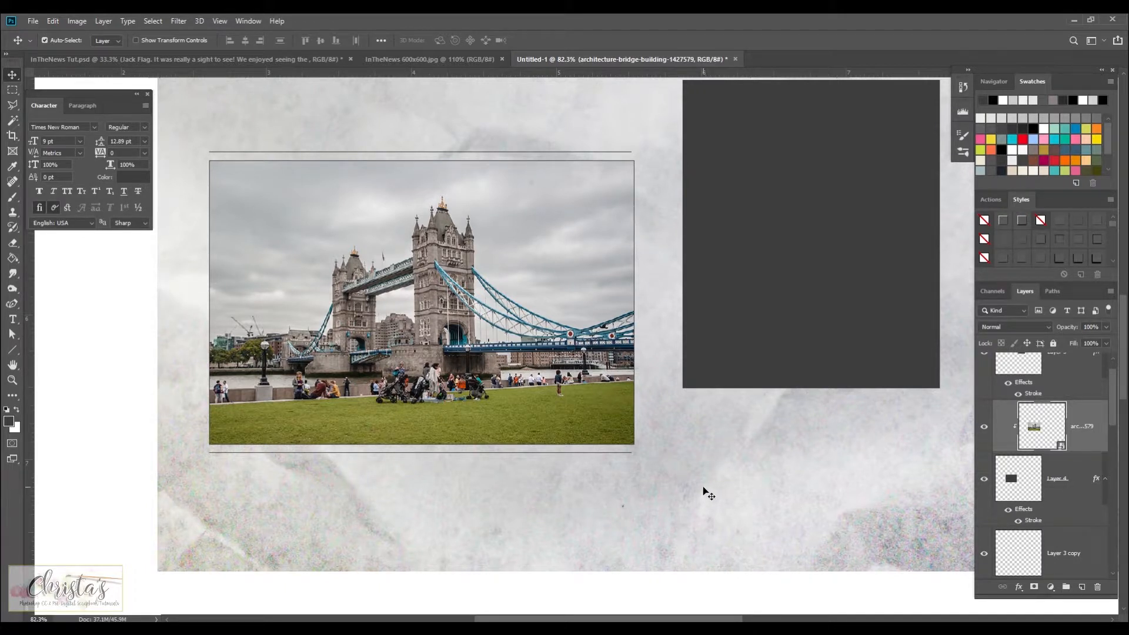
{"action": "scroll", "coordinate": [704, 489], "scroll_direction": "up", "scroll_amount": 1}
{"action": "left_click_drag", "start_coordinate": [687, 618], "coordinate": [672, 618]}
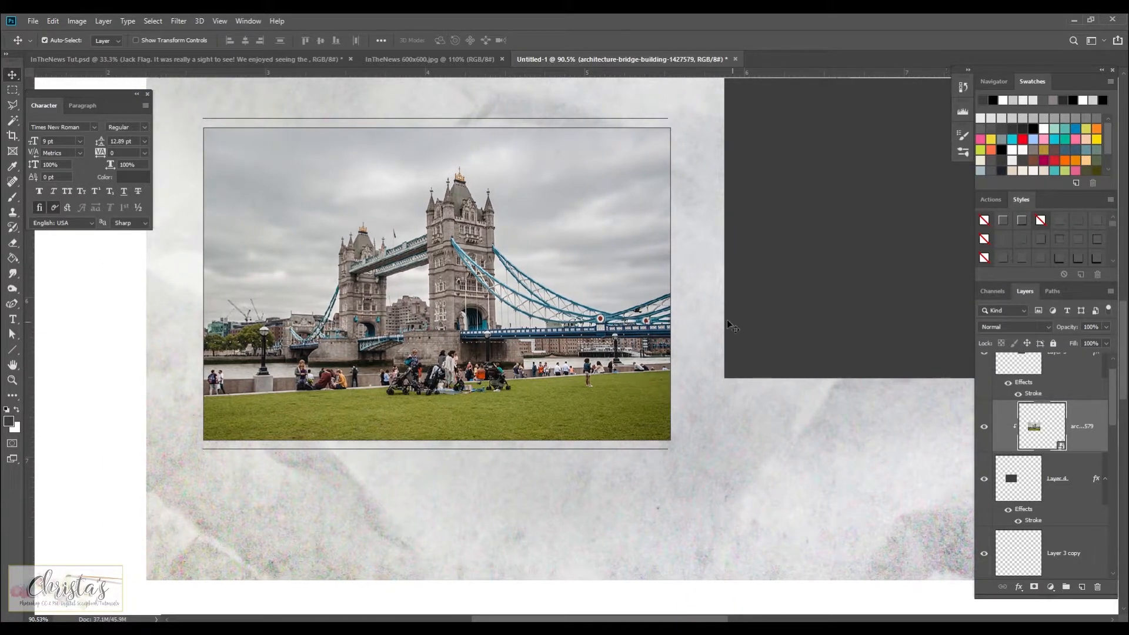
{"action": "scroll", "coordinate": [641, 300], "scroll_direction": "up", "scroll_amount": 2}
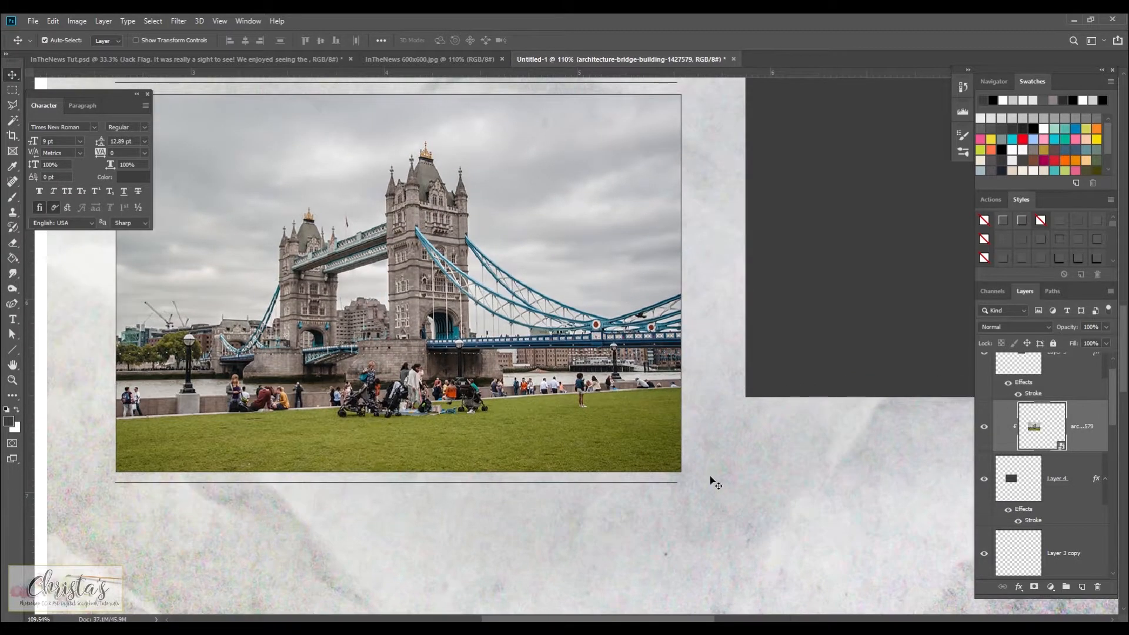
{"action": "left_click_drag", "start_coordinate": [711, 620], "coordinate": [694, 620]}
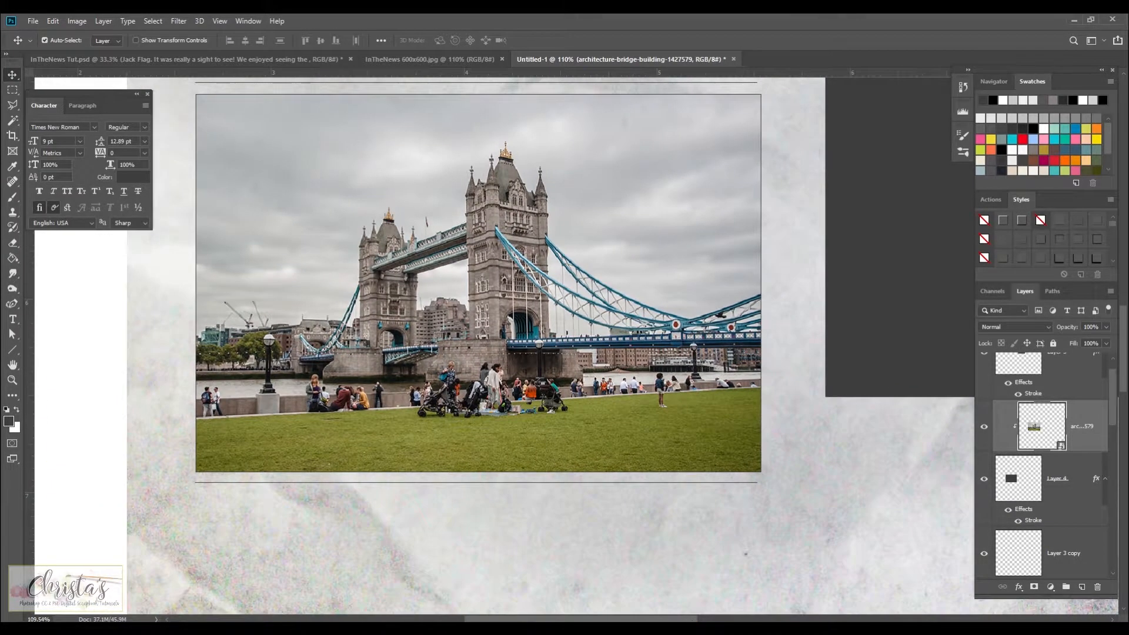
{"action": "mouse_move", "coordinate": [1124, 393]}
{"action": "left_mouse_down"}
{"action": "mouse_move", "coordinate": [1124, 364]}
{"action": "mouse_move", "coordinate": [1123, 378]}
{"action": "left_mouse_up"}
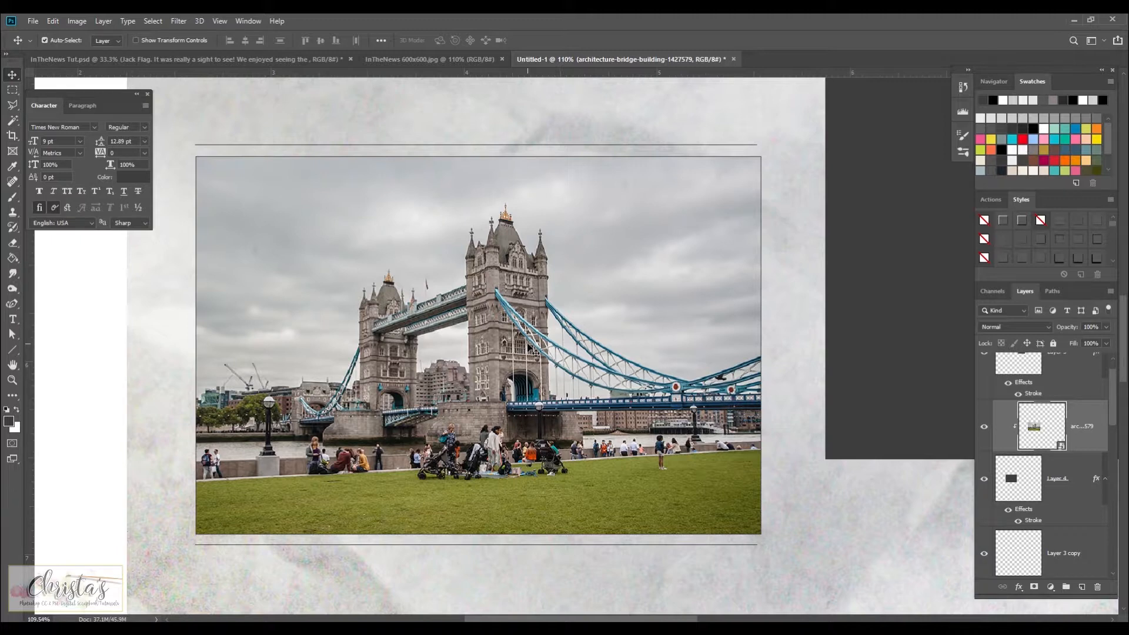
{"action": "left_click", "coordinate": [1008, 327]}
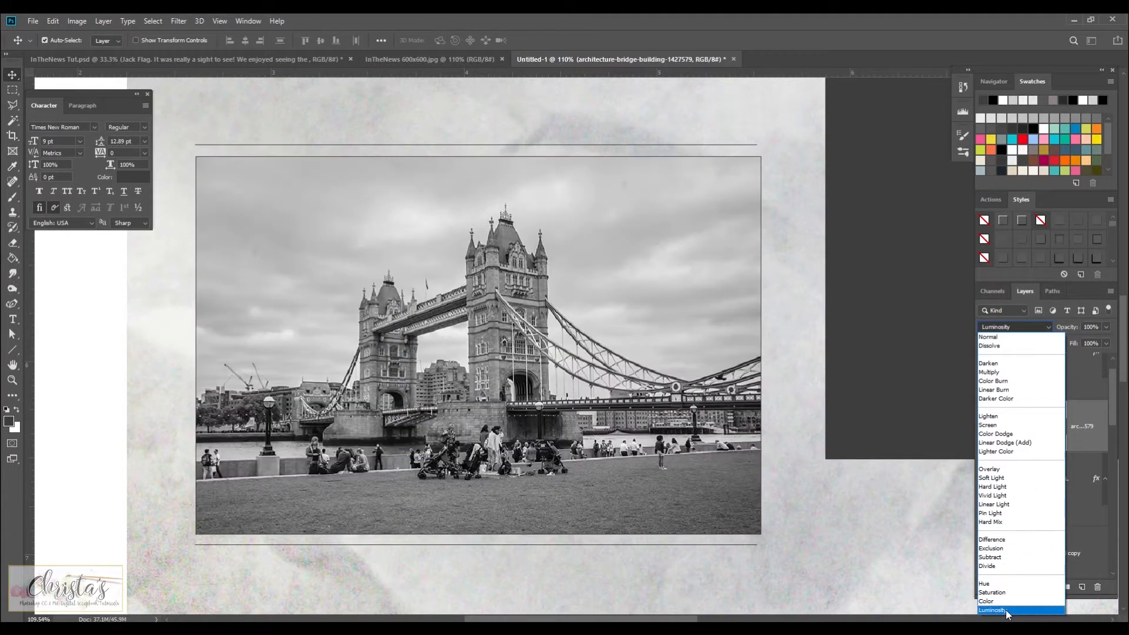
{"action": "left_click", "coordinate": [1007, 612]}
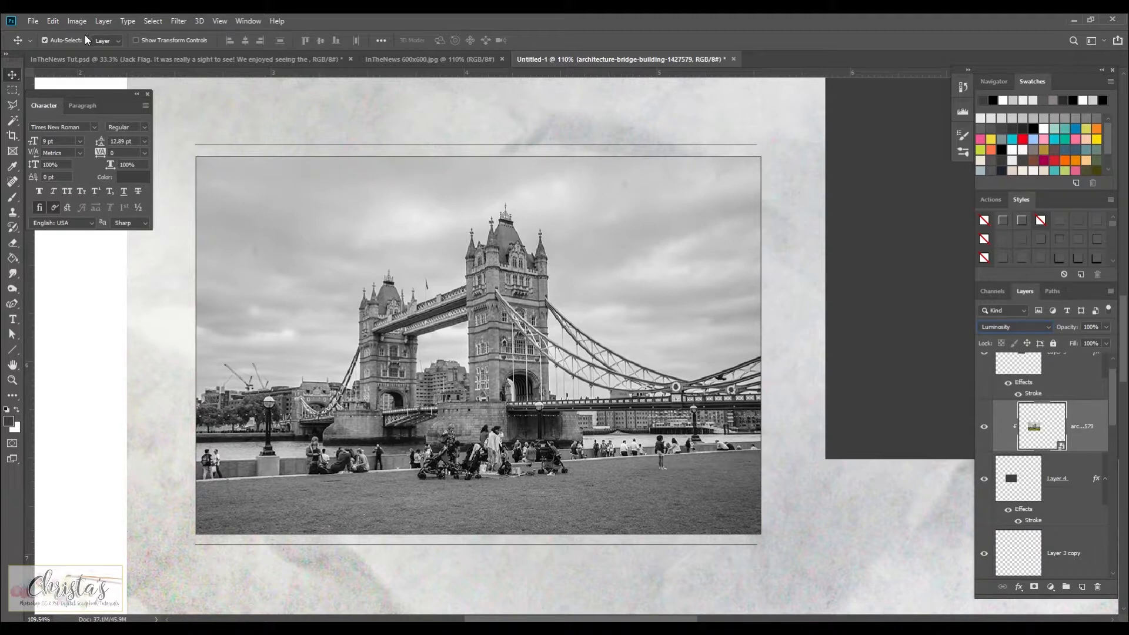
- Reset the foreground and background colours to black and white and choose the Halftone Pattern filter for the bridge photo
{"action": "left_click", "coordinate": [7, 412]}
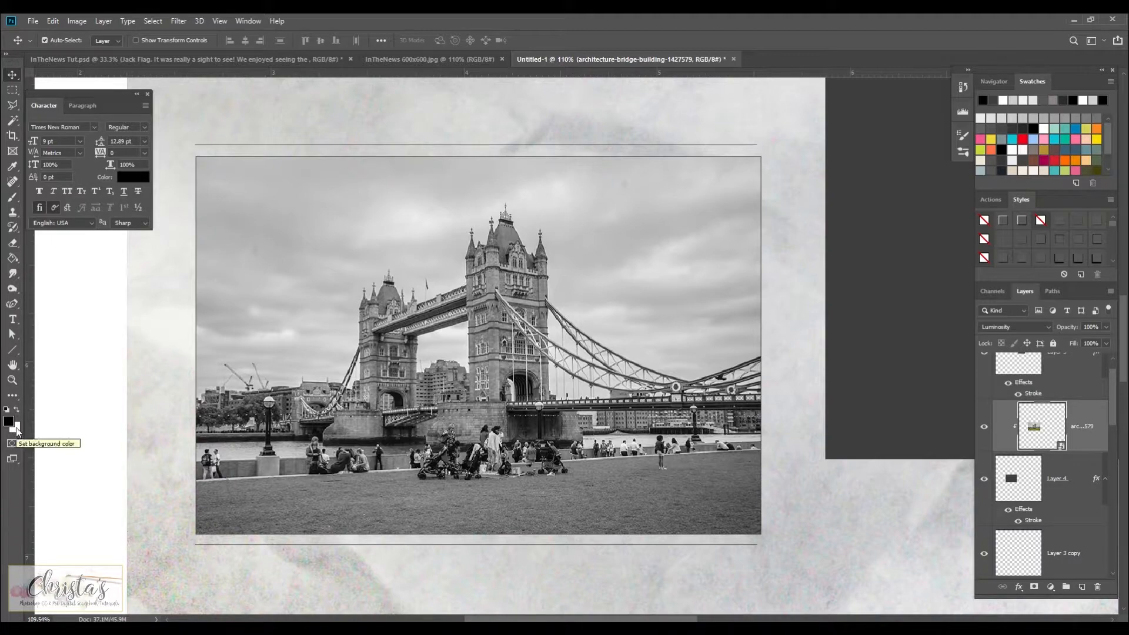
{"action": "left_click", "coordinate": [178, 21]}
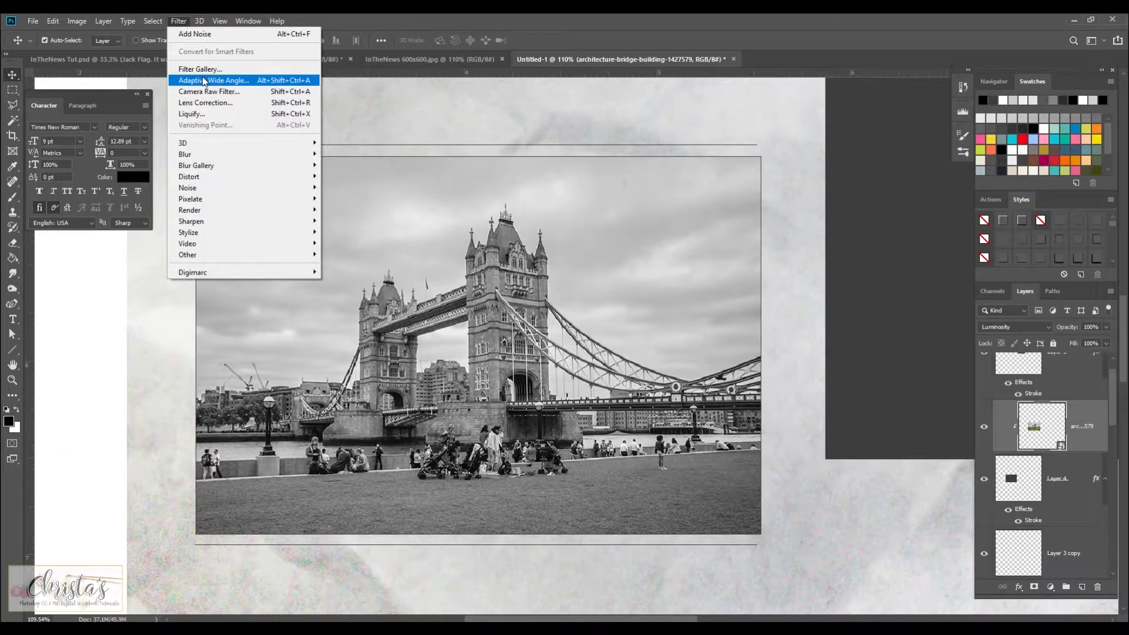
{"action": "left_click", "coordinate": [203, 70]}
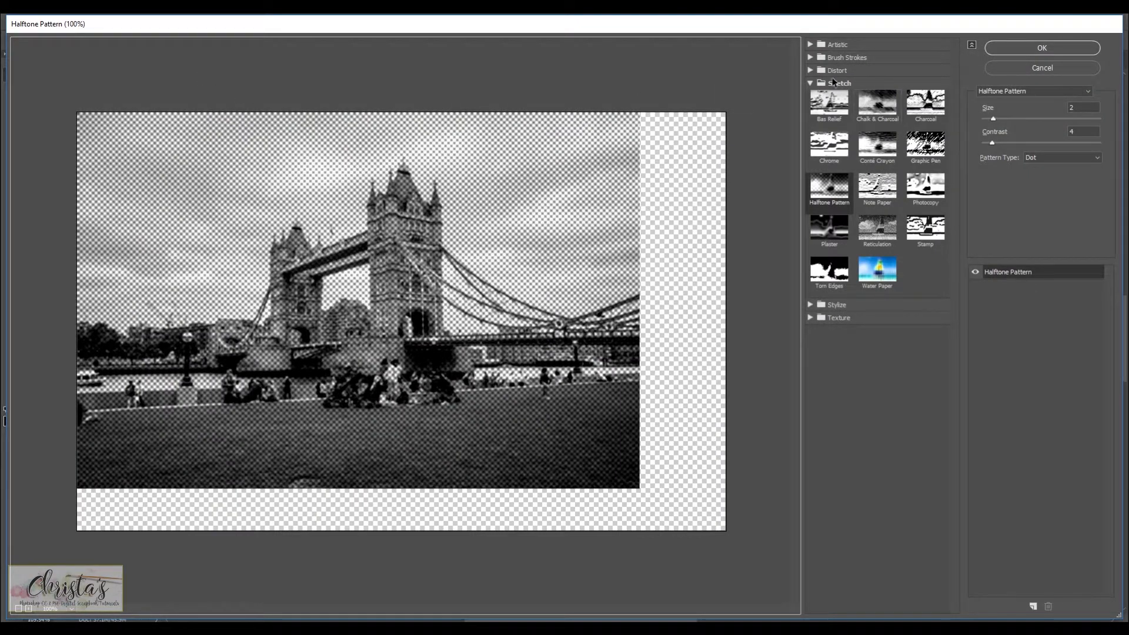
{"action": "left_click", "coordinate": [827, 191]}
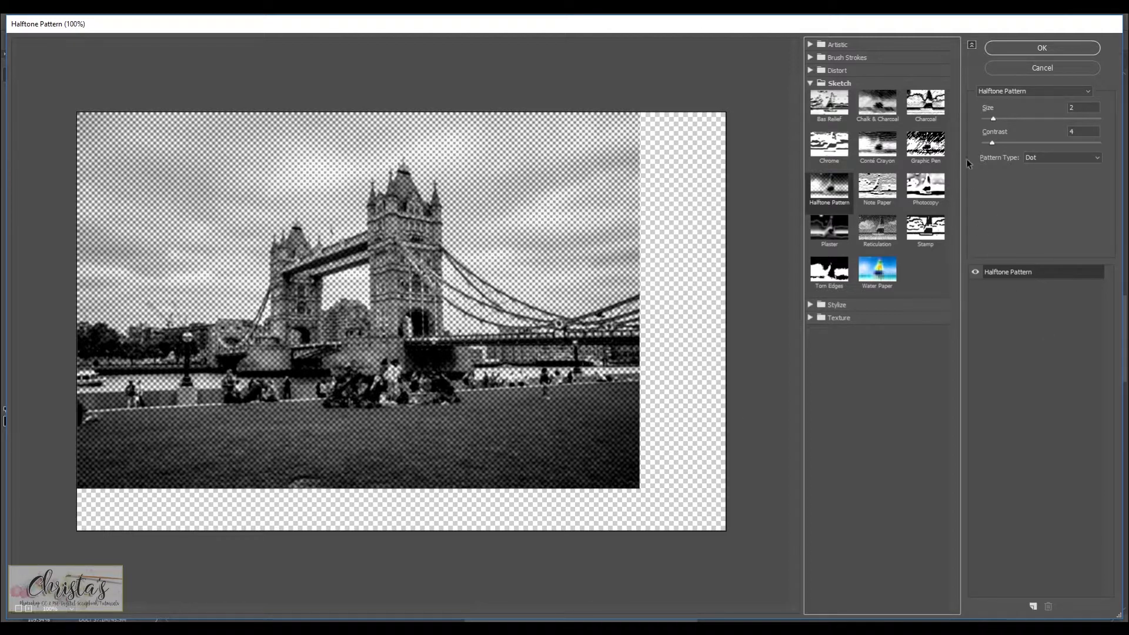
- Preview the Circle and Line halftone pattern types on the bridge photo and return the pattern type to Dot
{"action": "left_click", "coordinate": [1098, 158]}
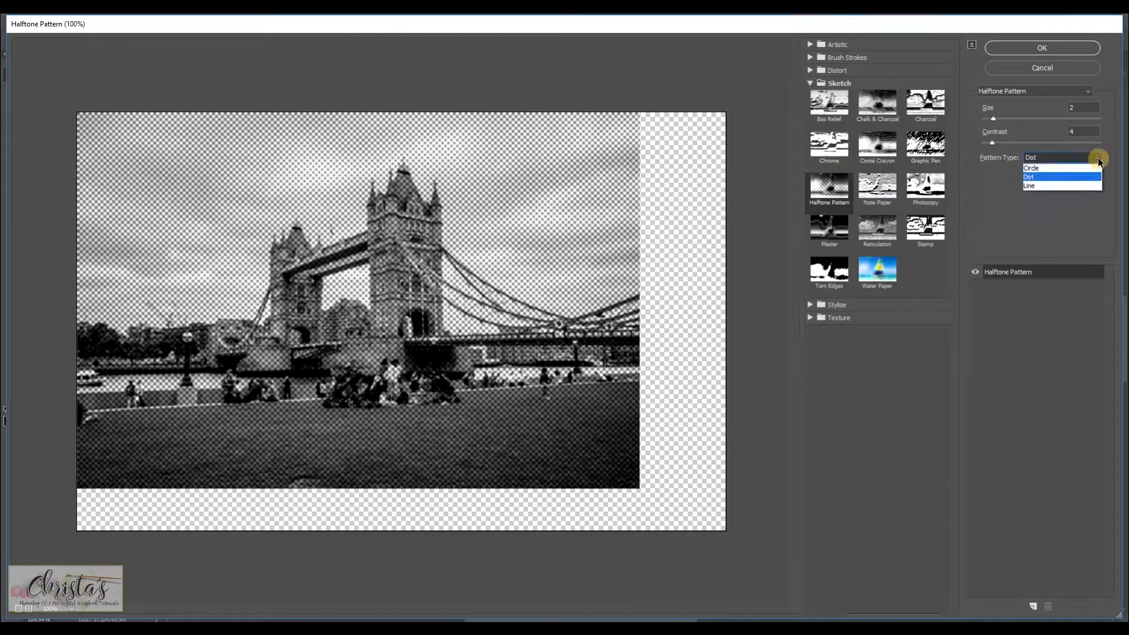
{"action": "left_click", "coordinate": [1058, 169]}
{"action": "left_click", "coordinate": [1097, 158]}
{"action": "left_click", "coordinate": [1062, 193]}
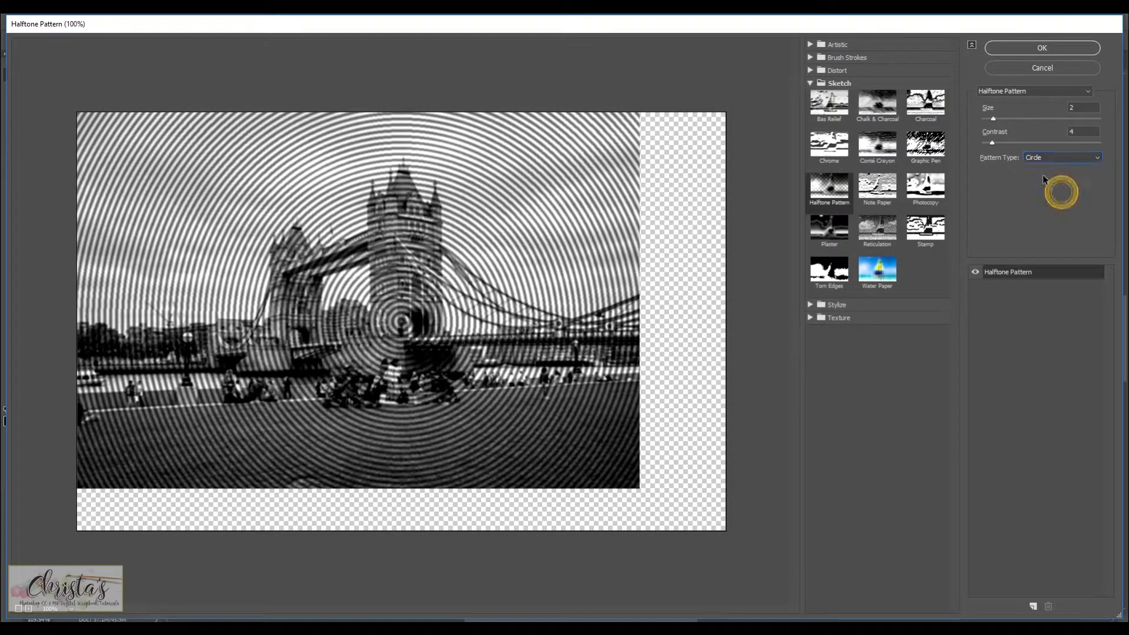
{"action": "left_click", "coordinate": [1098, 157]}
{"action": "left_click", "coordinate": [1078, 185]}
{"action": "left_click", "coordinate": [1097, 159]}
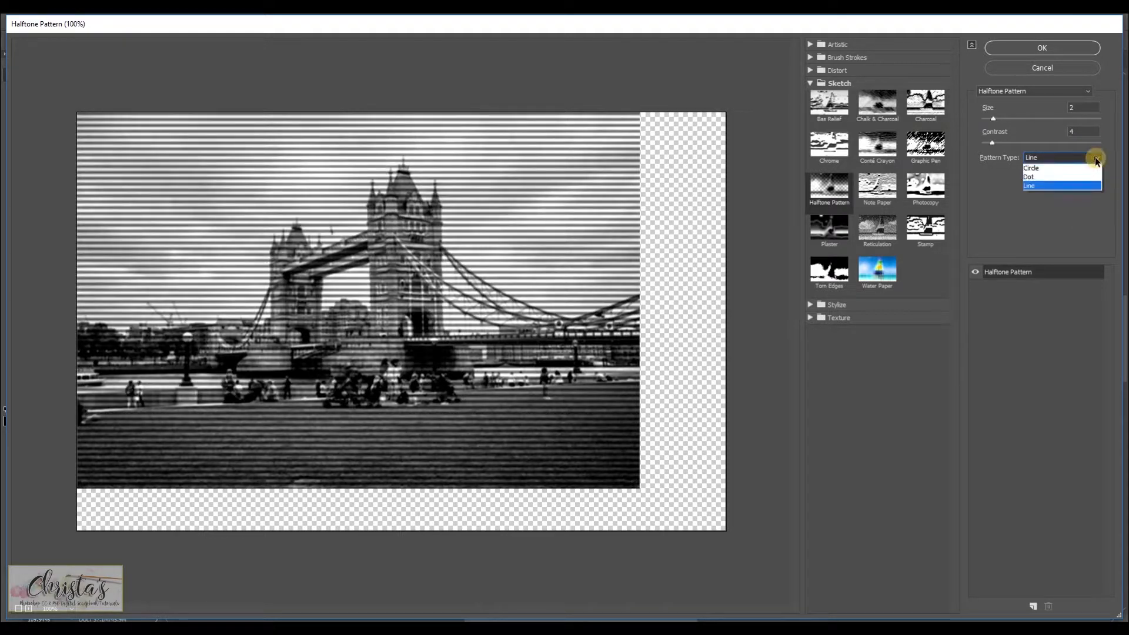
{"action": "left_click", "coordinate": [1050, 176]}
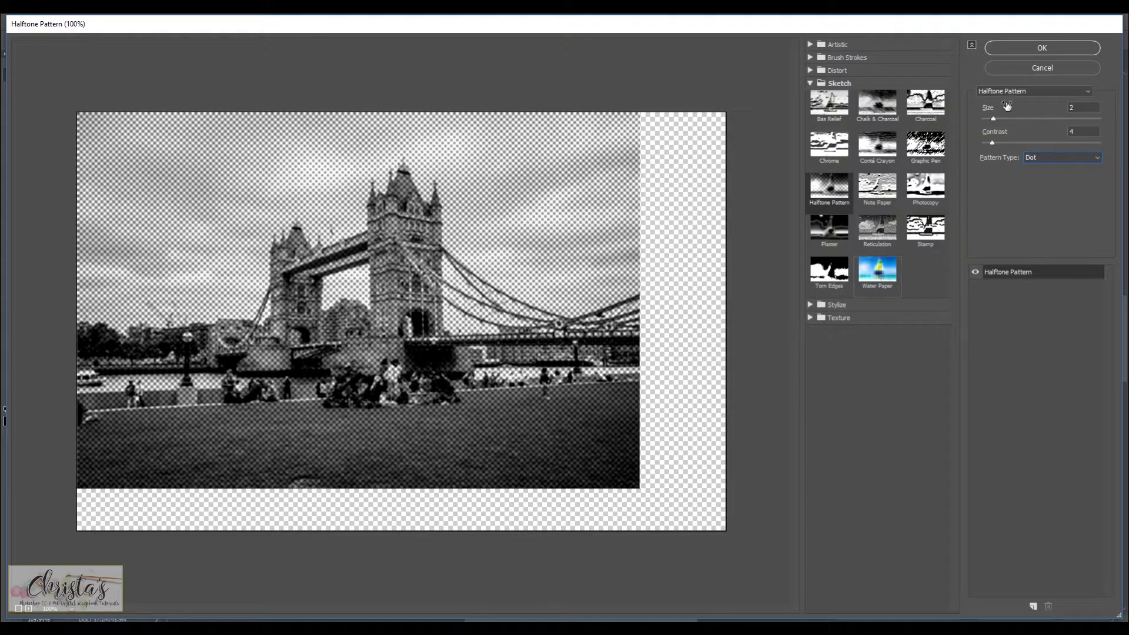
- Fine-tune the size and contrast of the halftone dots and apply the Halftone Pattern filter to the bridge photo
{"action": "left_click_drag", "start_coordinate": [993, 119], "coordinate": [992, 120]}
{"action": "left_click_drag", "start_coordinate": [998, 120], "coordinate": [991, 119]}
{"action": "left_click_drag", "start_coordinate": [990, 118], "coordinate": [986, 119]}
{"action": "mouse_move", "coordinate": [996, 142]}
{"action": "left_mouse_down"}
{"action": "mouse_move", "coordinate": [1015, 142]}
{"action": "mouse_move", "coordinate": [991, 143]}
{"action": "left_mouse_up"}
{"action": "left_click", "coordinate": [1019, 48]}
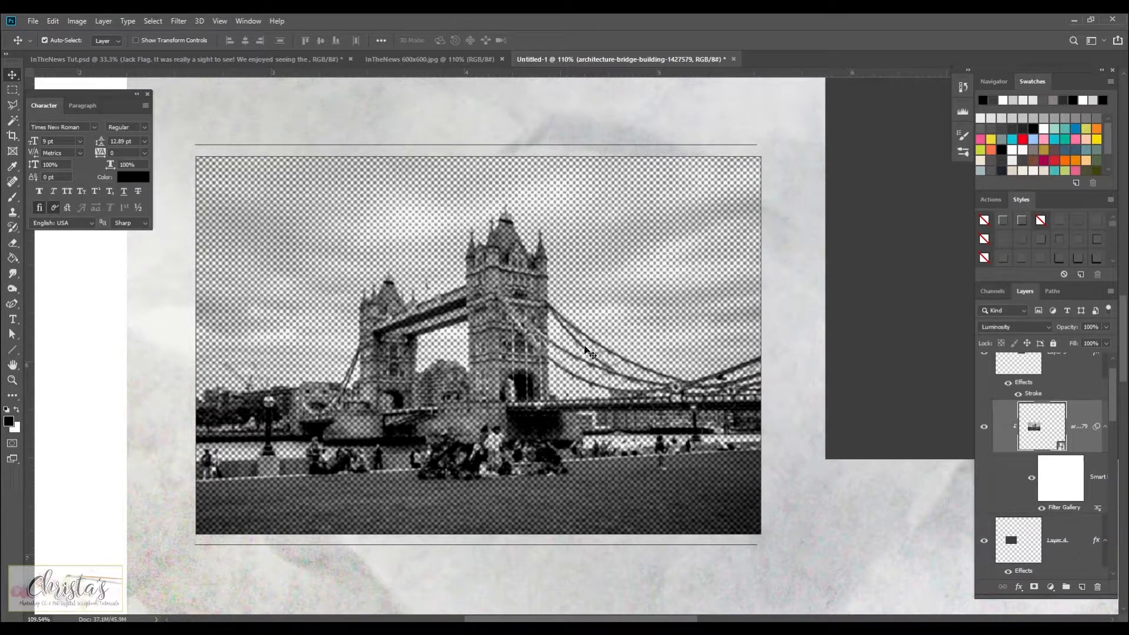
- Add Gaussian, monochromatic noise of about 10% to the bridge photo
{"action": "left_click", "coordinate": [178, 22]}
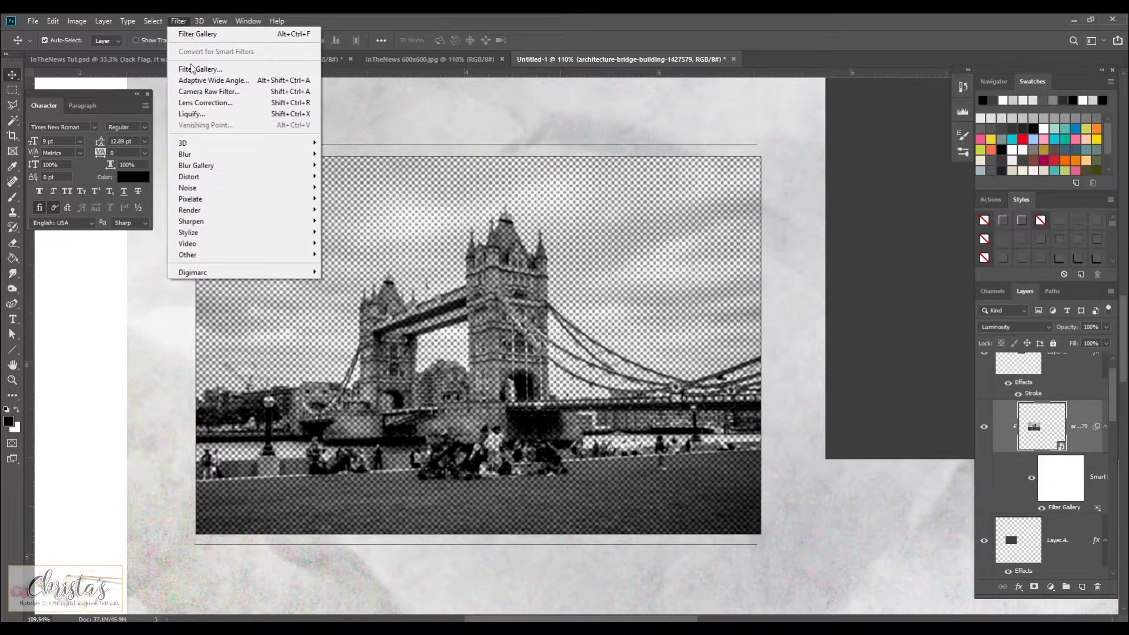
{"action": "mouse_move", "coordinate": [194, 187]}
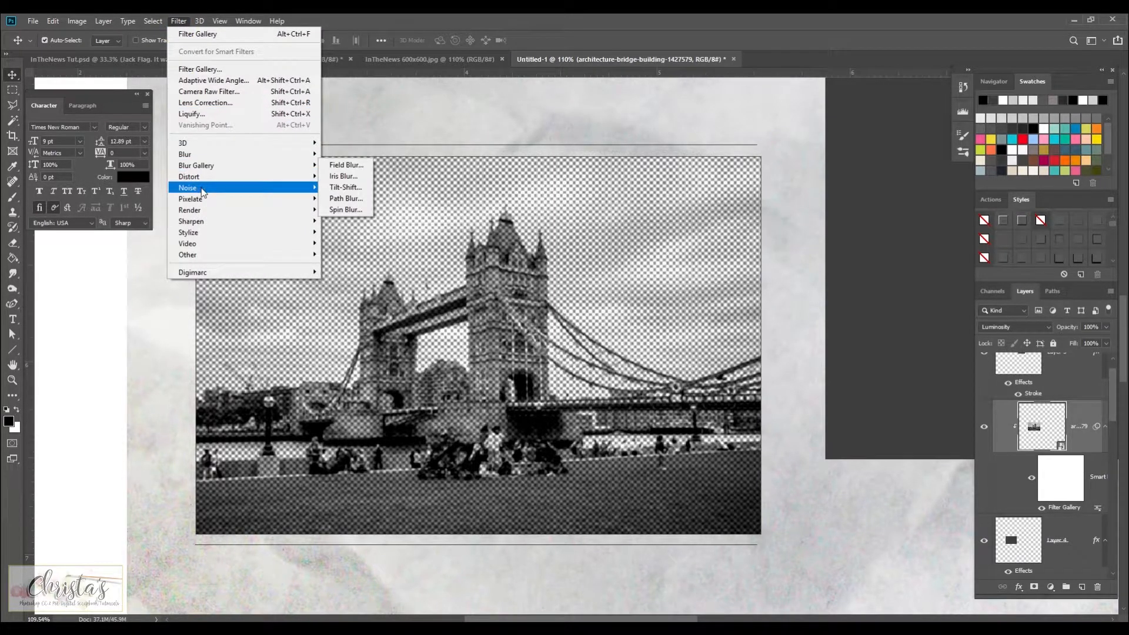
{"action": "left_click", "coordinate": [335, 189]}
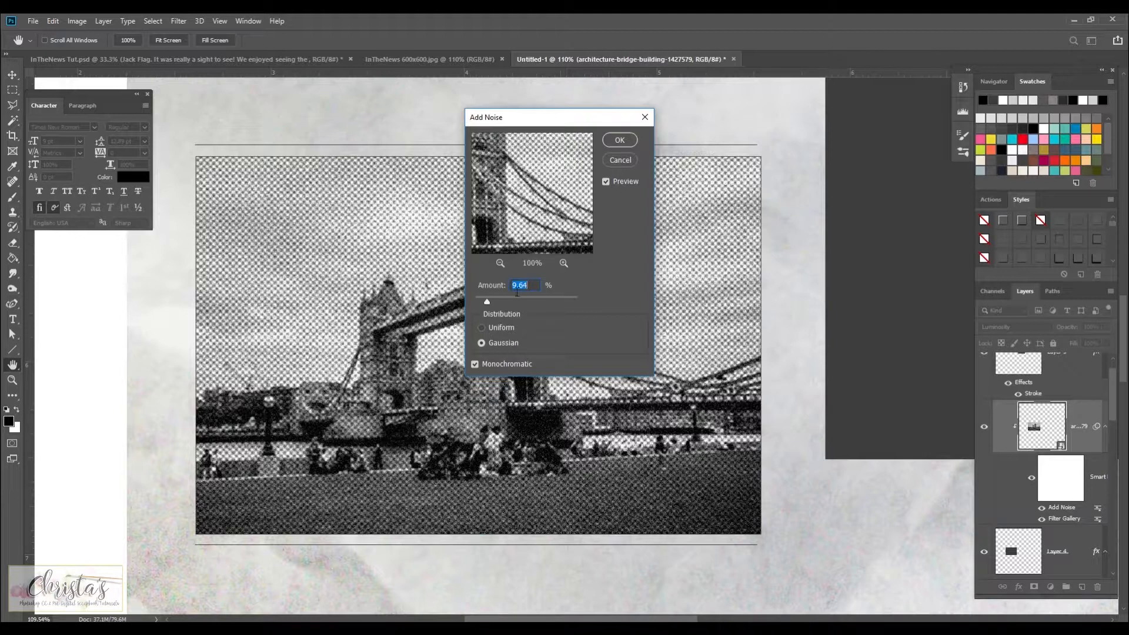
{"action": "left_click_drag", "start_coordinate": [487, 302], "coordinate": [499, 304]}
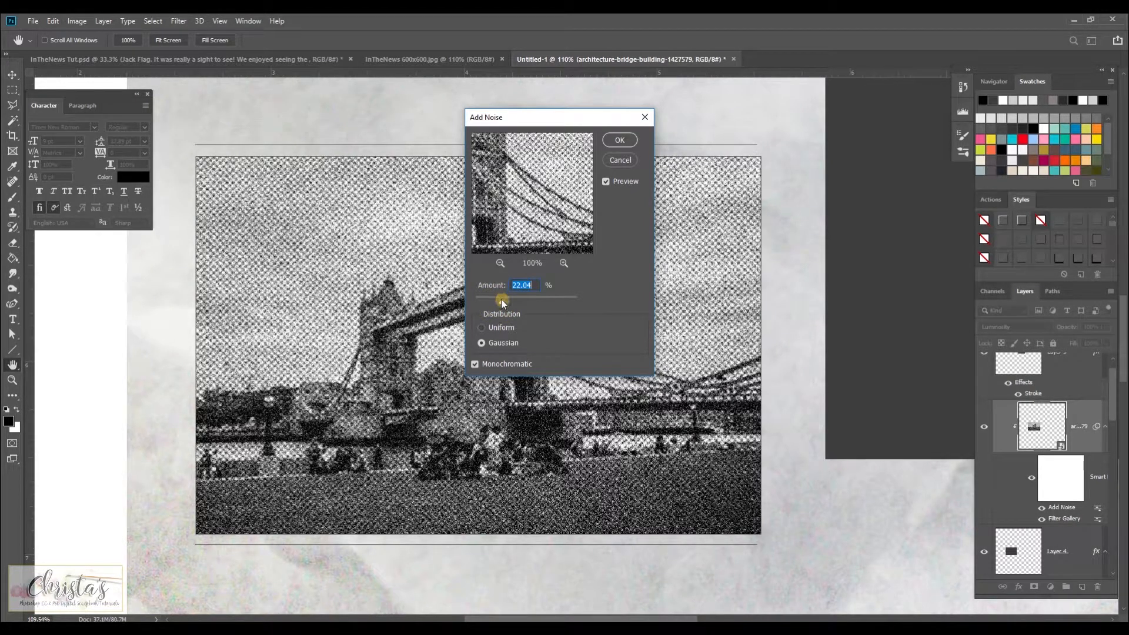
{"action": "left_click_drag", "start_coordinate": [498, 303], "coordinate": [488, 304]}
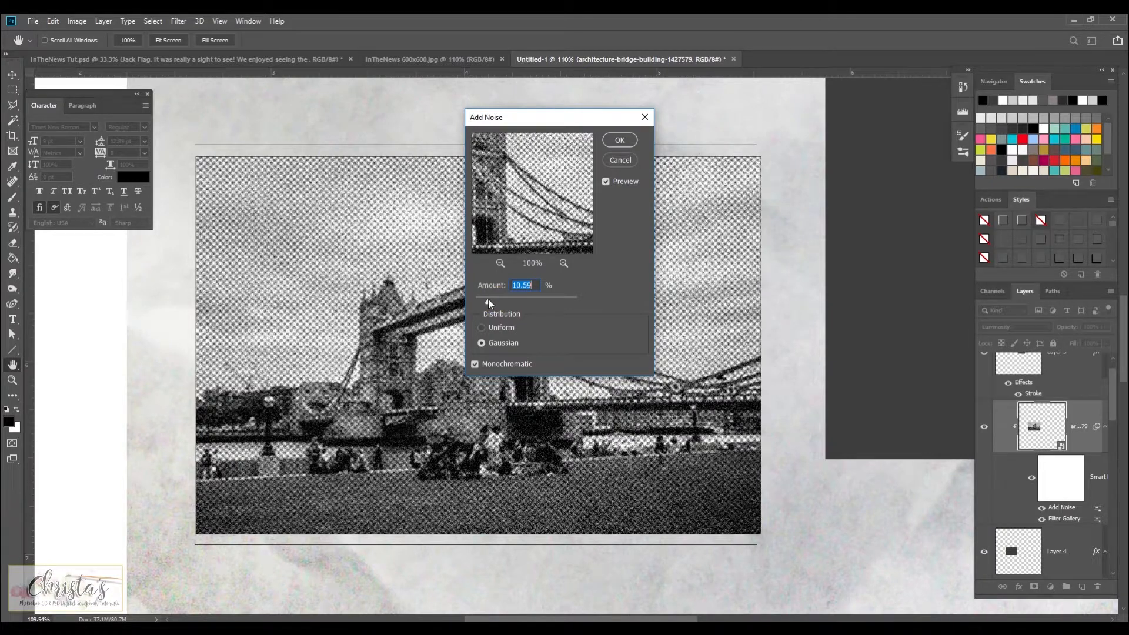
{"action": "left_click_drag", "start_coordinate": [488, 304], "coordinate": [487, 304]}
{"action": "left_click", "coordinate": [619, 141]}
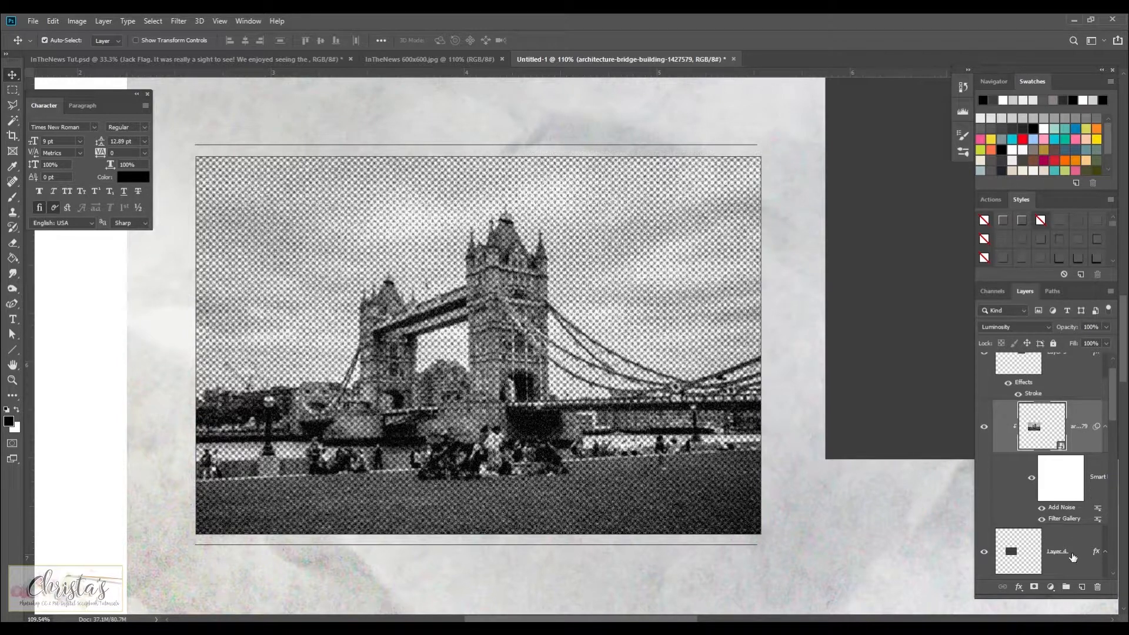
- Create a new layer clipped above the bridge photo and fill it with the Clouds filter
{"action": "left_click", "coordinate": [1082, 587]}
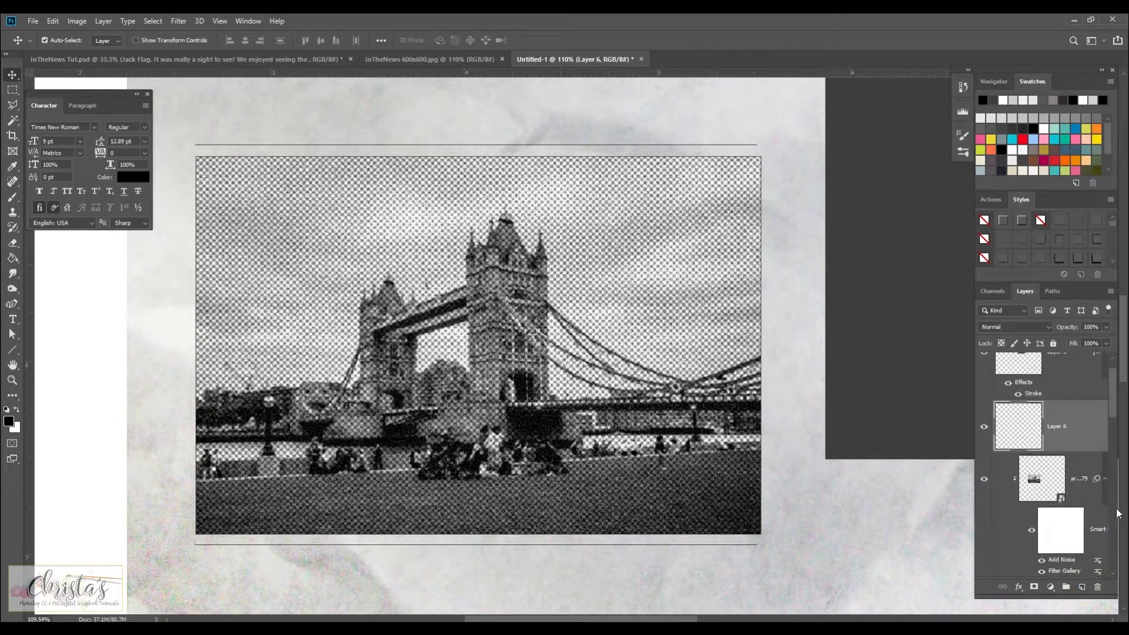
{"action": "right_click", "coordinate": [1066, 439]}
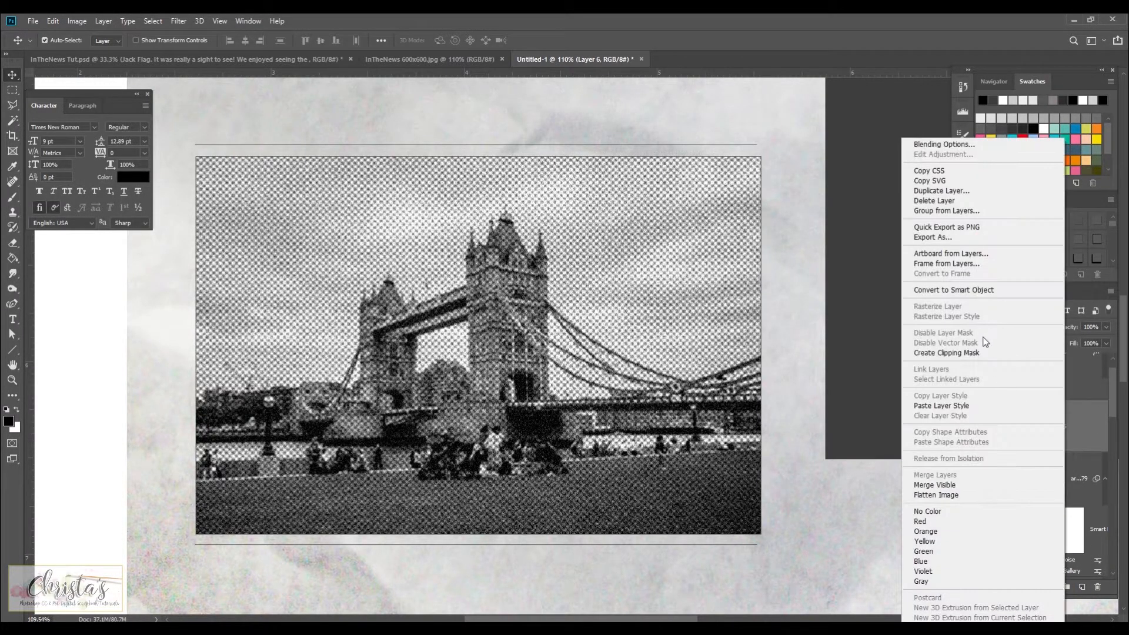
{"action": "left_click", "coordinate": [971, 350]}
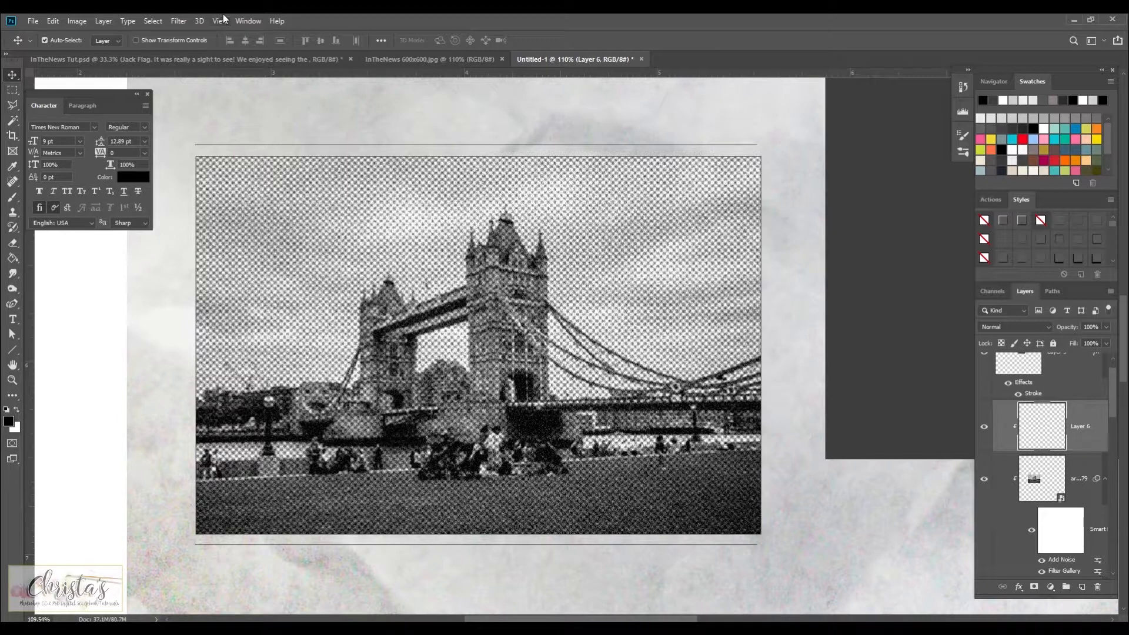
{"action": "left_click", "coordinate": [178, 21]}
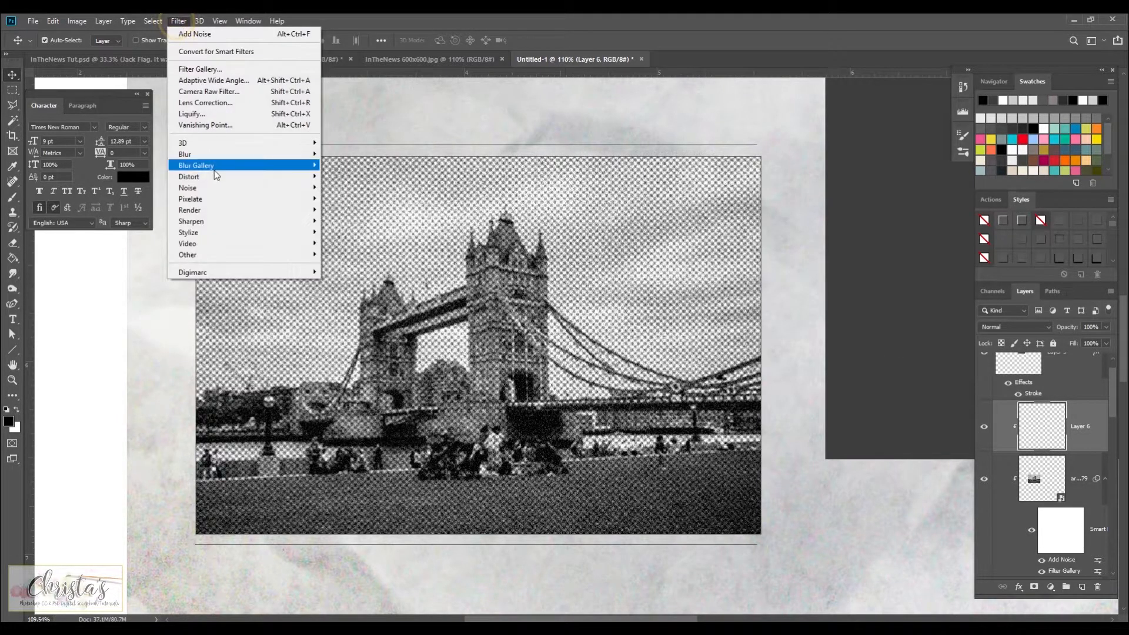
{"action": "mouse_move", "coordinate": [213, 203]}
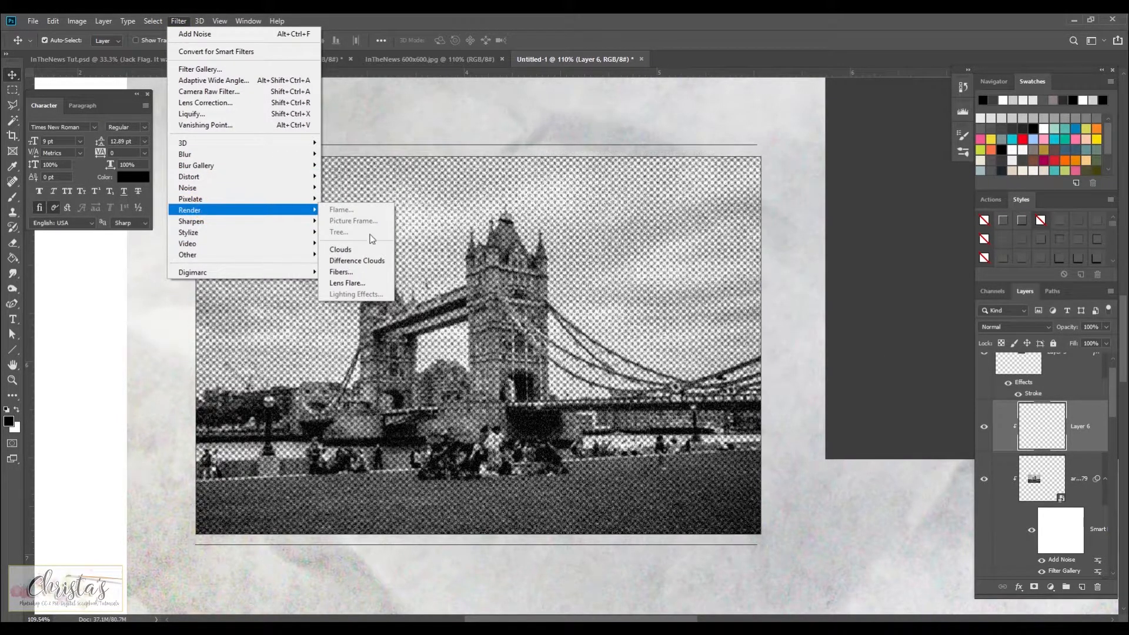
{"action": "left_click", "coordinate": [358, 248]}
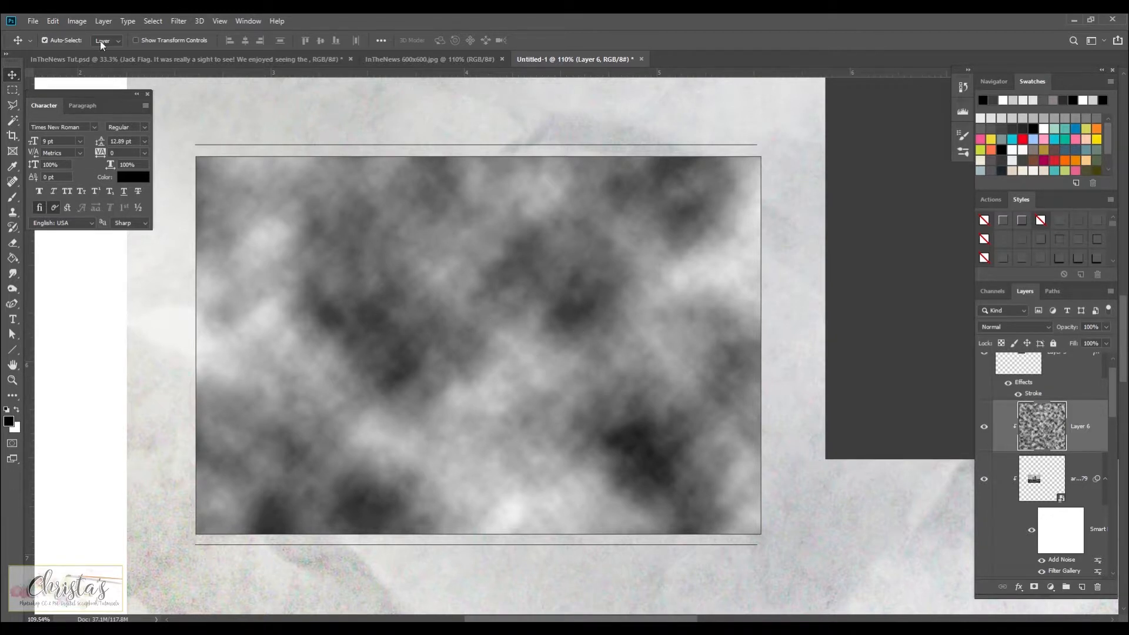
- Scale the clouds layer to 300% in width and height and commit the transformation
{"action": "left_click", "coordinate": [52, 19]}
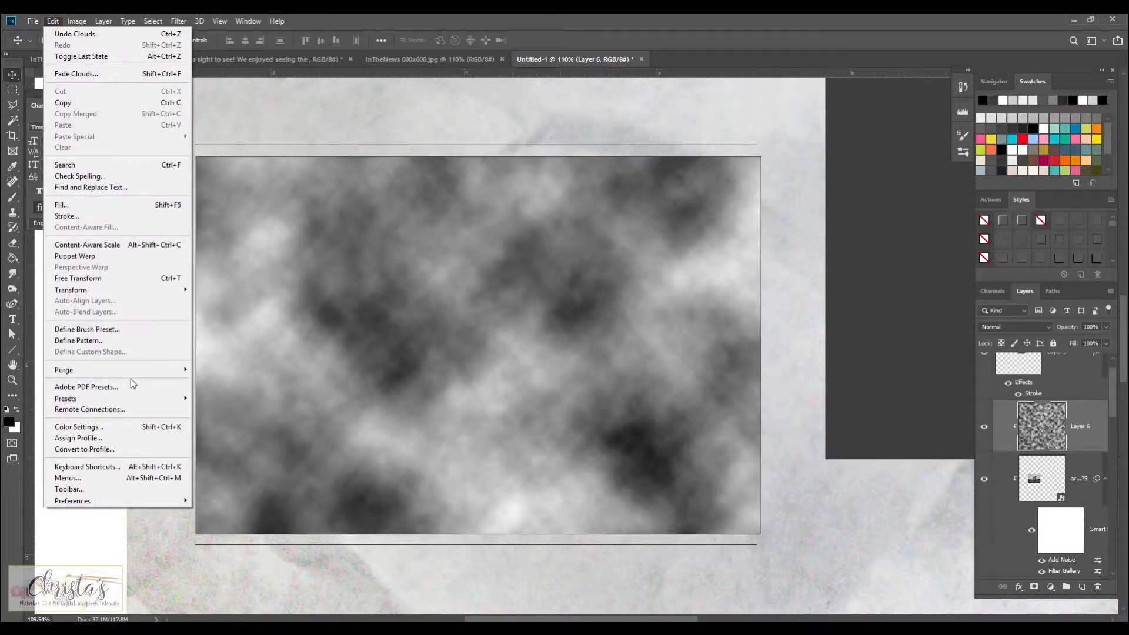
{"action": "mouse_move", "coordinate": [102, 290]}
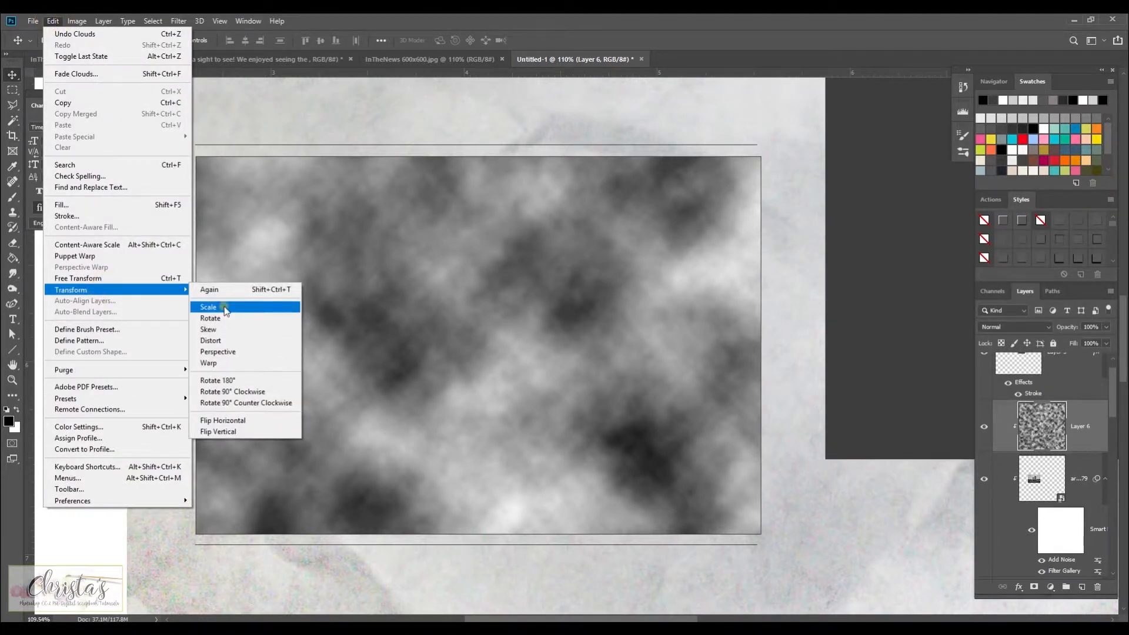
{"action": "left_click", "coordinate": [226, 307]}
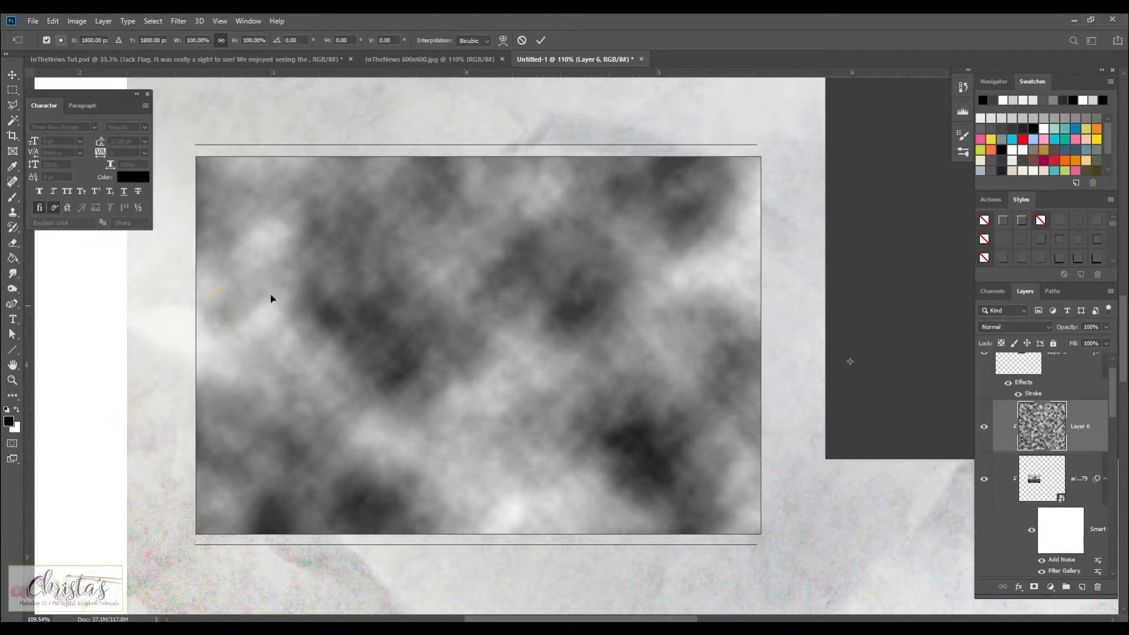
{"action": "left_click", "coordinate": [221, 41]}
{"action": "left_click", "coordinate": [188, 40]}
{"action": "type", "text": "300"}
{"action": "key", "text": "Return"}
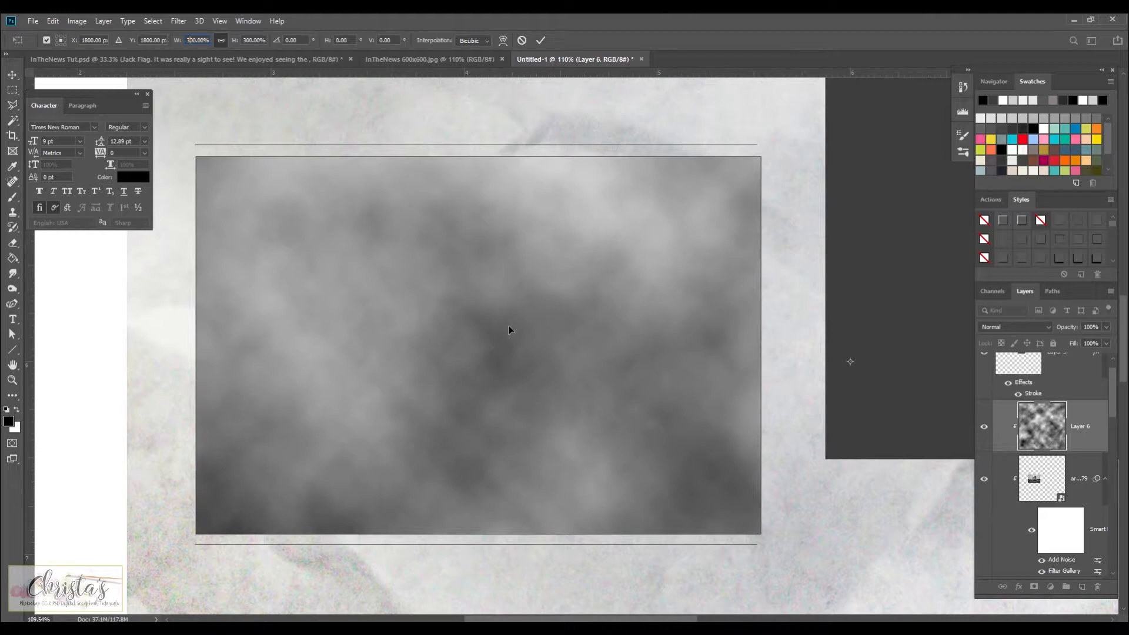
{"action": "left_click", "coordinate": [540, 41]}
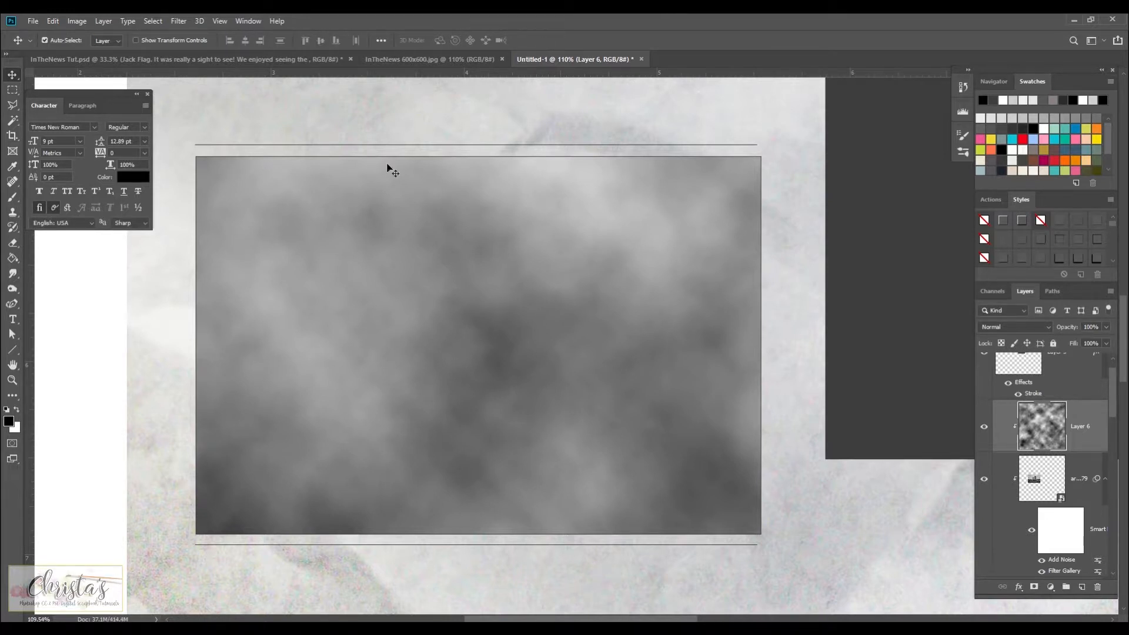
- Apply the Mezzotint filter with the Coarse Dots type to the clouds layer
{"action": "left_click", "coordinate": [178, 22]}
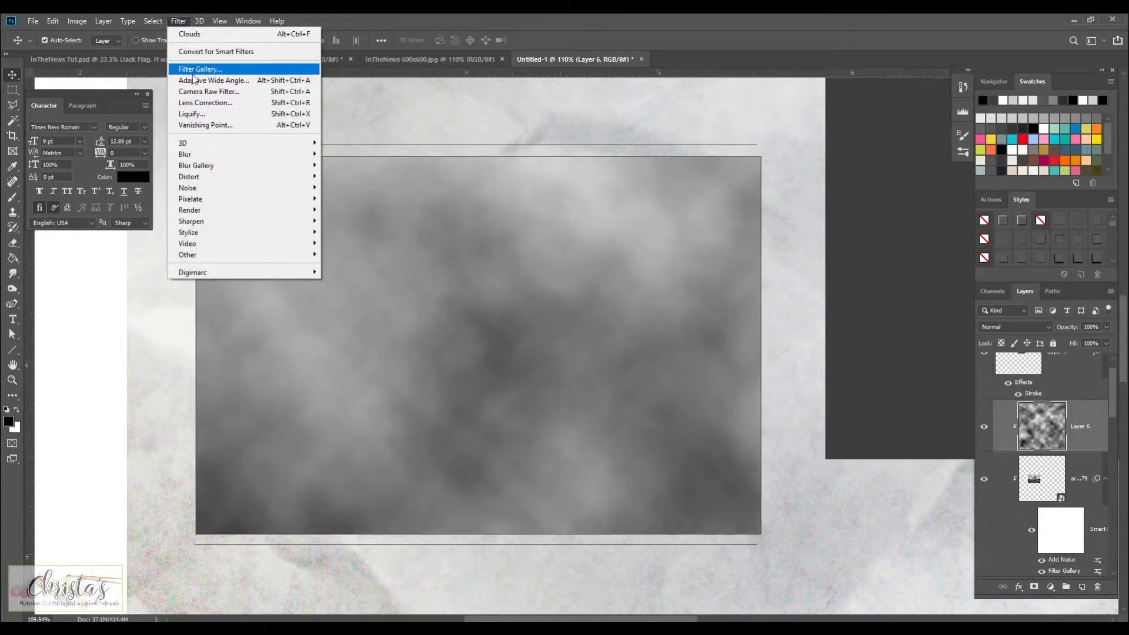
{"action": "mouse_move", "coordinate": [214, 199]}
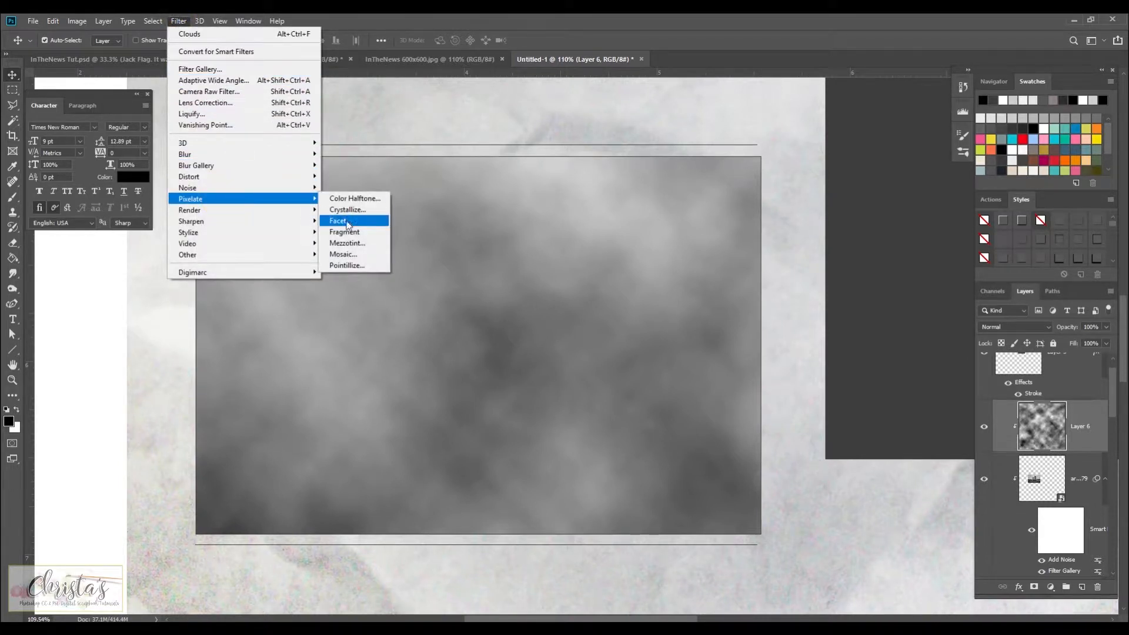
{"action": "left_click", "coordinate": [361, 243]}
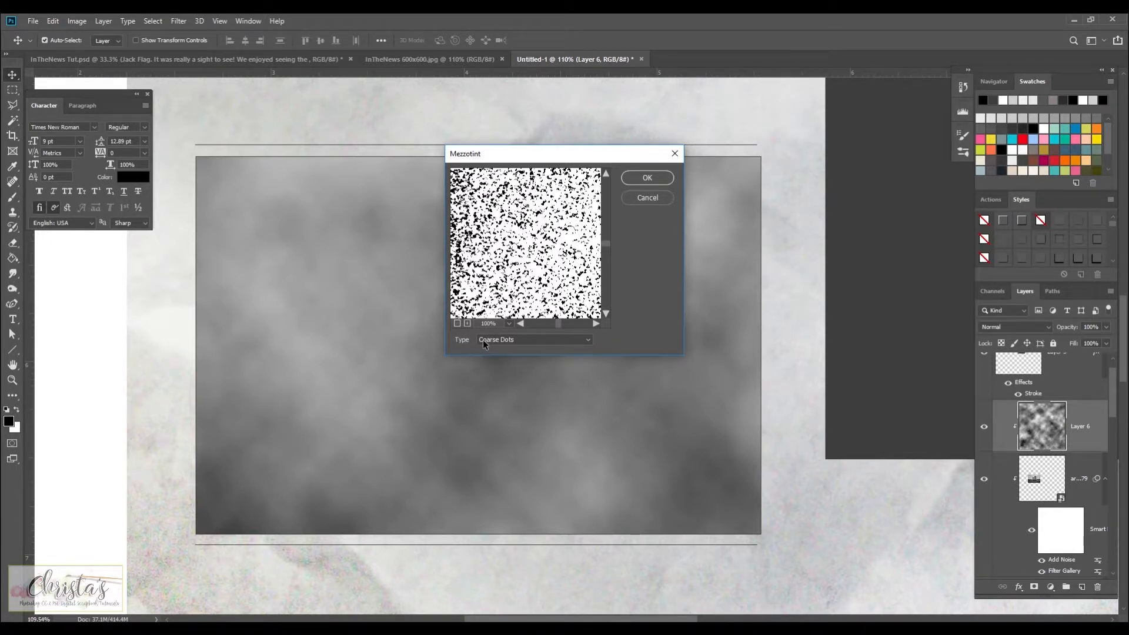
{"action": "left_click", "coordinate": [589, 340]}
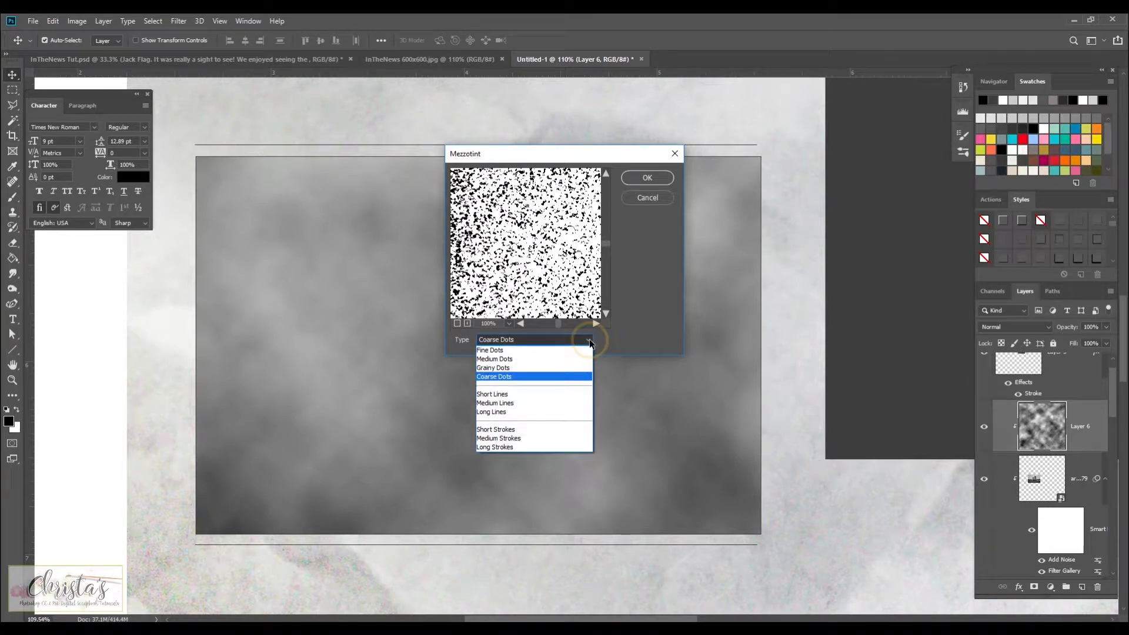
{"action": "left_click", "coordinate": [568, 377]}
{"action": "left_click", "coordinate": [644, 177]}
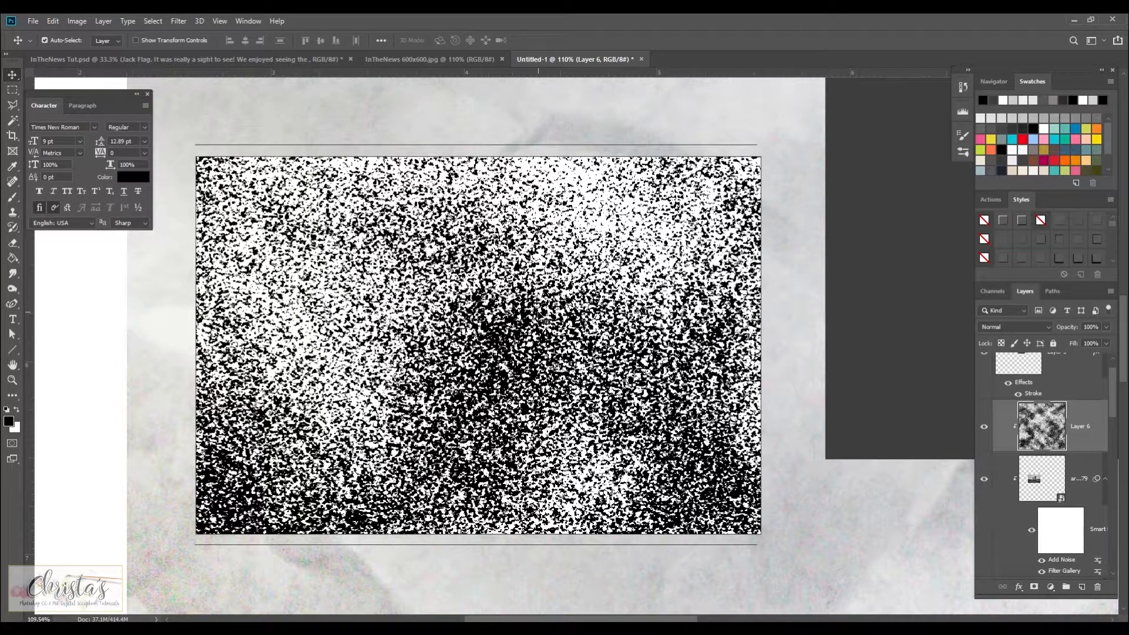
- Set the mezzotint layer's blend mode to Overlay and lower its opacity to 19%
{"action": "left_click", "coordinate": [1014, 325]}
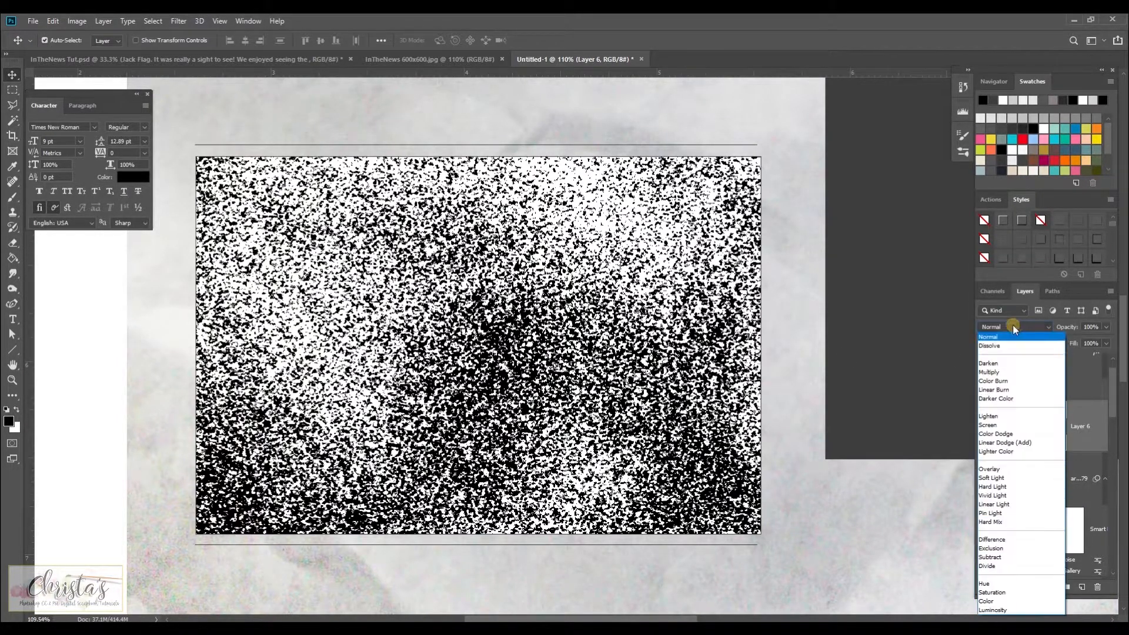
{"action": "left_click", "coordinate": [998, 470]}
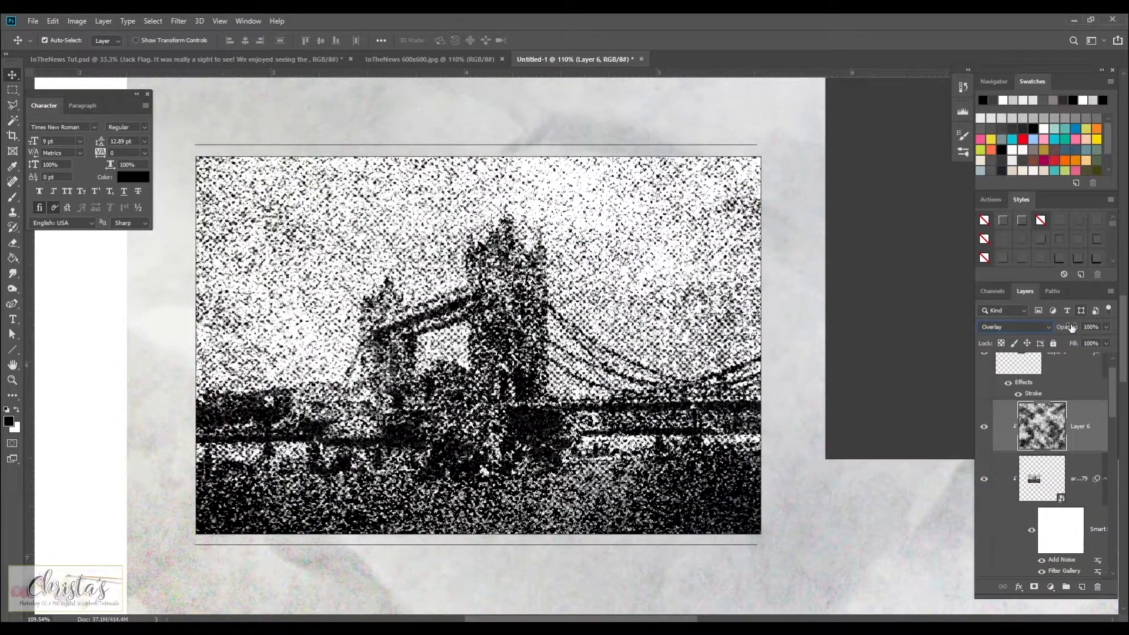
{"action": "left_click_drag", "start_coordinate": [1072, 327], "coordinate": [1021, 333]}
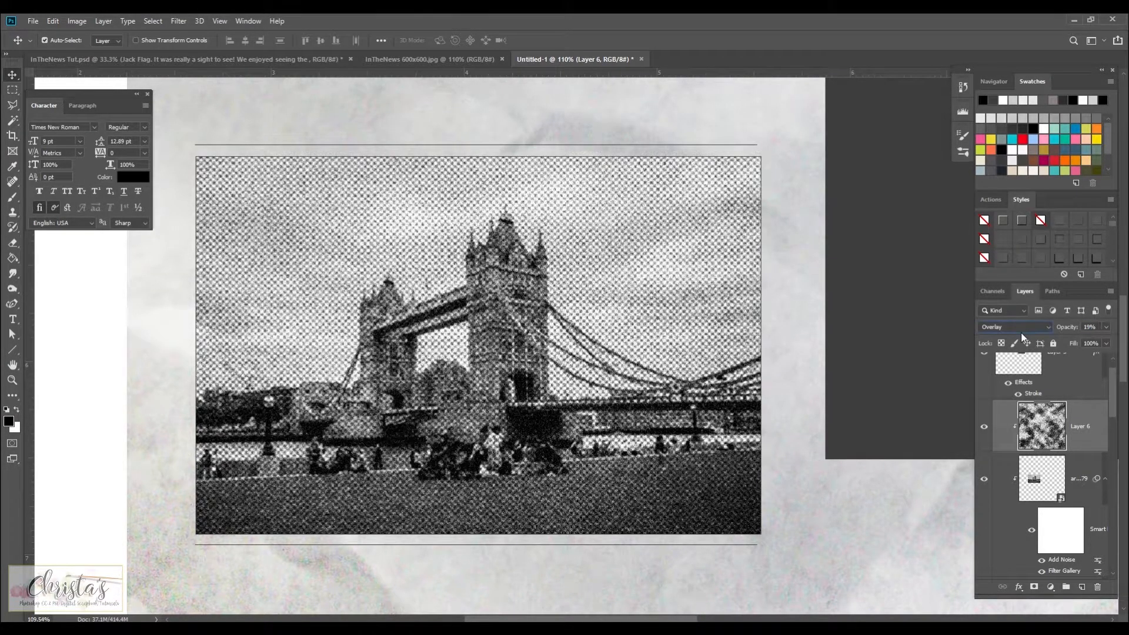
{"action": "left_click", "coordinate": [1081, 426]}
- Add an Exposure adjustment layer above the mezzotint layer and clip it to the bridge photo's layers
{"action": "left_click", "coordinate": [849, 515]}
{"action": "scroll", "coordinate": [838, 495], "scroll_direction": "down", "scroll_amount": 3}
{"action": "scroll", "coordinate": [842, 497], "scroll_direction": "down", "scroll_amount": 5}
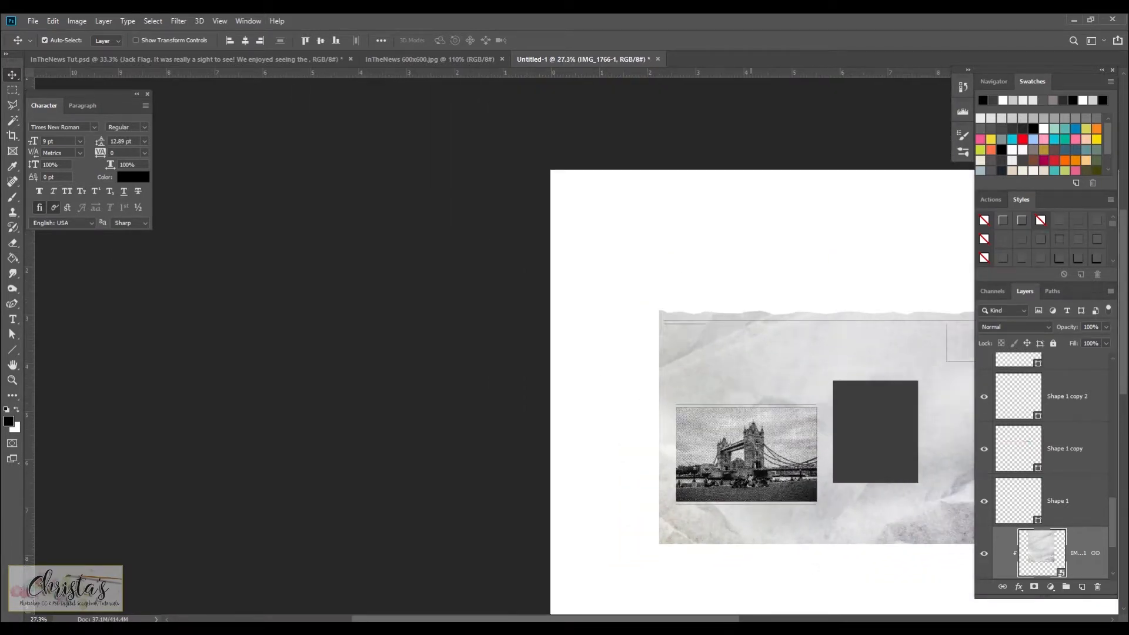
{"action": "left_click_drag", "start_coordinate": [642, 620], "coordinate": [723, 620]}
{"action": "scroll", "coordinate": [847, 518], "scroll_direction": "up", "scroll_amount": 2}
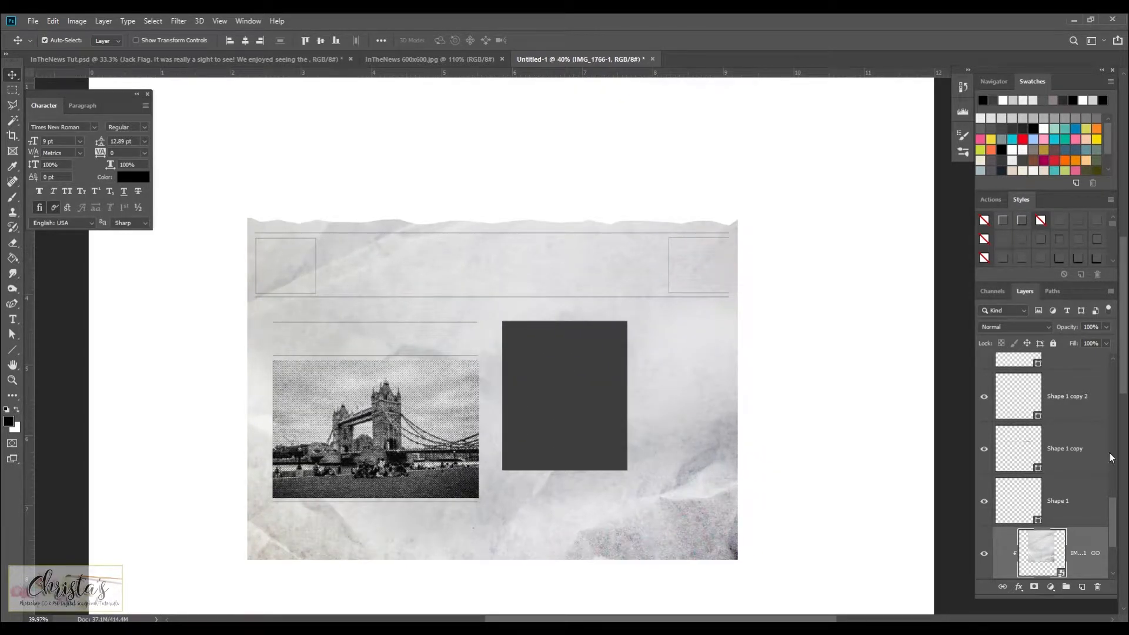
{"action": "scroll", "coordinate": [1066, 469], "scroll_direction": "up", "scroll_amount": 6}
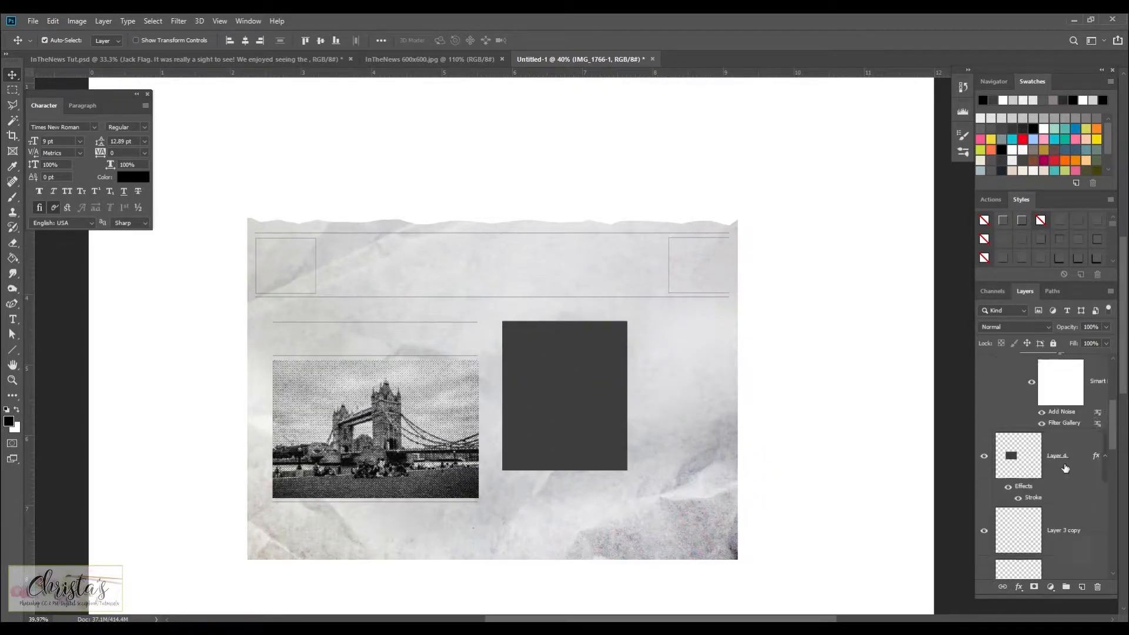
{"action": "left_click", "coordinate": [1081, 419]}
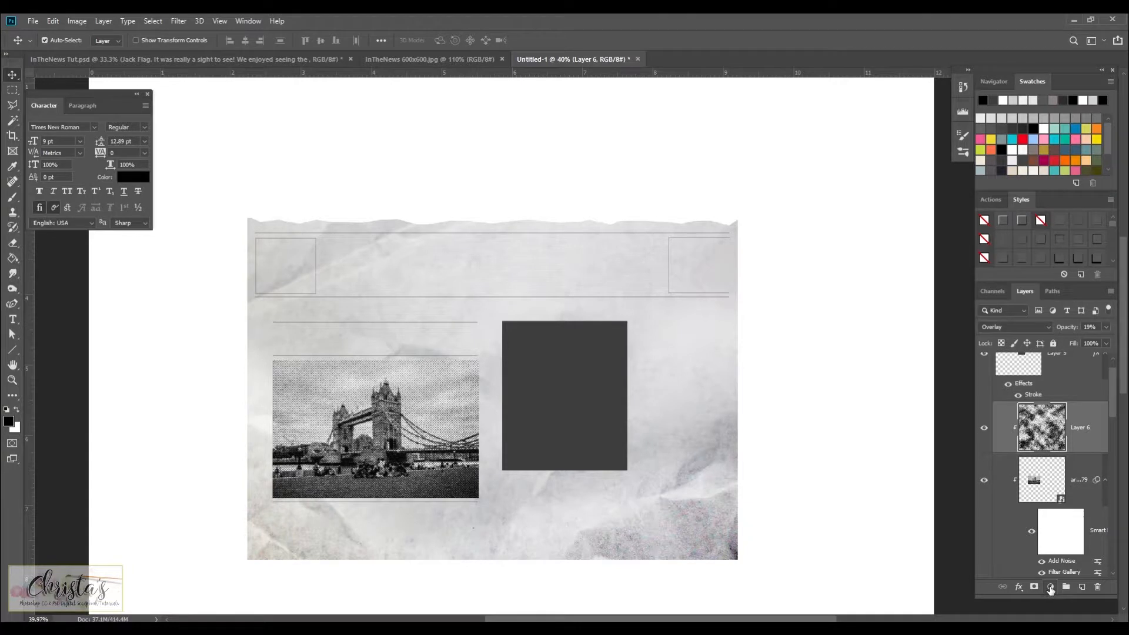
{"action": "left_click", "coordinate": [1051, 590]}
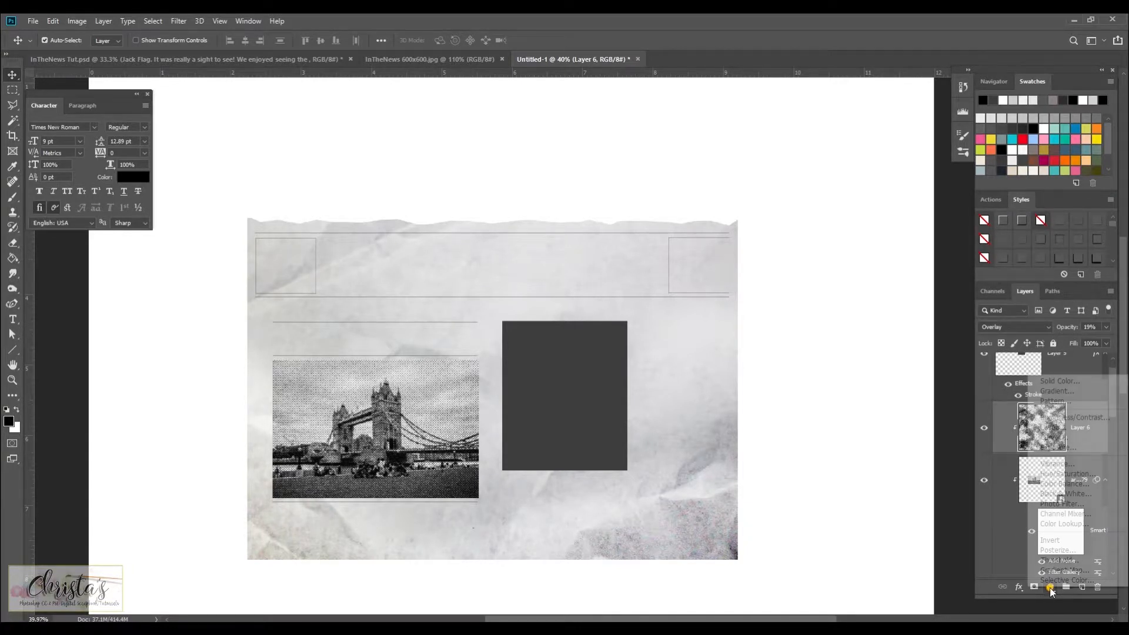
{"action": "left_click", "coordinate": [1058, 447]}
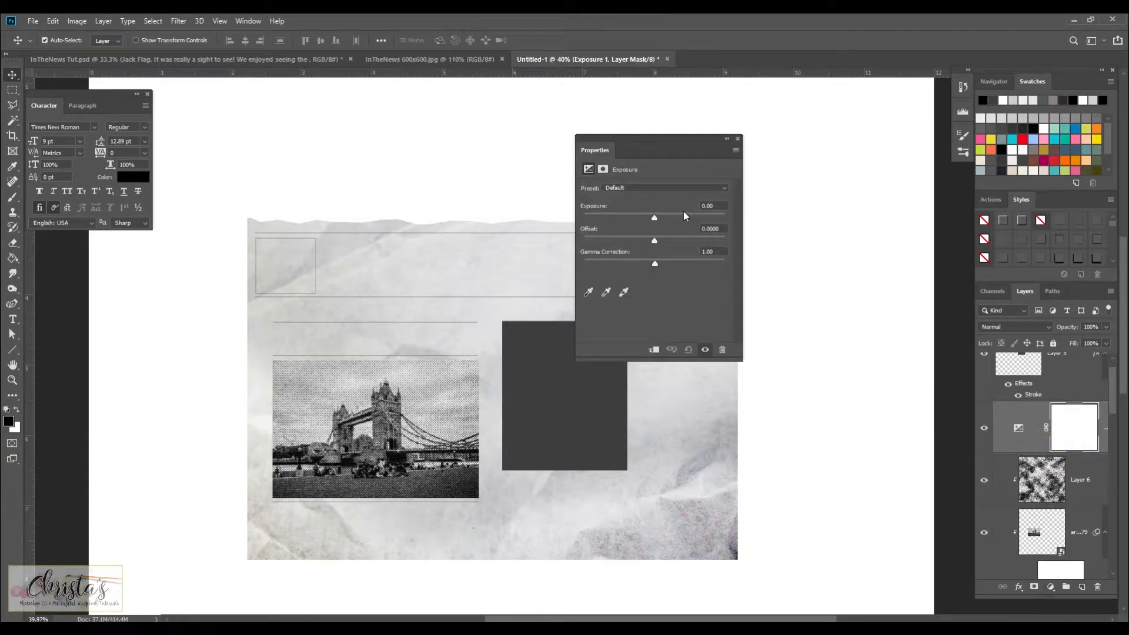
{"action": "left_click_drag", "start_coordinate": [654, 219], "coordinate": [656, 217]}
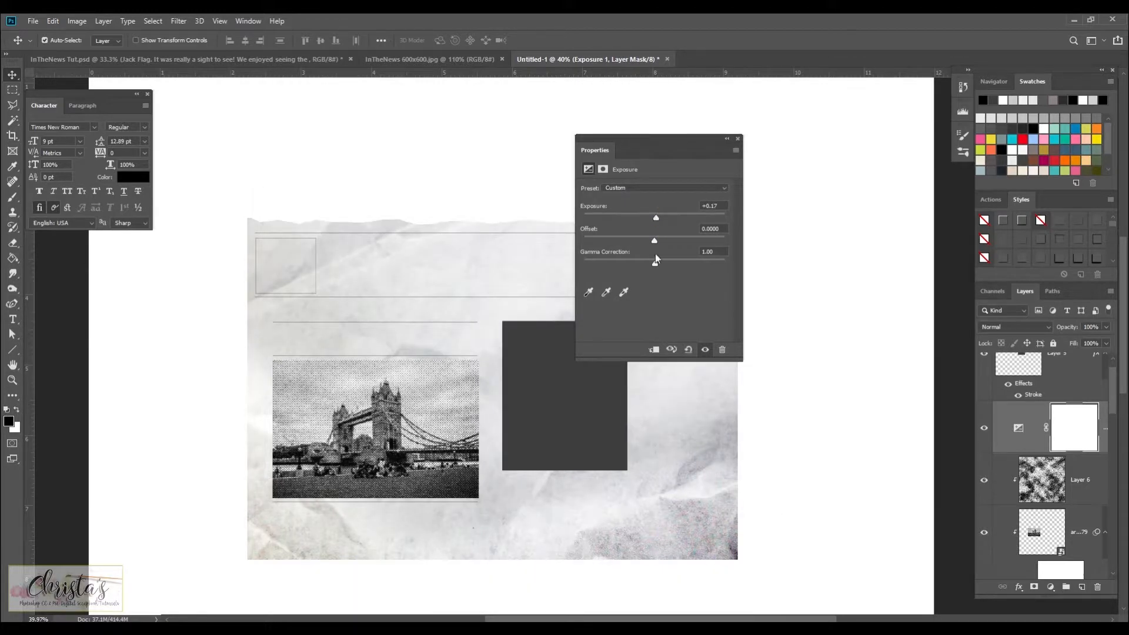
{"action": "left_click", "coordinate": [654, 350]}
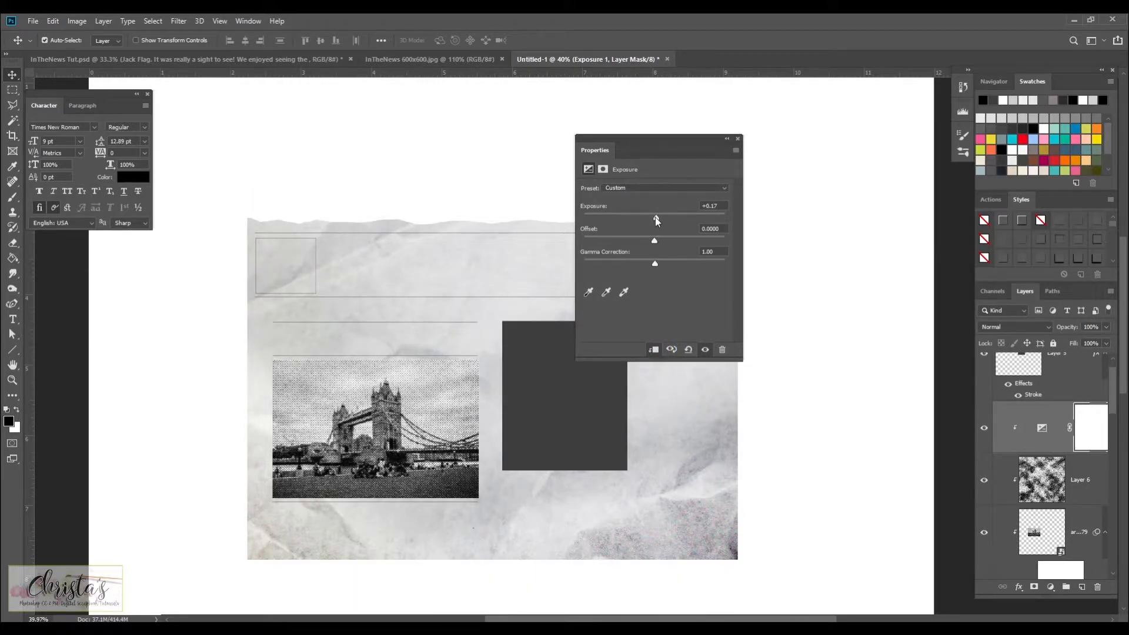
- Set the clipped adjustment's Exposure to -0.22 and Offset to +0.0750 to fade the blacks in the bridge photo
{"action": "left_click_drag", "start_coordinate": [655, 217], "coordinate": [661, 240]}
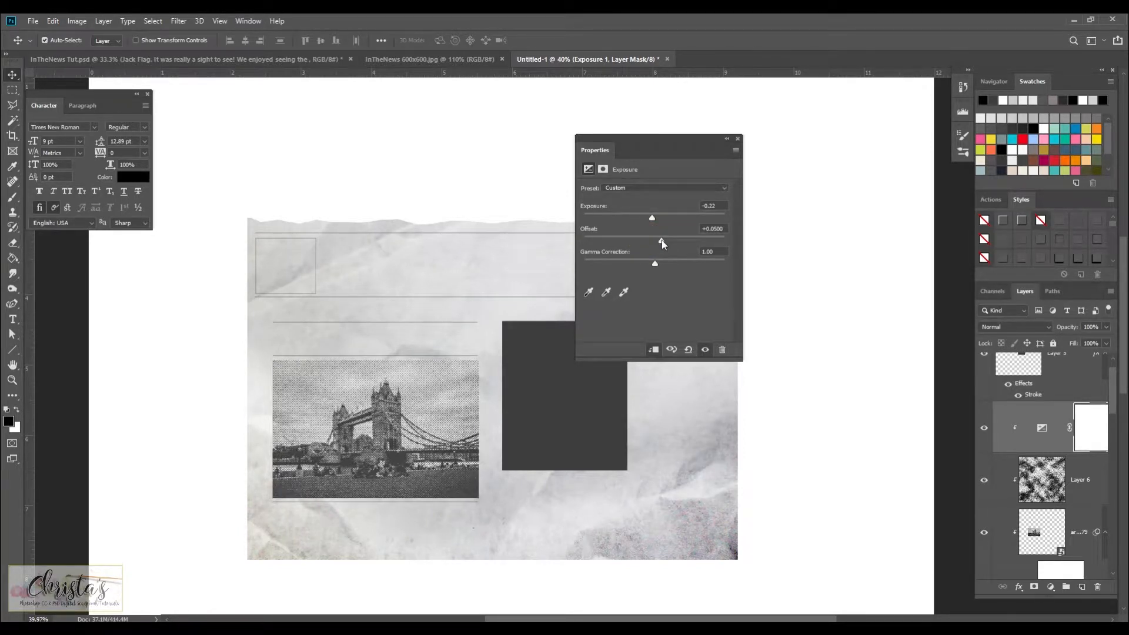
{"action": "left_click_drag", "start_coordinate": [661, 240], "coordinate": [666, 240]}
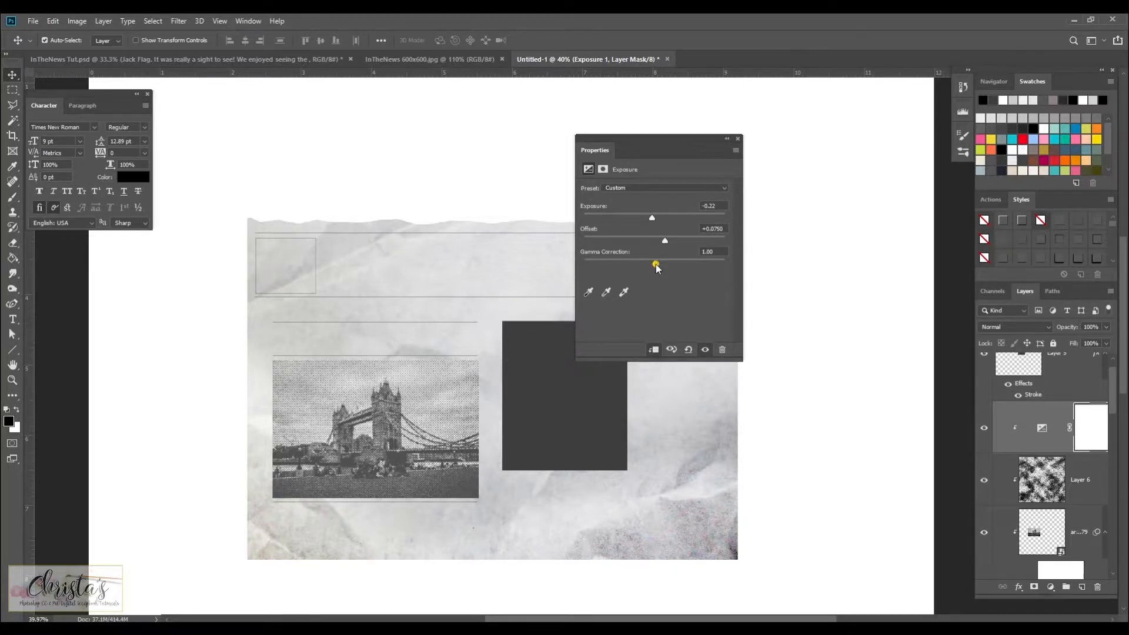
{"action": "left_click_drag", "start_coordinate": [654, 267], "coordinate": [654, 268]}
{"action": "left_click", "coordinate": [738, 139]}
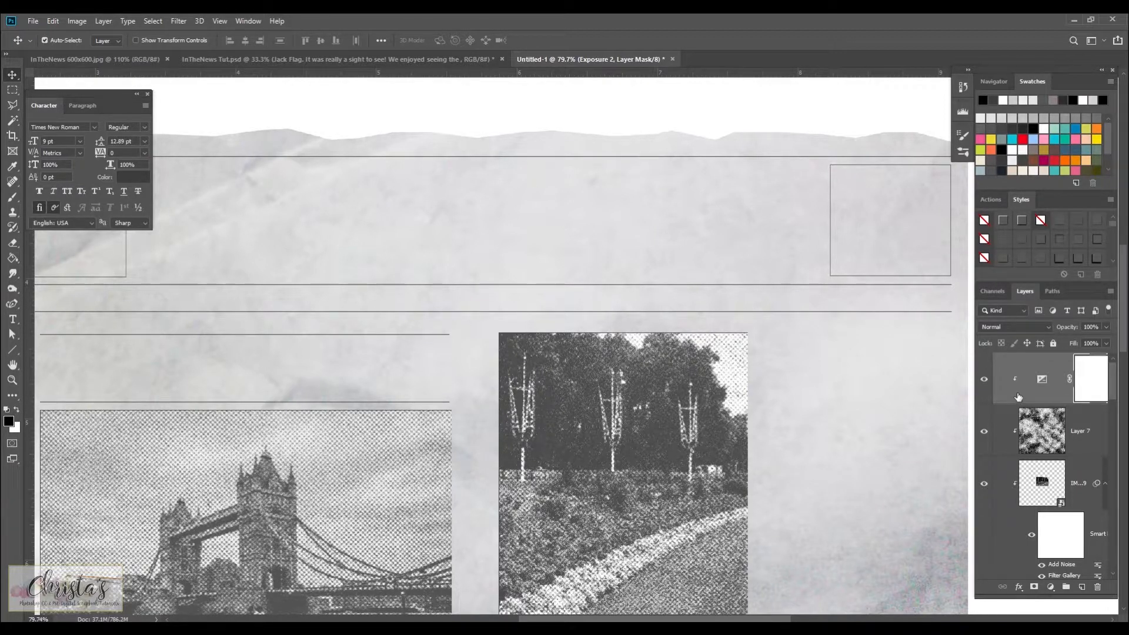
- Group all layers from Layer 4 up to the topmost Exposure adjustment and name the group Photos
{"action": "scroll", "coordinate": [1019, 406], "scroll_direction": "down", "scroll_amount": 6}
{"action": "scroll", "coordinate": [1019, 397], "scroll_direction": "down", "scroll_amount": 2}
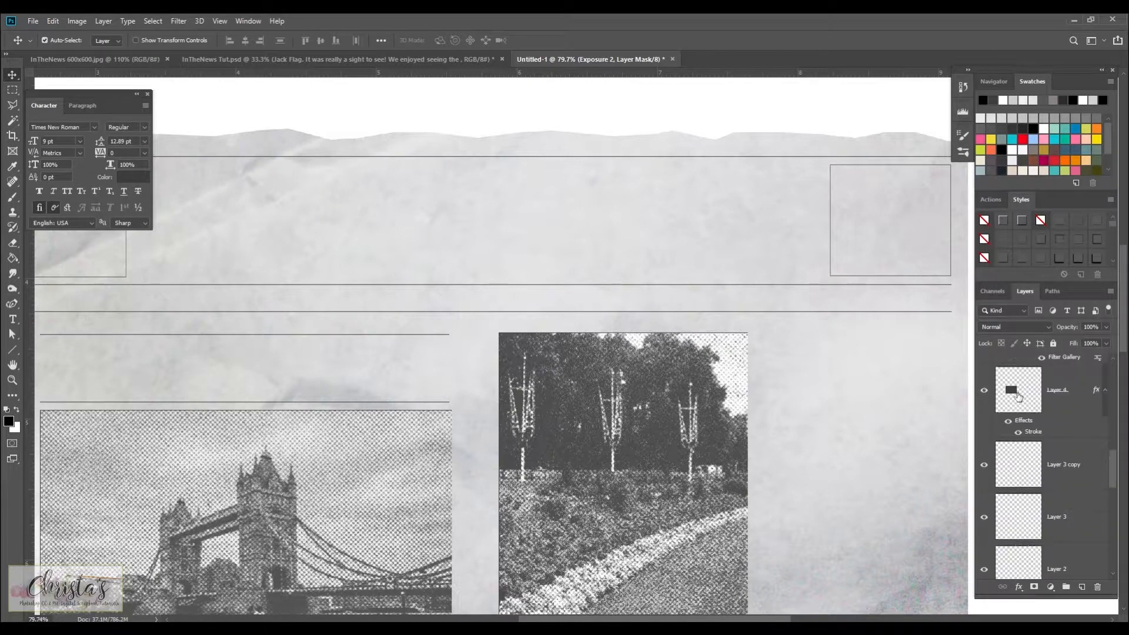
{"action": "left_click", "coordinate": [1066, 394]}
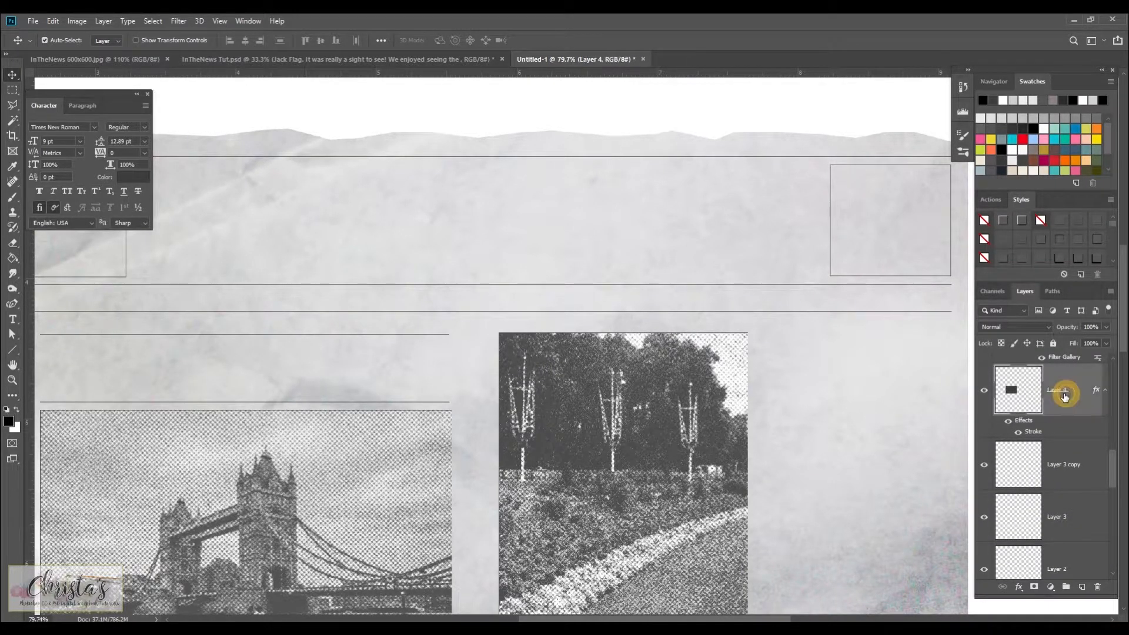
{"action": "scroll", "coordinate": [1066, 398], "scroll_direction": "up", "scroll_amount": 3}
{"action": "scroll", "coordinate": [1065, 398], "scroll_direction": "up", "scroll_amount": 2}
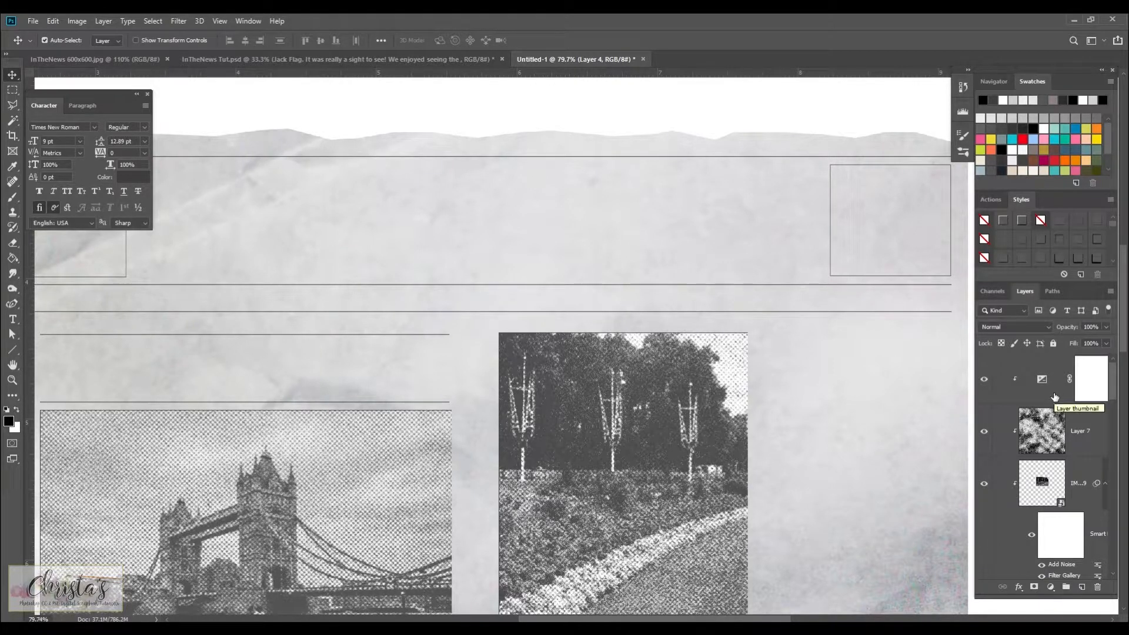
{"action": "left_click", "coordinate": [1055, 398], "text": "shift"}
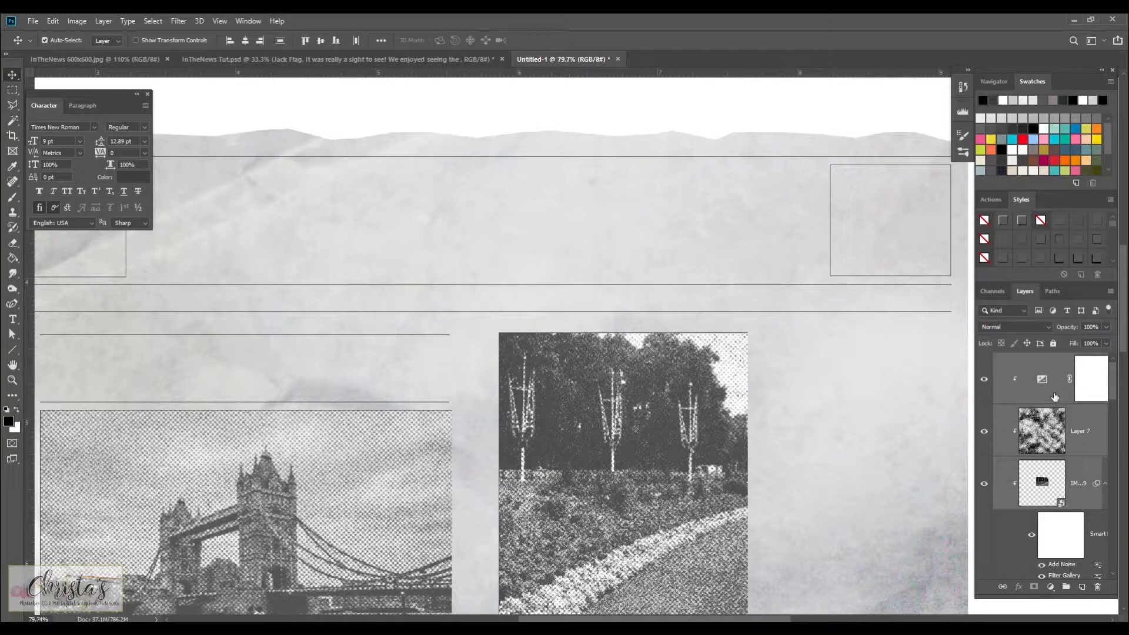
{"action": "left_click", "coordinate": [1066, 588]}
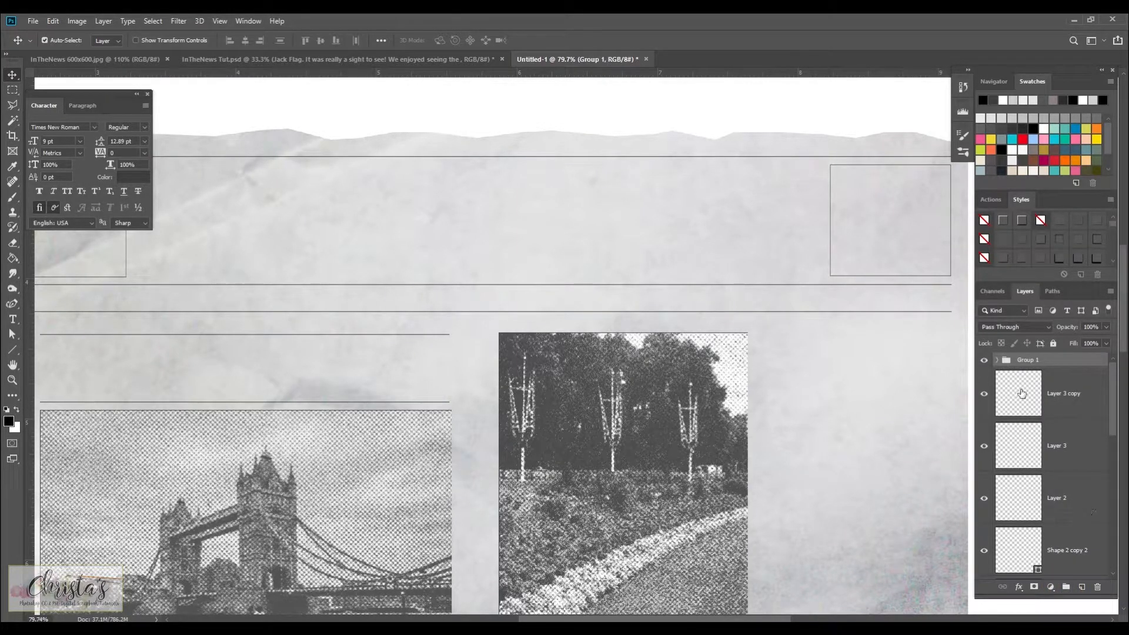
{"action": "double_click", "coordinate": [1025, 361]}
{"action": "type", "text": "Photos"}
{"action": "key", "text": "Return"}
- Toggle the visibility of Layer 3 copy, Layer 3, Layer 2 and Shape 2 copy 2 to check what each contains
{"action": "left_click", "coordinate": [984, 394]}
{"action": "left_click", "coordinate": [984, 394]}
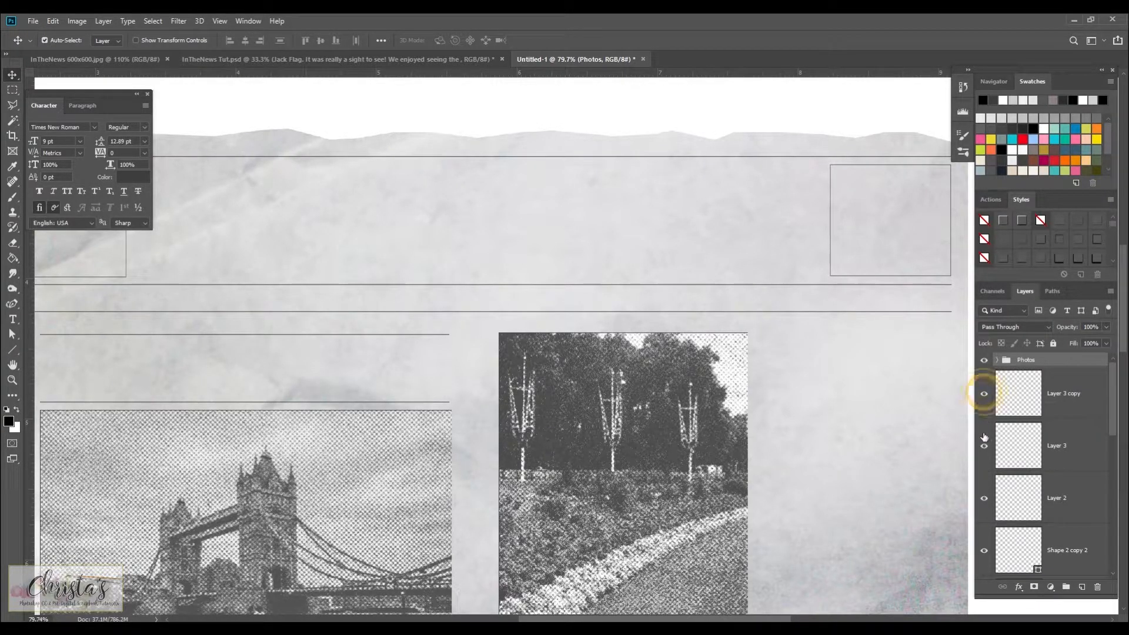
{"action": "left_click", "coordinate": [984, 446]}
{"action": "left_click", "coordinate": [984, 446]}
{"action": "left_click", "coordinate": [984, 498]}
{"action": "left_click", "coordinate": [984, 499]}
{"action": "left_click", "coordinate": [984, 551]}
{"action": "left_click", "coordinate": [985, 551]}
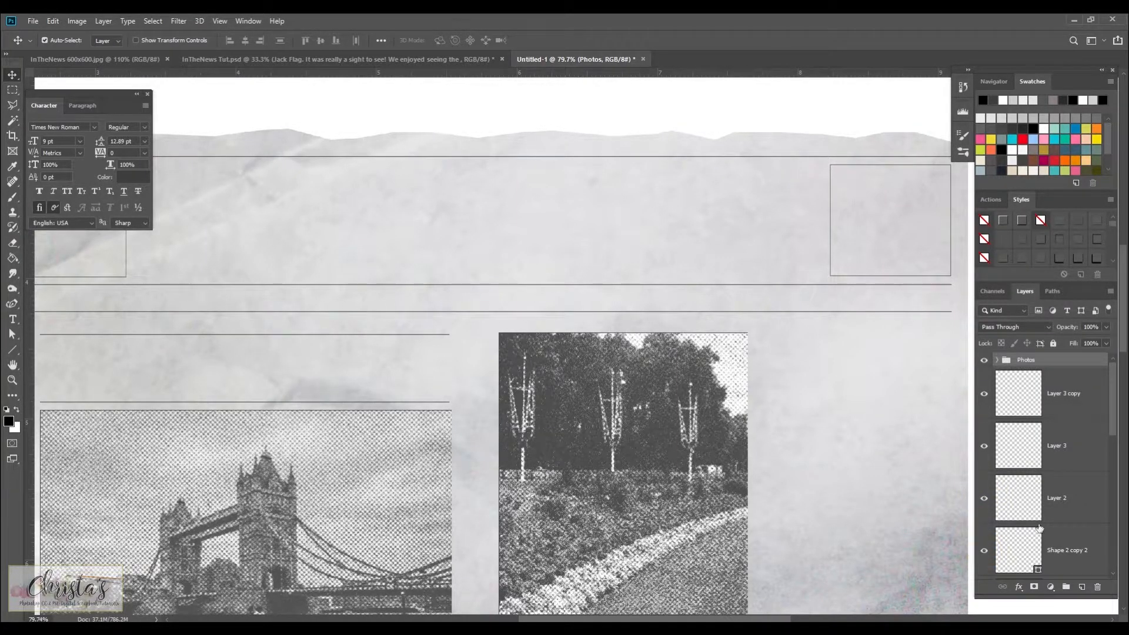
- Group all layers from Layer 3 copy down to Shape 1 and name the group "lines and booxes"
{"action": "left_click", "coordinate": [1070, 399]}
{"action": "scroll", "coordinate": [1062, 471], "scroll_direction": "down", "scroll_amount": 1}
{"action": "scroll", "coordinate": [1063, 472], "scroll_direction": "down", "scroll_amount": 4}
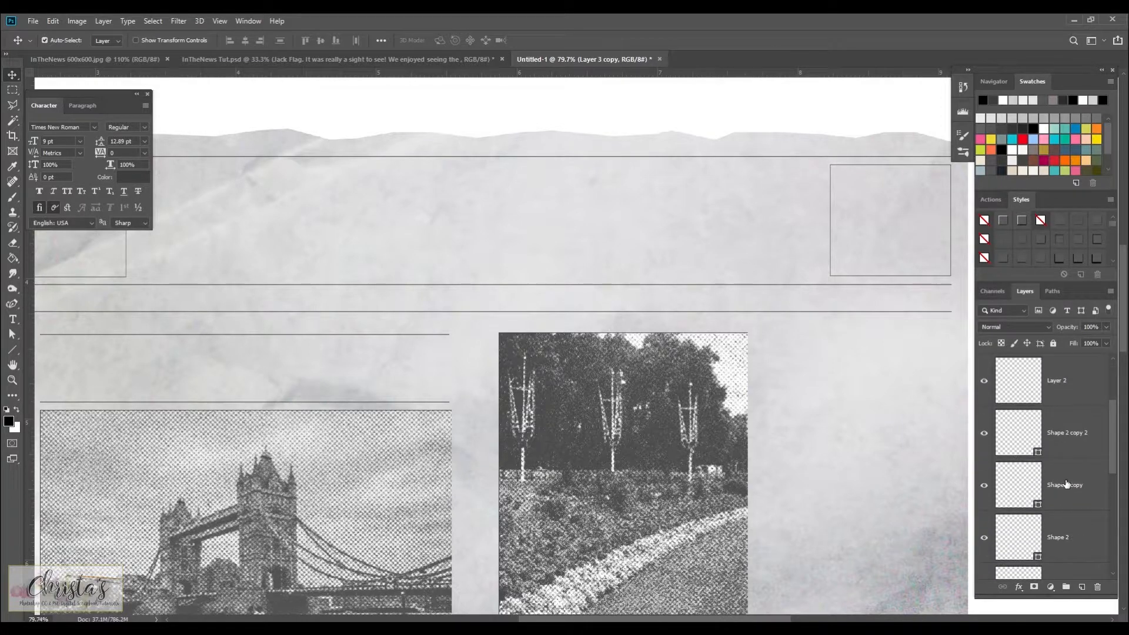
{"action": "scroll", "coordinate": [1069, 491], "scroll_direction": "down", "scroll_amount": 2}
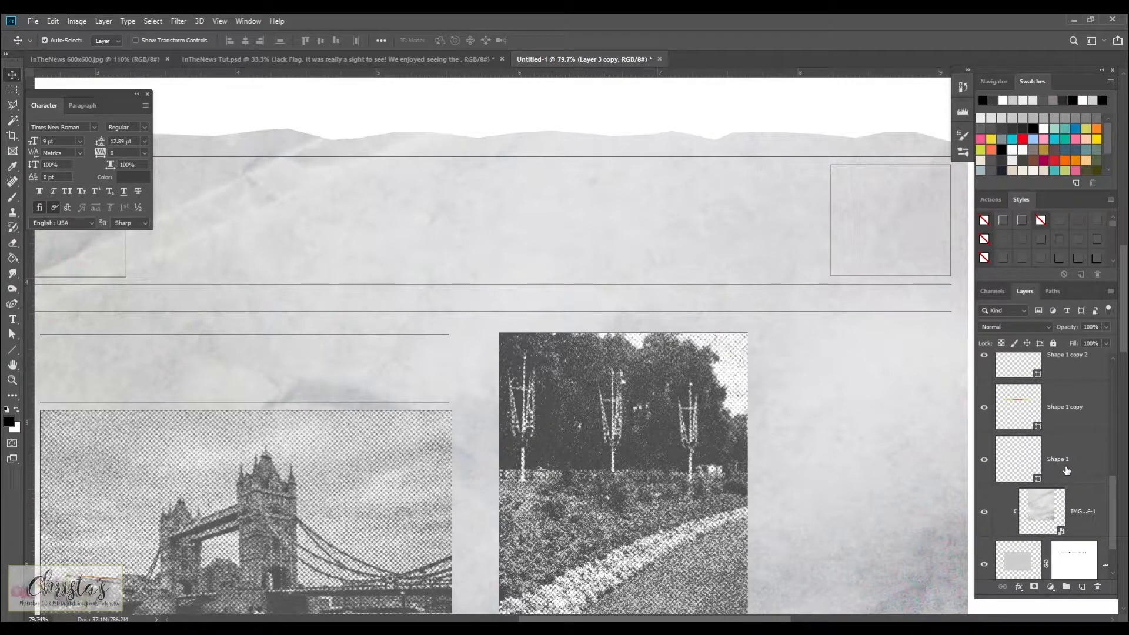
{"action": "left_click", "coordinate": [1065, 462], "text": "shift"}
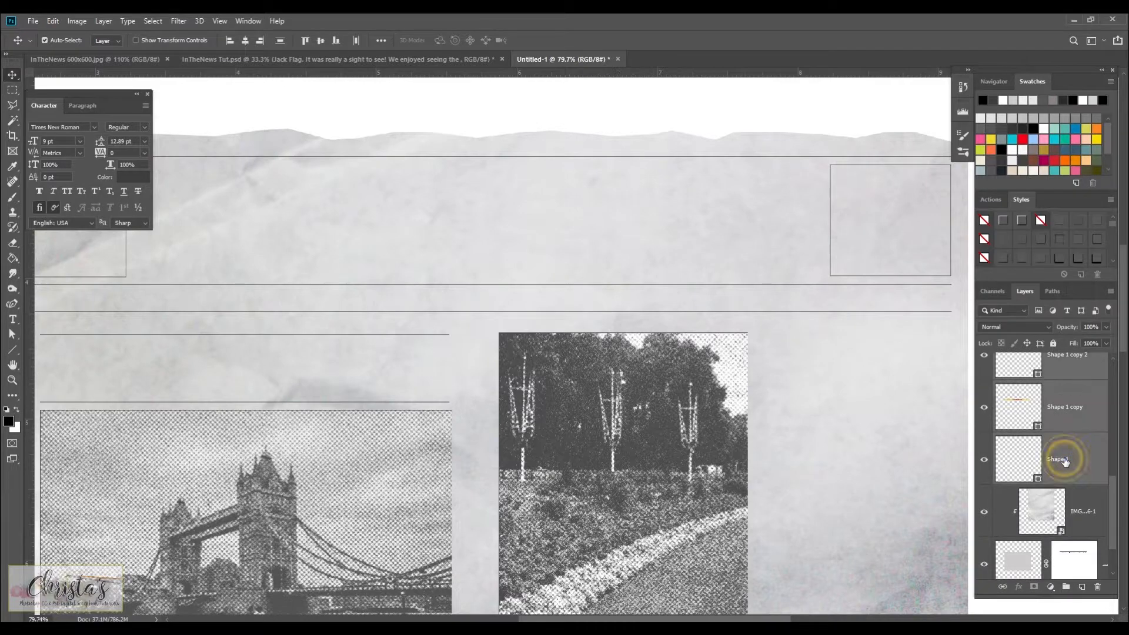
{"action": "left_click", "coordinate": [1066, 588]}
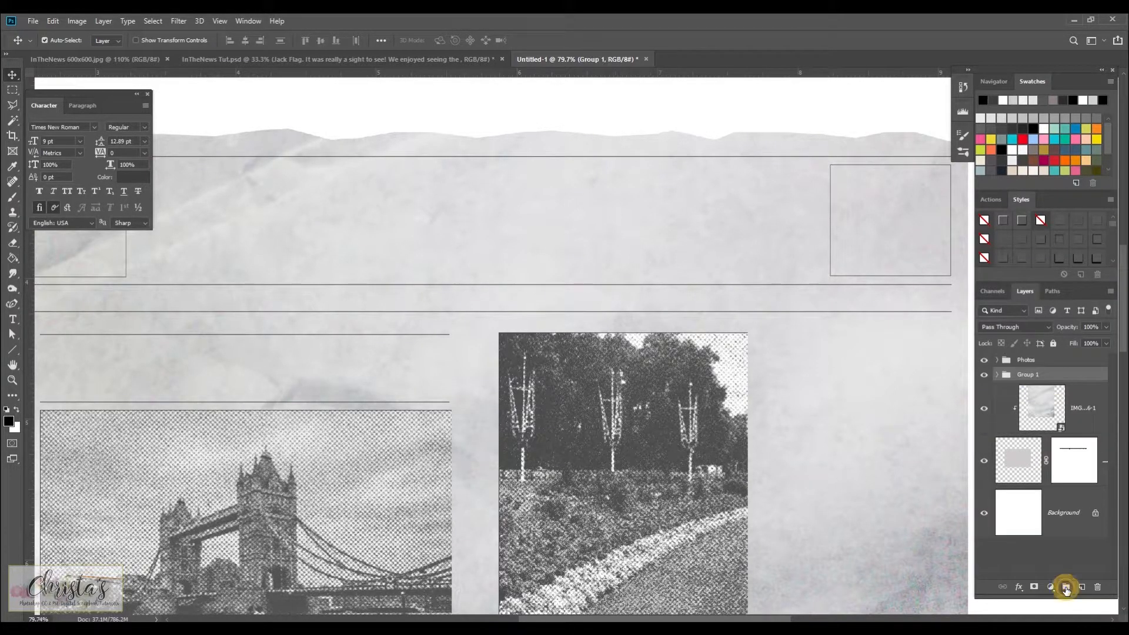
{"action": "double_click", "coordinate": [1029, 375]}
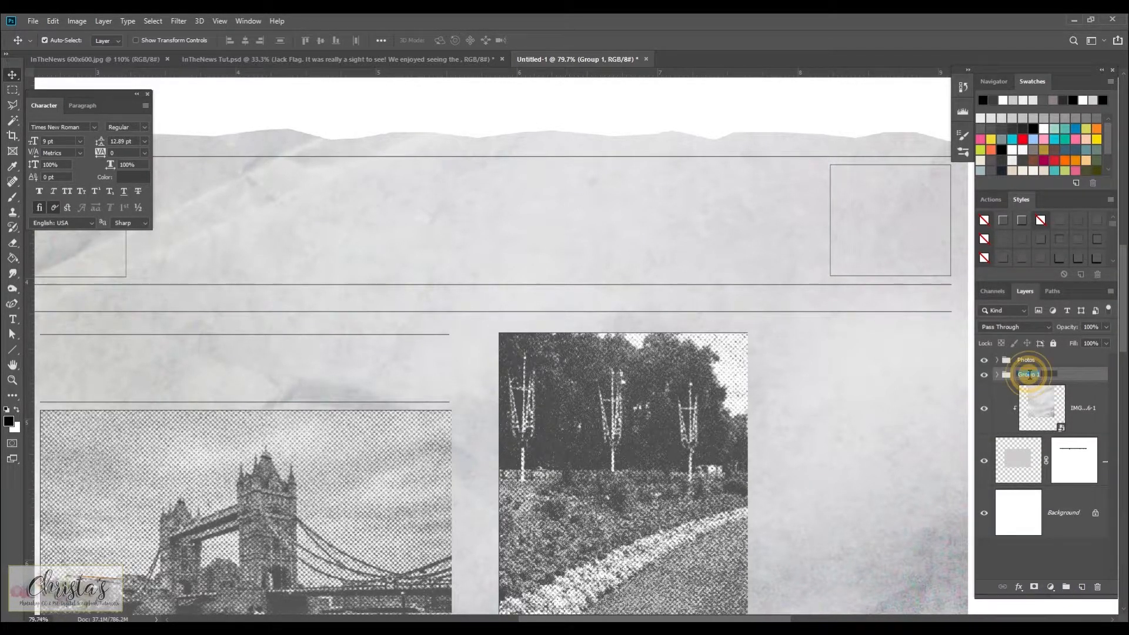
{"action": "key", "text": "BackSpace"}
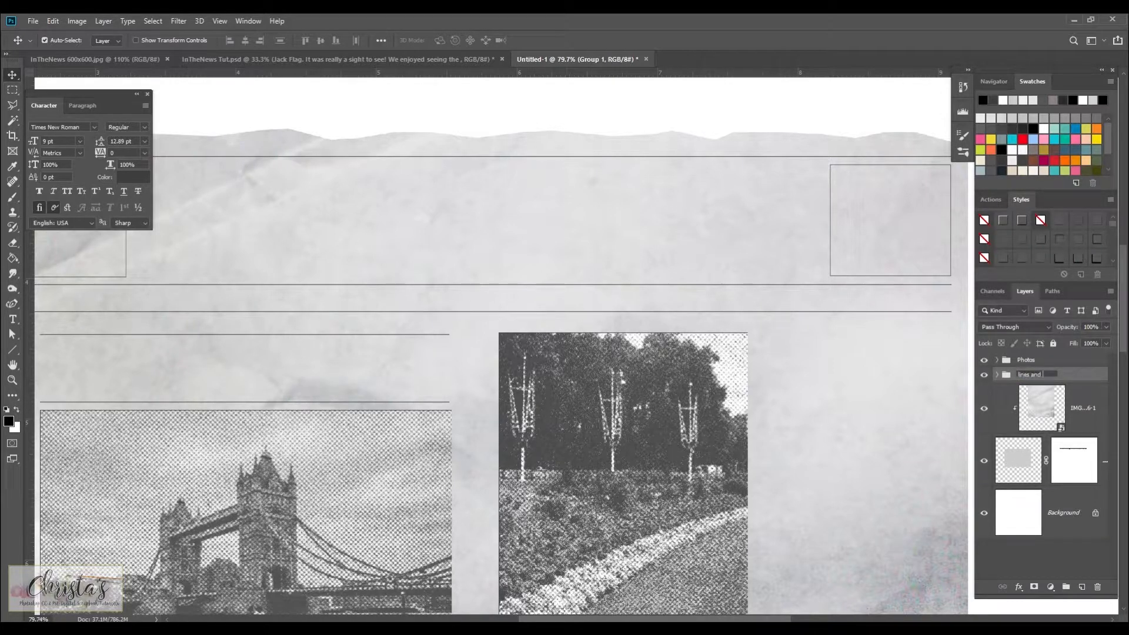
{"action": "type", "text": "lines and boxes"}
{"action": "key", "text": "Return"}
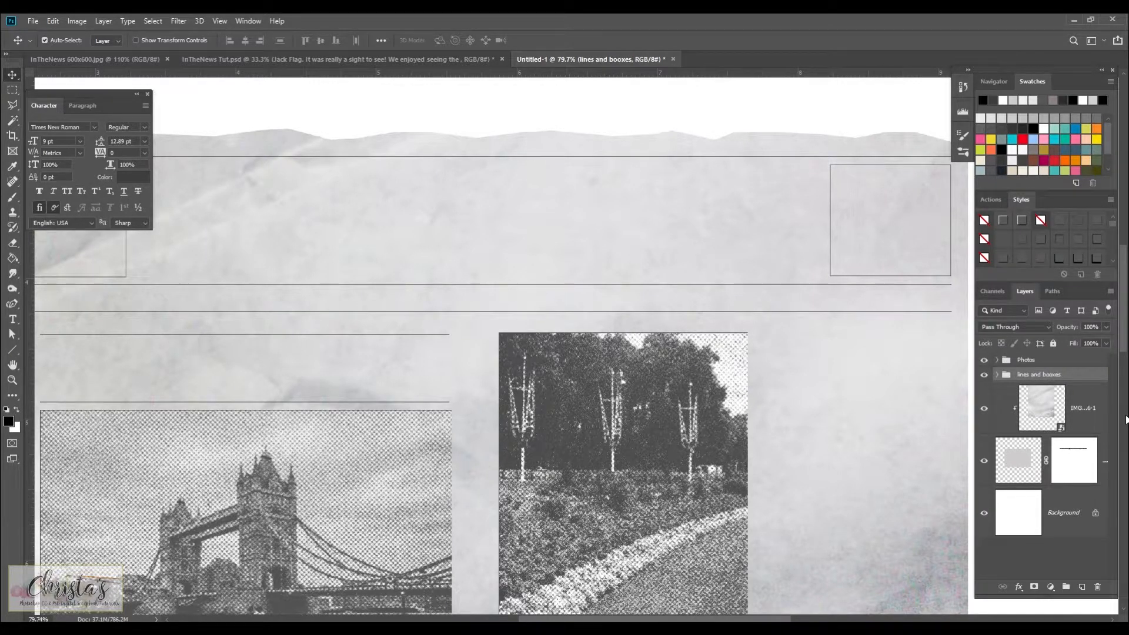
{"action": "scroll", "coordinate": [1066, 371], "scroll_direction": "up", "scroll_amount": 2}
{"action": "scroll", "coordinate": [1066, 372], "scroll_direction": "down", "scroll_amount": 2}
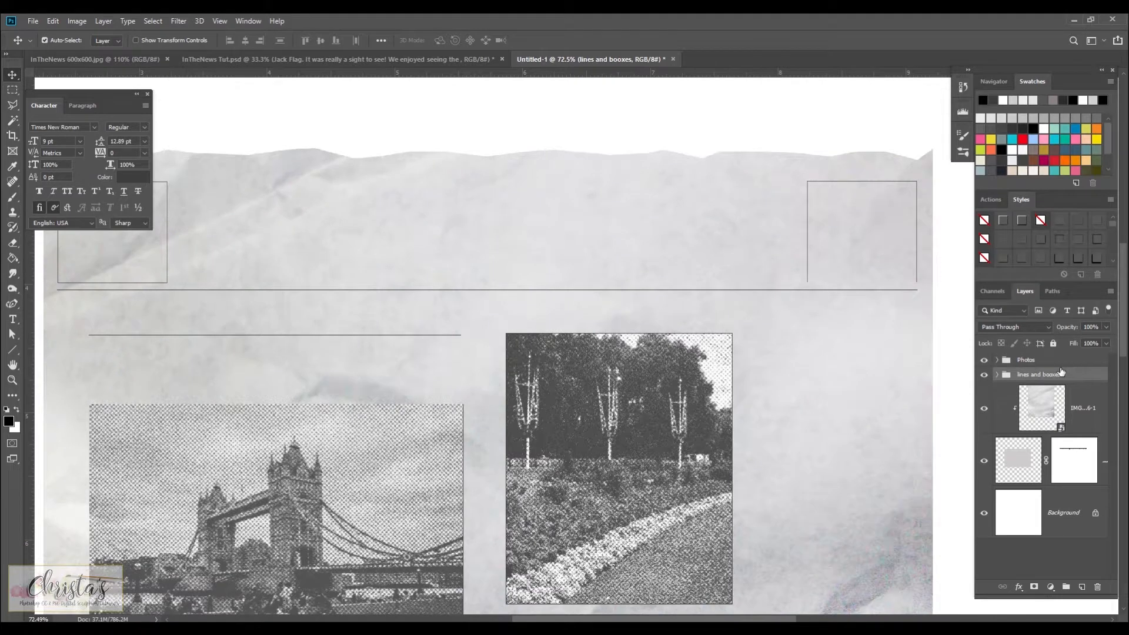
{"action": "scroll", "coordinate": [1062, 372], "scroll_direction": "down", "scroll_amount": 1}
{"action": "scroll", "coordinate": [1062, 371], "scroll_direction": "up", "scroll_amount": 2}
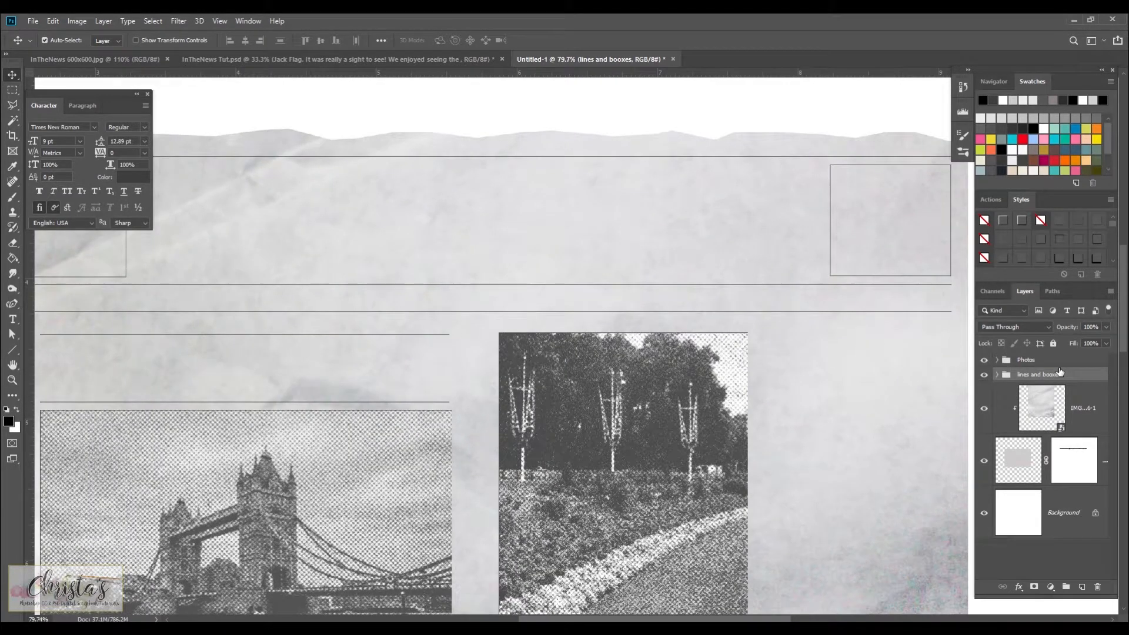
- Add a new layer above the Photos group and set the type to Old English Text MT at 72 pt
{"action": "left_click", "coordinate": [1045, 360]}
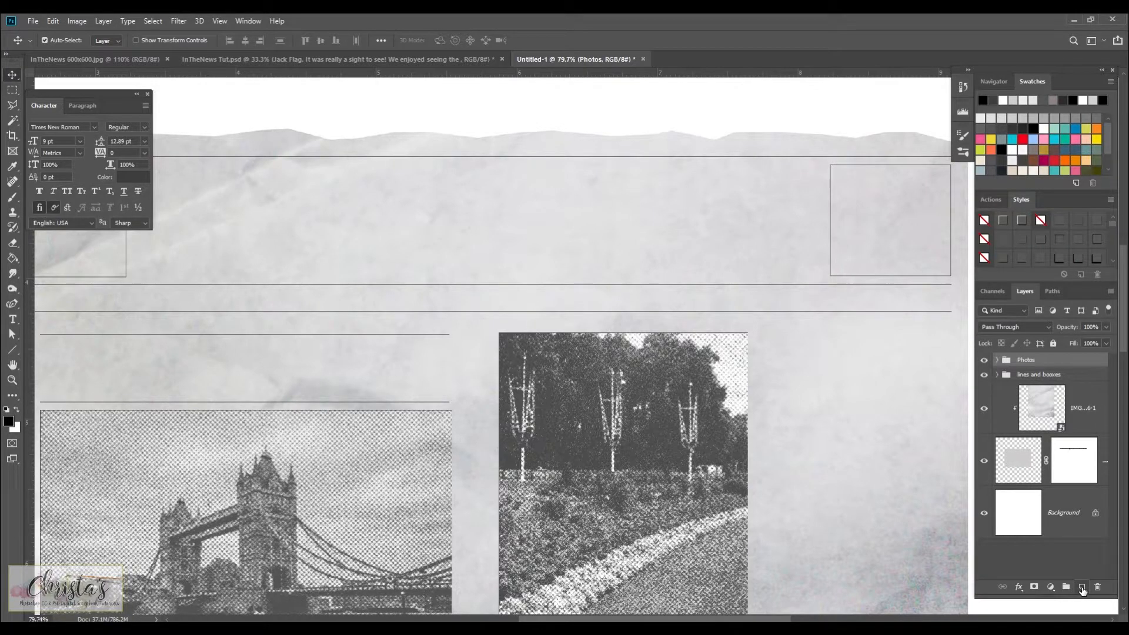
{"action": "left_click", "coordinate": [1082, 588]}
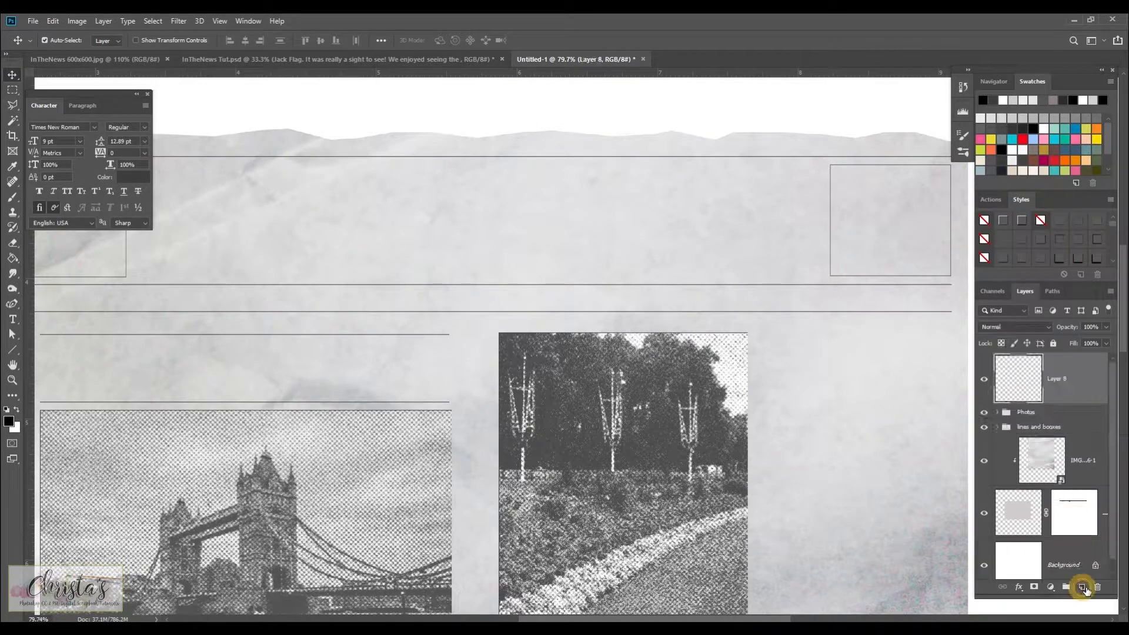
{"action": "left_click", "coordinate": [95, 127]}
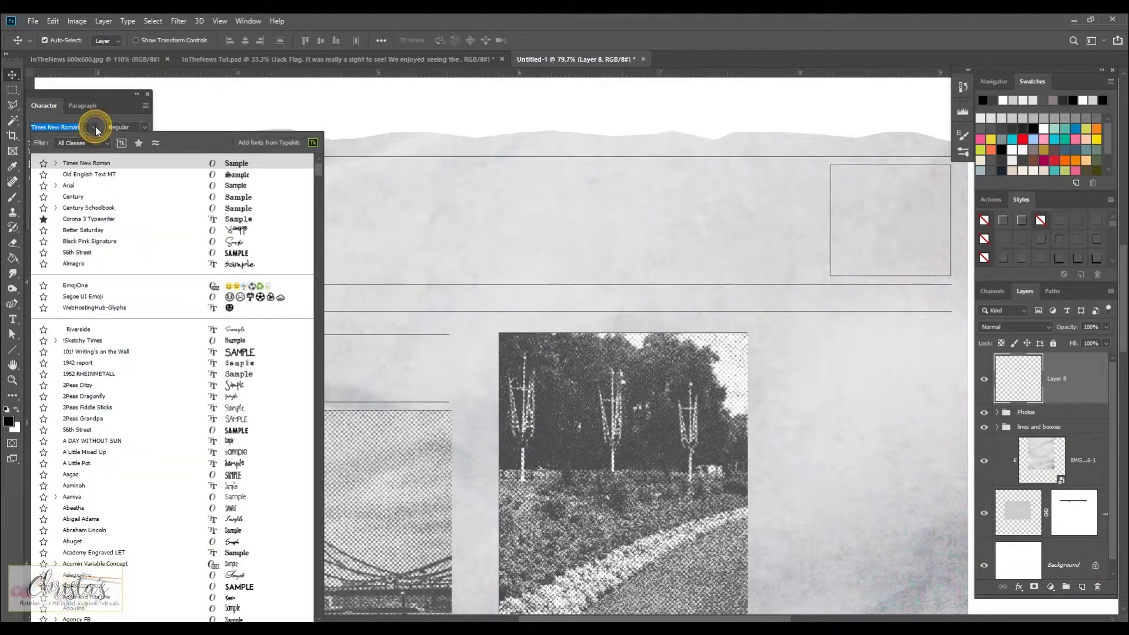
{"action": "left_click", "coordinate": [90, 175]}
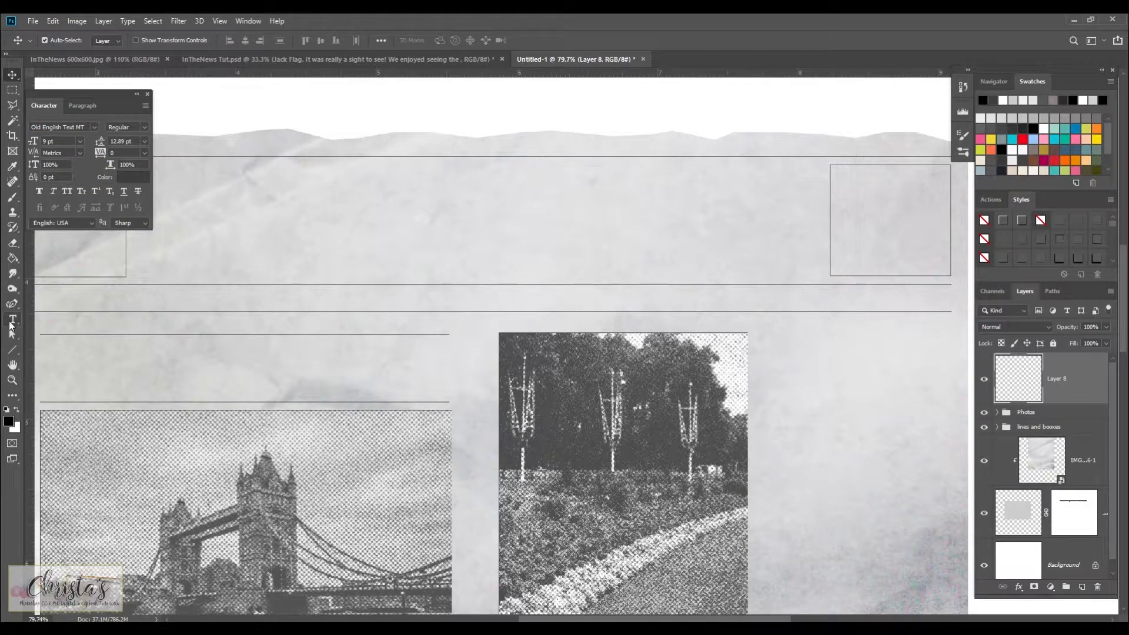
{"action": "left_click", "coordinate": [12, 320]}
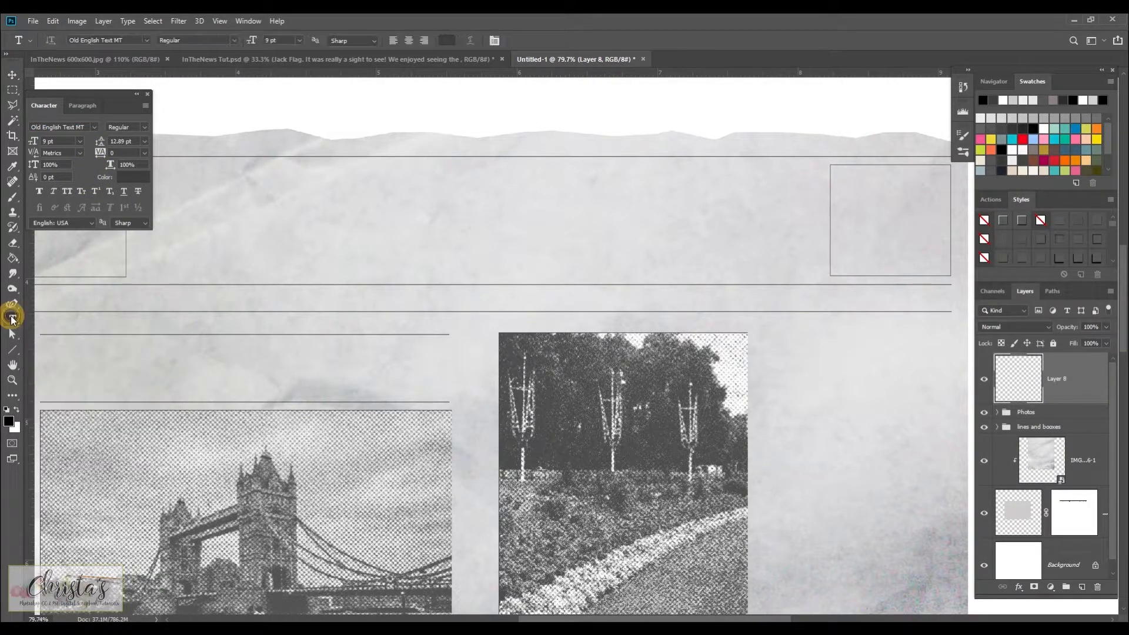
{"action": "left_click", "coordinate": [80, 142]}
{"action": "left_click", "coordinate": [59, 290]}
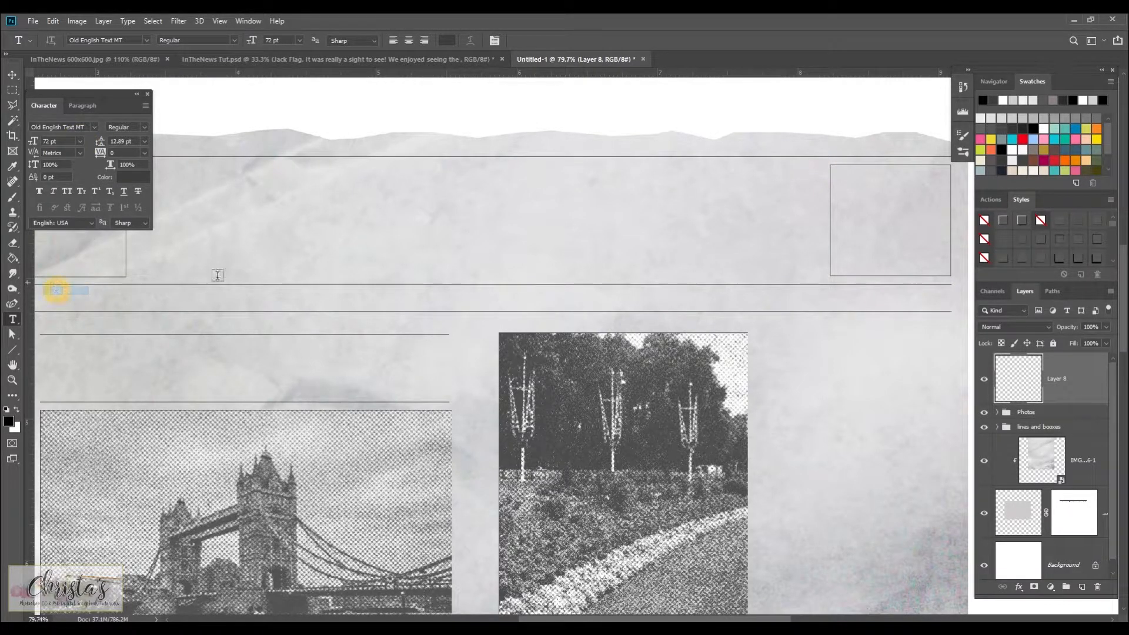
- Add the masthead text "The Daily News" and move it down between the upper header divider lines
{"action": "left_click", "coordinate": [267, 224]}
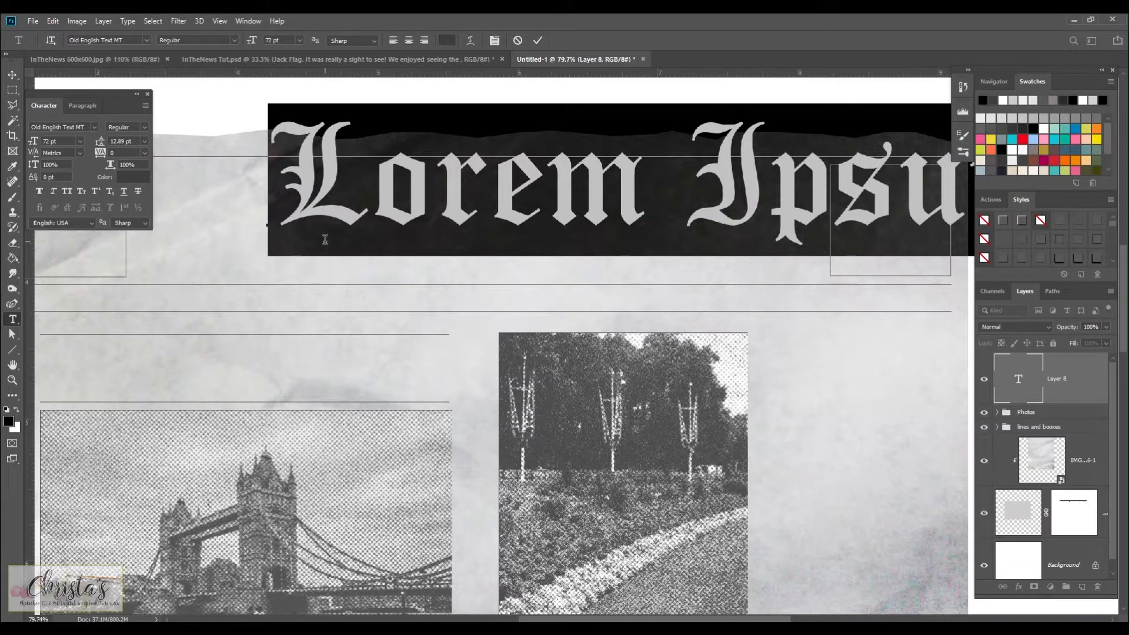
{"action": "type", "text": "The Daily F"}
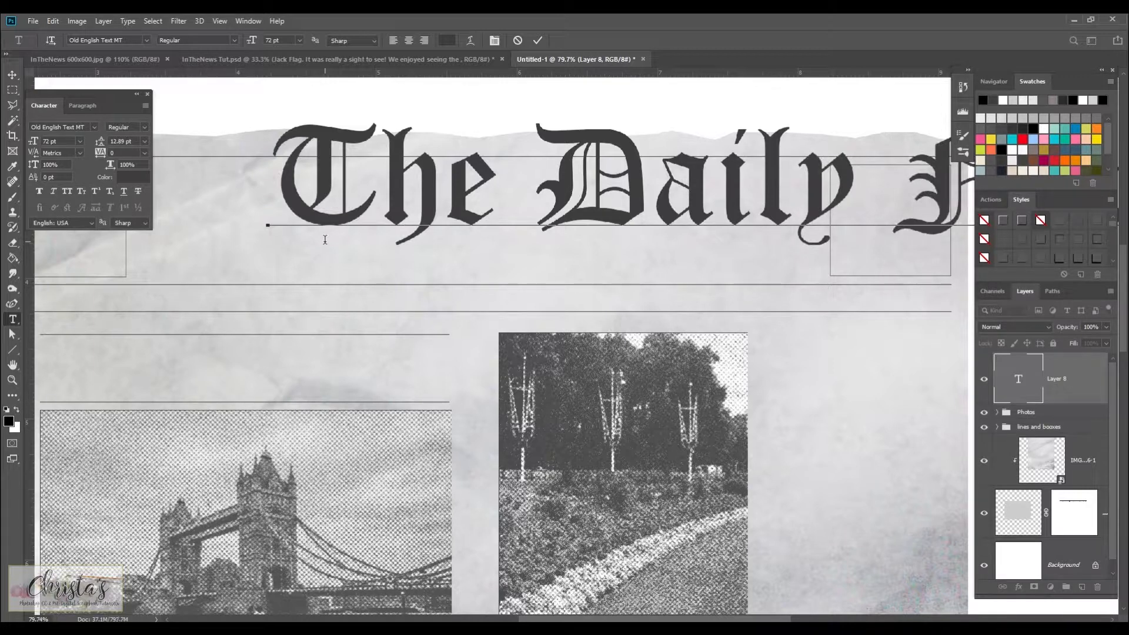
{"action": "left_click", "coordinate": [12, 75]}
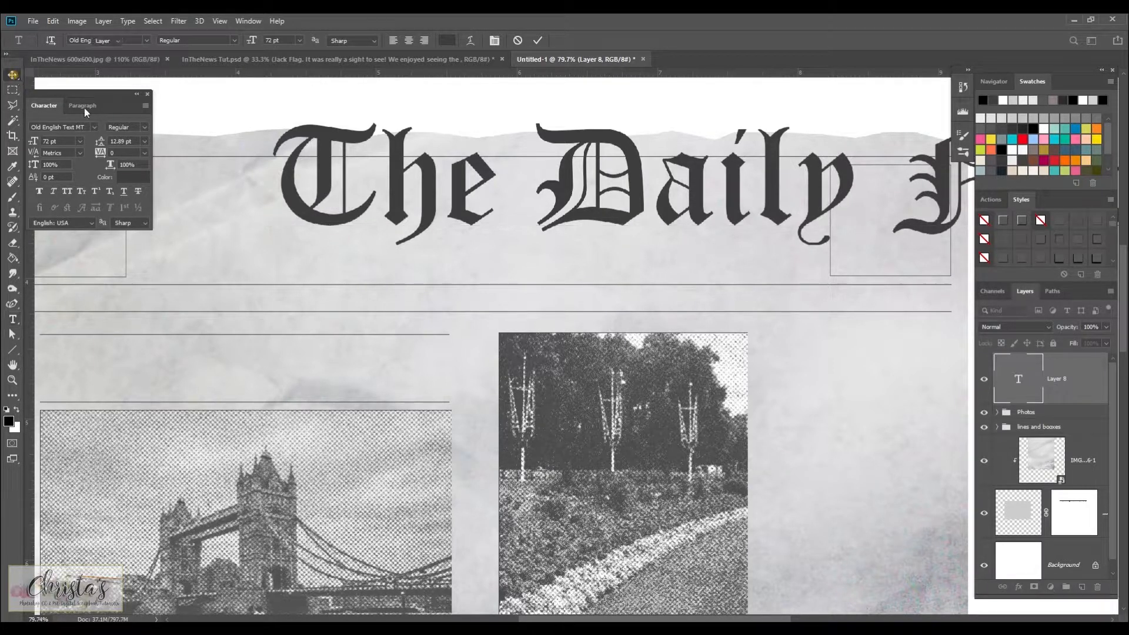
{"action": "left_click_drag", "start_coordinate": [561, 181], "coordinate": [426, 226]}
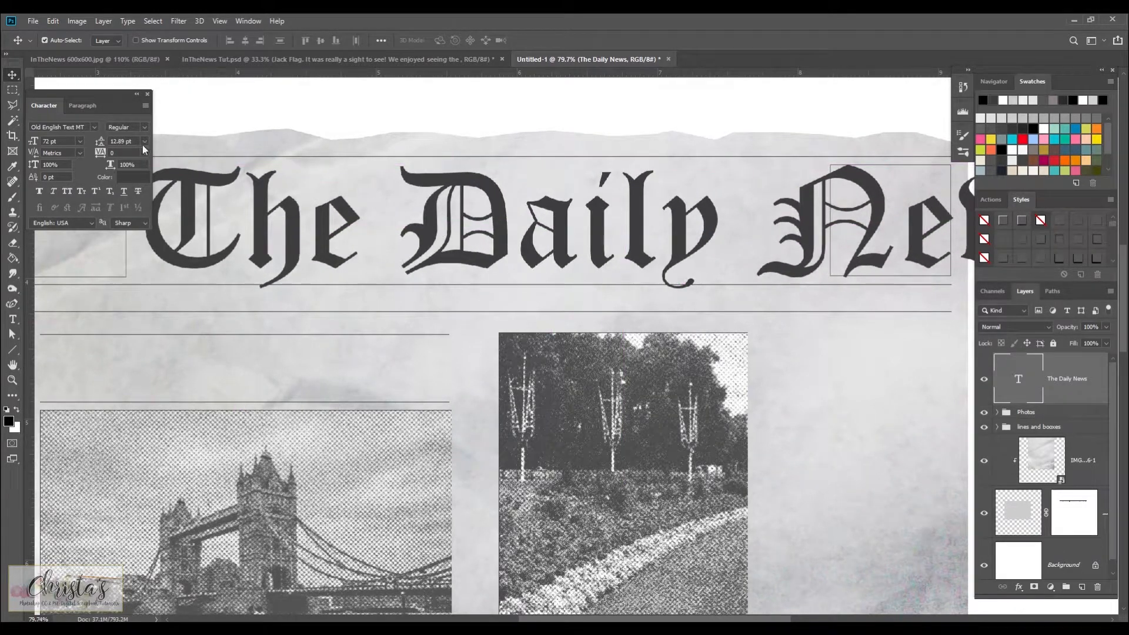
- Keep the masthead text color at 3e3e3e, set its size to 60 pt and shift it slightly up between the divider lines
{"action": "left_click", "coordinate": [132, 177]}
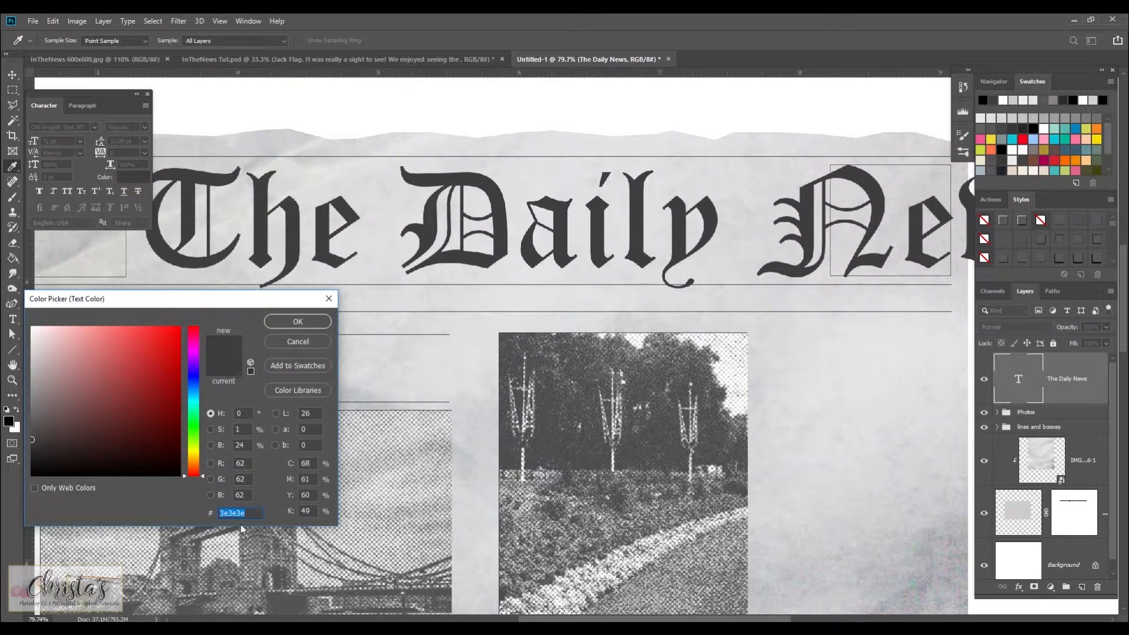
{"action": "left_click", "coordinate": [297, 321]}
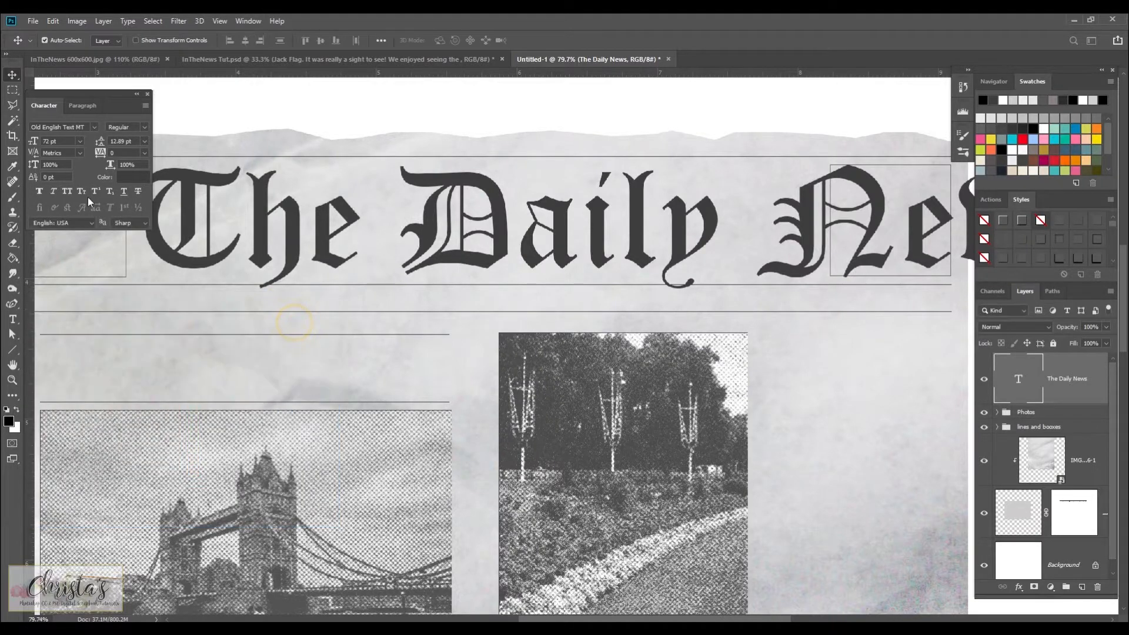
{"action": "left_click", "coordinate": [79, 140]}
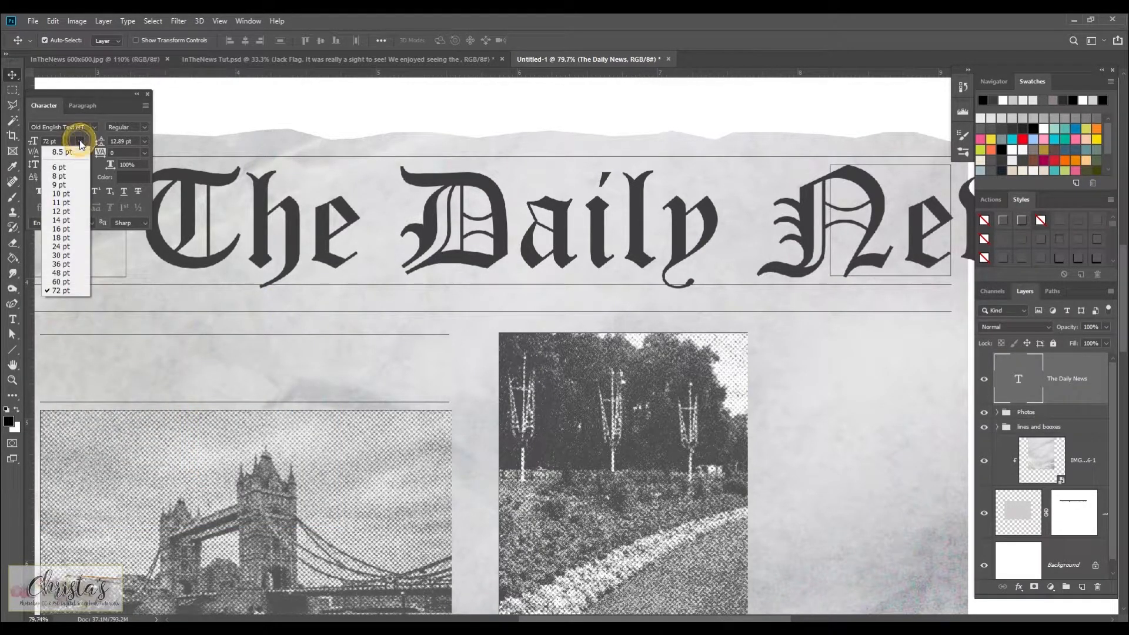
{"action": "left_click", "coordinate": [65, 283]}
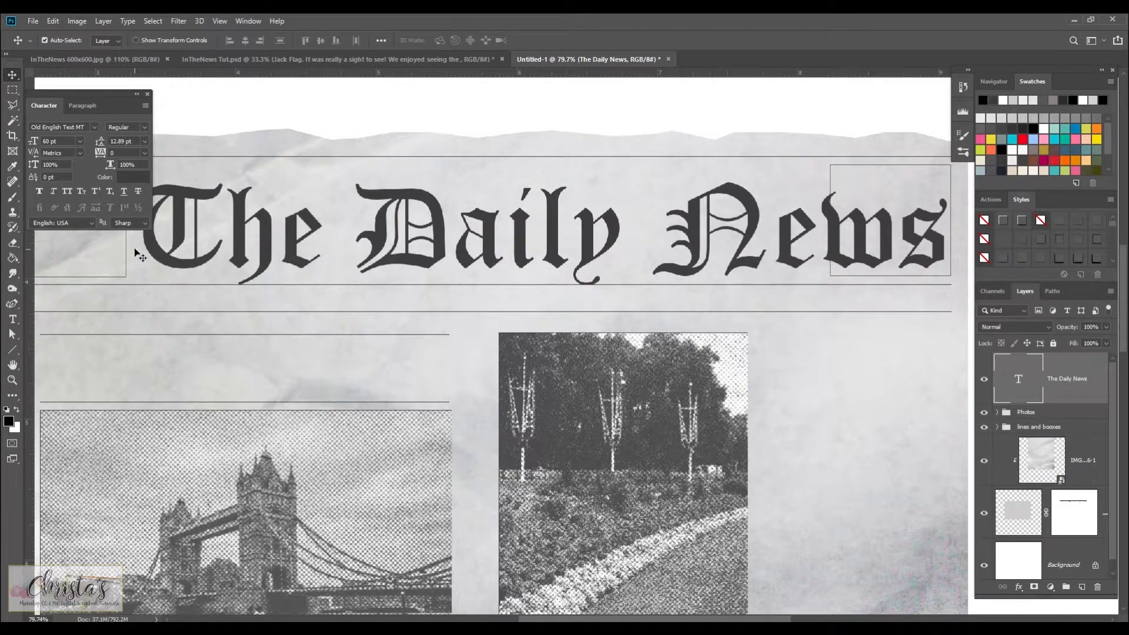
{"action": "left_click_drag", "start_coordinate": [238, 239], "coordinate": [239, 231]}
- Tighten the masthead's tracking to -80 so it fits between the two header boxes
{"action": "left_click", "coordinate": [144, 153]}
{"action": "left_click", "coordinate": [139, 182]}
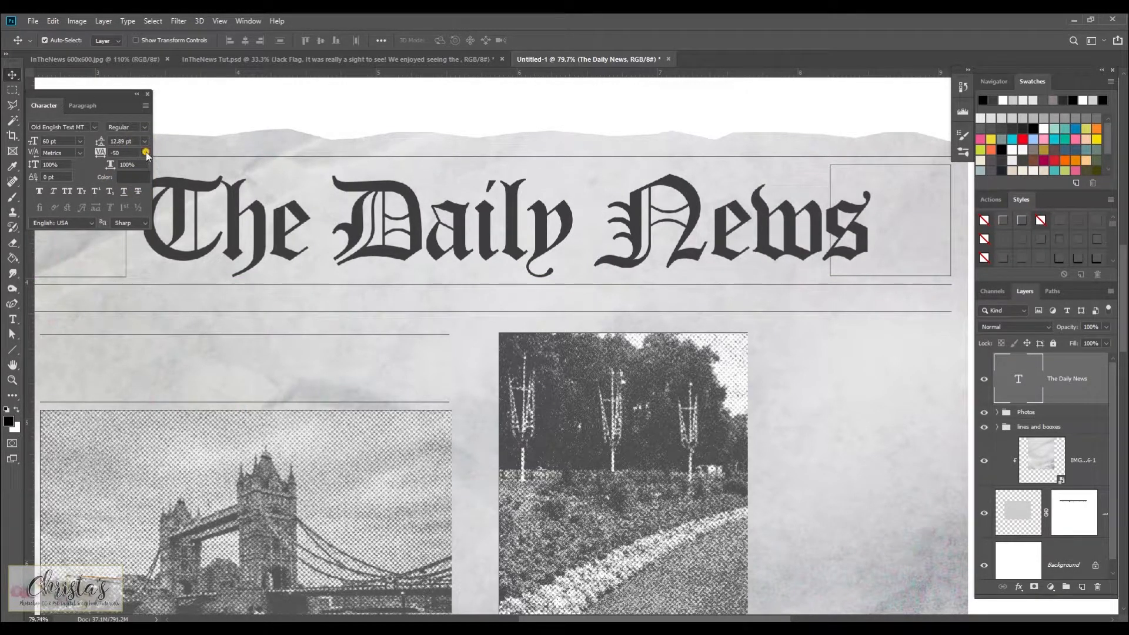
{"action": "left_click", "coordinate": [146, 154]}
{"action": "left_click", "coordinate": [139, 175]}
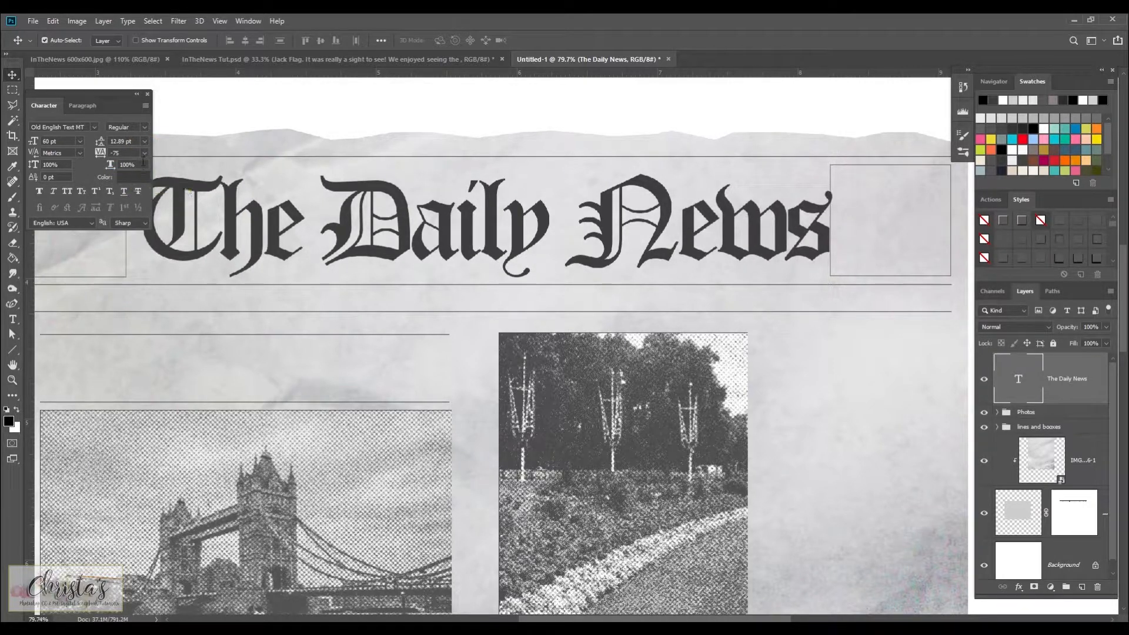
{"action": "left_click", "coordinate": [118, 154]}
{"action": "key", "text": "Return"}
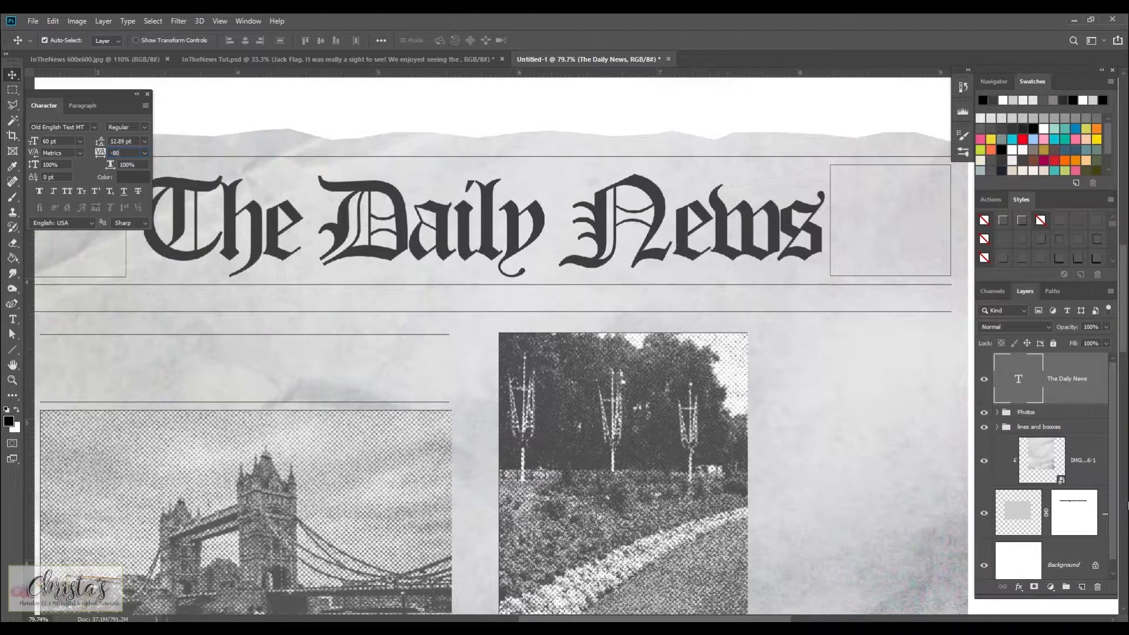
- Nudge the masthead slightly left to center it between the two header boxes
{"action": "scroll", "coordinate": [1047, 470], "scroll_direction": "down", "scroll_amount": 1}
{"action": "scroll", "coordinate": [531, 416], "scroll_direction": "down", "scroll_amount": 2}
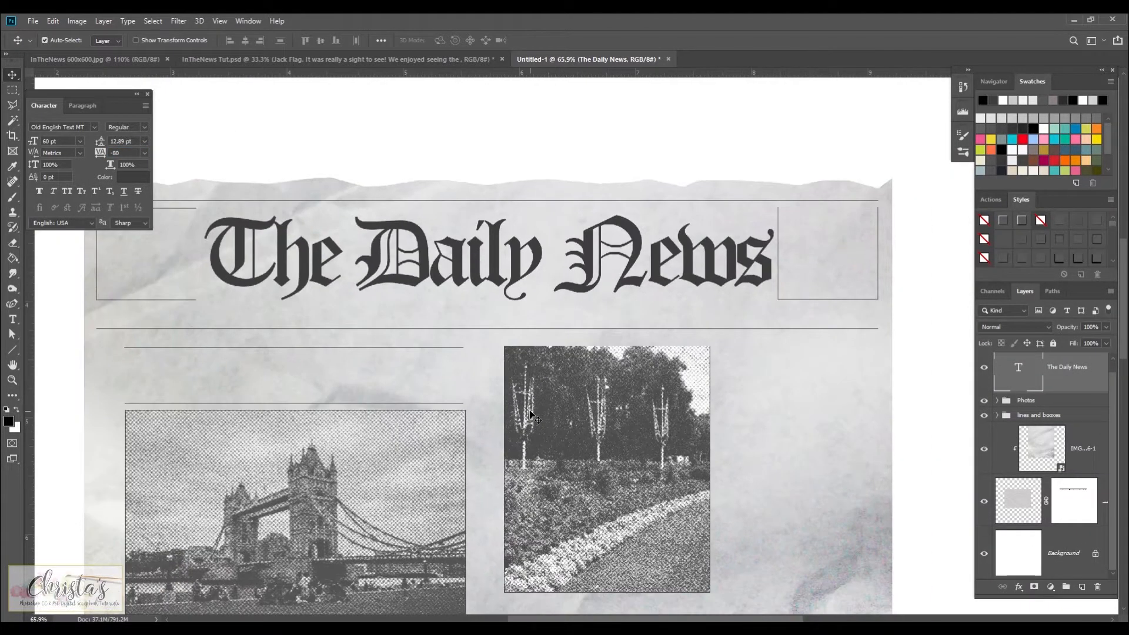
{"action": "scroll", "coordinate": [531, 416], "scroll_direction": "down", "scroll_amount": 2}
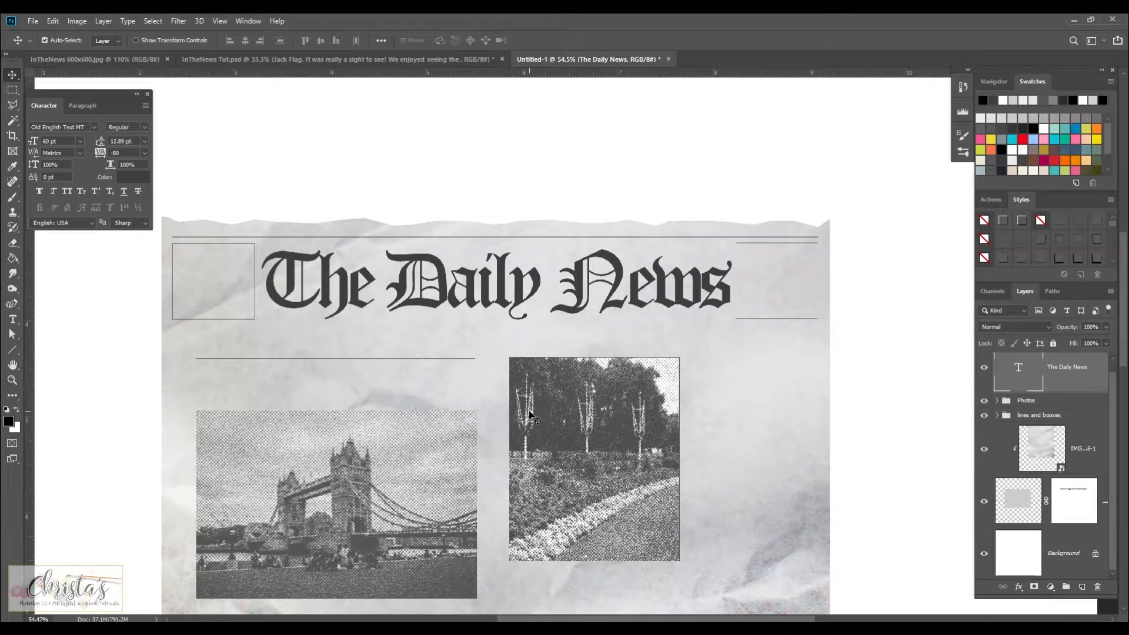
{"action": "scroll", "coordinate": [552, 418], "scroll_direction": "down", "scroll_amount": 1}
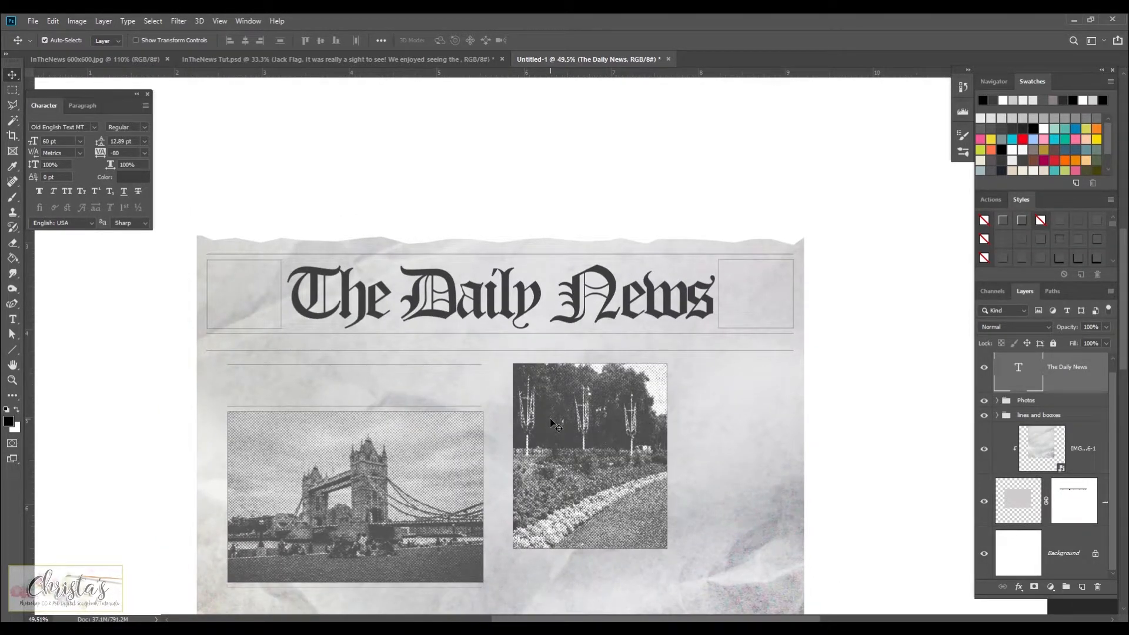
{"action": "key", "text": "Left"}
{"action": "key", "text": "Left"}
{"action": "key", "text": "Left"}
{"action": "key", "text": "Left"}
{"action": "key", "text": "Left"}
{"action": "key", "text": "Left"}
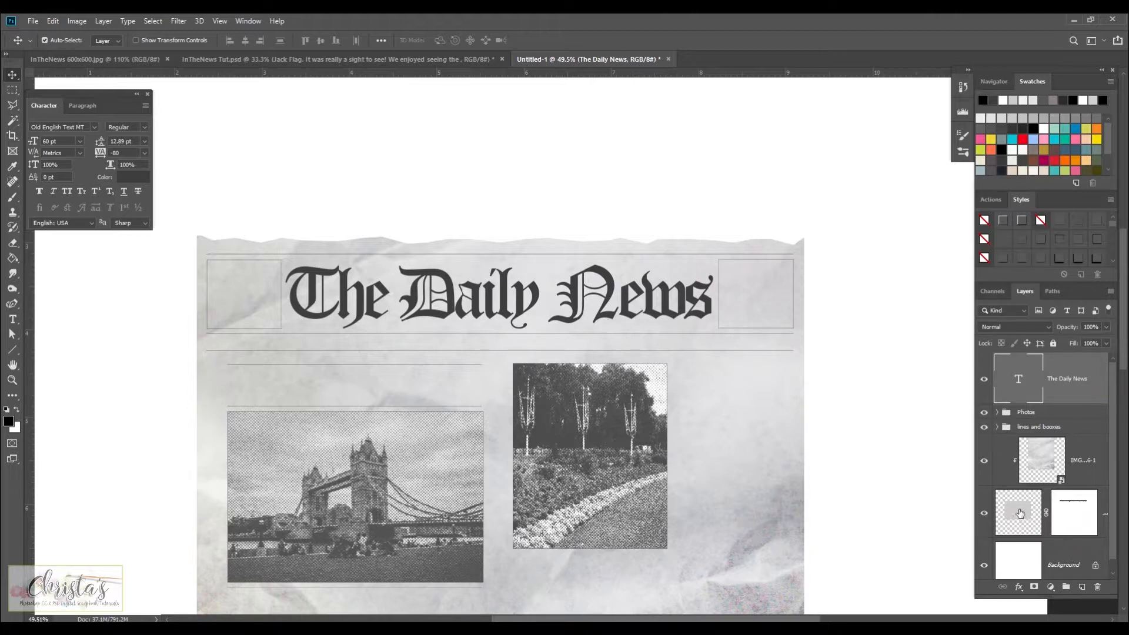
- Select the torn paper layer together with the masthead text layer and align their horizontal centers
{"action": "key", "text": "ctrl"}
{"action": "left_click", "coordinate": [1104, 531], "text": "ctrl"}
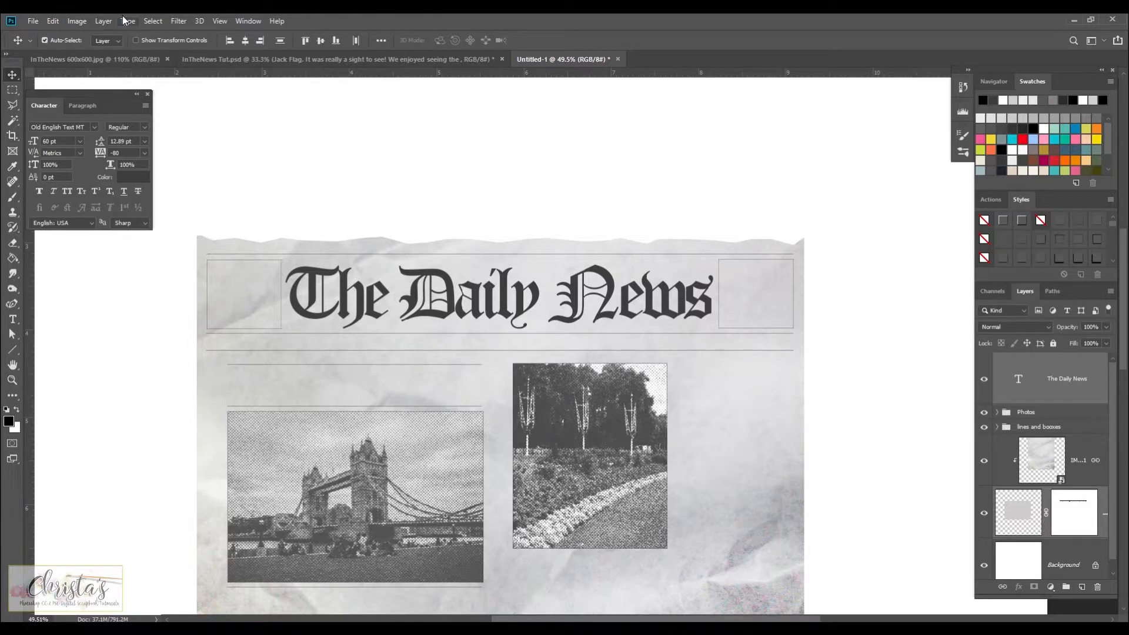
{"action": "left_click", "coordinate": [103, 21]}
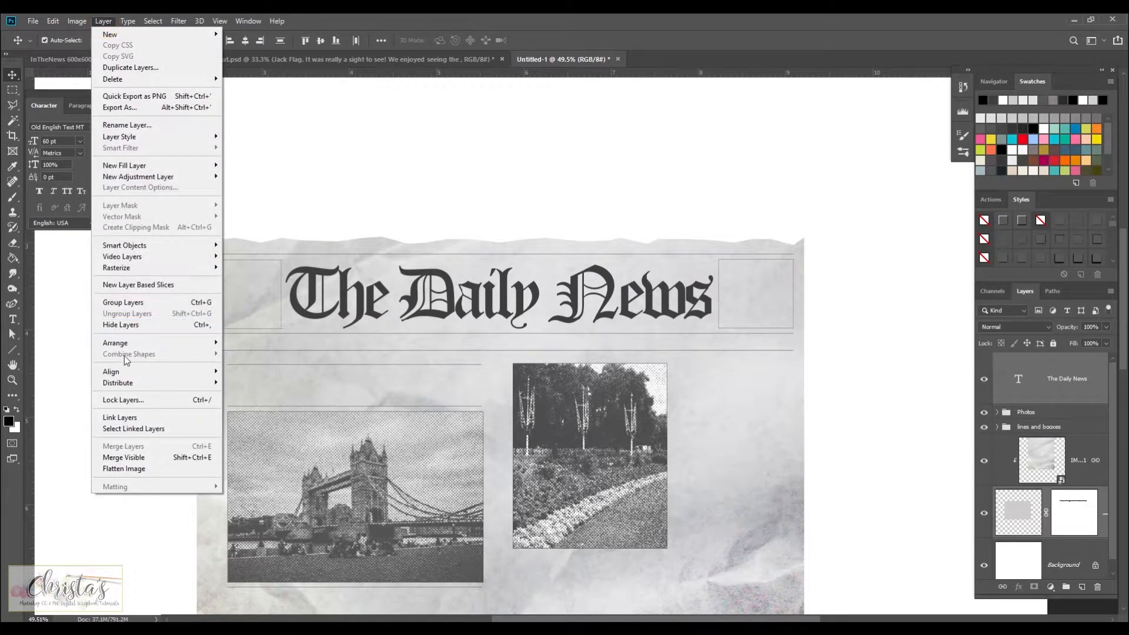
{"action": "mouse_move", "coordinate": [126, 376]}
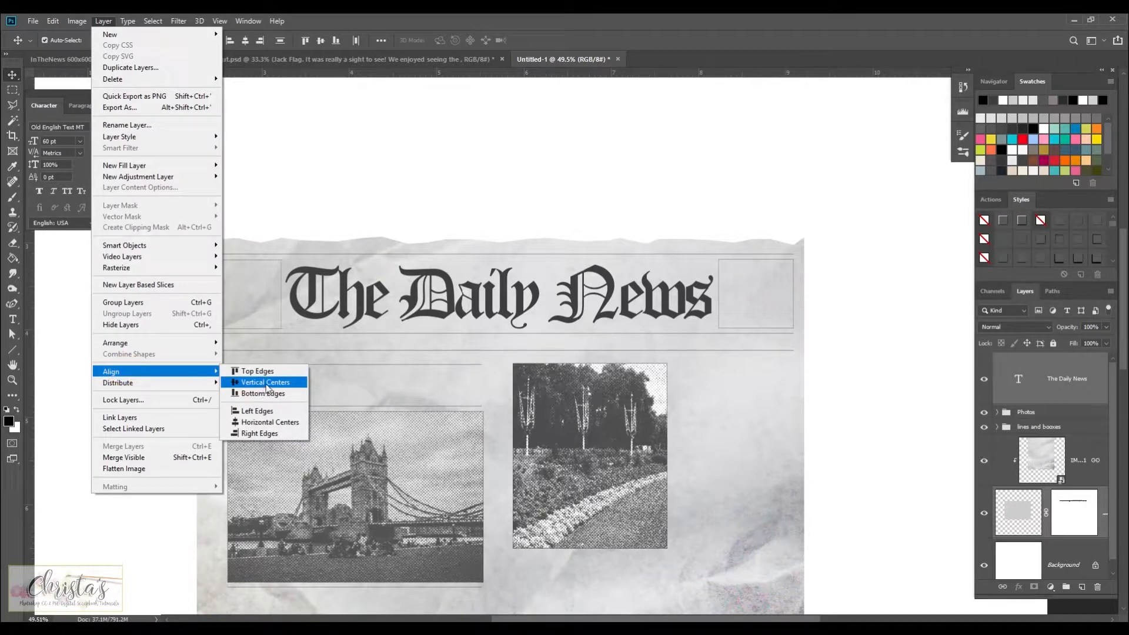
{"action": "left_click", "coordinate": [270, 422]}
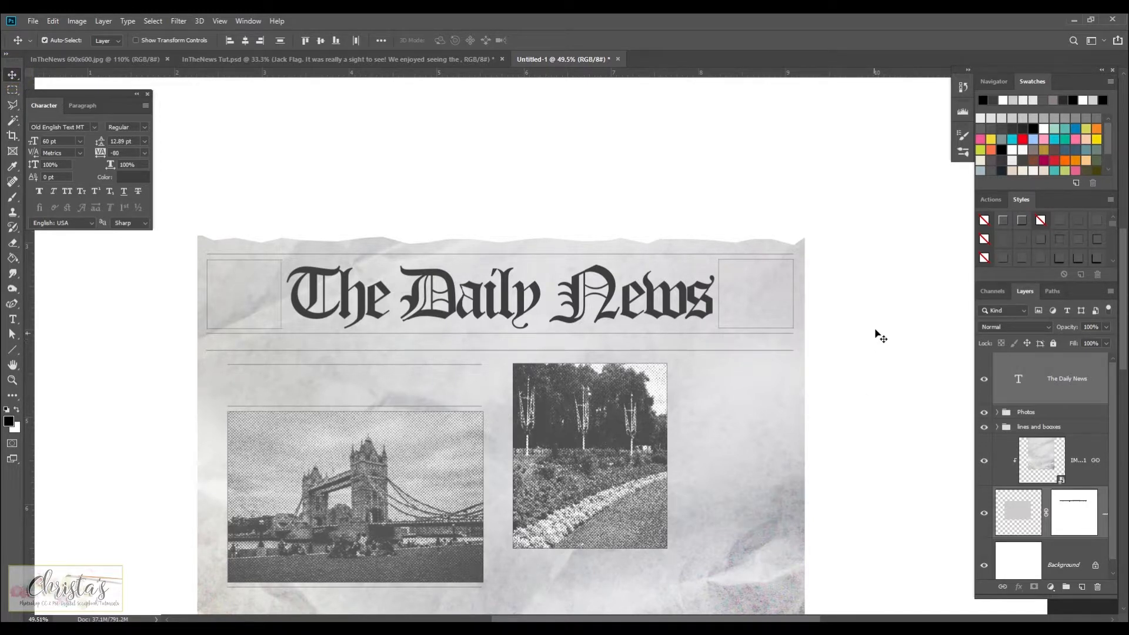
- Select the paper texture layer and set the Type tool to Times New Roman, 8 pt, tracking 0 and Auto leading
{"action": "left_click_drag", "start_coordinate": [1125, 247], "coordinate": [1124, 276]}
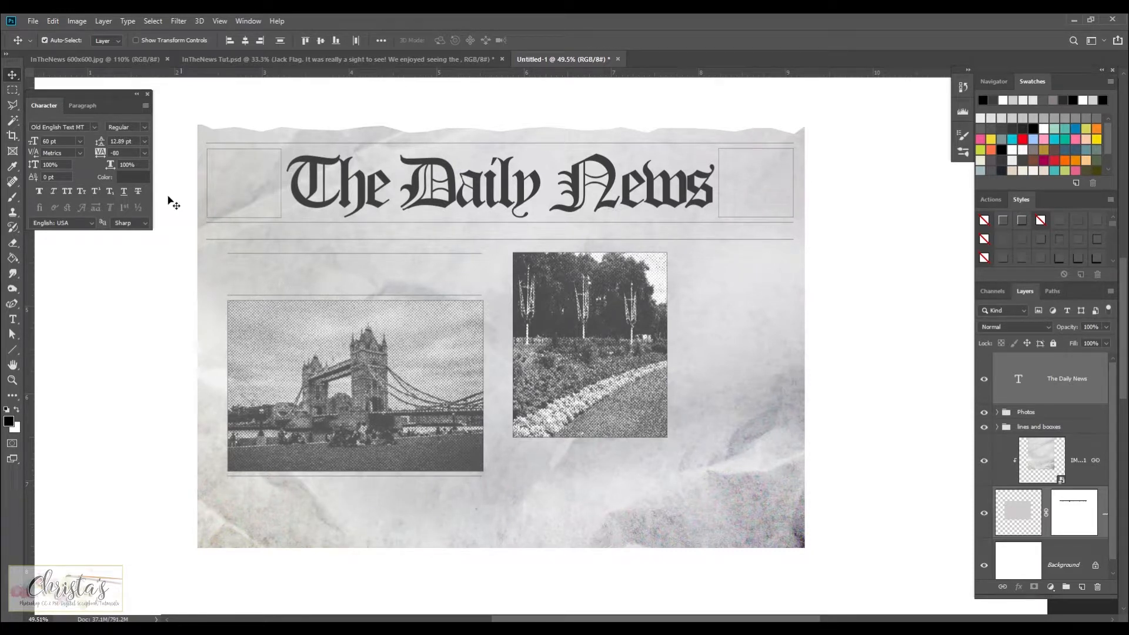
{"action": "left_click", "coordinate": [219, 358]}
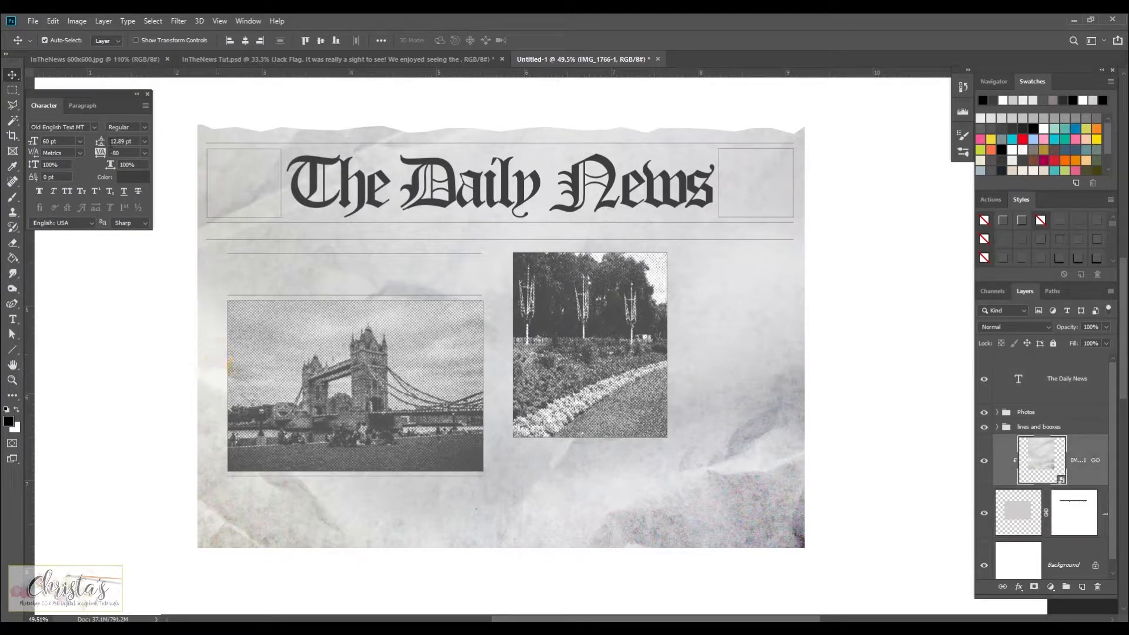
{"action": "left_click", "coordinate": [95, 126]}
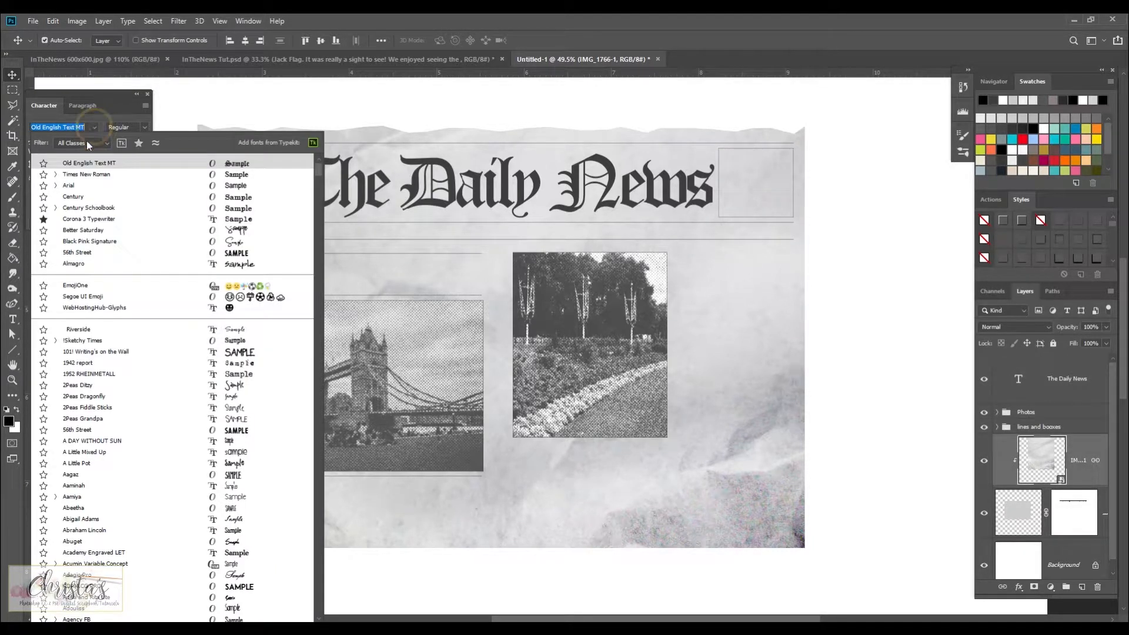
{"action": "left_click", "coordinate": [85, 175]}
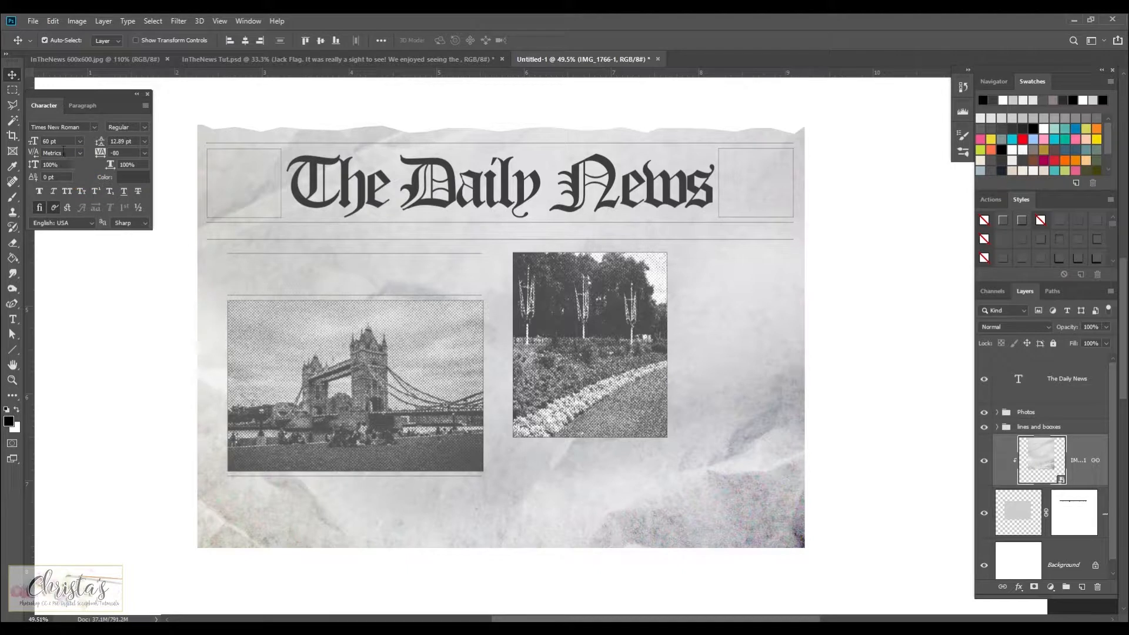
{"action": "left_click", "coordinate": [81, 141]}
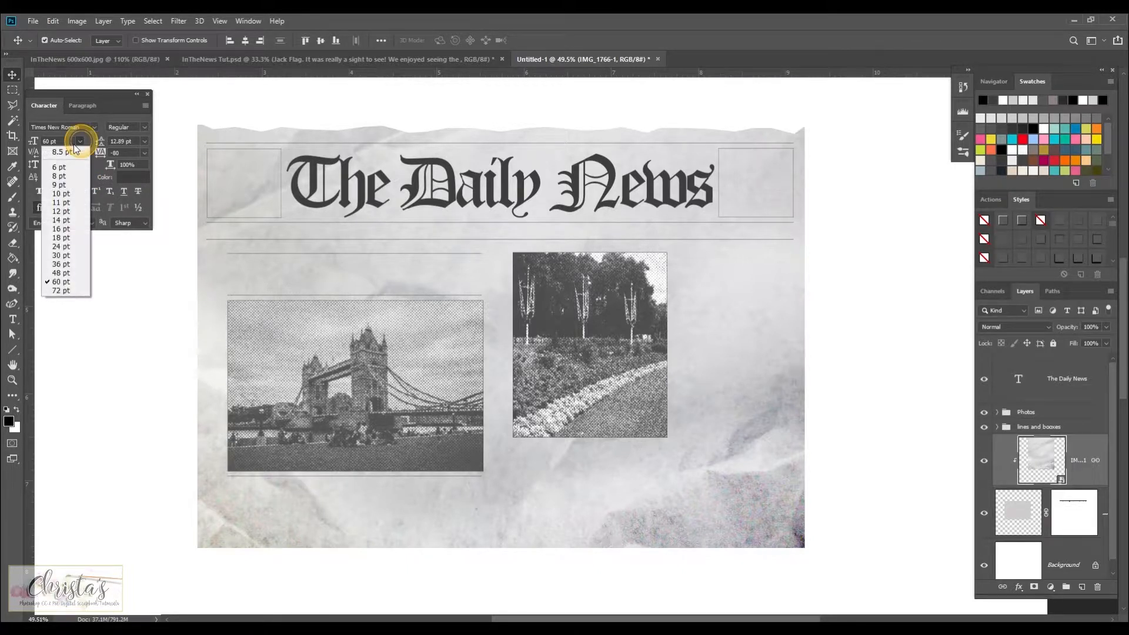
{"action": "left_click", "coordinate": [68, 177]}
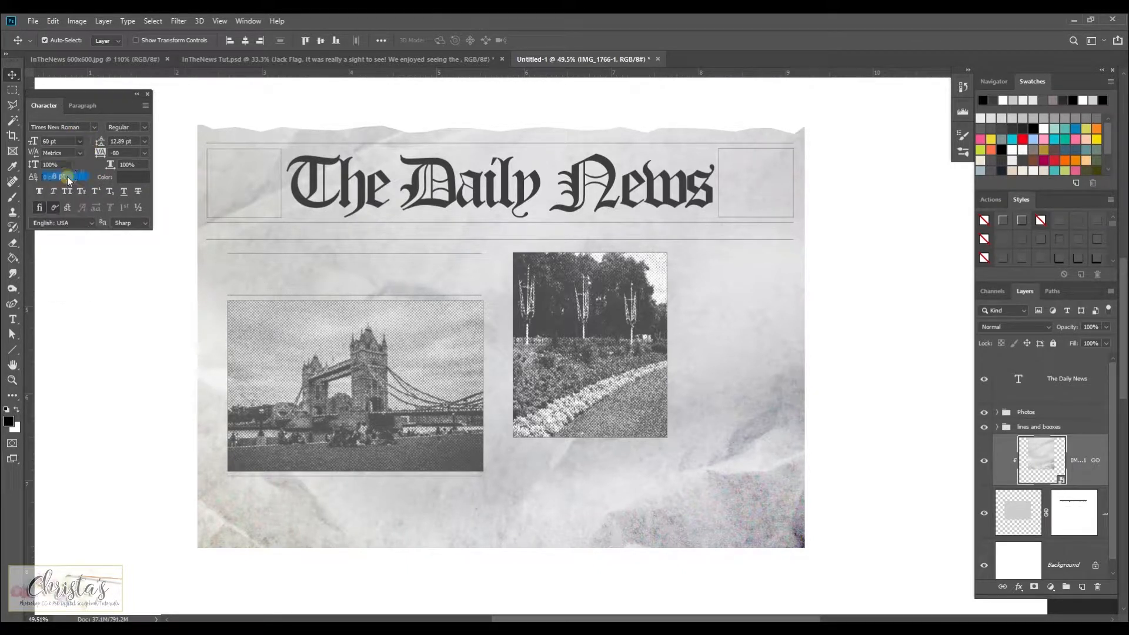
{"action": "left_click", "coordinate": [144, 153]}
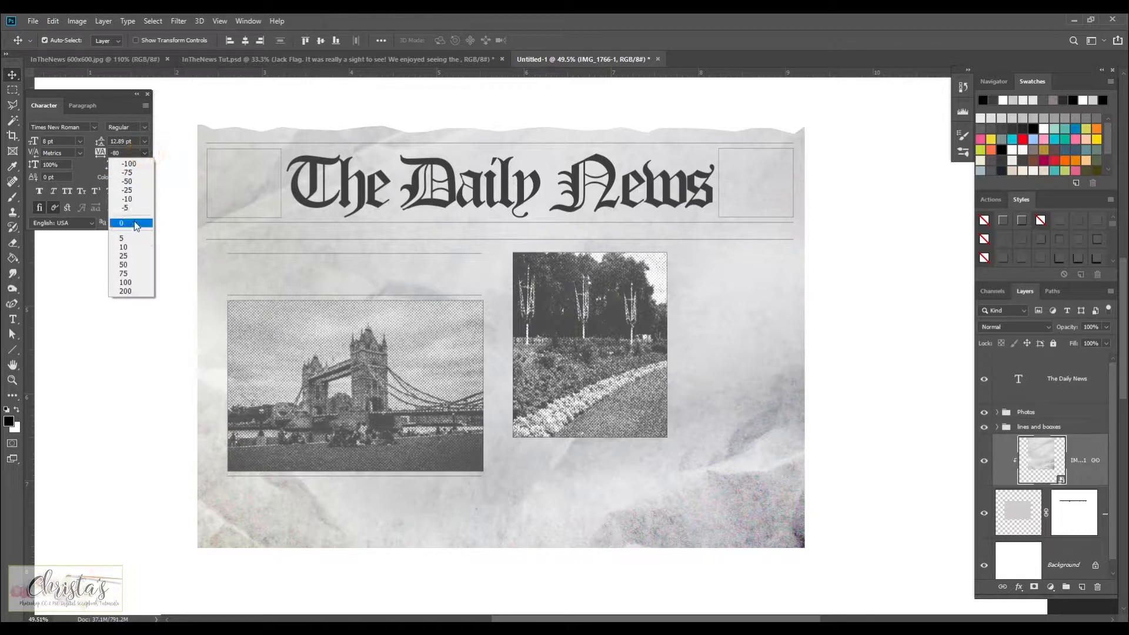
{"action": "left_click", "coordinate": [133, 221]}
{"action": "left_click", "coordinate": [146, 142]}
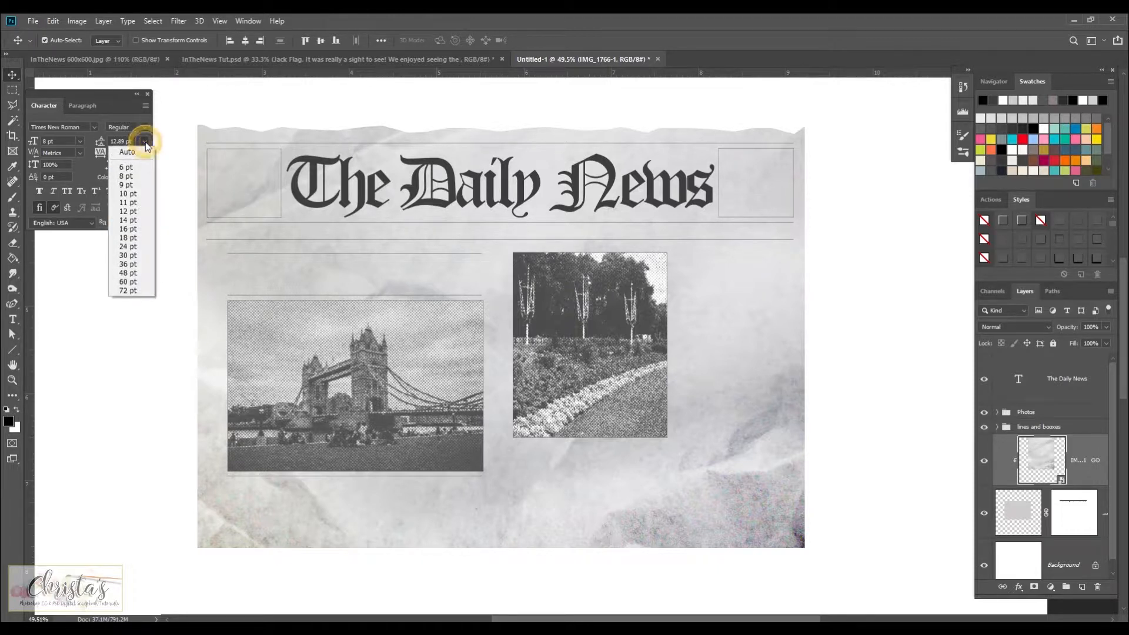
{"action": "left_click", "coordinate": [136, 152]}
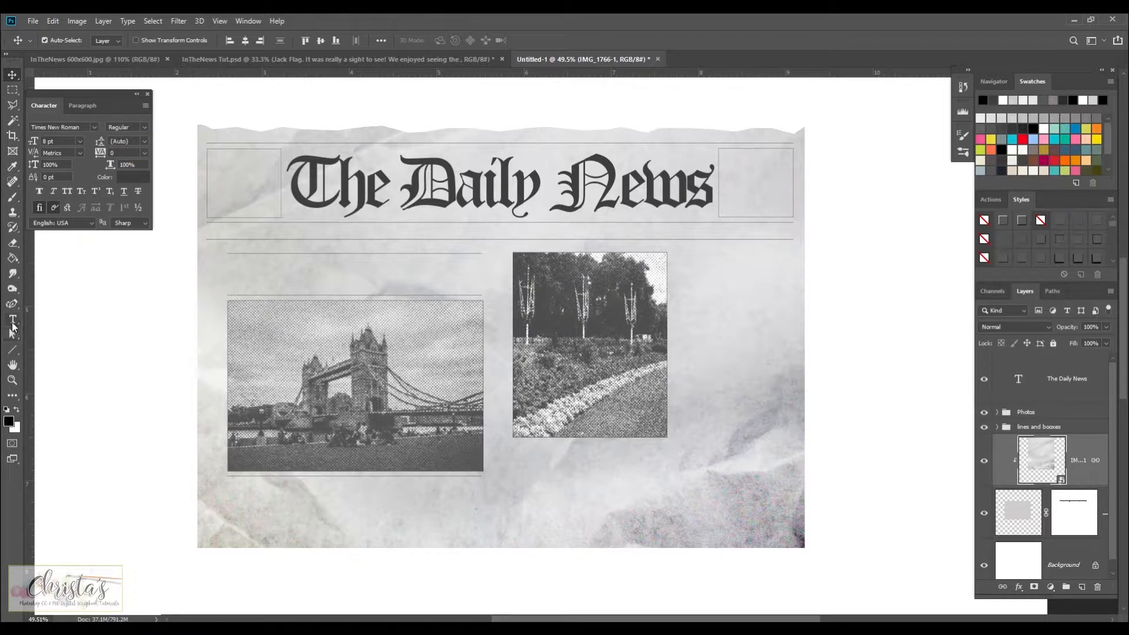
{"action": "left_click", "coordinate": [11, 318]}
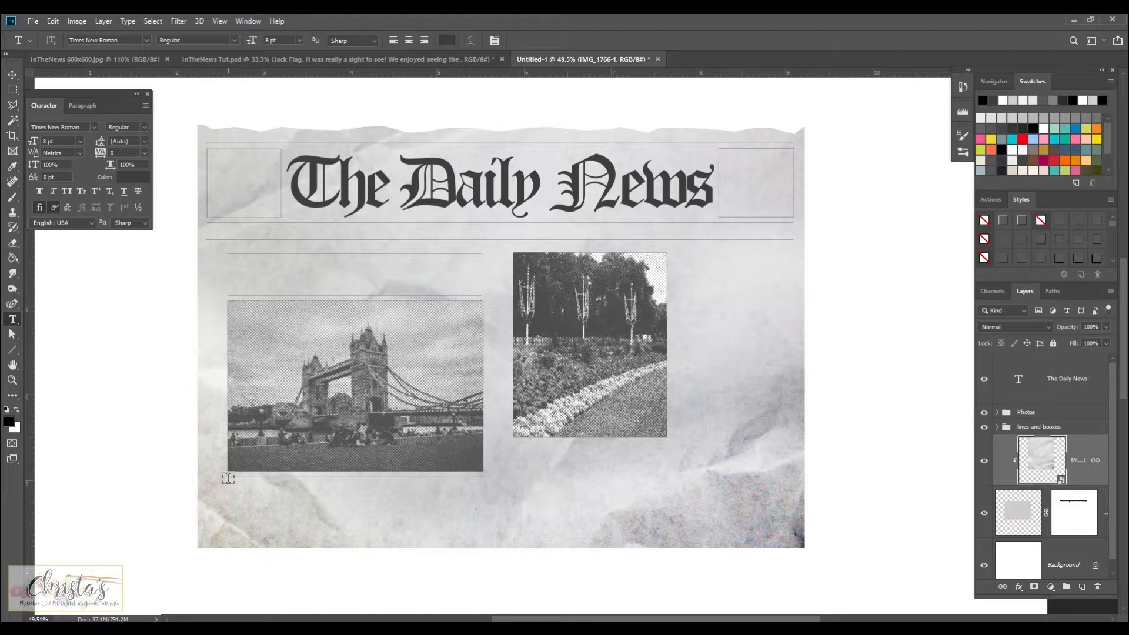
- Add a placeholder paragraph text box about 1.45 in wide and 0.91 in high beneath the bridge photo, and lower it slightly below the divider line
{"action": "left_click_drag", "start_coordinate": [228, 478], "coordinate": [355, 553]}
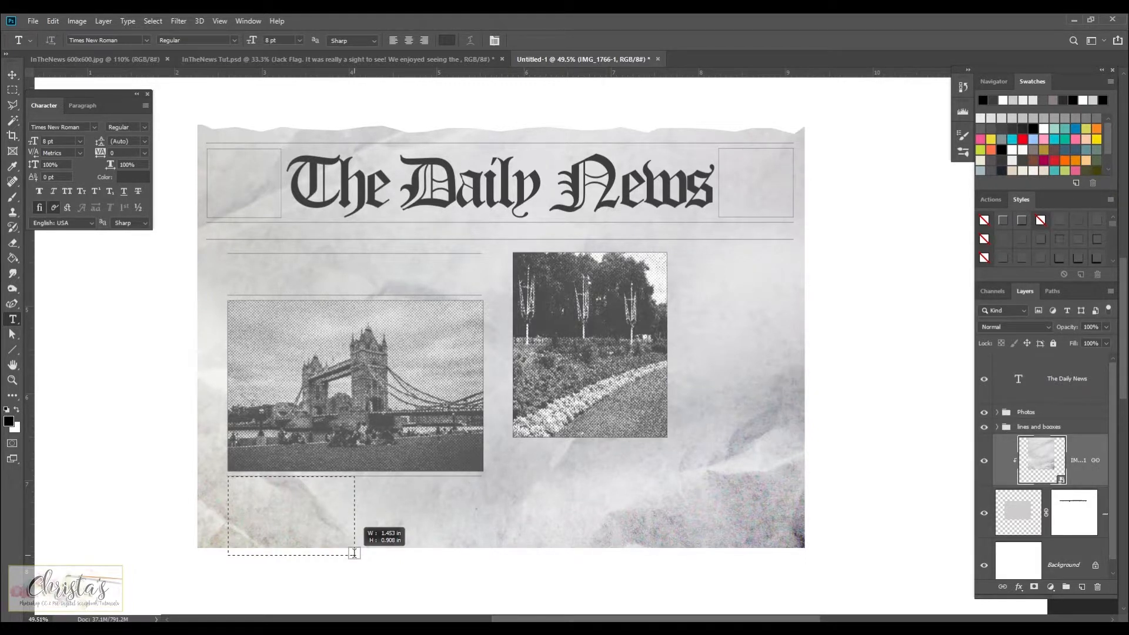
{"action": "left_click_drag", "start_coordinate": [354, 552], "coordinate": [354, 555]}
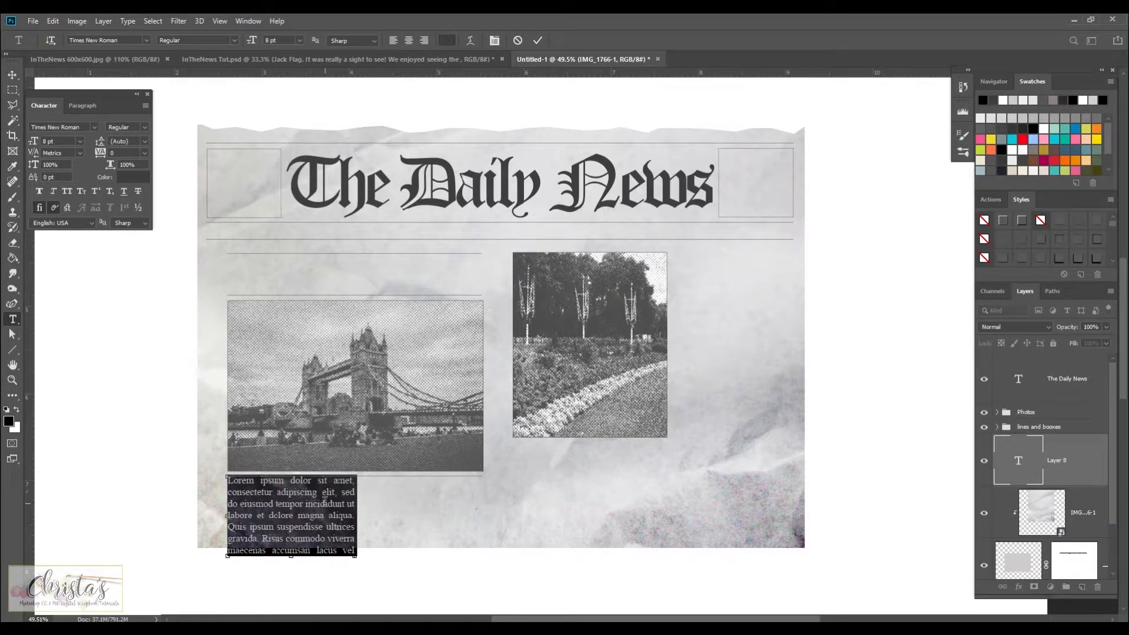
{"action": "left_click", "coordinate": [10, 76]}
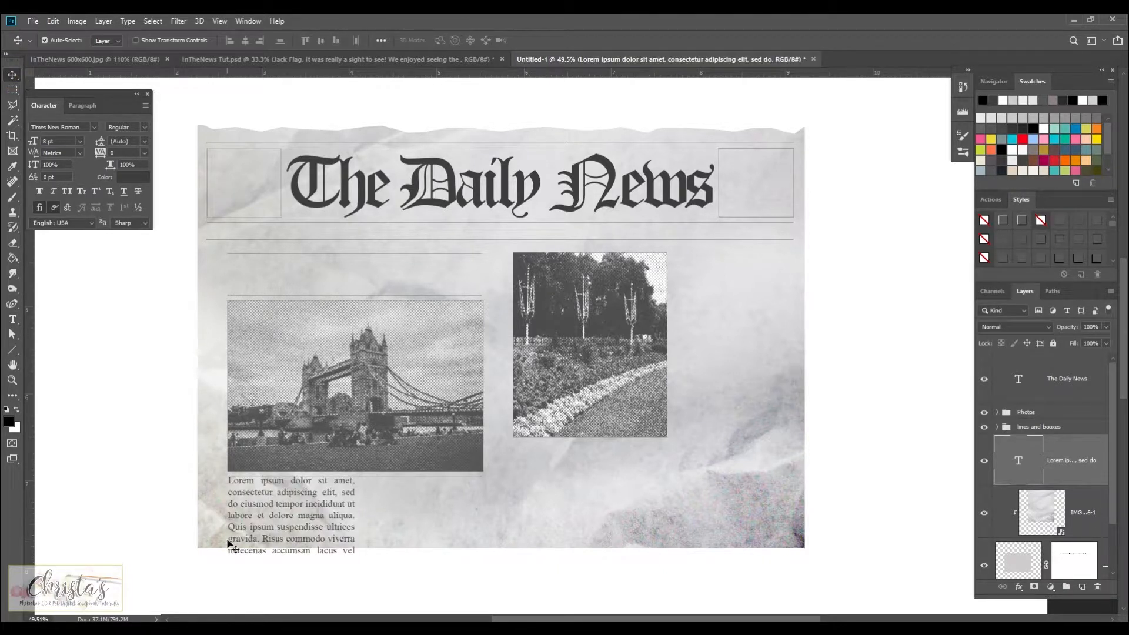
{"action": "left_click_drag", "start_coordinate": [227, 541], "coordinate": [227, 543]}
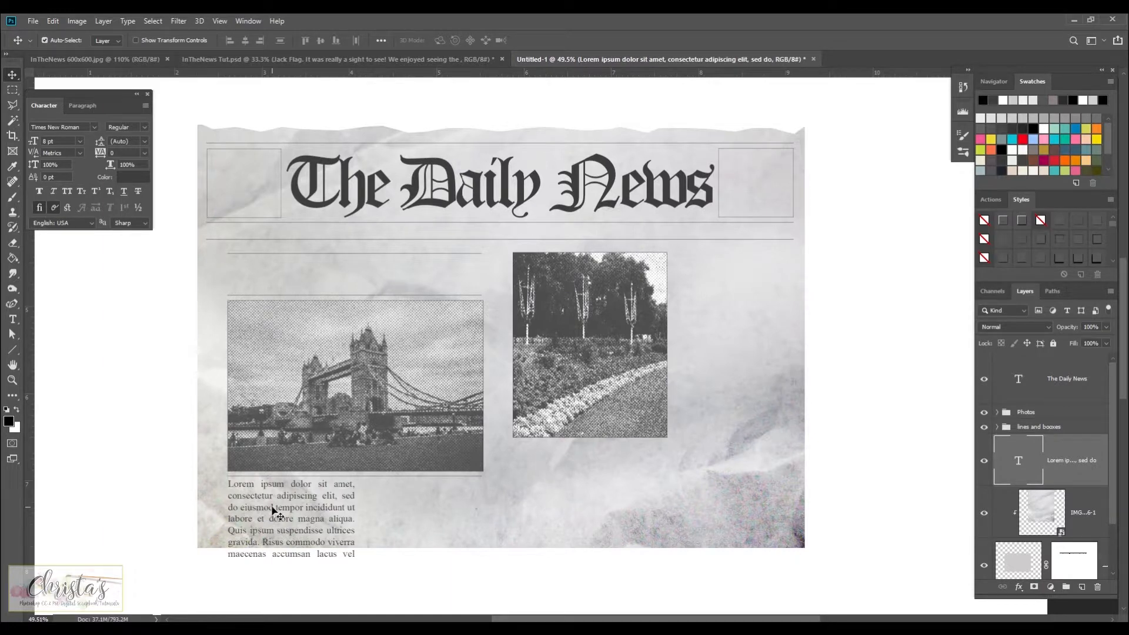
- Duplicate the Lorem ipsum text layer
{"action": "right_click", "coordinate": [1066, 457]}
{"action": "left_click", "coordinate": [1083, 457]}
{"action": "right_click", "coordinate": [1069, 453]}
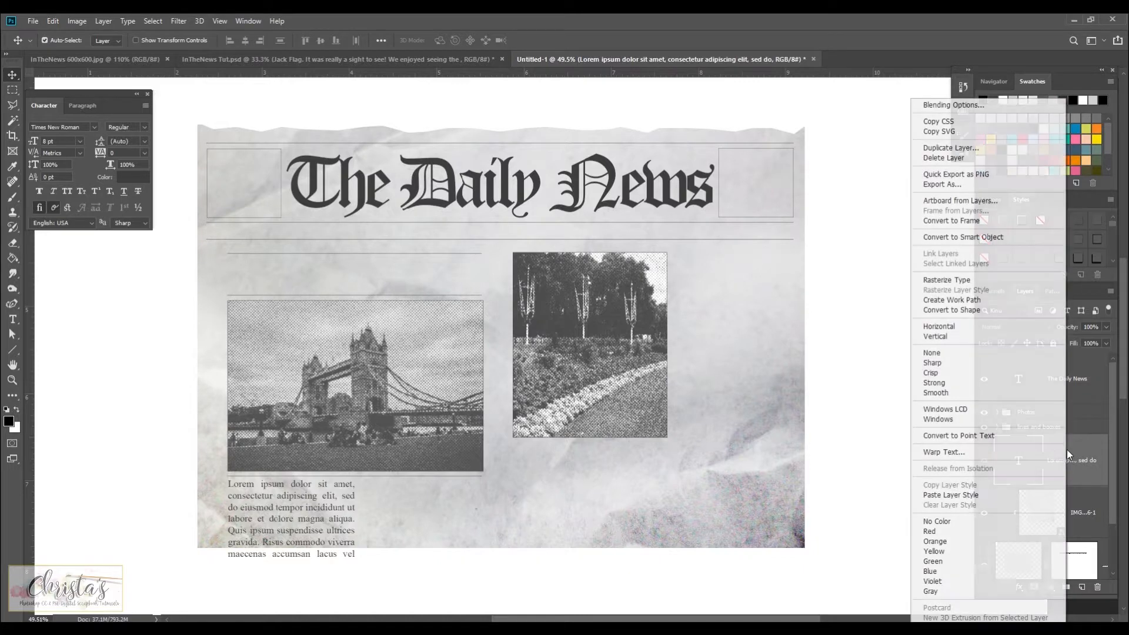
{"action": "left_click", "coordinate": [946, 147]}
{"action": "left_click", "coordinate": [655, 186]}
- Move the duplicated paragraph straight to the right to form a second column with a narrow gap beside the first
{"action": "key", "text": "shift+Right"}
{"action": "key", "text": "shift+Right"}
{"action": "key", "text": "shift+Right"}
{"action": "key", "text": "shift+Right"}
{"action": "key", "text": "shift+Right"}
{"action": "key", "text": "shift+Right"}
{"action": "key", "text": "shift+Right"}
{"action": "key", "text": "shift+Right"}
{"action": "key", "text": "shift+Right"}
{"action": "key", "text": "shift+Right"}
{"action": "key", "text": "shift+Right"}
{"action": "key", "text": "shift+Right"}
{"action": "key", "text": "shift+Right"}
{"action": "key", "text": "shift+Right"}
{"action": "key", "text": "shift+Right"}
{"action": "key", "text": "shift+Right"}
{"action": "key", "text": "shift+Right"}
{"action": "key", "text": "shift+Right"}
{"action": "key", "text": "shift+Right"}
{"action": "key", "text": "shift+Right"}
{"action": "key", "text": "shift+Right"}
{"action": "key", "text": "shift+Right"}
{"action": "key", "text": "shift+Right"}
{"action": "key", "text": "shift+Right"}
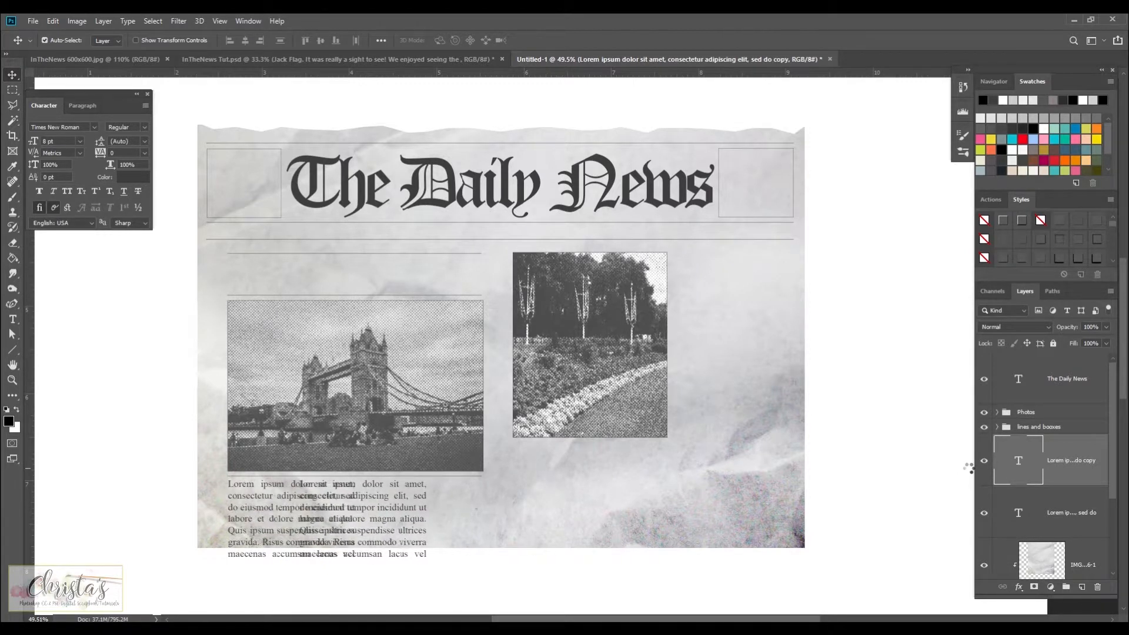
{"action": "key", "text": "shift+Right"}
{"action": "key", "text": "shift+Right"}
{"action": "key", "text": "shift+Right"}
{"action": "key", "text": "shift+Right"}
{"action": "key", "text": "shift+Right"}
{"action": "key", "text": "shift+Right"}
{"action": "key", "text": "shift+Right"}
{"action": "key", "text": "shift+Right"}
{"action": "key", "text": "shift+Right"}
{"action": "key", "text": "shift+Right"}
{"action": "key", "text": "shift+Right"}
{"action": "key", "text": "shift+Right"}
{"action": "key", "text": "shift+Right"}
{"action": "key", "text": "shift+Right"}
{"action": "key", "text": "shift+Right"}
{"action": "key", "text": "shift+Right"}
{"action": "key", "text": "shift+Right"}
{"action": "key", "text": "shift+Right"}
{"action": "key", "text": "shift+Right"}
{"action": "key", "text": "shift+Right"}
{"action": "key", "text": "shift+Right"}
{"action": "key", "text": "shift+Right"}
{"action": "key", "text": "shift+Right"}
{"action": "key", "text": "Right"}
{"action": "key", "text": "Right"}
{"action": "key", "text": "Right"}
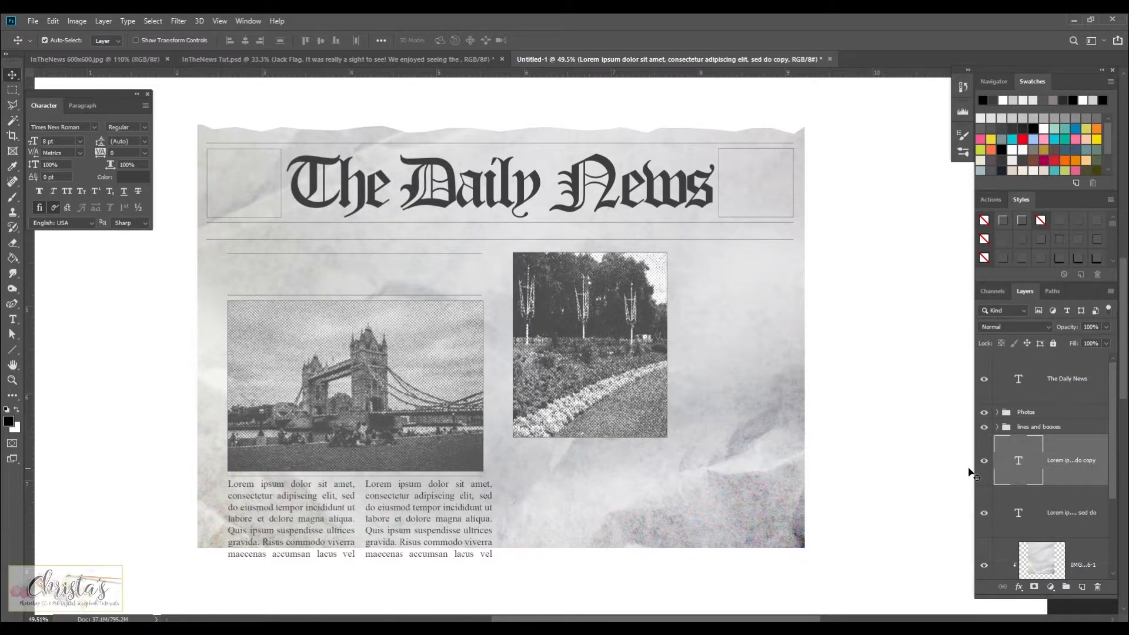
- Scale both Lorem ipsum columns together to 96.31% so they fit the width of the bridge photo
{"action": "left_click", "coordinate": [1065, 508], "text": "shift"}
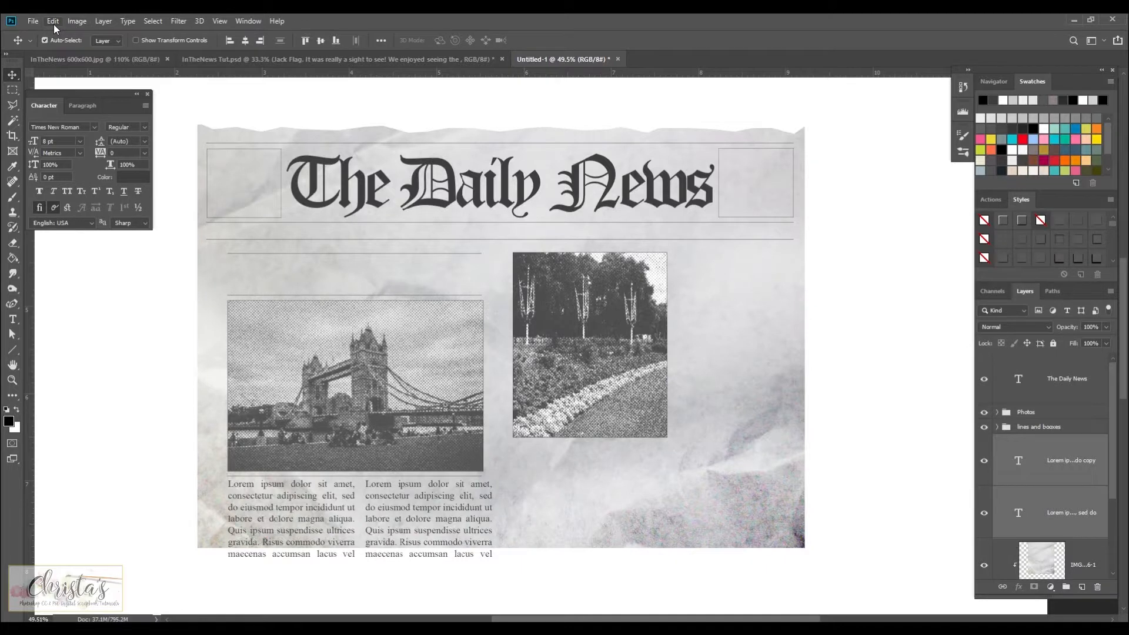
{"action": "left_click", "coordinate": [52, 22]}
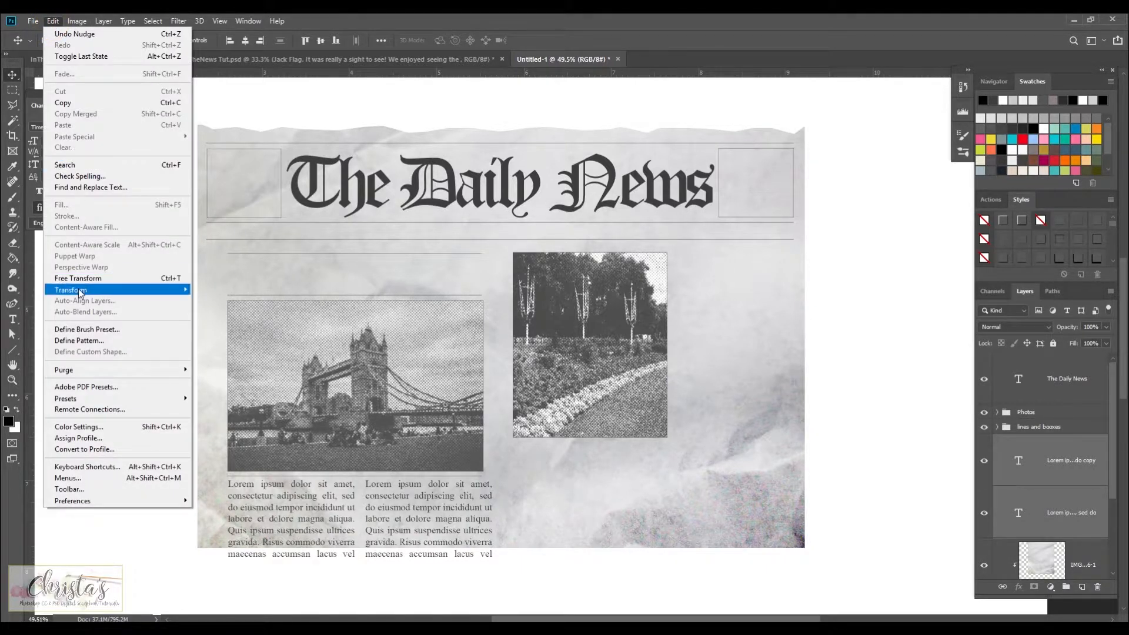
{"action": "mouse_move", "coordinate": [80, 292]}
{"action": "left_click", "coordinate": [243, 307]}
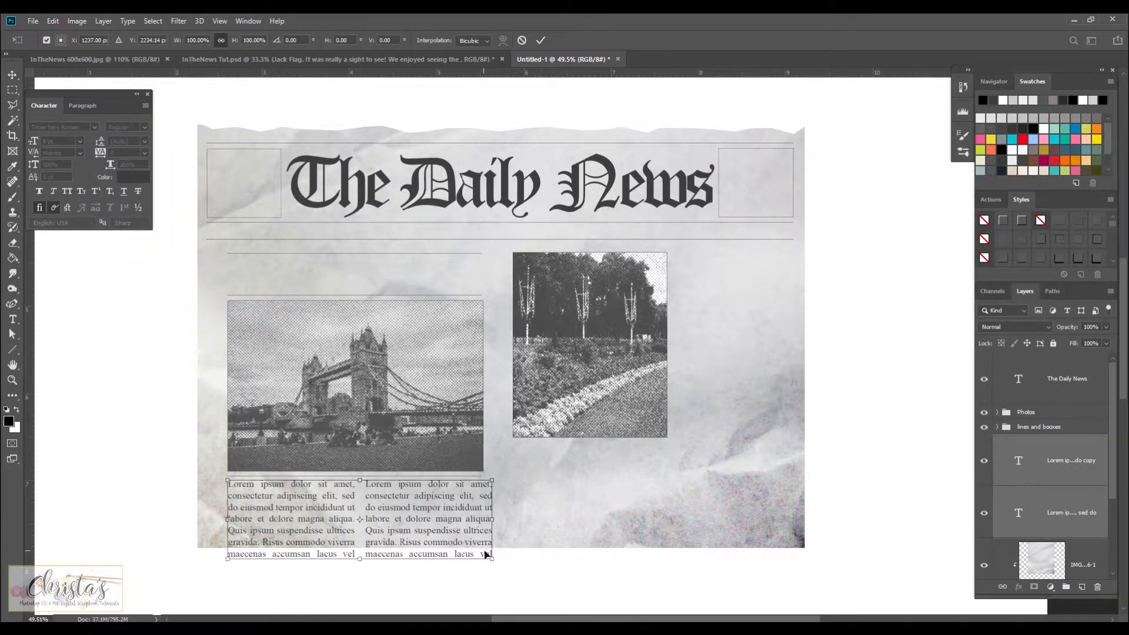
{"action": "left_click_drag", "start_coordinate": [493, 561], "coordinate": [487, 560]}
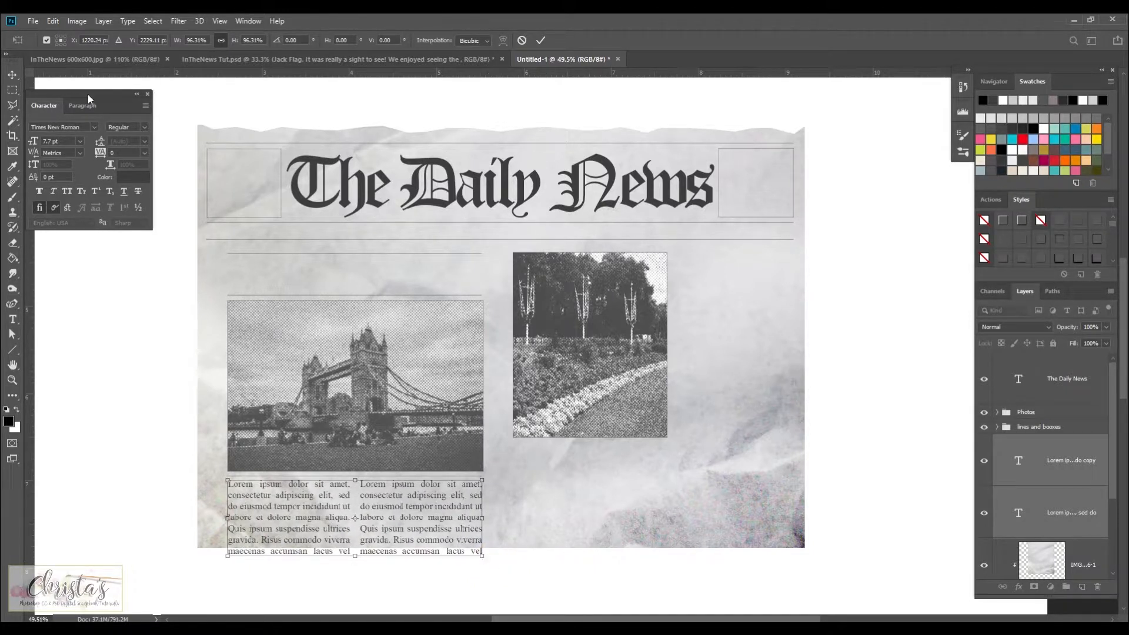
{"action": "left_click", "coordinate": [11, 75]}
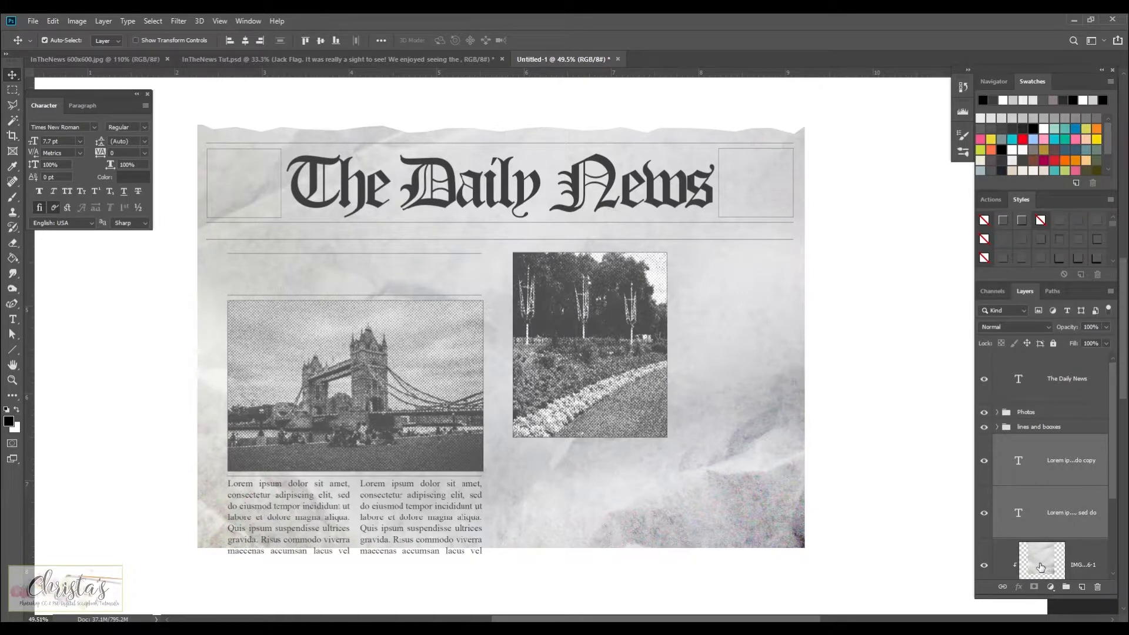
- Clip both Lorem ipsum text layers to the torn paper with a clipping mask
{"action": "right_click", "coordinate": [1065, 531]}
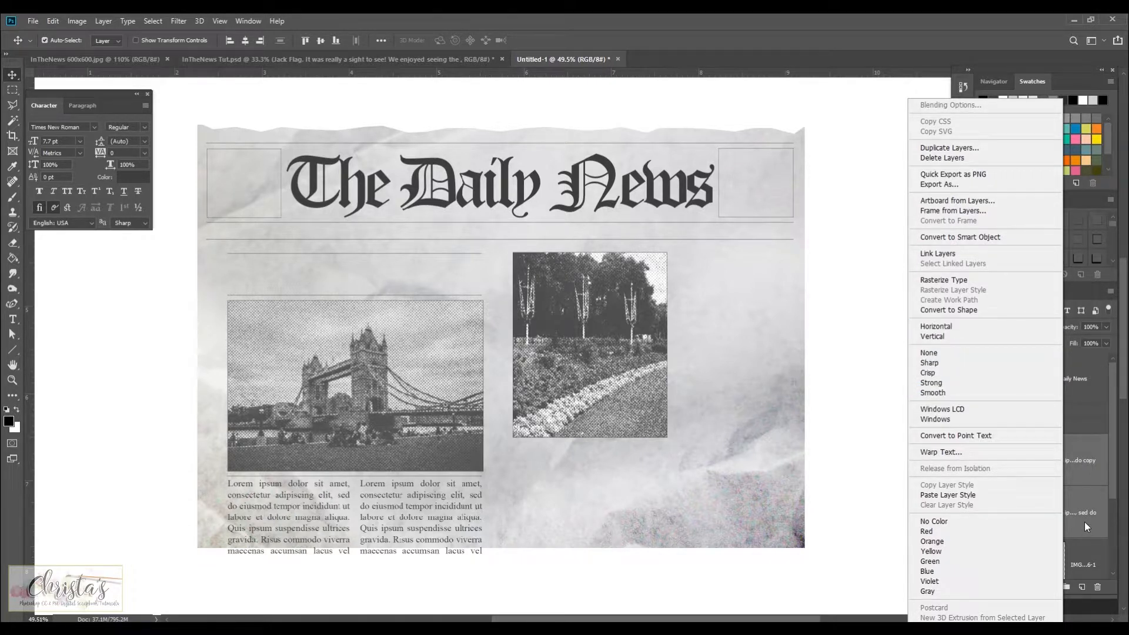
{"action": "left_click", "coordinate": [1083, 525]}
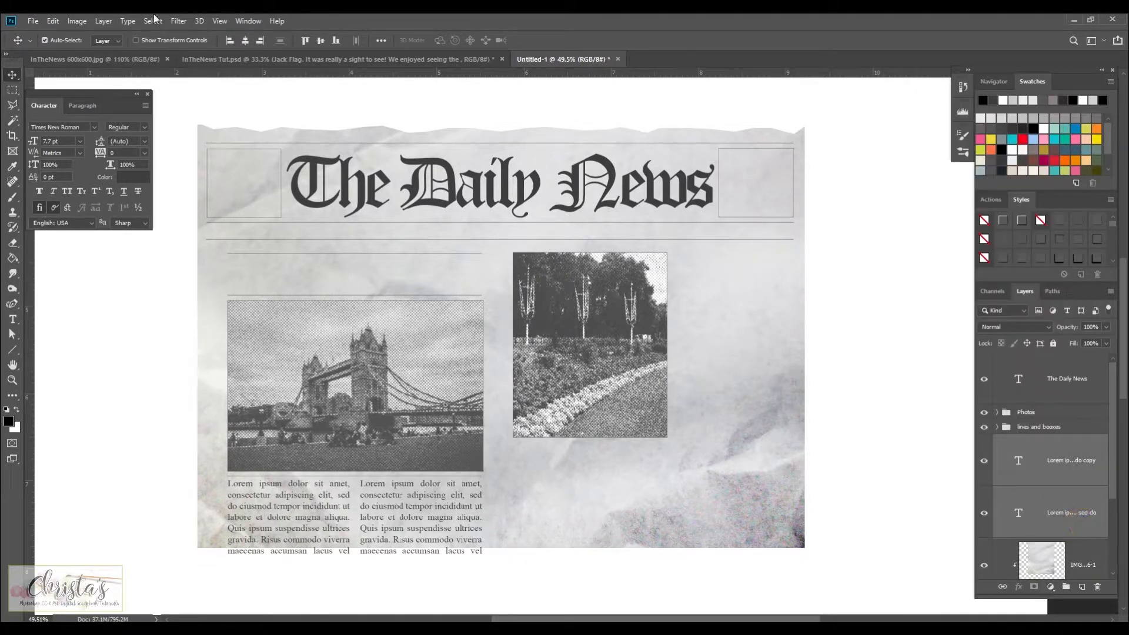
{"action": "left_click", "coordinate": [104, 21]}
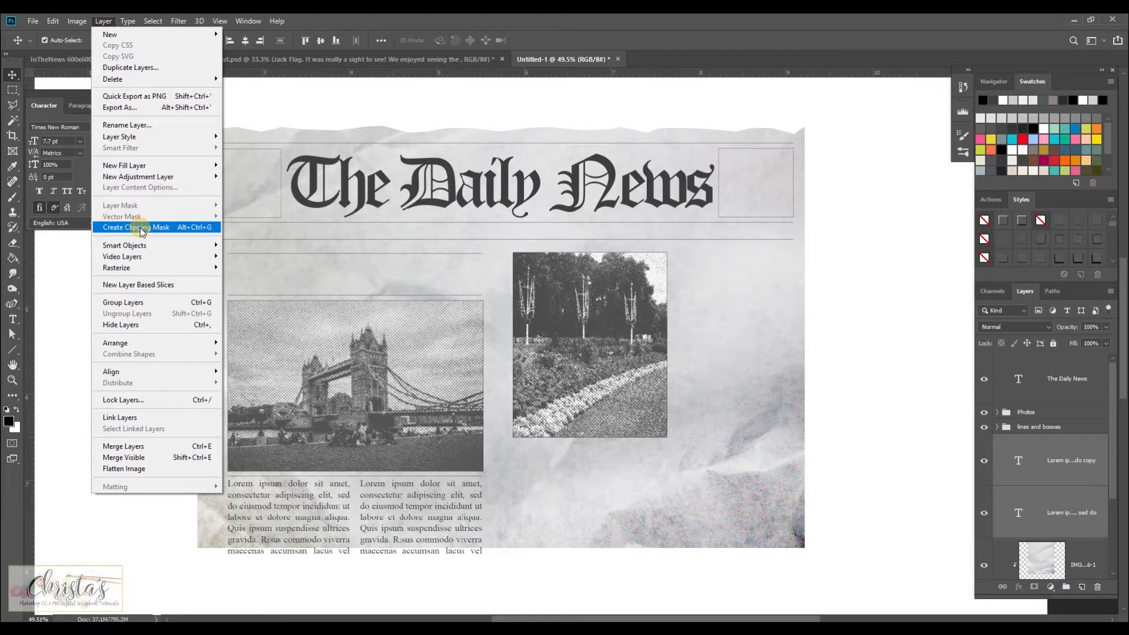
{"action": "left_click", "coordinate": [140, 227]}
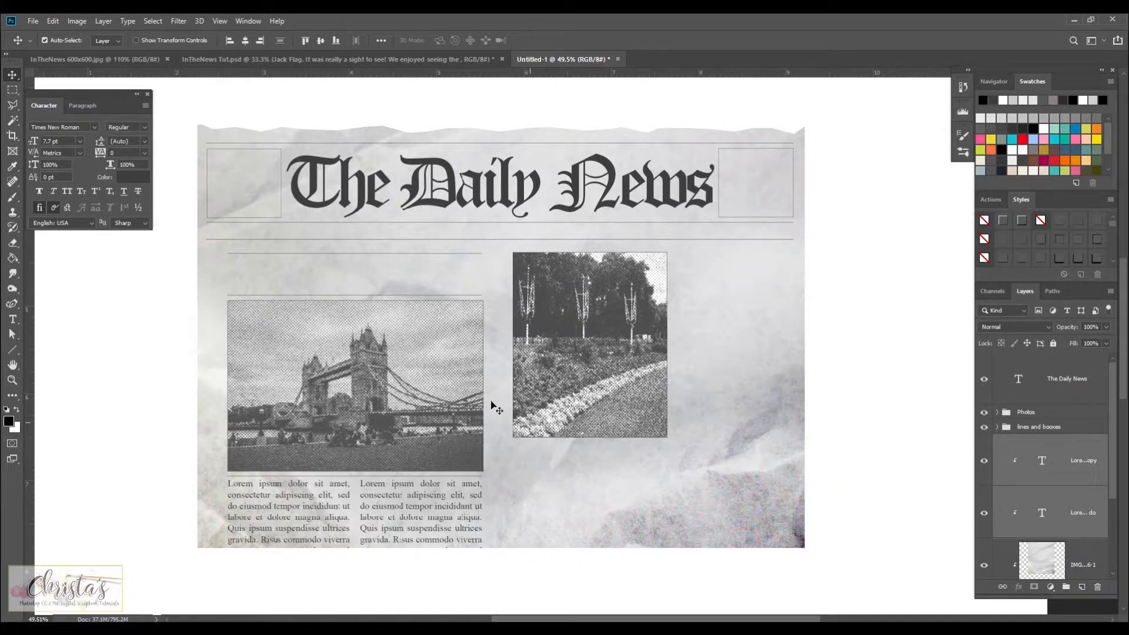
- Copy the FLOWERS BLOOMING IN LONDON headline layer from InTheNews Tut.psd into Untitled-1 and place it to the right of the garden photo's top
{"action": "left_click", "coordinate": [13, 320]}
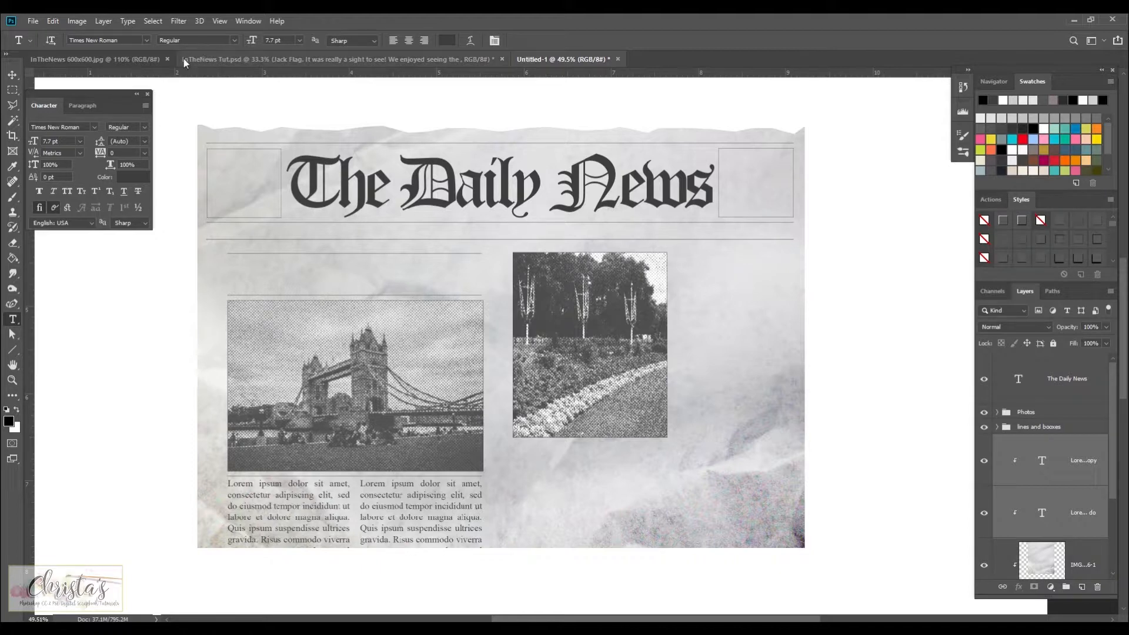
{"action": "left_click", "coordinate": [215, 61]}
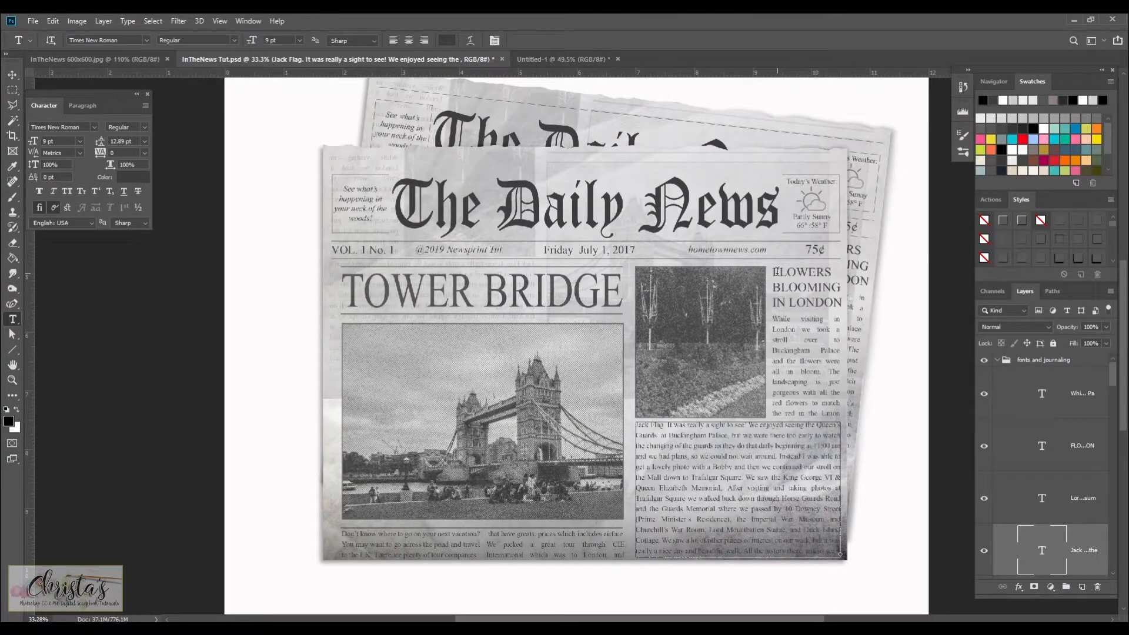
{"action": "left_click", "coordinate": [12, 75]}
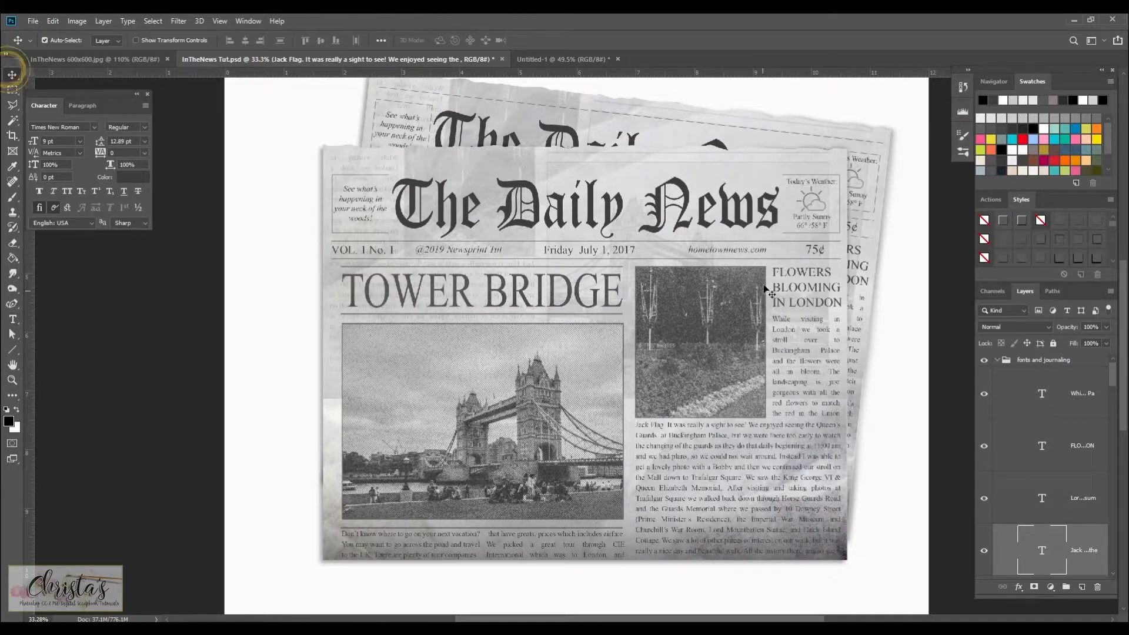
{"action": "left_click", "coordinate": [777, 276]}
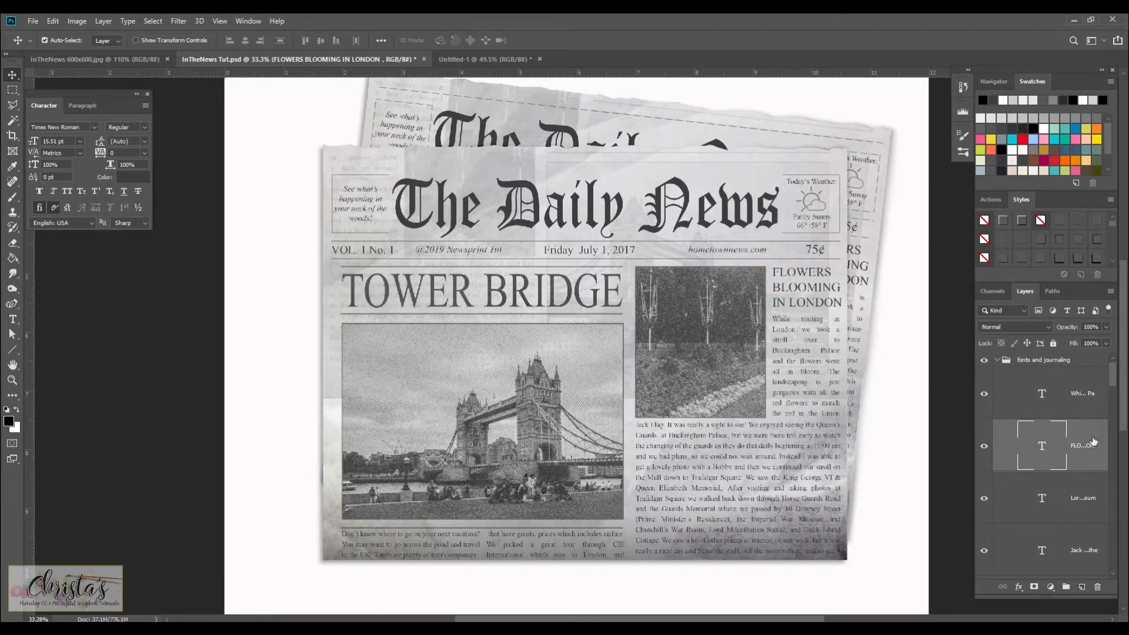
{"action": "left_click_drag", "start_coordinate": [1092, 446], "coordinate": [759, 320]}
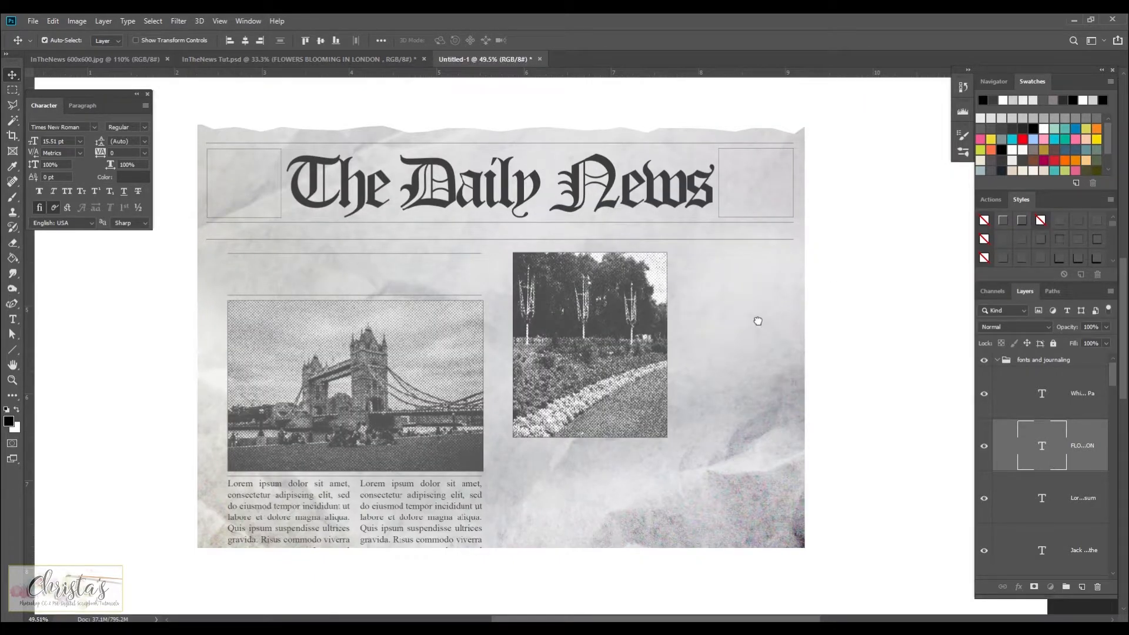
{"action": "left_click_drag", "start_coordinate": [749, 303], "coordinate": [718, 264]}
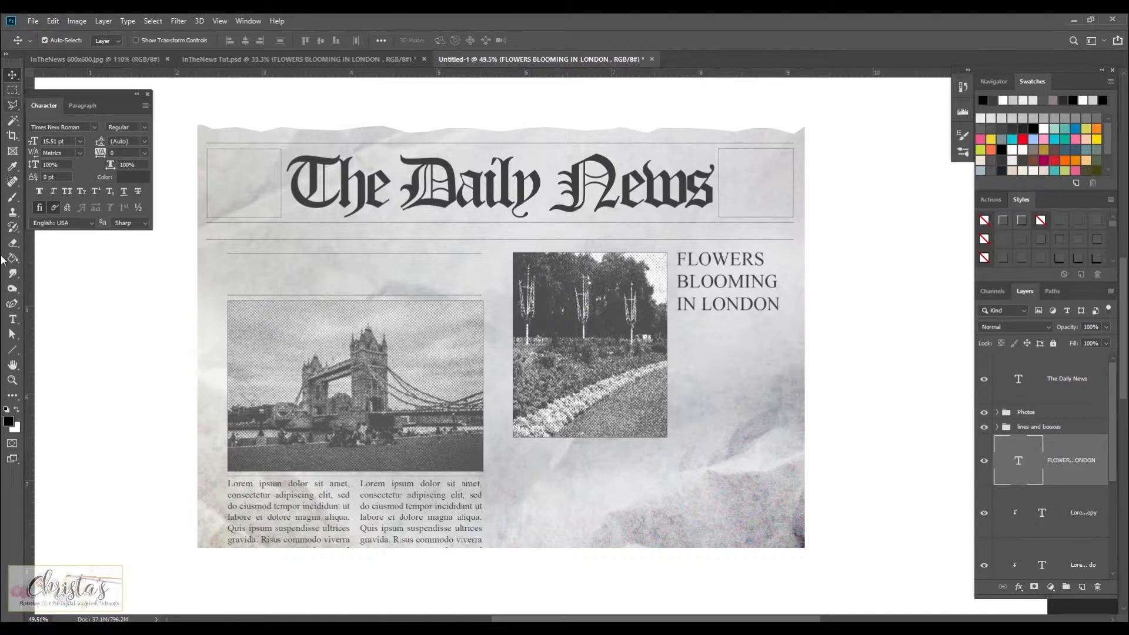
- Add a placeholder paragraph text box below the flowers headline, down to the garden photo's lower edge, with the font size set to 8 pt
{"action": "left_click", "coordinate": [11, 319]}
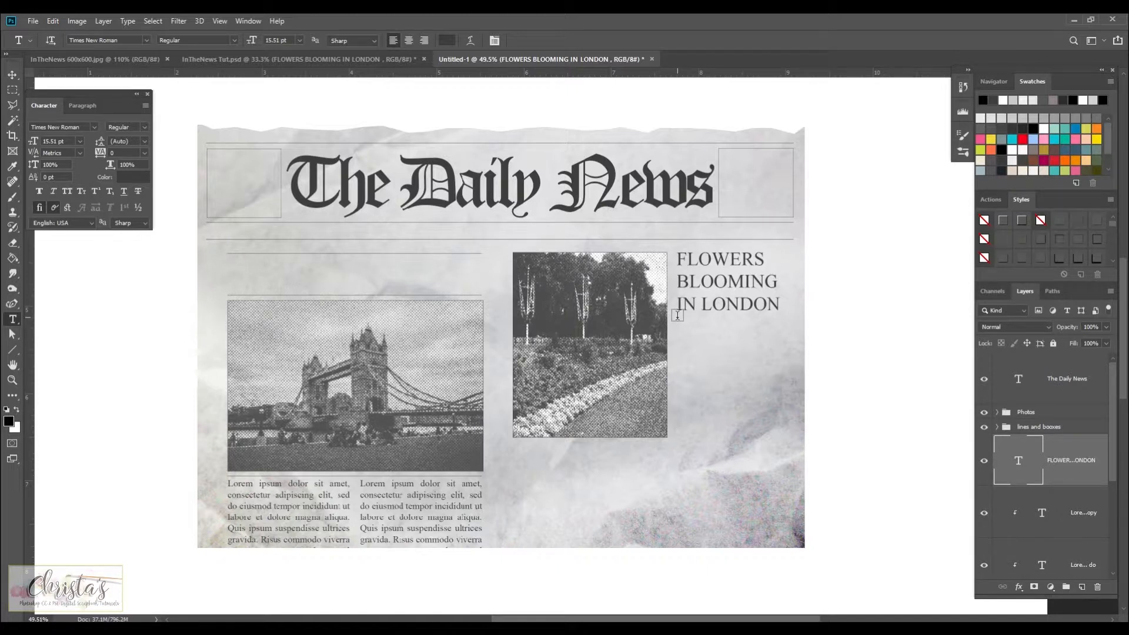
{"action": "left_click_drag", "start_coordinate": [678, 316], "coordinate": [790, 437]}
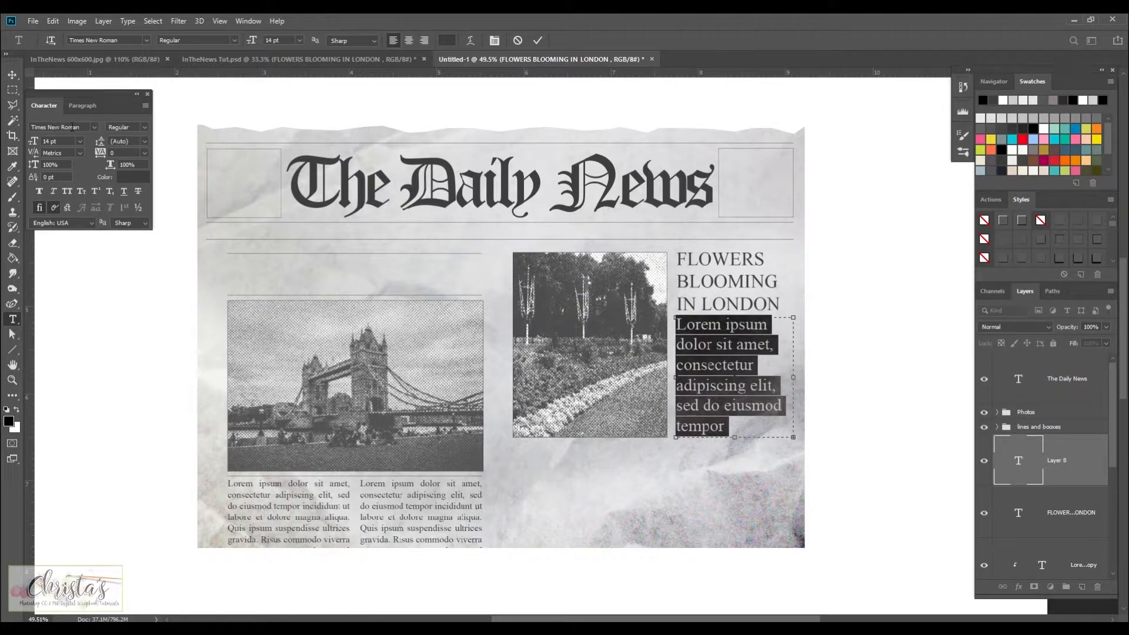
{"action": "left_click", "coordinate": [81, 143]}
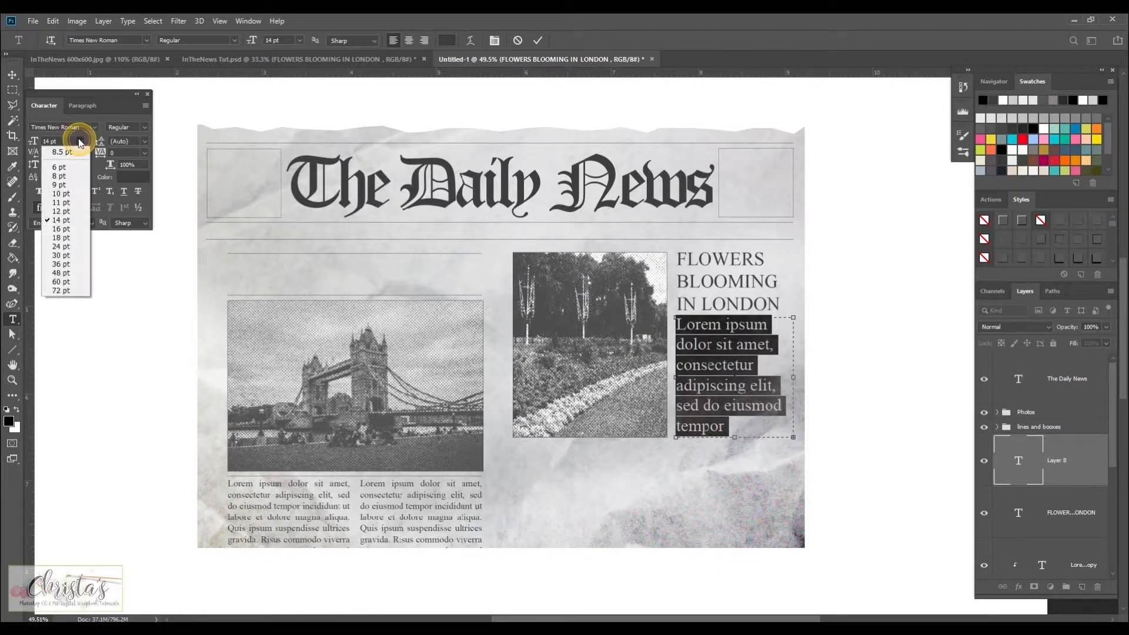
{"action": "left_click", "coordinate": [66, 172]}
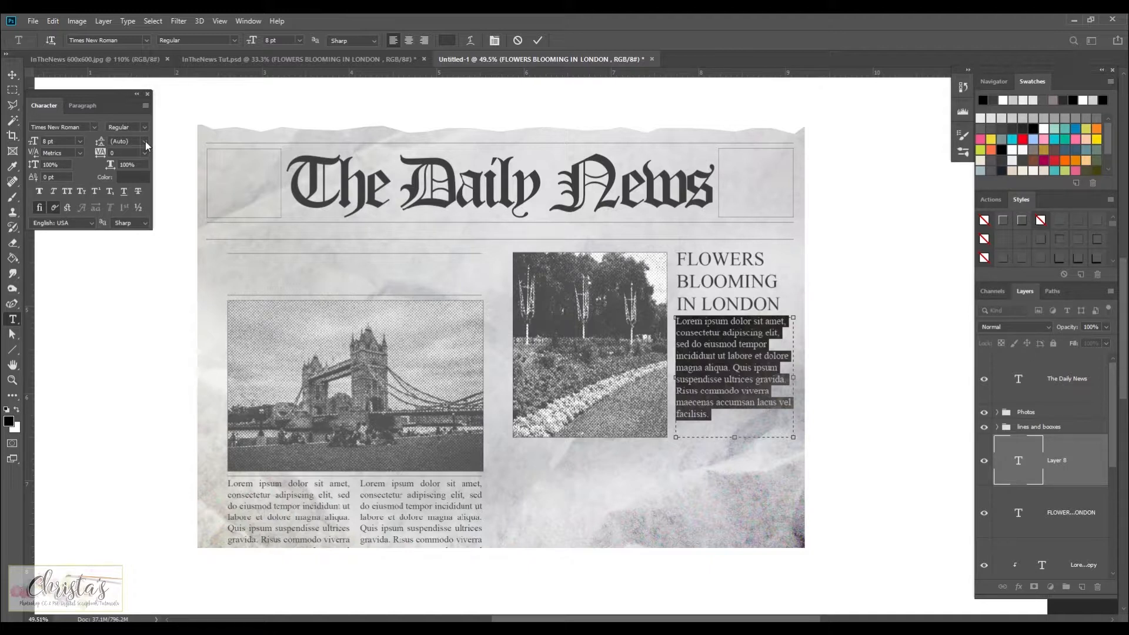
{"action": "left_click", "coordinate": [13, 74]}
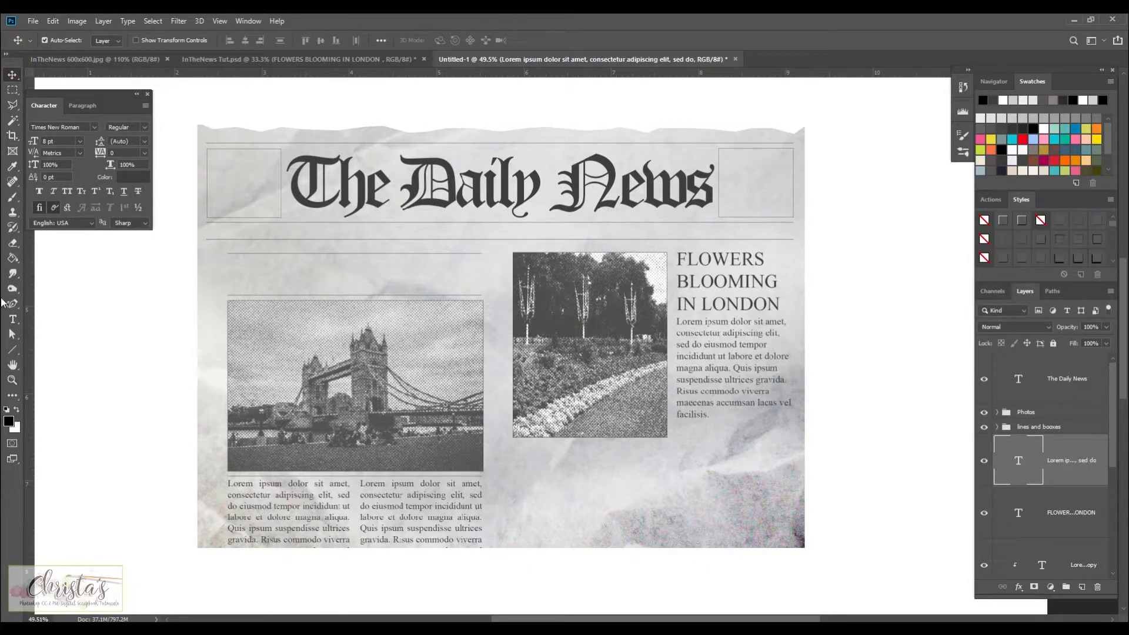
- Check the font size of the columns under the bridge photo and set the flowers article text to 7.7 pt to match
{"action": "left_click", "coordinate": [12, 320]}
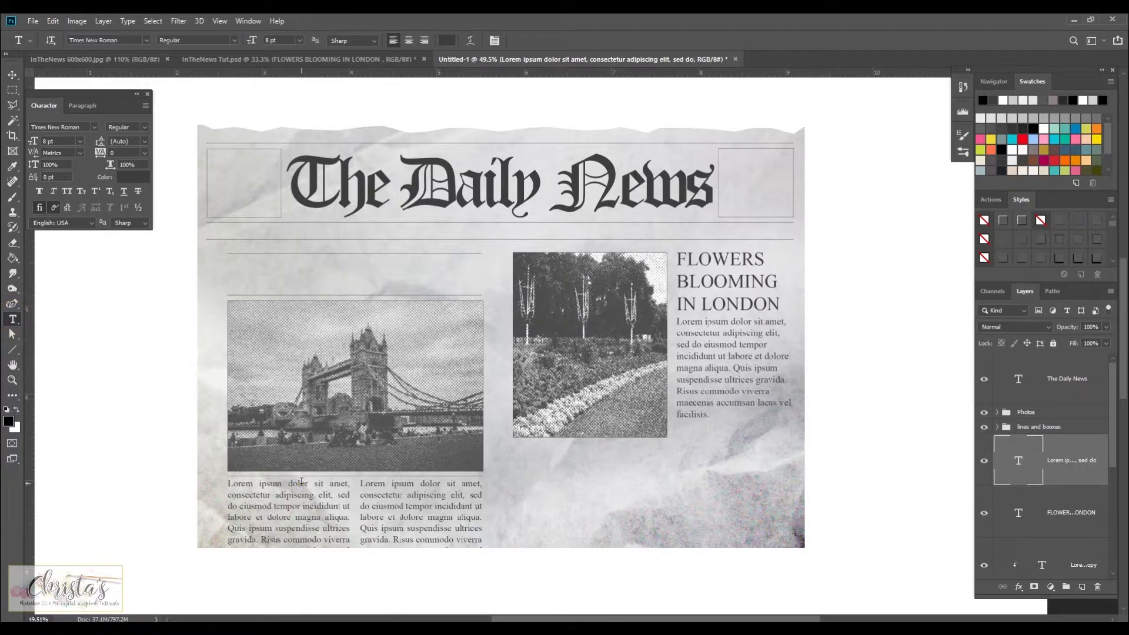
{"action": "left_click", "coordinate": [301, 482]}
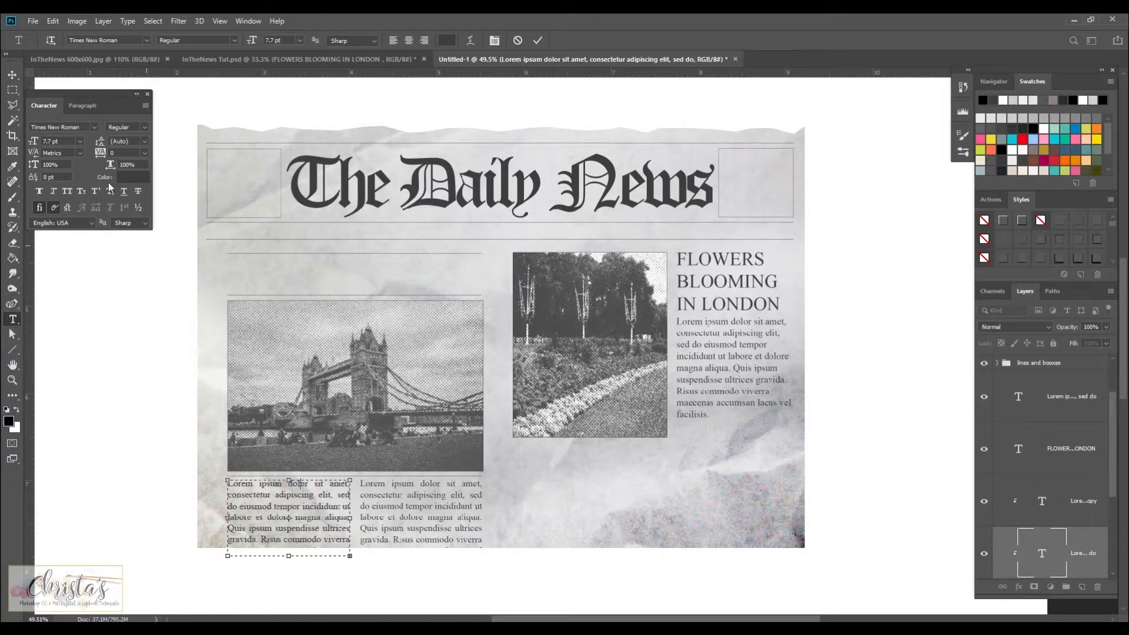
{"action": "left_click", "coordinate": [12, 75]}
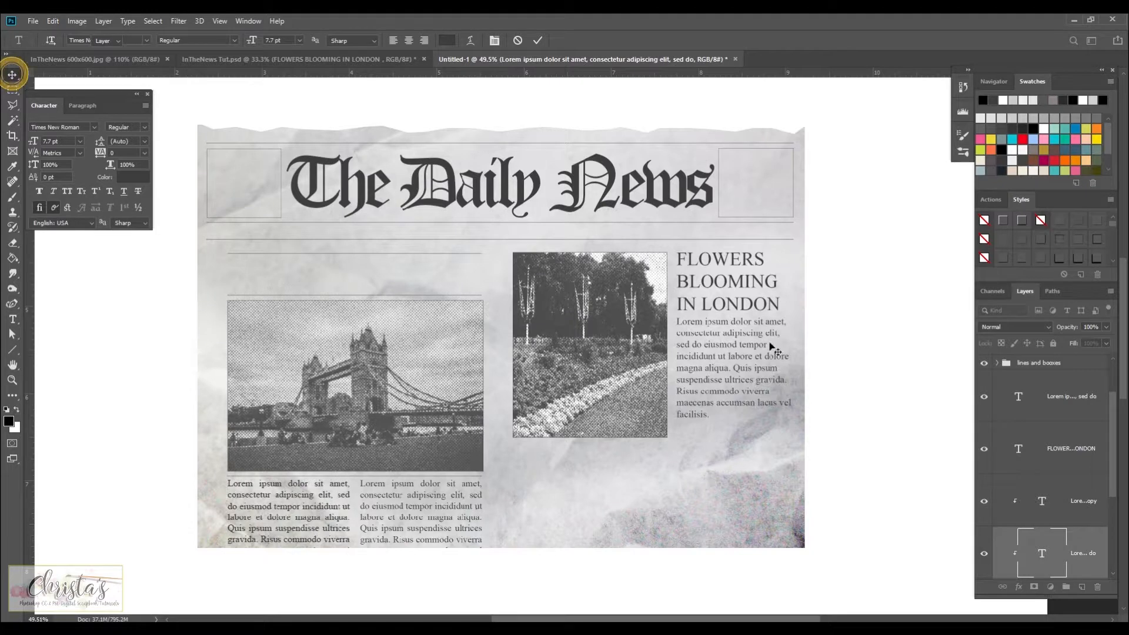
{"action": "left_click", "coordinate": [710, 325]}
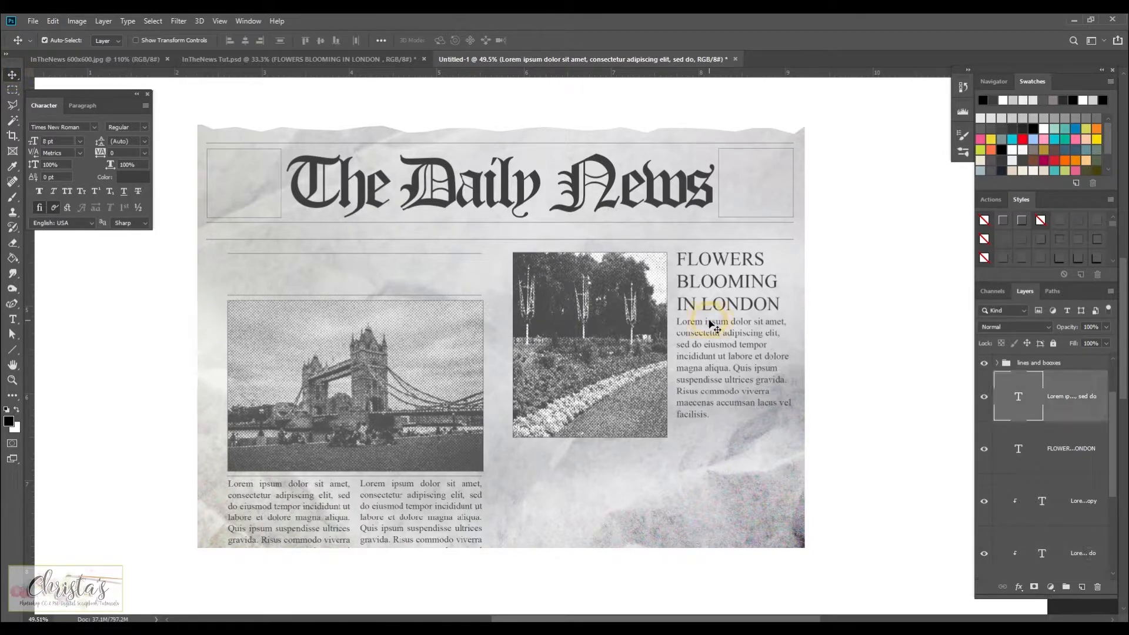
{"action": "left_click", "coordinate": [47, 140]}
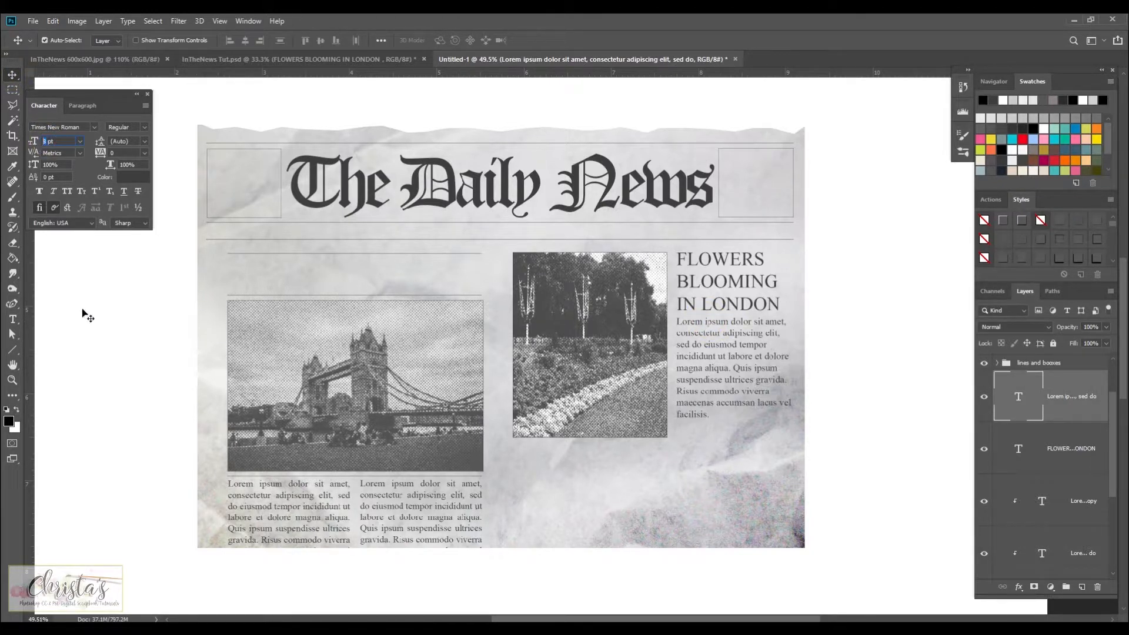
{"action": "type", "text": "47."}
{"action": "type", "text": "7"}
{"action": "key", "text": "Return"}
{"action": "key", "text": "Return"}
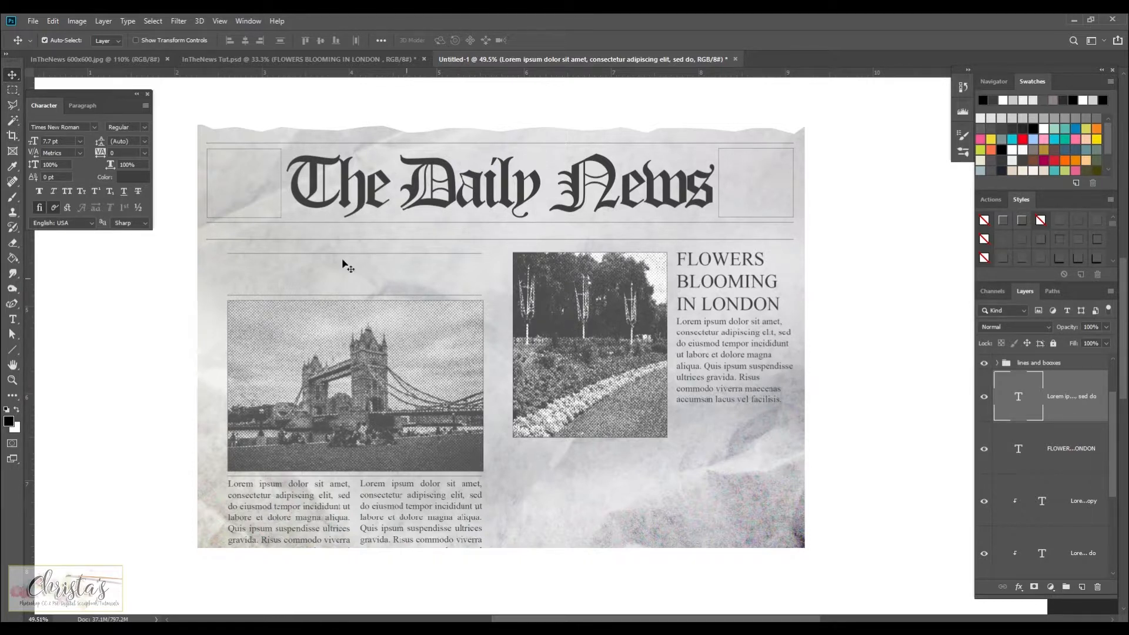
- Copy the flowers article's placeholder text and paste it at the end of the same text box to fill it down to the garden photo's lower edge
{"action": "left_click", "coordinate": [12, 319]}
{"action": "left_click_drag", "start_coordinate": [677, 320], "coordinate": [785, 394]}
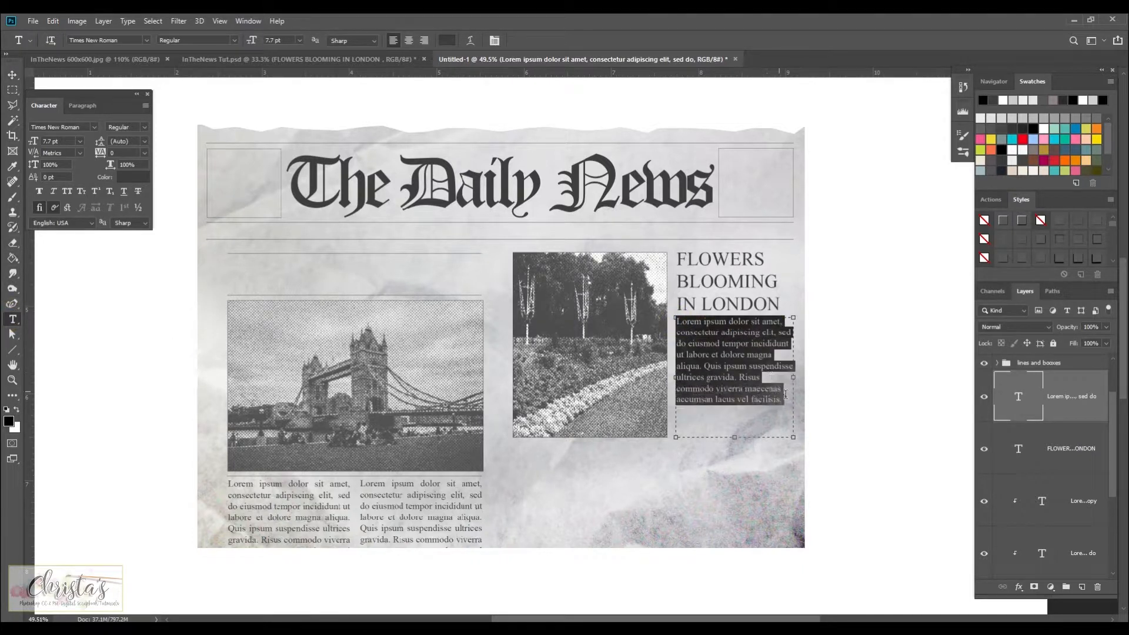
{"action": "right_click", "coordinate": [733, 368]}
{"action": "left_click", "coordinate": [747, 404]}
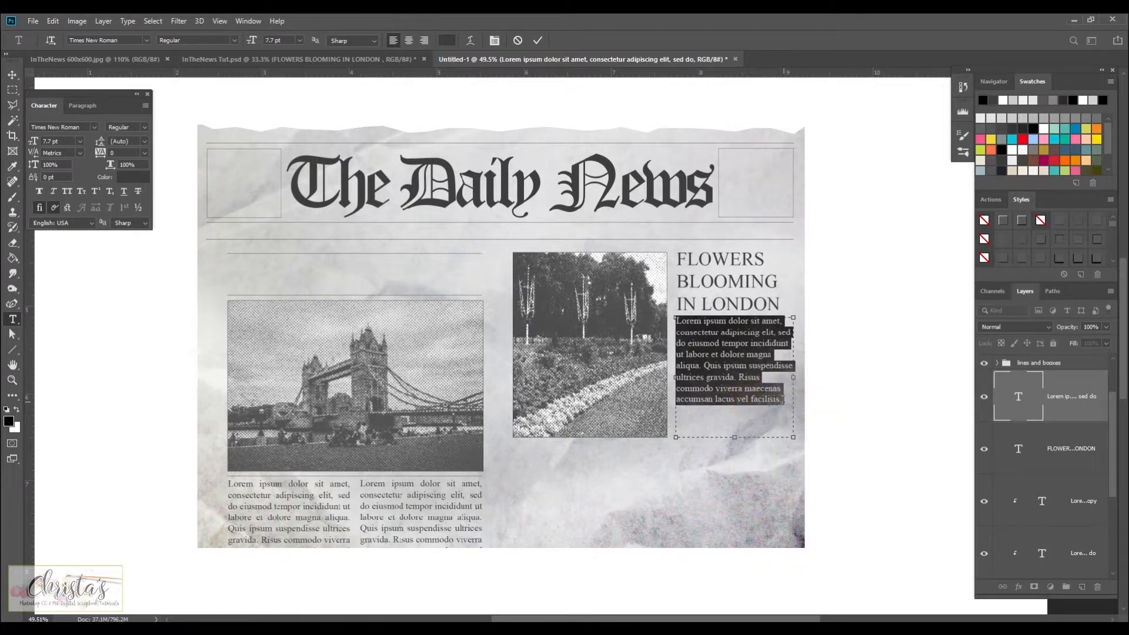
{"action": "left_click", "coordinate": [784, 400]}
{"action": "right_click", "coordinate": [784, 400]}
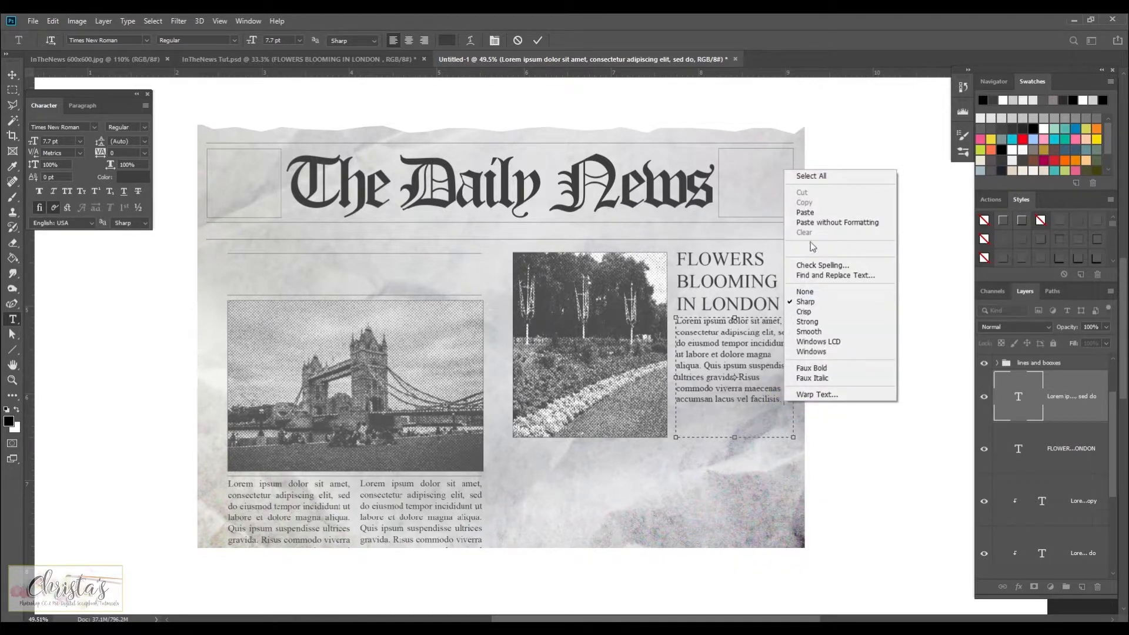
{"action": "left_click", "coordinate": [823, 219]}
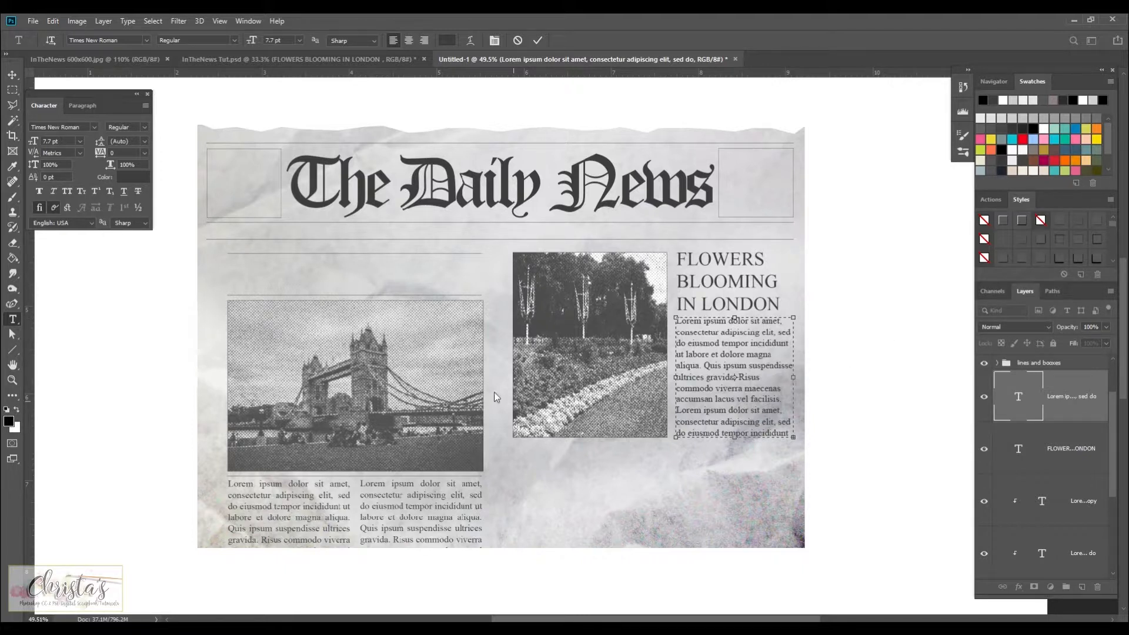
{"action": "left_click", "coordinate": [11, 75]}
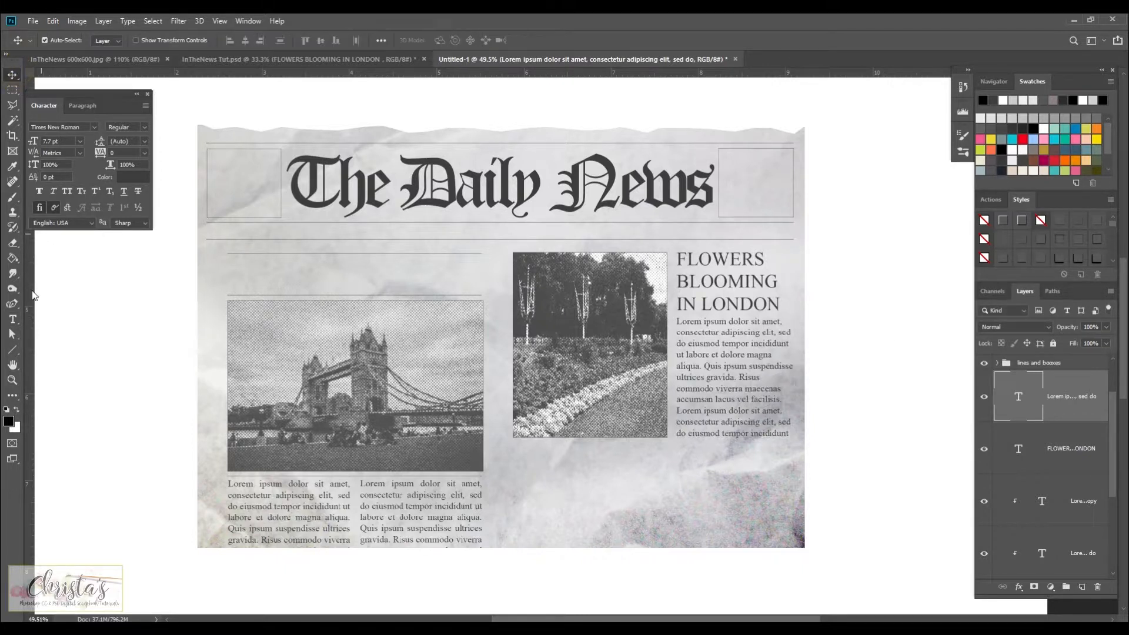
- Add a wide paragraph text box from below the garden photo to the page's lower edge and paste the copied placeholder text twice to fill it
{"action": "left_click", "coordinate": [14, 320]}
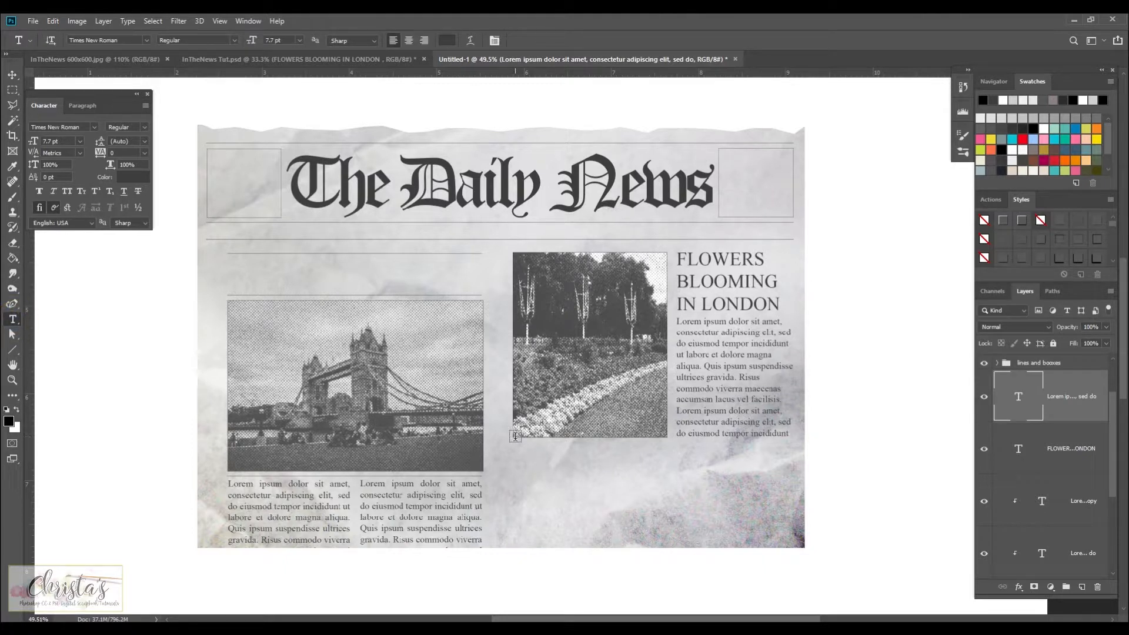
{"action": "left_click_drag", "start_coordinate": [513, 441], "coordinate": [792, 547]}
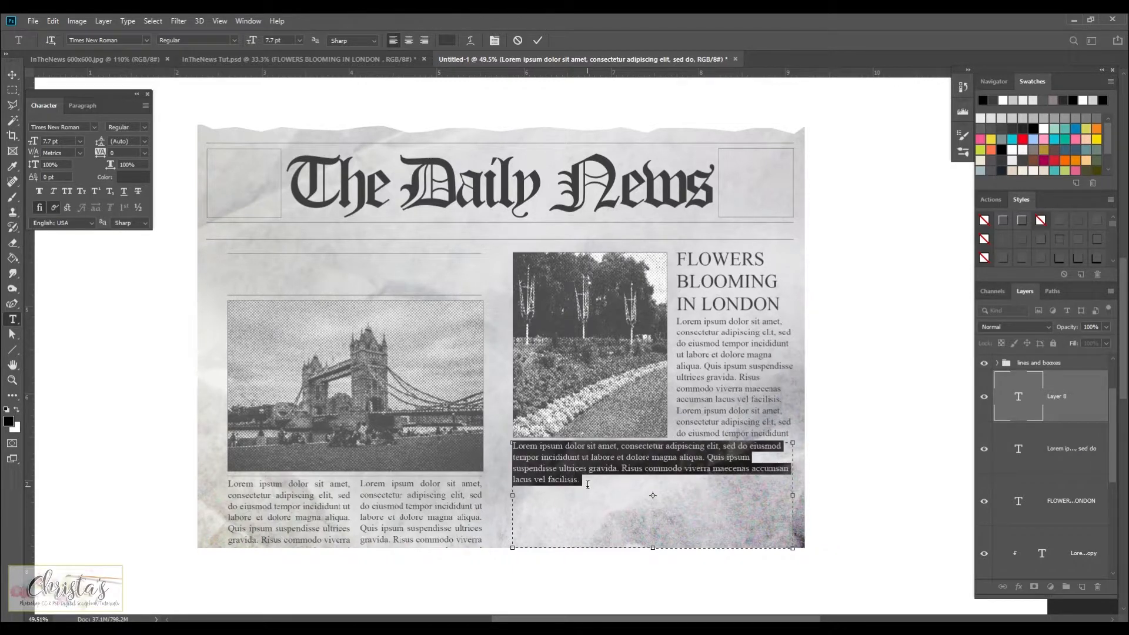
{"action": "left_click", "coordinate": [587, 484]}
{"action": "right_click", "coordinate": [587, 484]}
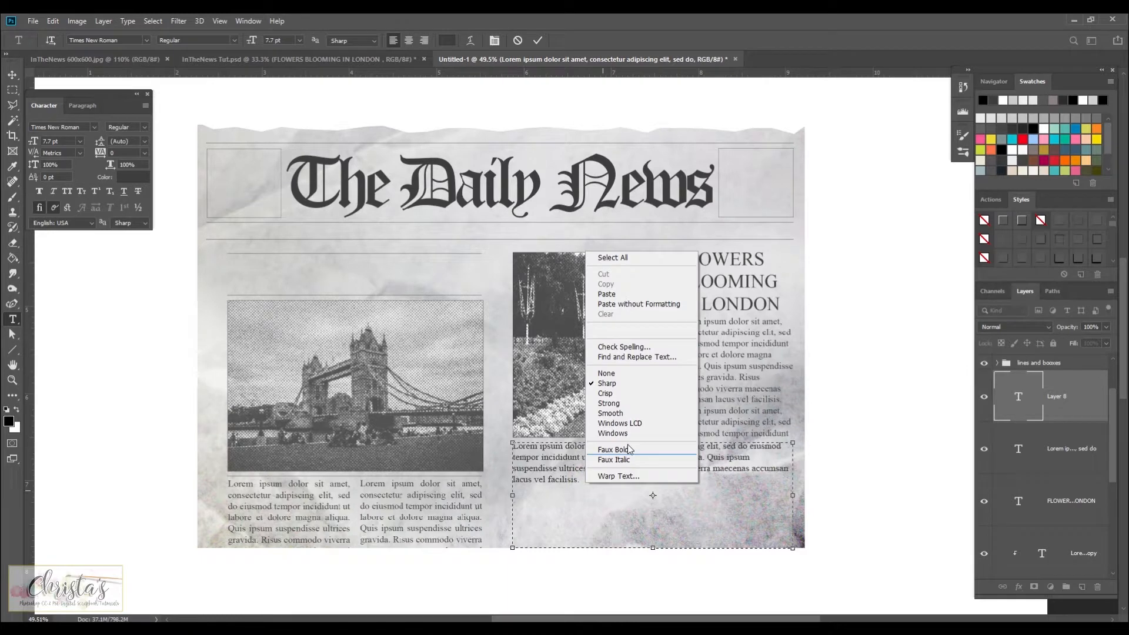
{"action": "left_click", "coordinate": [608, 294]}
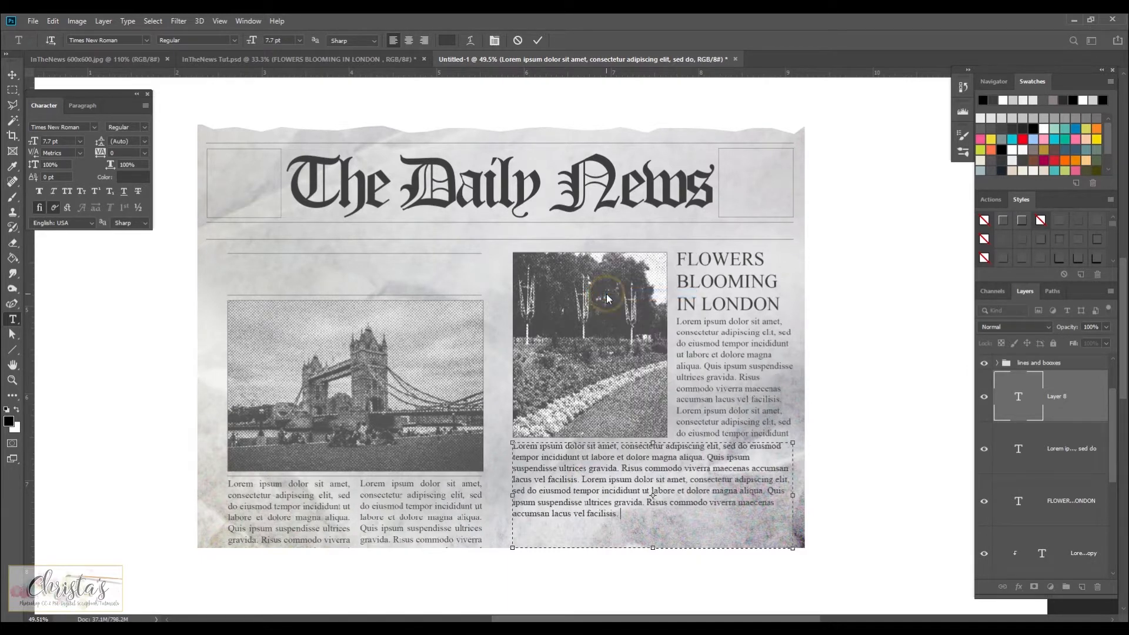
{"action": "right_click", "coordinate": [630, 513]}
{"action": "left_click", "coordinate": [654, 331]}
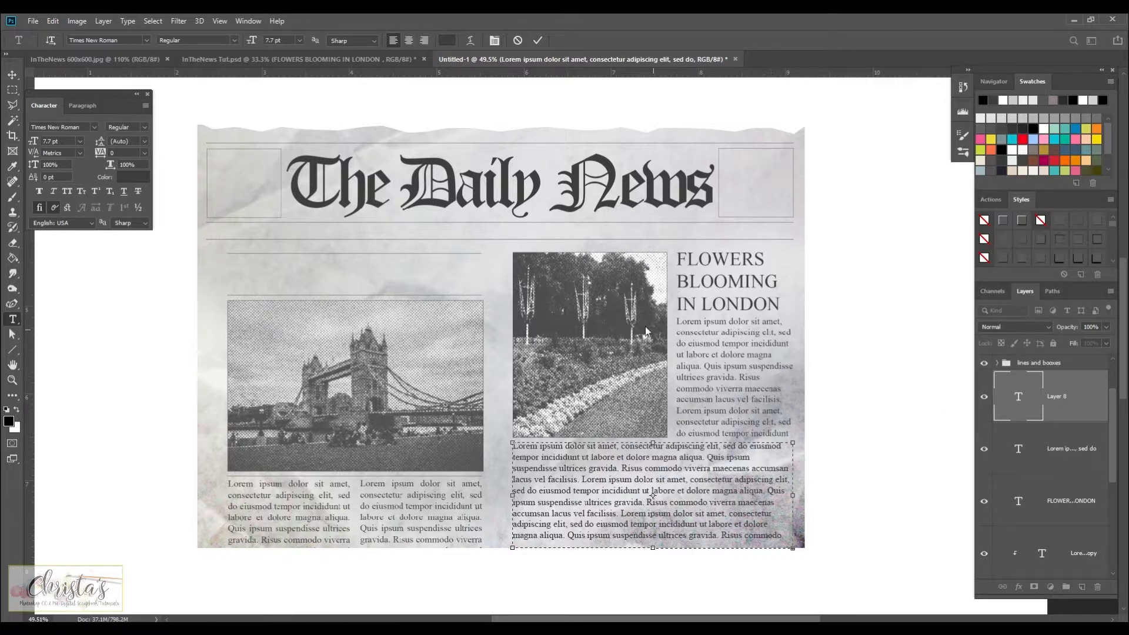
{"action": "left_click", "coordinate": [12, 75]}
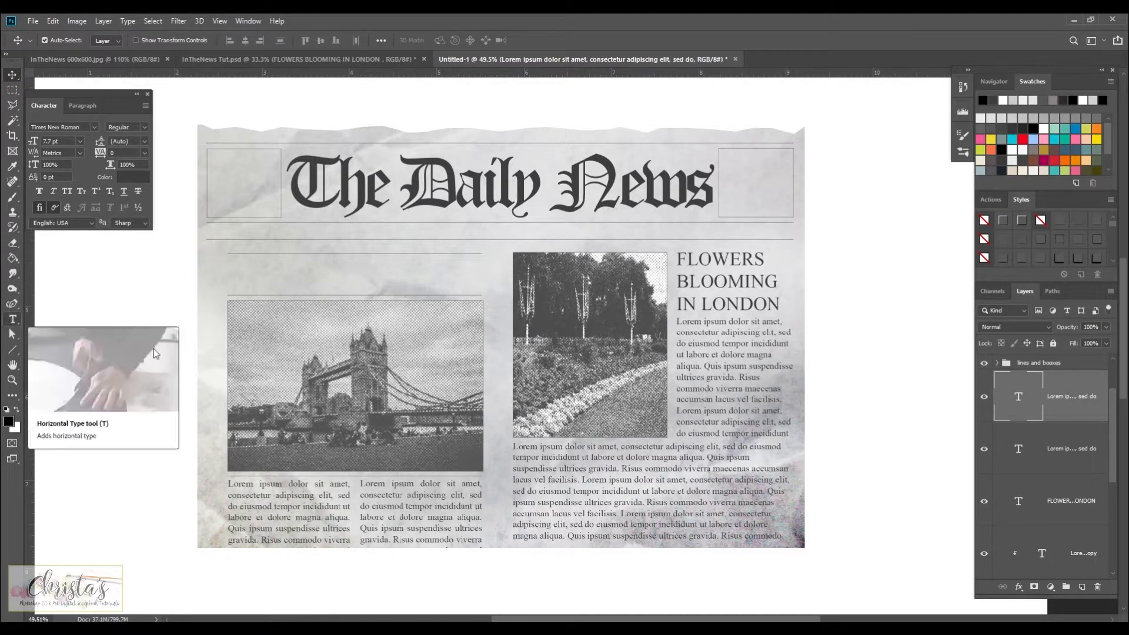
- Create a faux bold 30 pt Times New Roman headline reading "TOWER BRIDGE" and place it between the divider lines above the bridge photo
{"action": "left_click", "coordinate": [12, 319]}
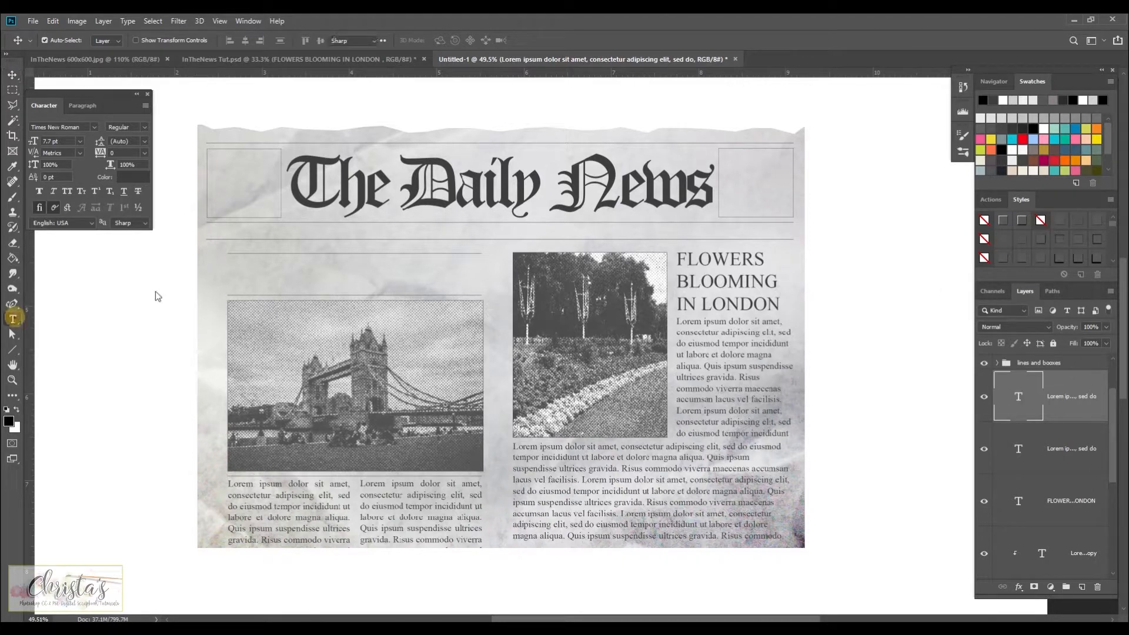
{"action": "left_click", "coordinate": [239, 276]}
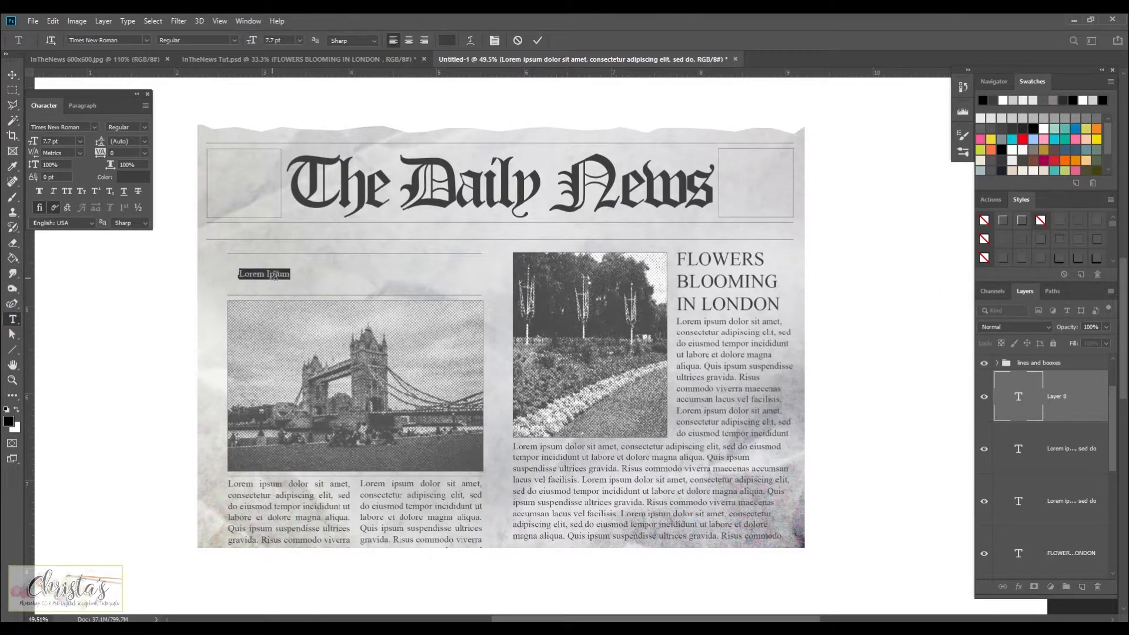
{"action": "left_click", "coordinate": [40, 191]}
{"action": "left_click", "coordinate": [81, 144]}
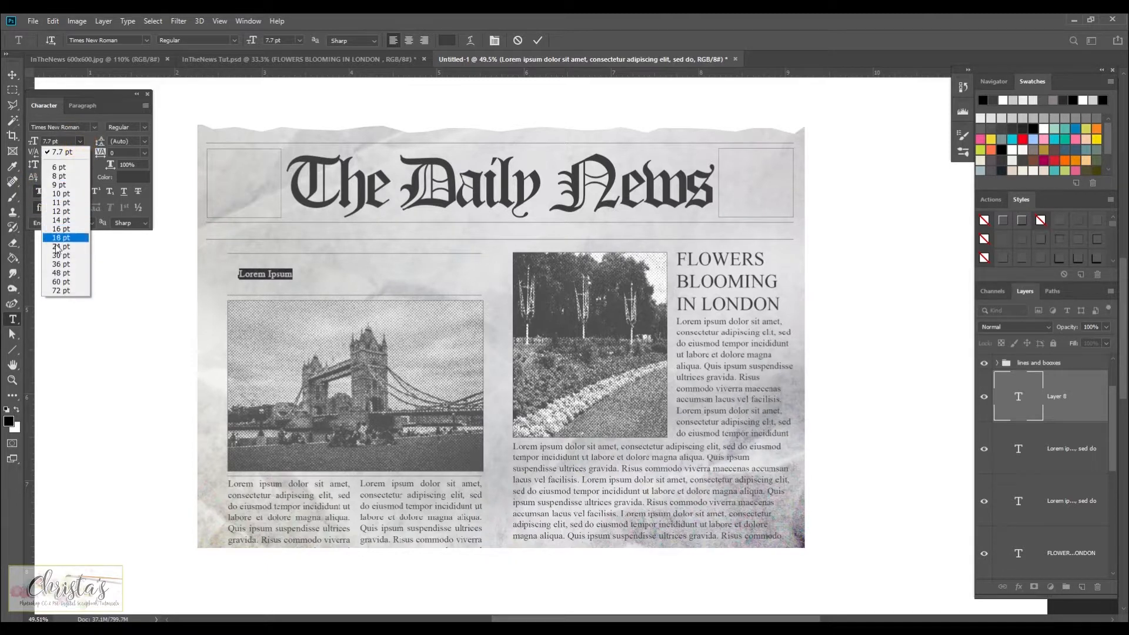
{"action": "left_click", "coordinate": [65, 273]}
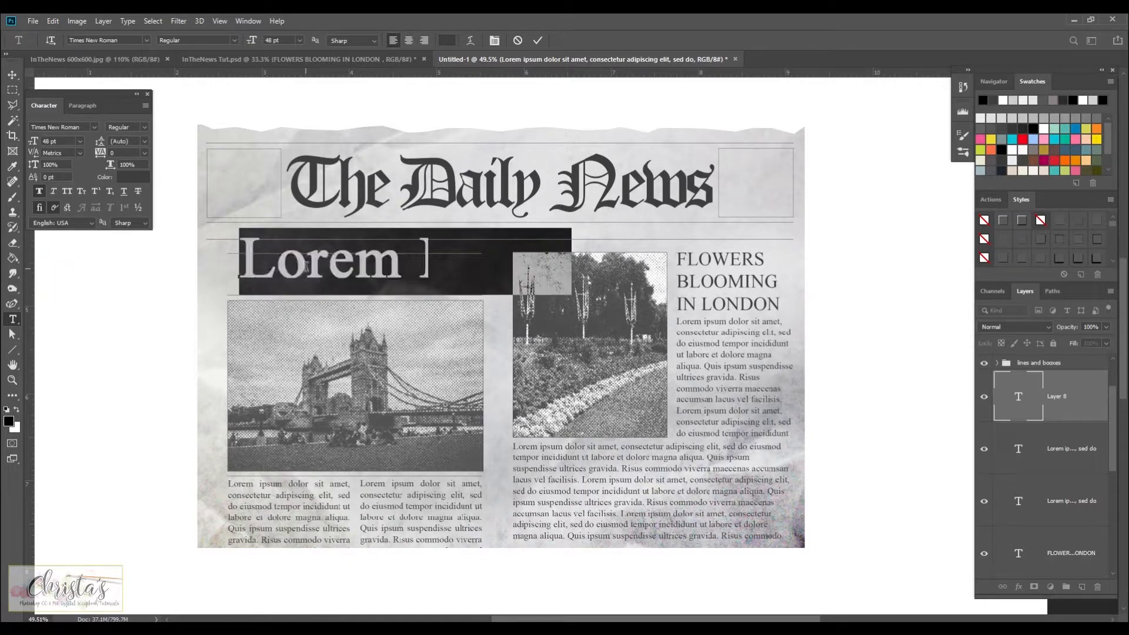
{"action": "left_click", "coordinate": [81, 143]}
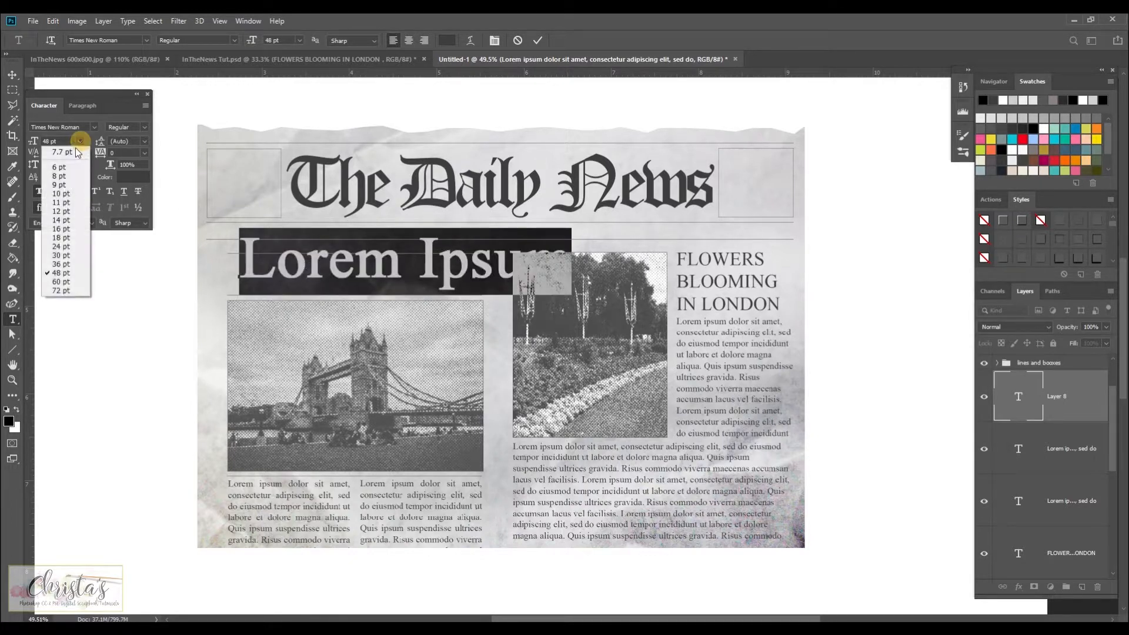
{"action": "left_click", "coordinate": [63, 257]}
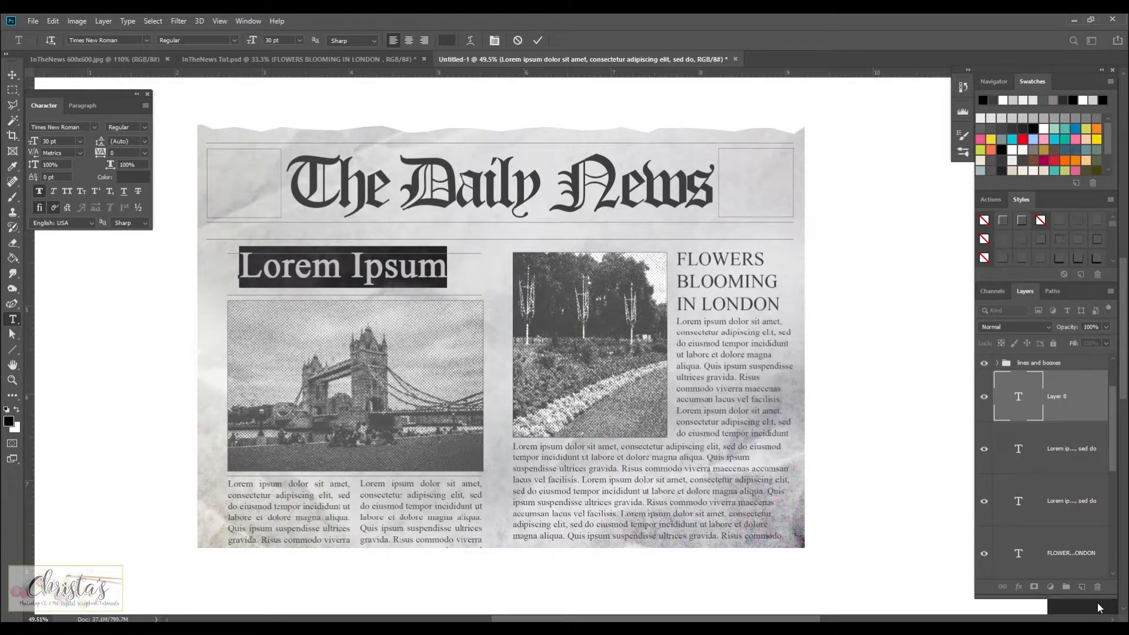
{"action": "type", "text": "TOWER"}
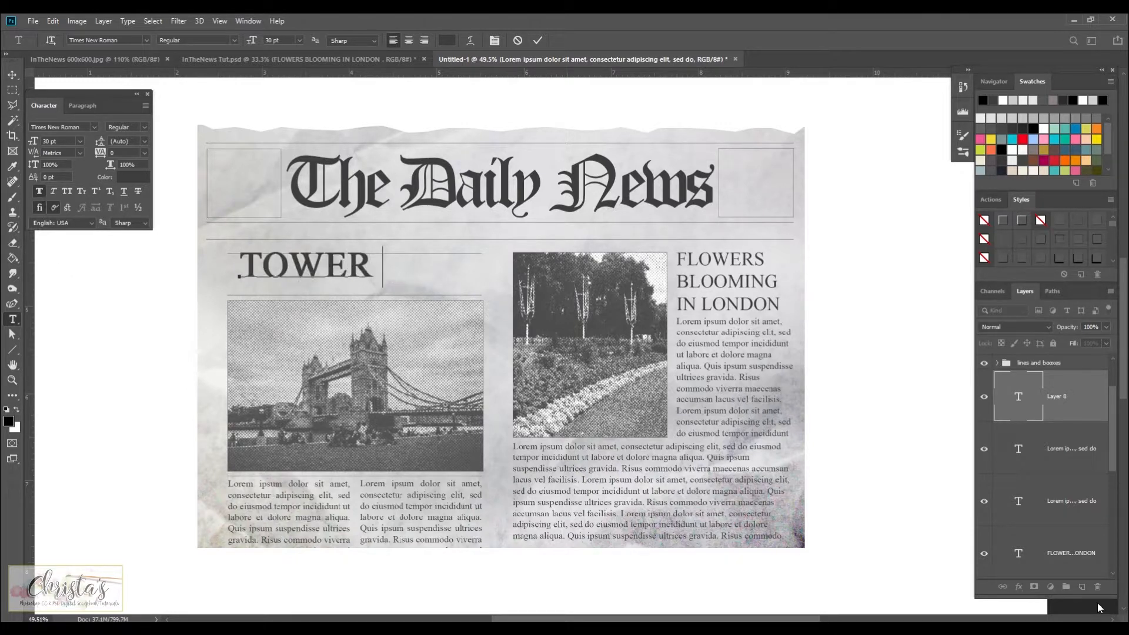
{"action": "type", "text": " BRIDGE"}
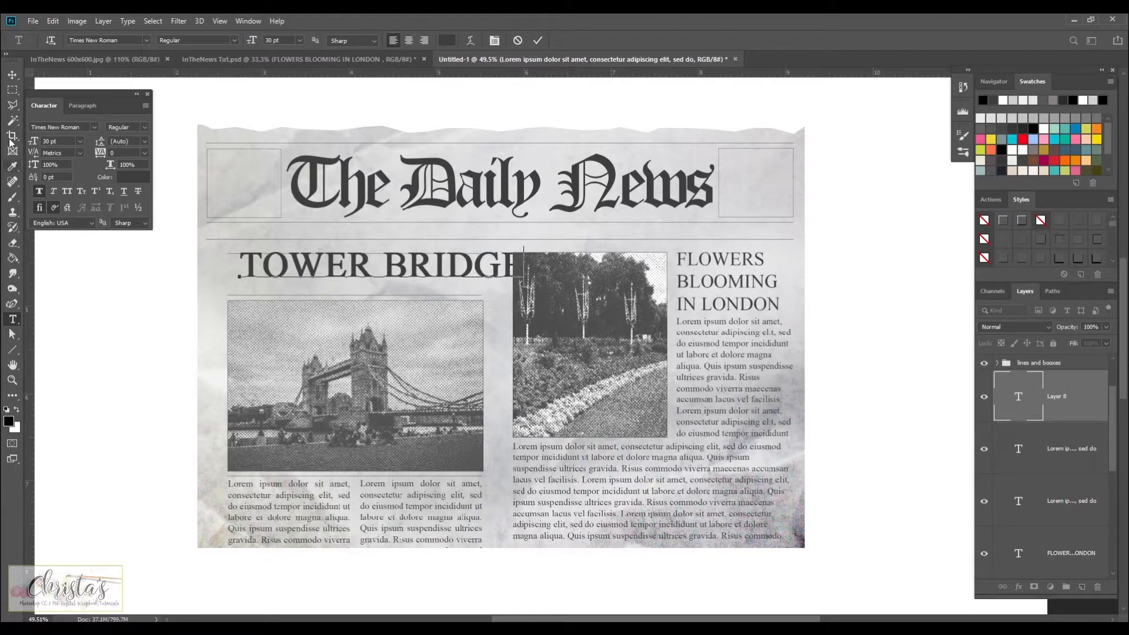
{"action": "left_click", "coordinate": [12, 75]}
{"action": "left_click_drag", "start_coordinate": [365, 265], "coordinate": [353, 283]}
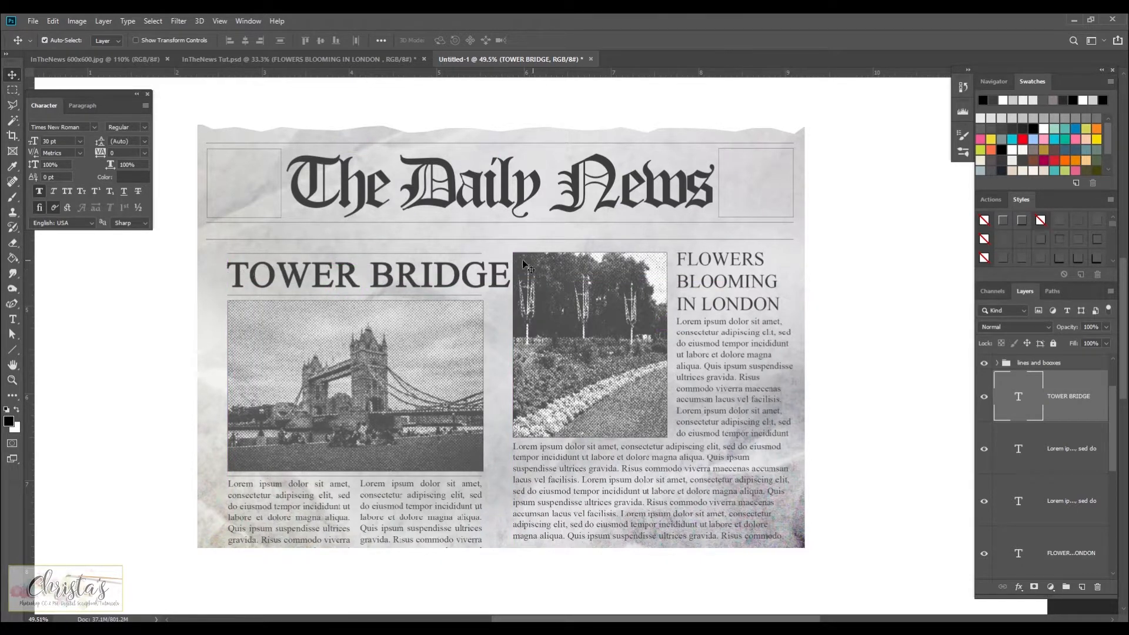
- Tighten the TOWER BRIDGE headline's tracking to -70 so it fits the width of the bridge photo
{"action": "left_click", "coordinate": [144, 153]}
{"action": "left_click", "coordinate": [129, 182]}
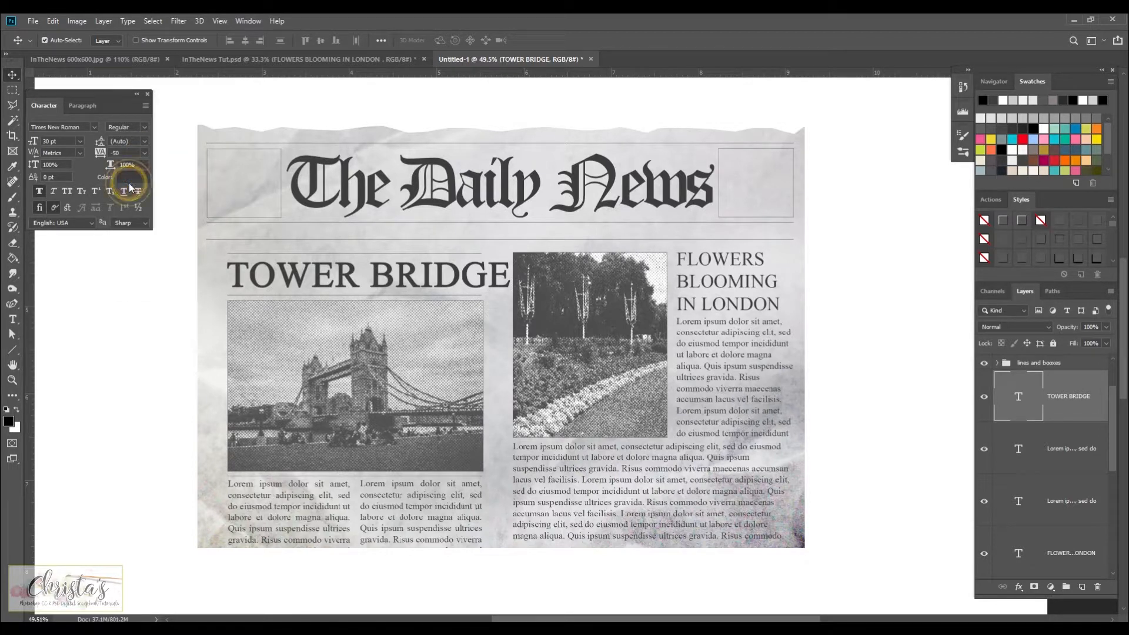
{"action": "left_click", "coordinate": [145, 153]}
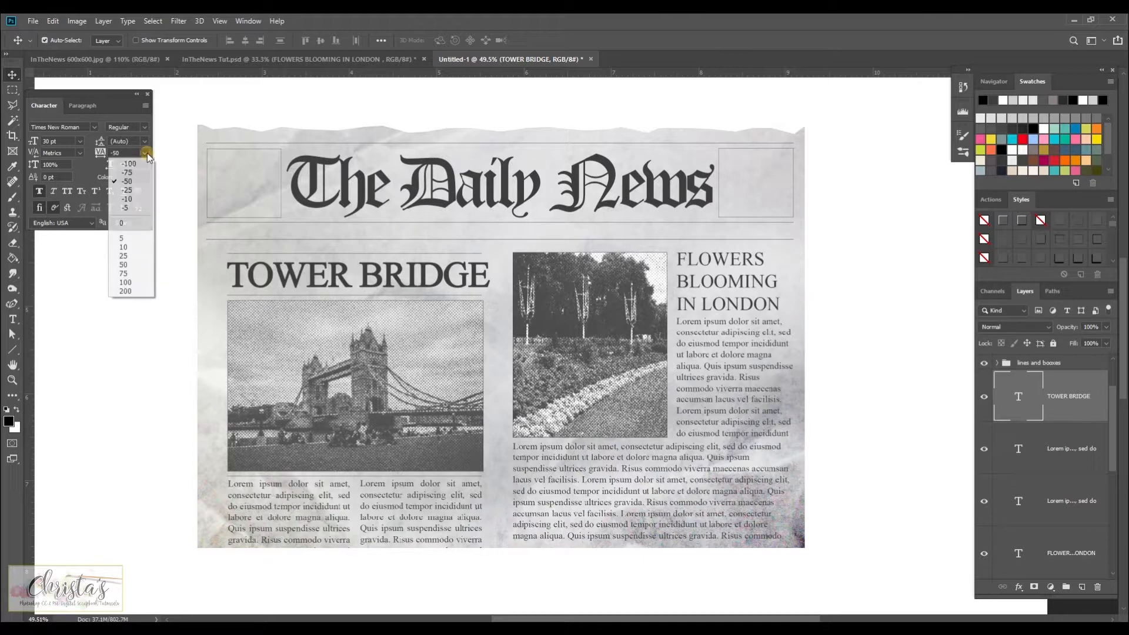
{"action": "left_click", "coordinate": [131, 175]}
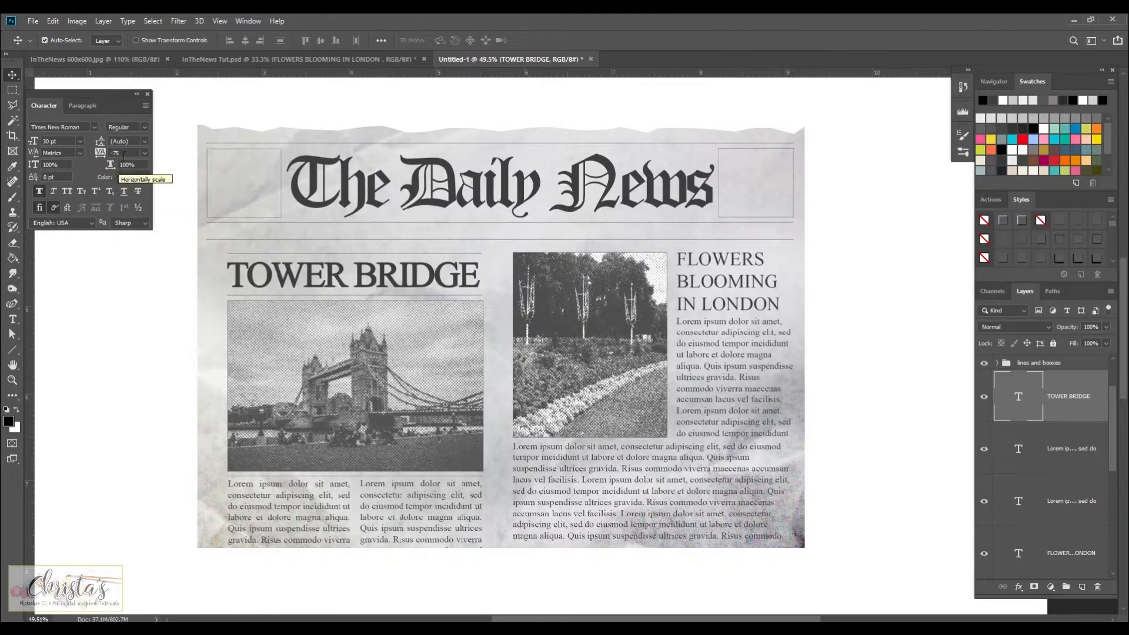
{"action": "double_click", "coordinate": [116, 153]}
{"action": "key", "text": "Return"}
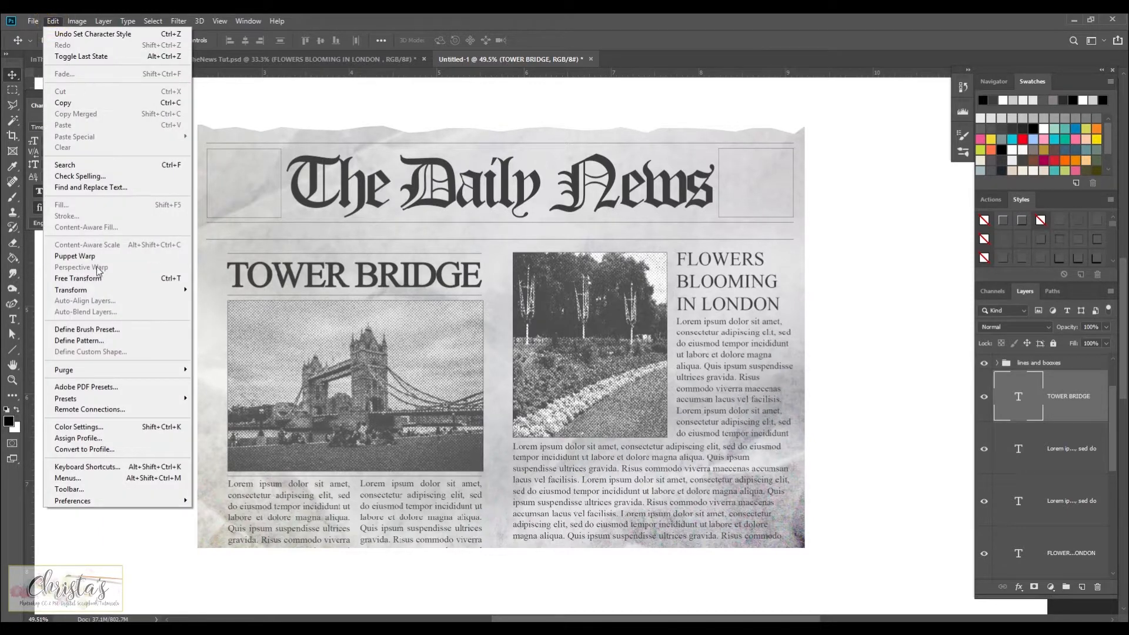
- Scale the TOWER BRIDGE headline vertically to about 111% so it fills the space between the divider lines
{"action": "mouse_move", "coordinate": [97, 289]}
{"action": "left_click", "coordinate": [215, 310]}
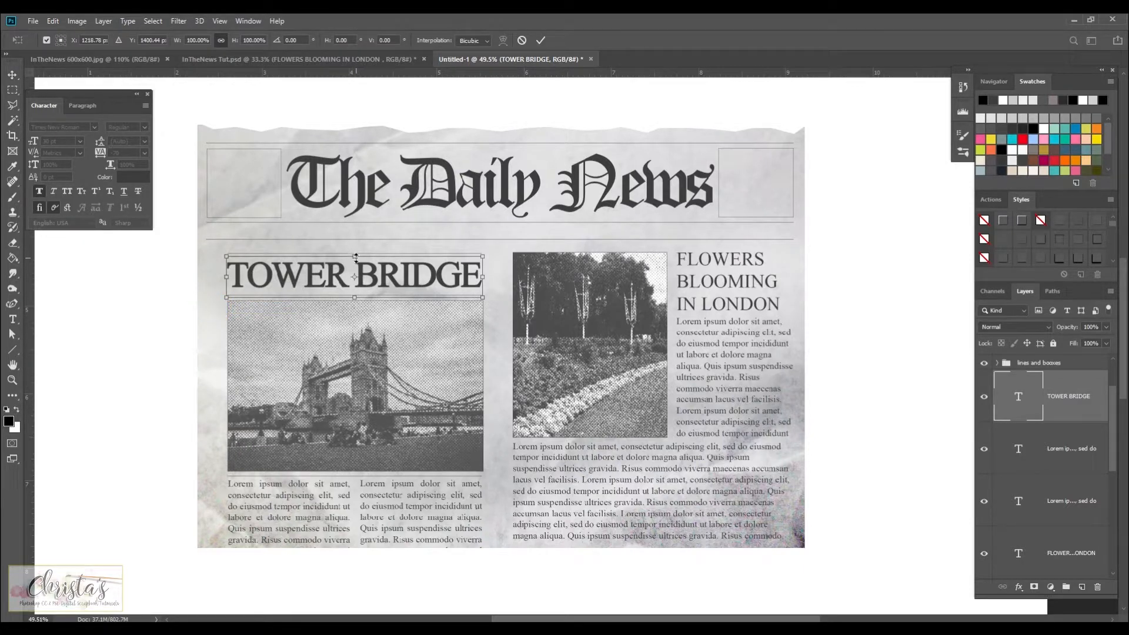
{"action": "left_click_drag", "start_coordinate": [356, 256], "coordinate": [355, 253]}
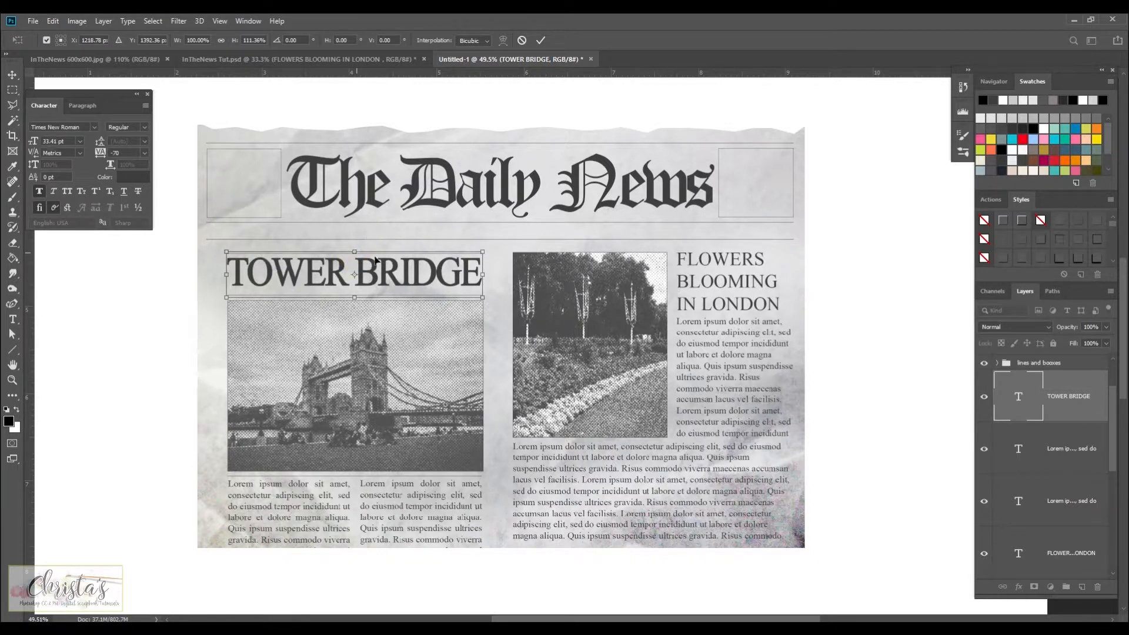
{"action": "left_click", "coordinate": [13, 74]}
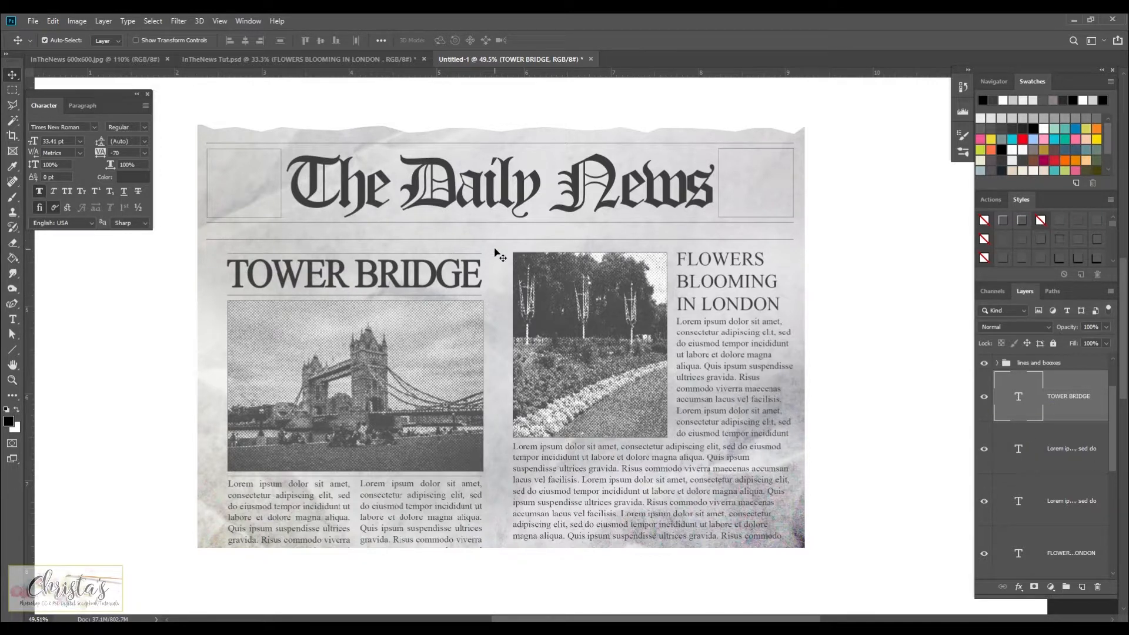
- Check the weather box in InTheNews Tut.psd, and add the 16 pt text "66°/58°" in the box right of the masthead in Untitled-1
{"action": "left_click", "coordinate": [279, 57]}
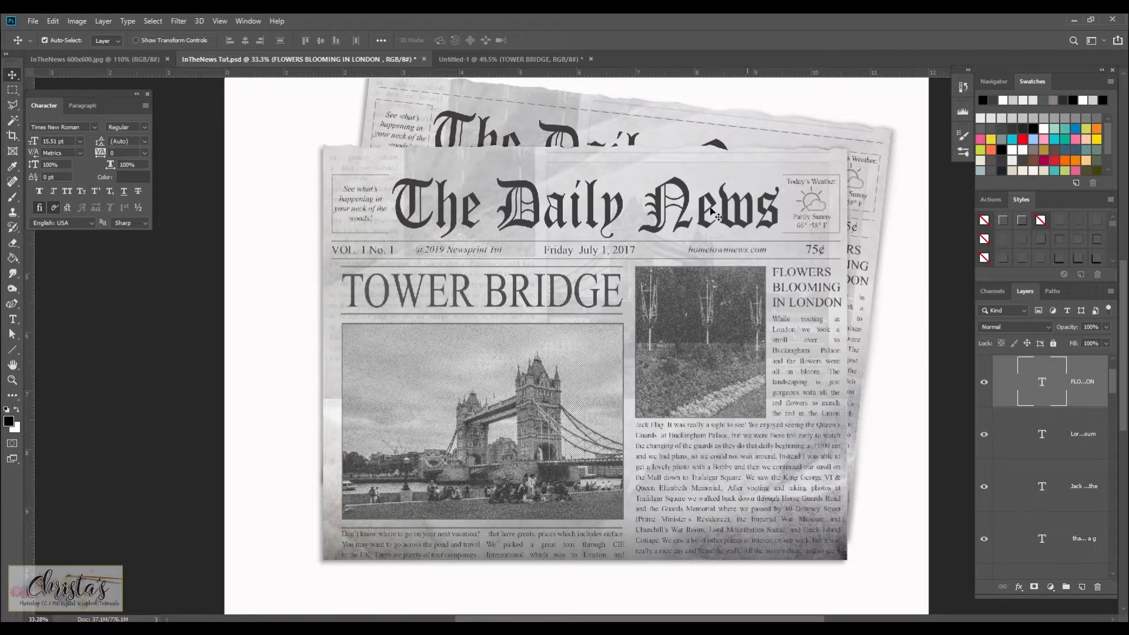
{"action": "left_click", "coordinate": [495, 58]}
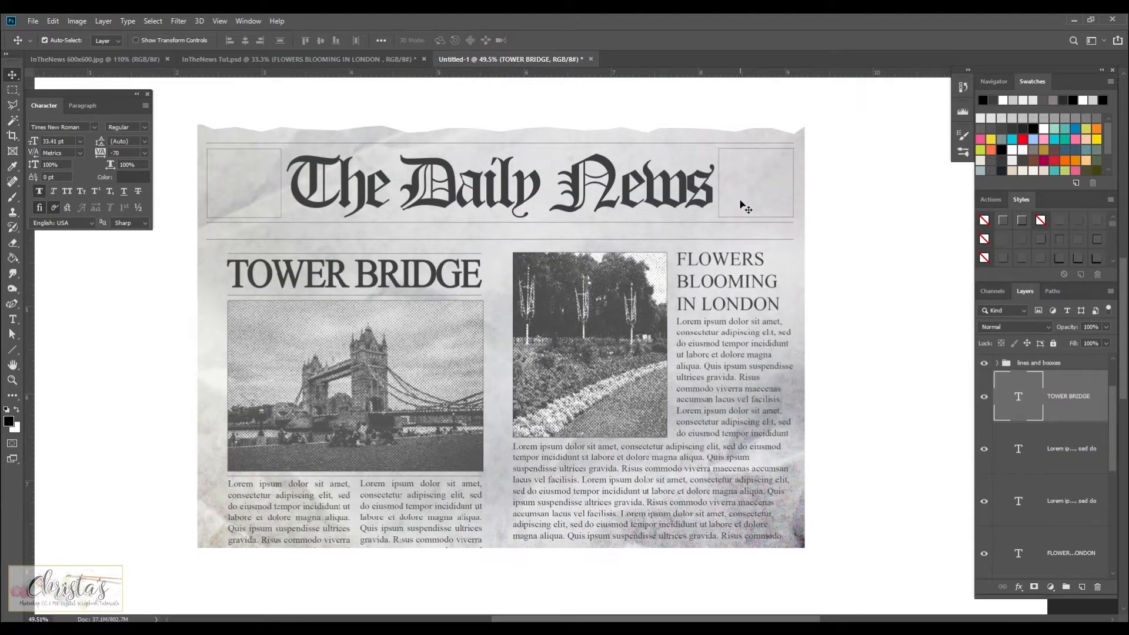
{"action": "left_click", "coordinate": [14, 320]}
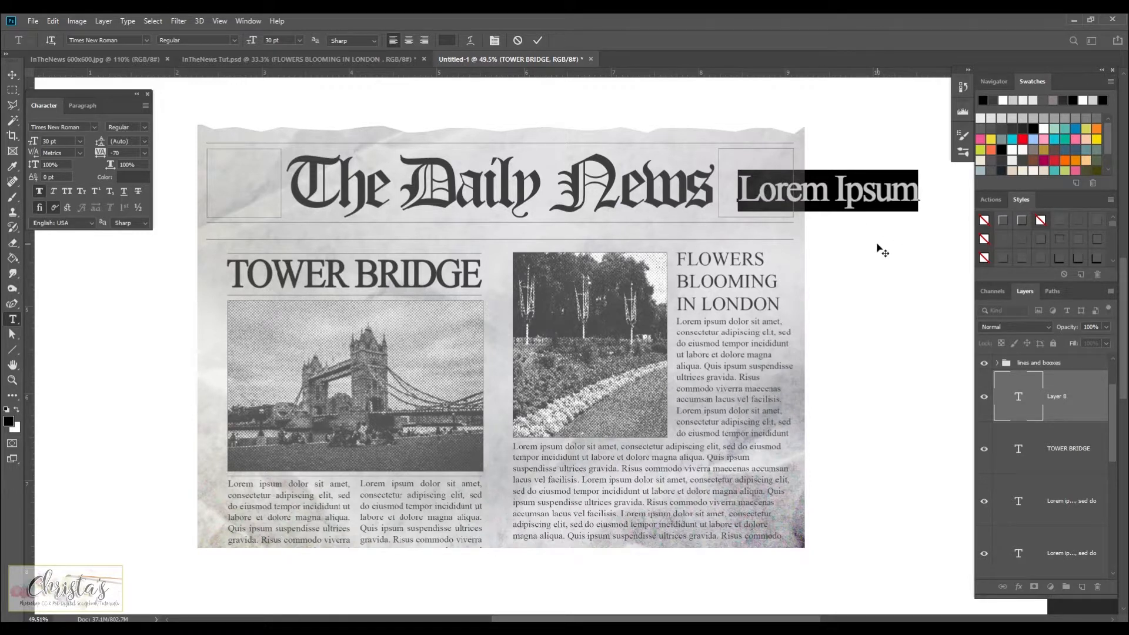
{"action": "left_click", "coordinate": [81, 141]}
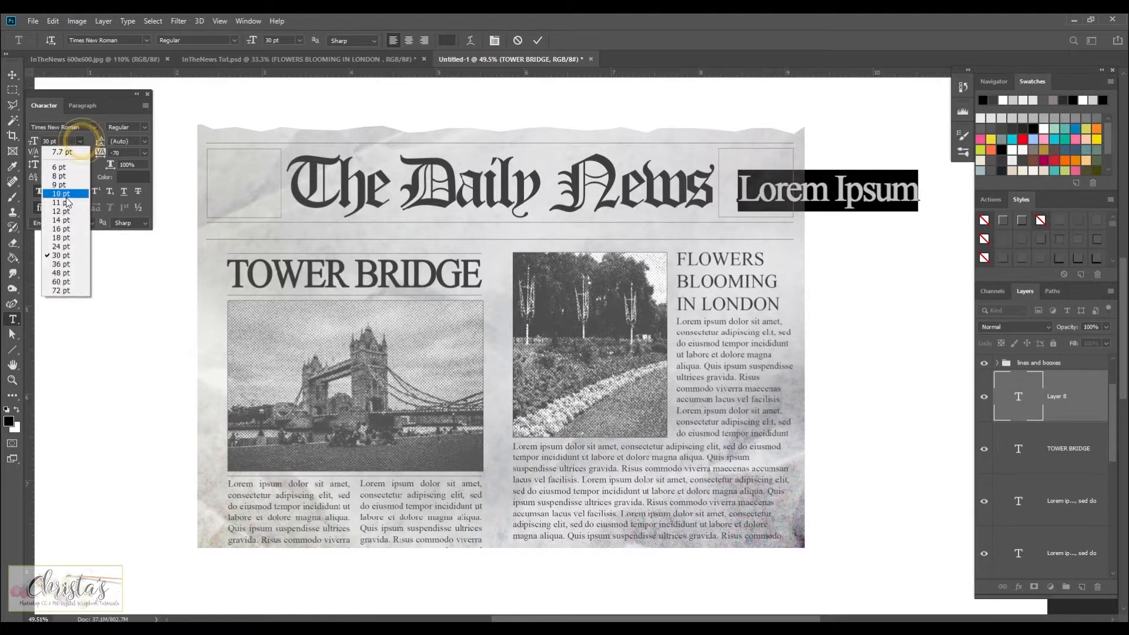
{"action": "left_click", "coordinate": [66, 229]}
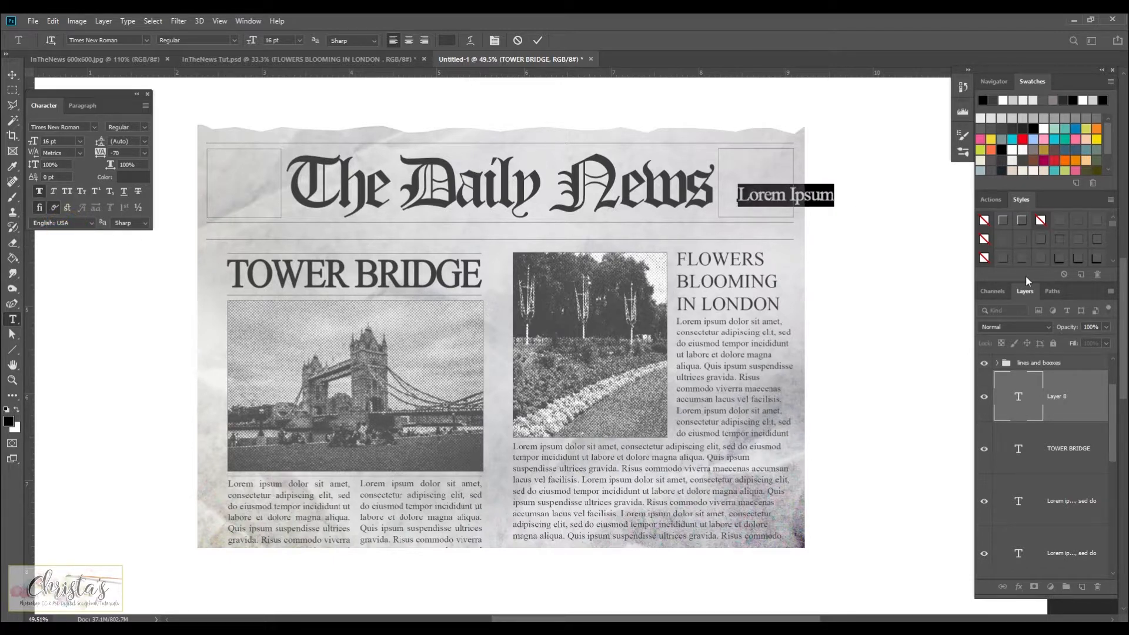
{"action": "type", "text": "66"}
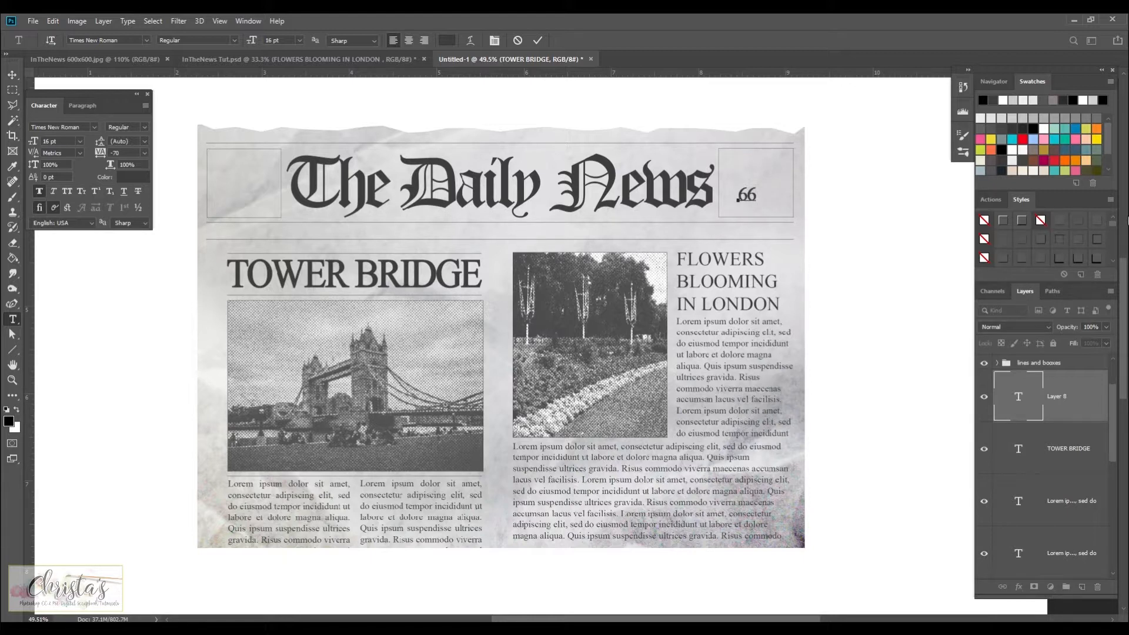
{"action": "type", "text": "°/58"}
{"action": "left_click", "coordinate": [12, 75]}
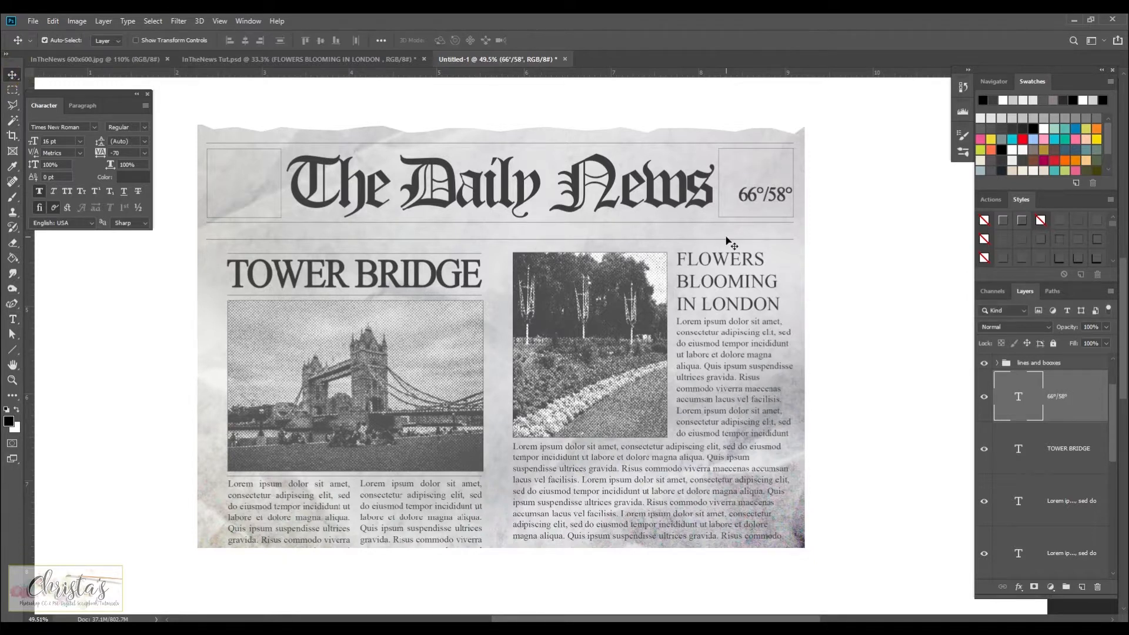
- Nudge the 66°/58° text left until it is centred horizontally in the weather box
{"action": "key", "text": "Left"}
{"action": "key", "text": "Left"}
{"action": "key", "text": "Left"}
{"action": "key", "text": "Left"}
{"action": "key", "text": "Left"}
{"action": "key", "text": "Left"}
{"action": "key", "text": "Left"}
{"action": "key", "text": "Left"}
{"action": "key", "text": "Left"}
{"action": "key", "text": "Left"}
{"action": "key", "text": "Left"}
{"action": "key", "text": "Left"}
{"action": "key", "text": "Left"}
{"action": "key", "text": "Left"}
{"action": "key", "text": "Left"}
{"action": "key", "text": "Left"}
{"action": "key", "text": "Left"}
{"action": "key", "text": "Left"}
{"action": "key", "text": "Left"}
{"action": "key", "text": "Left"}
{"action": "key", "text": "Left"}
{"action": "key", "text": "Left"}
{"action": "key", "text": "Left"}
{"action": "key", "text": "Left"}
{"action": "left_click", "coordinate": [13, 320]}
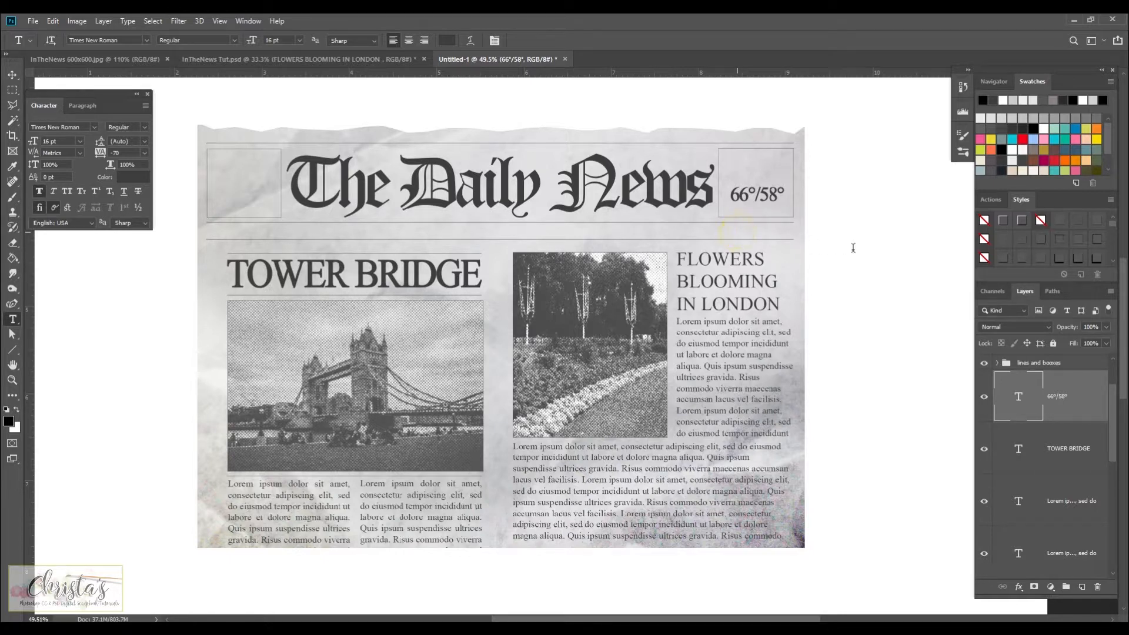
- Add the text "75¢" below the weather box and nudge it down between the two divider lines
{"action": "left_click", "coordinate": [738, 230]}
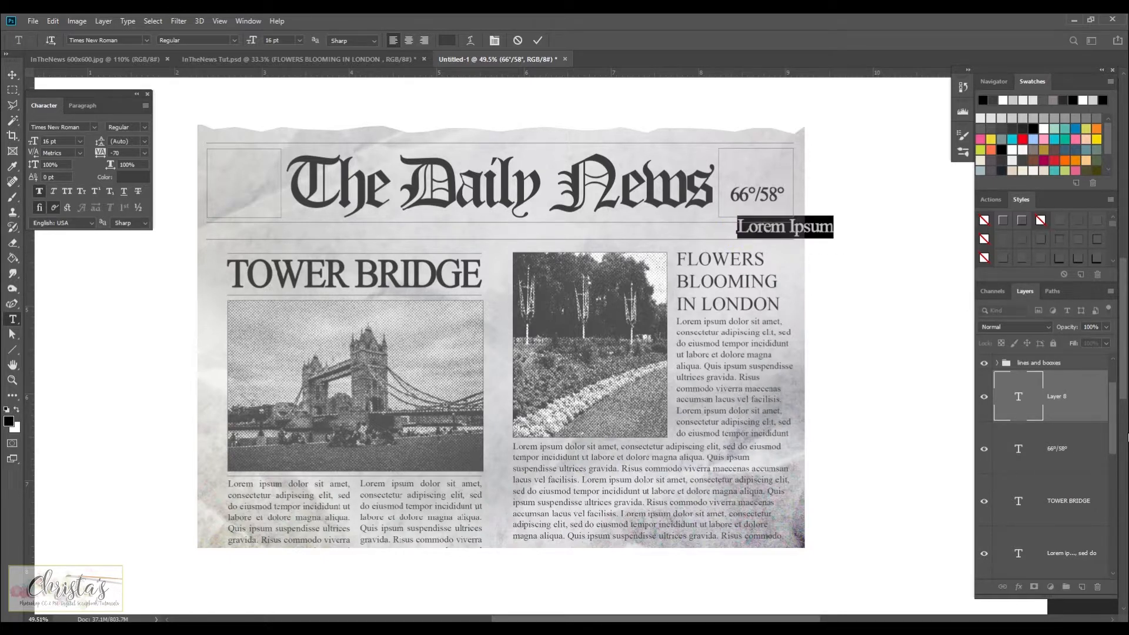
{"action": "type", "text": "75"}
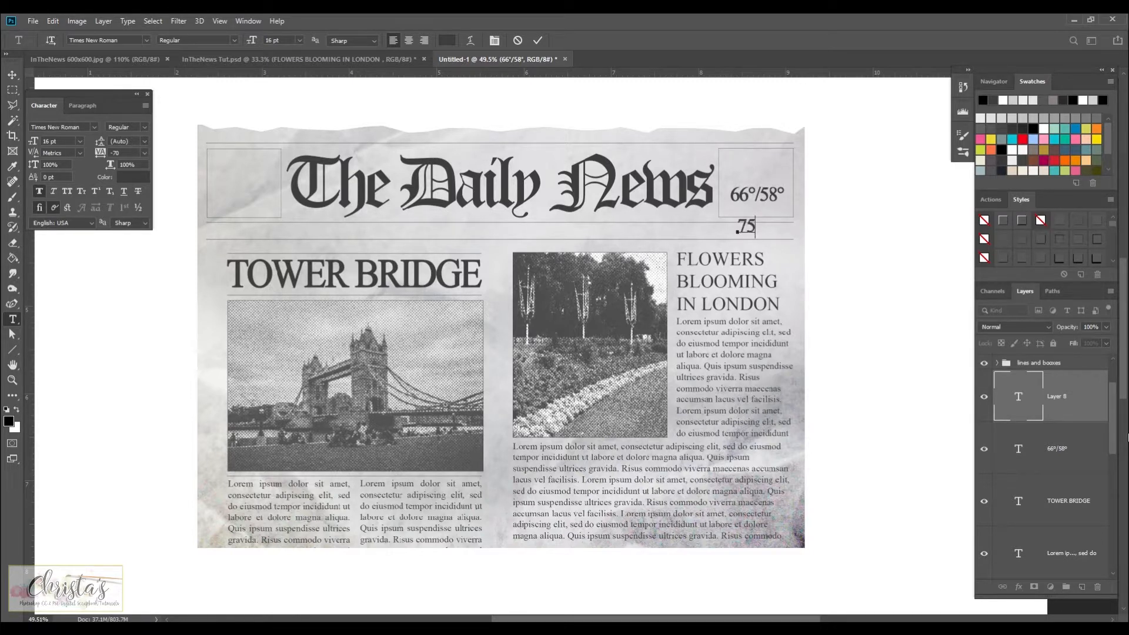
{"action": "type", "text": "¢"}
{"action": "left_click", "coordinate": [12, 75]}
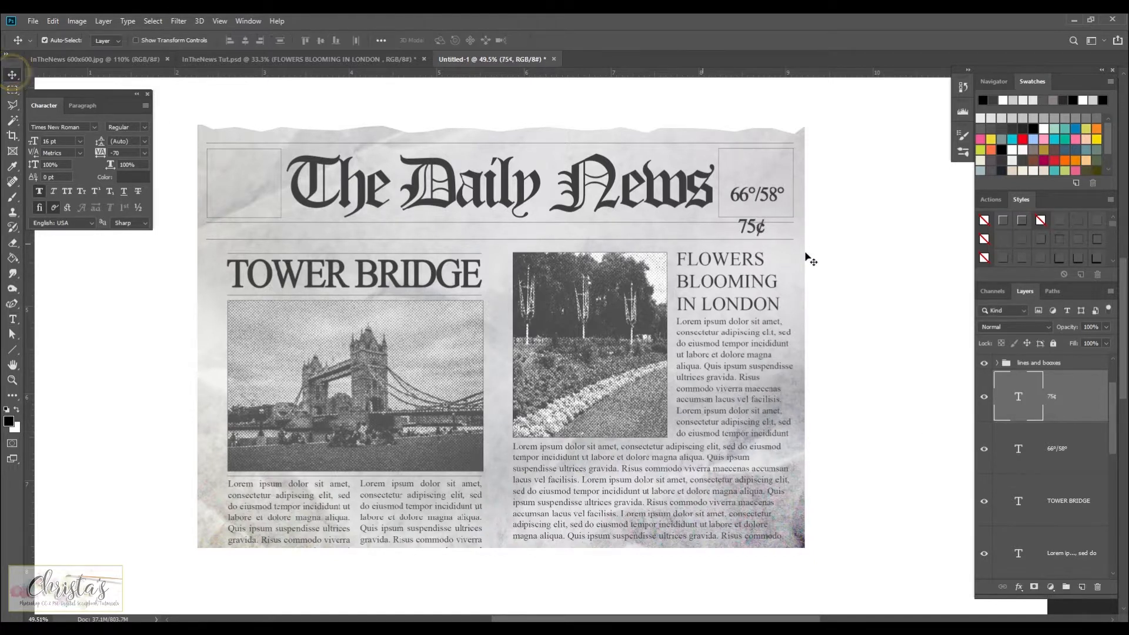
{"action": "key", "text": "shift+Down"}
{"action": "key", "text": "shift+Down"}
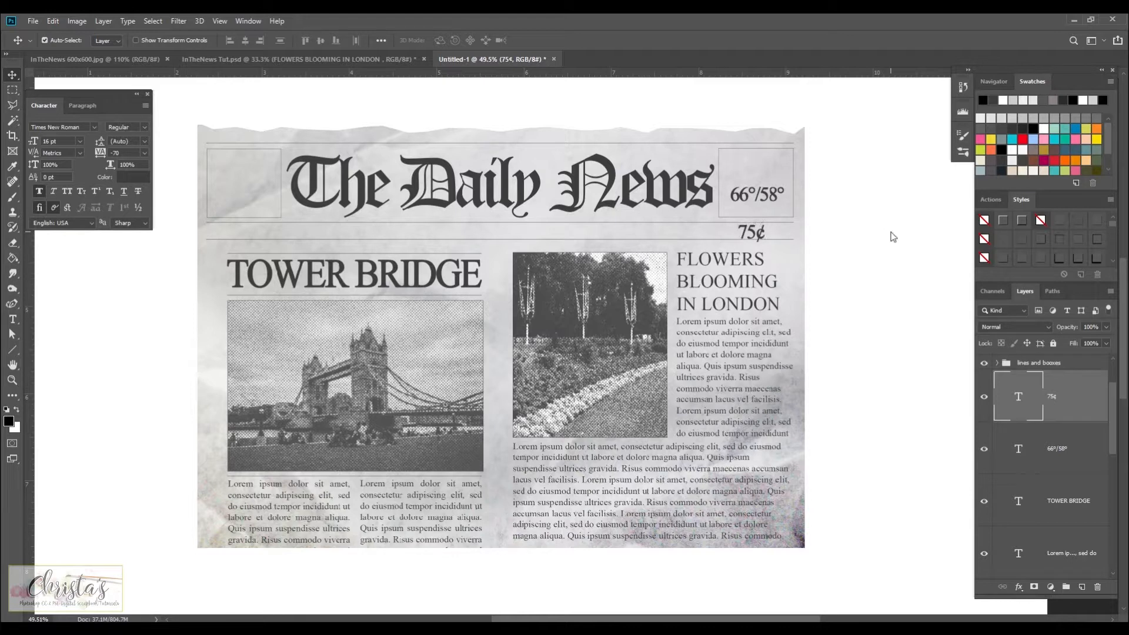
{"action": "key", "text": "Up"}
{"action": "key", "text": "Up"}
{"action": "key", "text": "Up"}
{"action": "key", "text": "Up"}
- Set the 75¢ text to 12 pt and nudge it up and right until it sits centred between the divider lines under the weather box
{"action": "left_click", "coordinate": [80, 141]}
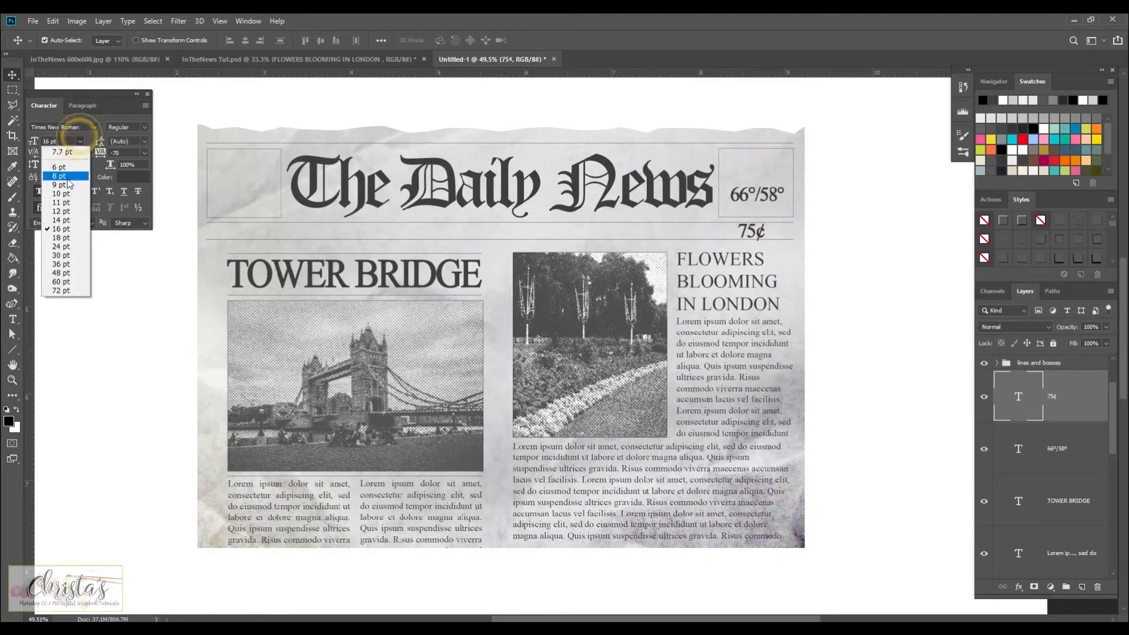
{"action": "left_click", "coordinate": [70, 212]}
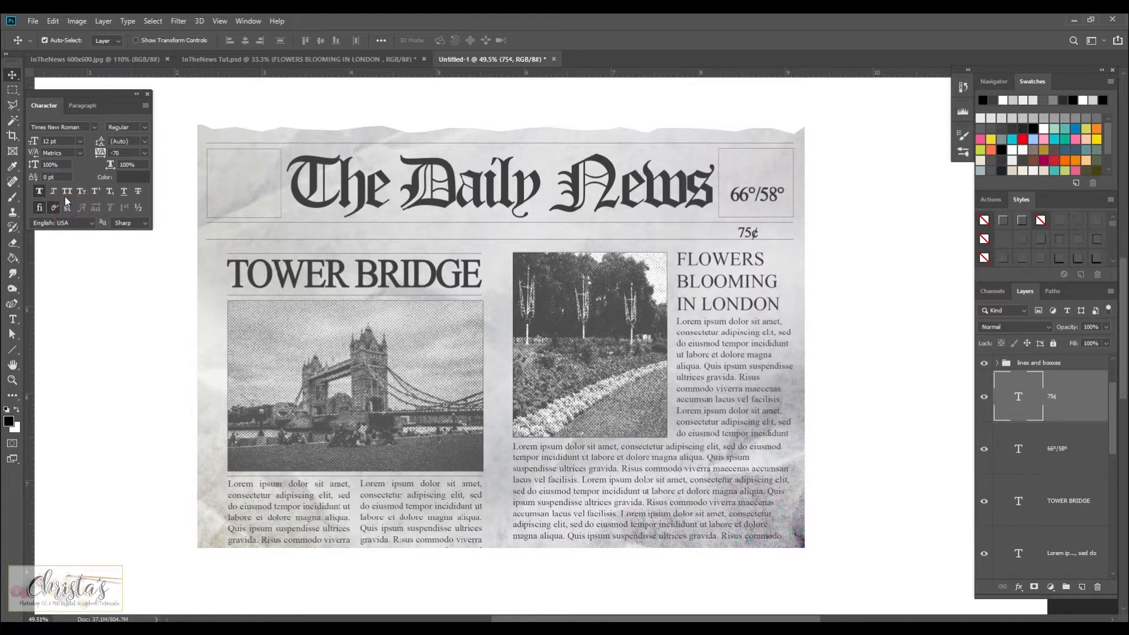
{"action": "key", "text": "Up"}
{"action": "key", "text": "Up"}
{"action": "key", "text": "Up"}
{"action": "key", "text": "Up"}
{"action": "key", "text": "Up"}
{"action": "key", "text": "Up"}
{"action": "key", "text": "shift+Right"}
{"action": "key", "text": "shift+Right"}
{"action": "key", "text": "shift+Right"}
{"action": "key", "text": "shift+Right"}
{"action": "key", "text": "Right"}
{"action": "key", "text": "Right"}
{"action": "key", "text": "Right"}
{"action": "key", "text": "Right"}
{"action": "key", "text": "Right"}
{"action": "key", "text": "Right"}
- Set the 66°/58° weather text to 14 pt and turn off its faux bold
{"action": "left_click", "coordinate": [13, 320]}
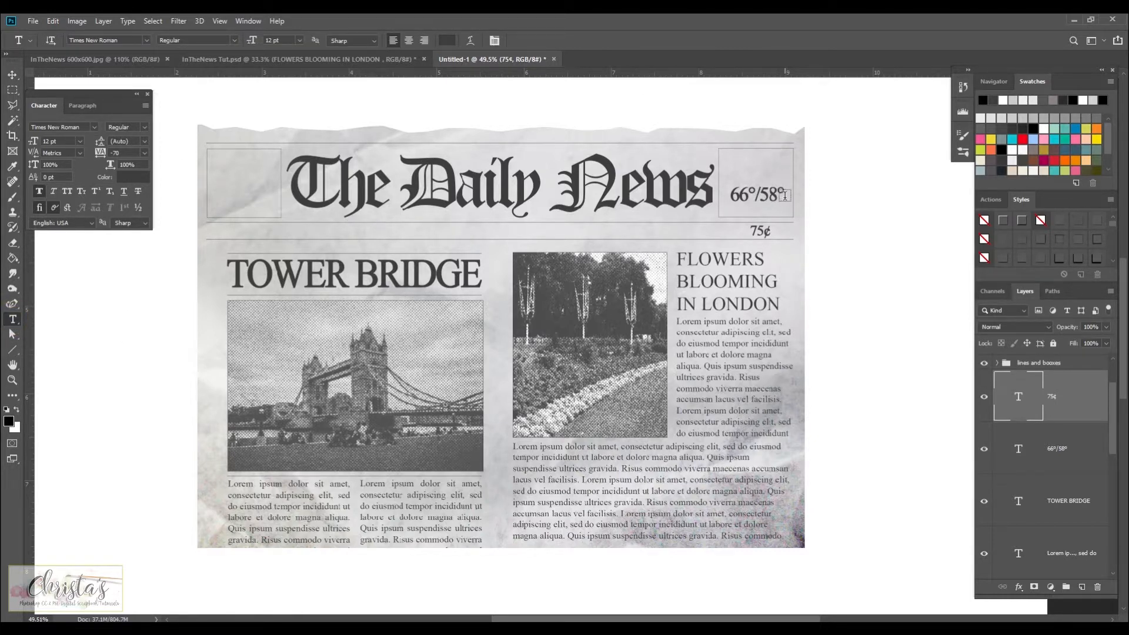
{"action": "left_click_drag", "start_coordinate": [779, 192], "coordinate": [723, 199]}
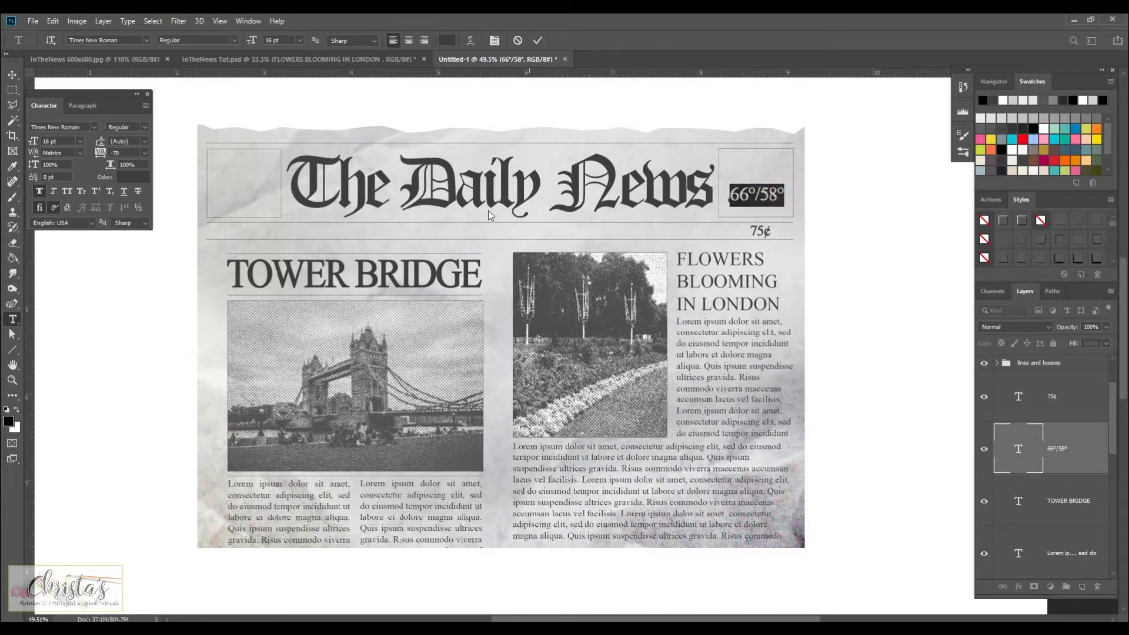
{"action": "left_click", "coordinate": [81, 142]}
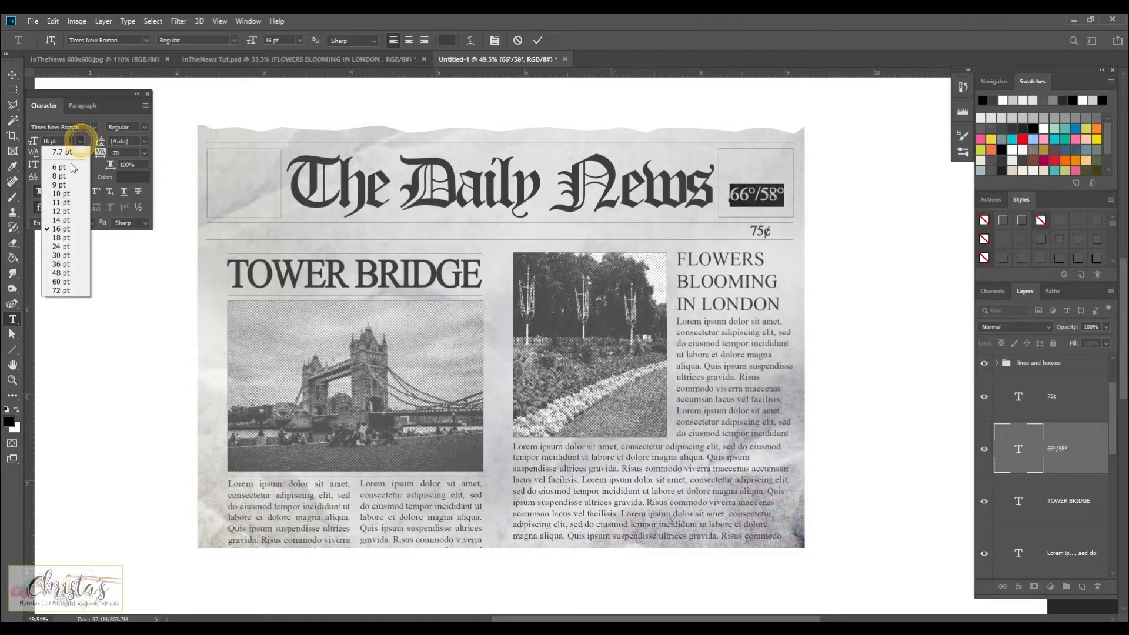
{"action": "left_click", "coordinate": [69, 216]}
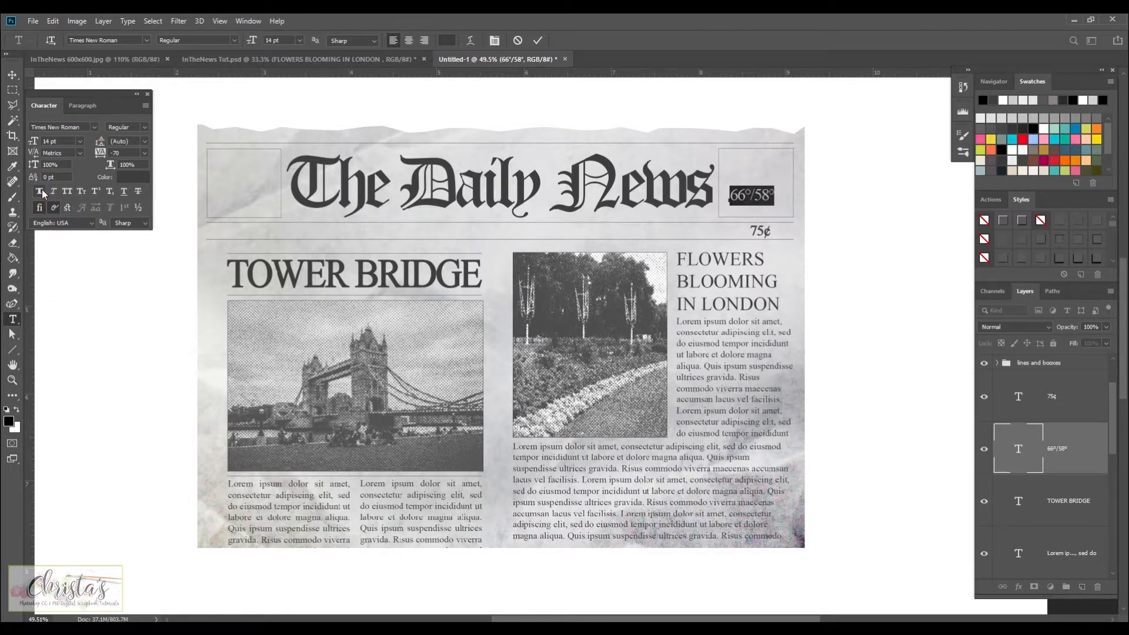
- Nudge the 66°/58° text right until it is centred again in the weather box
{"action": "left_click", "coordinate": [12, 75]}
{"action": "key", "text": "Right"}
{"action": "key", "text": "Right"}
{"action": "key", "text": "Right"}
{"action": "key", "text": "Right"}
{"action": "key", "text": "Right"}
{"action": "key", "text": "Right"}
{"action": "key", "text": "Right"}
{"action": "key", "text": "Right"}
{"action": "key", "text": "Right"}
{"action": "key", "text": "Right"}
{"action": "key", "text": "Right"}
{"action": "key", "text": "Right"}
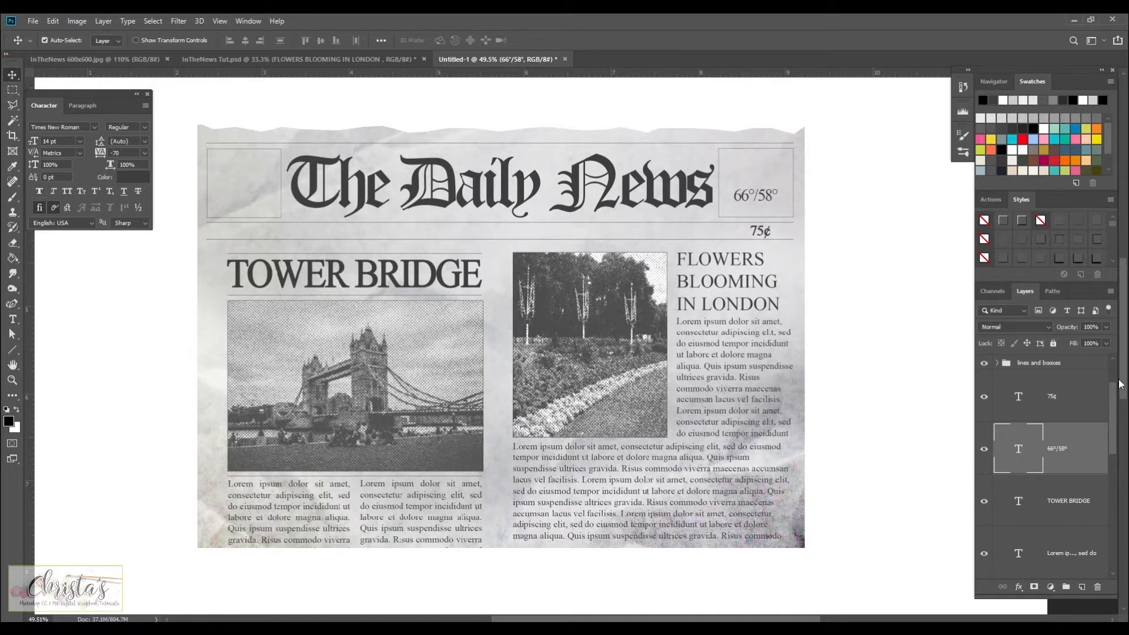
- Check the weather box in InTheNews Tut.psd, and place weathericon in Untitled-1 at about 65% scale above the 66°/58° text
{"action": "left_click", "coordinate": [341, 60]}
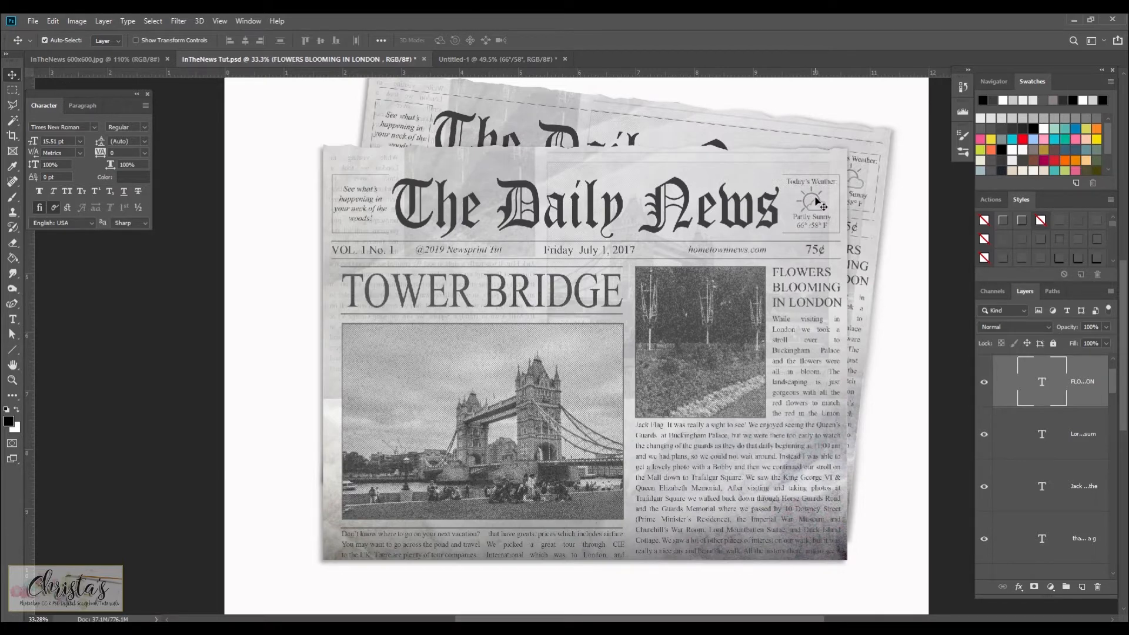
{"action": "left_click", "coordinate": [493, 61]}
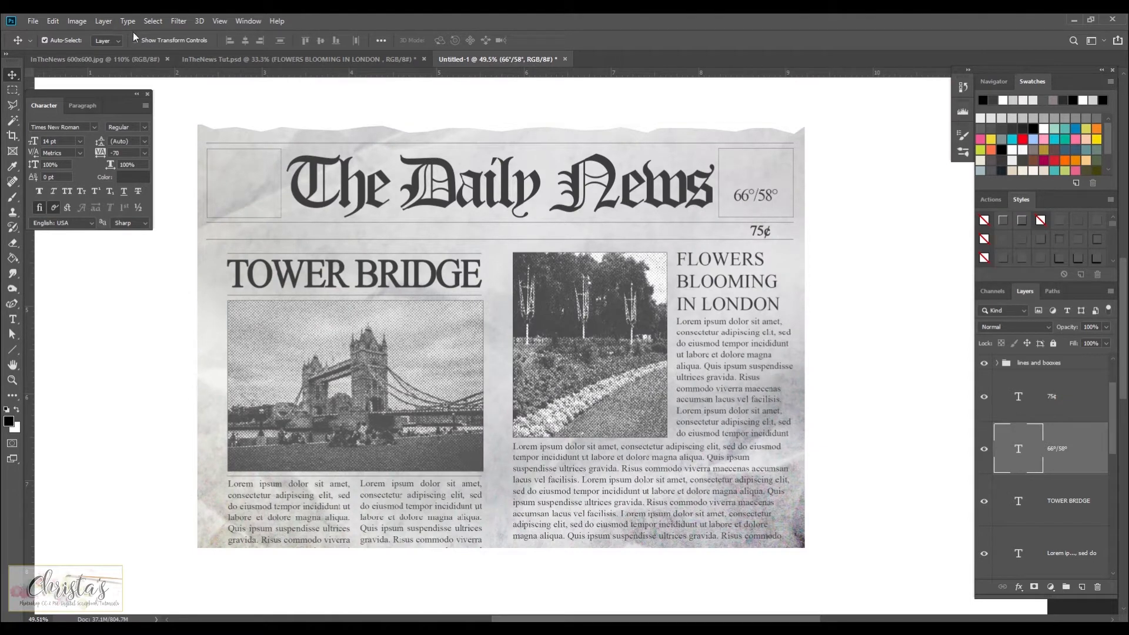
{"action": "left_click", "coordinate": [33, 21]}
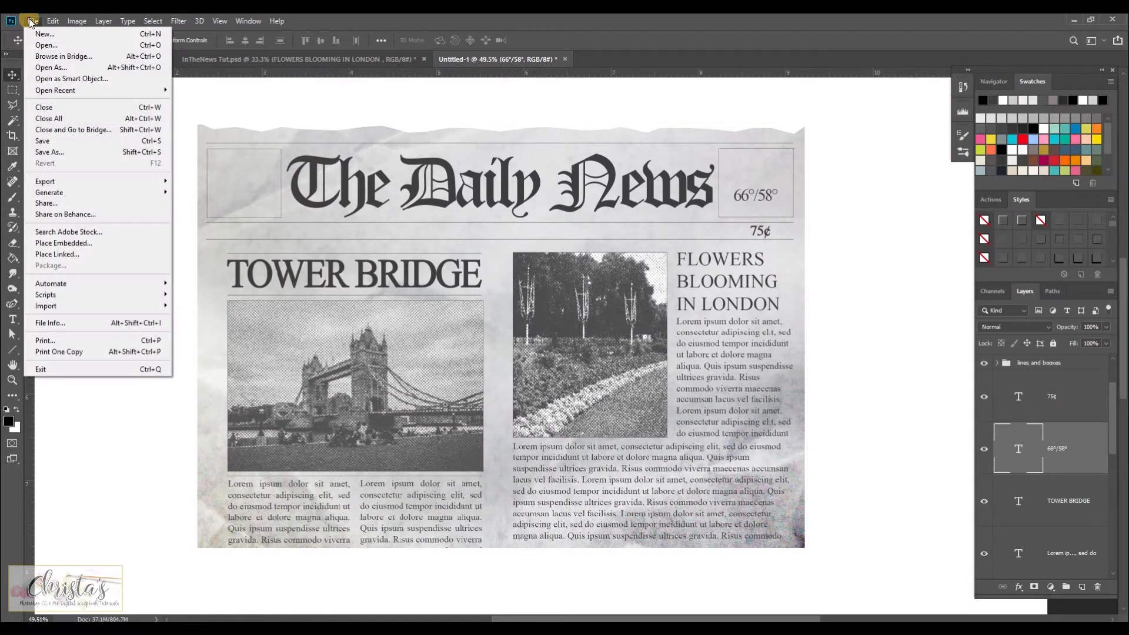
{"action": "left_click", "coordinate": [70, 246]}
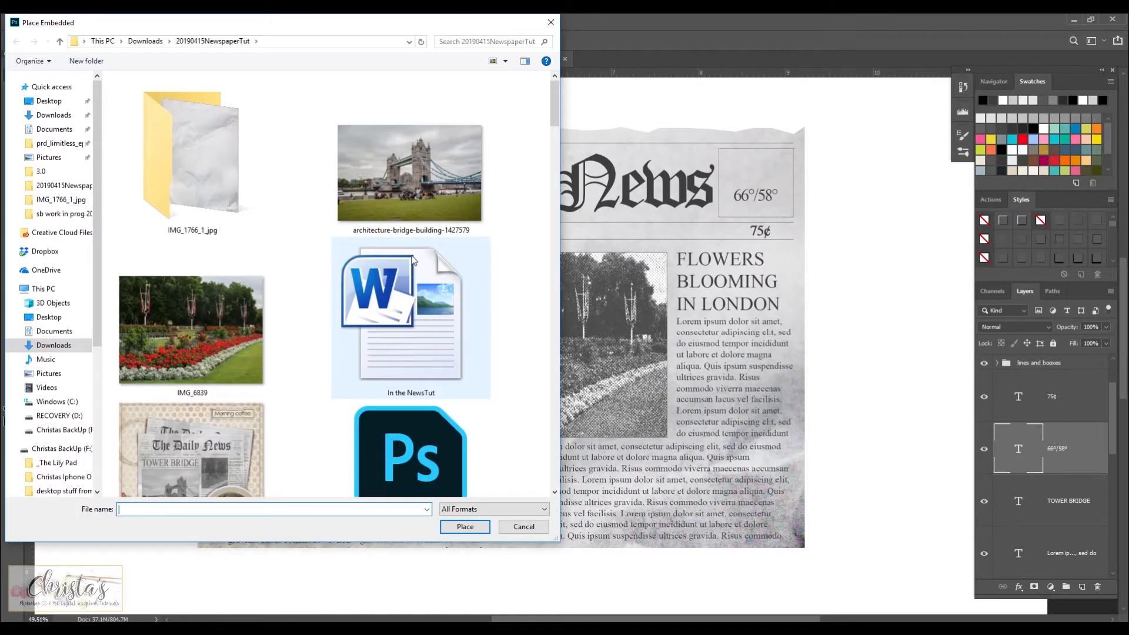
{"action": "scroll", "coordinate": [395, 260], "scroll_direction": "down", "scroll_amount": 5}
{"action": "scroll", "coordinate": [395, 261], "scroll_direction": "up", "scroll_amount": 6}
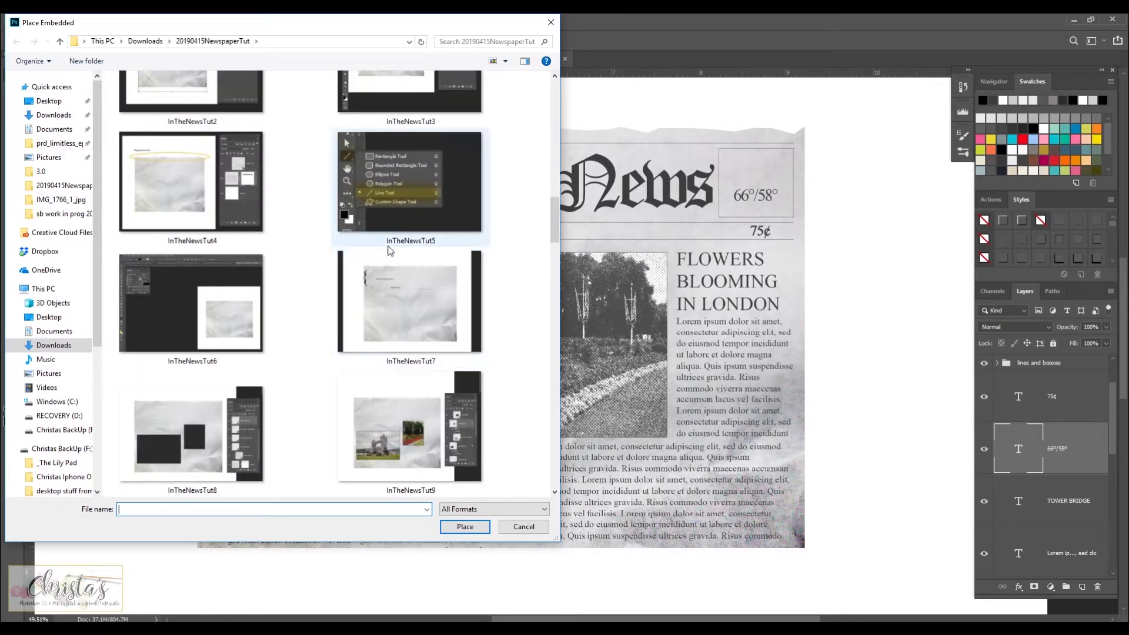
{"action": "scroll", "coordinate": [378, 243], "scroll_direction": "down", "scroll_amount": 8}
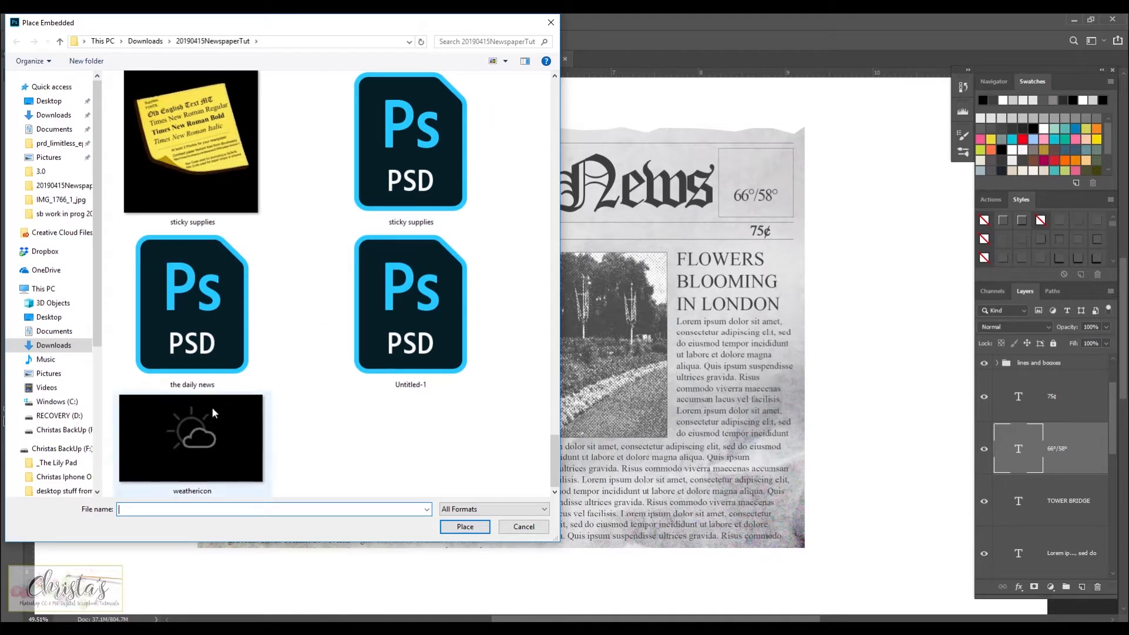
{"action": "double_click", "coordinate": [198, 440]}
{"action": "left_click_drag", "start_coordinate": [544, 327], "coordinate": [783, 176]}
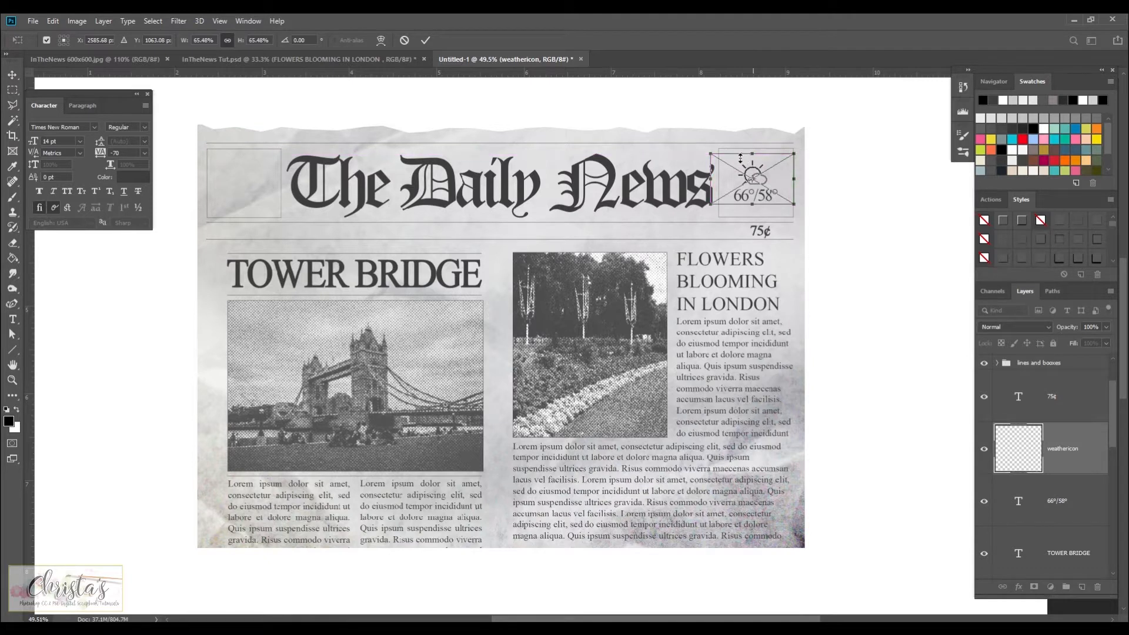
{"action": "left_click", "coordinate": [13, 75]}
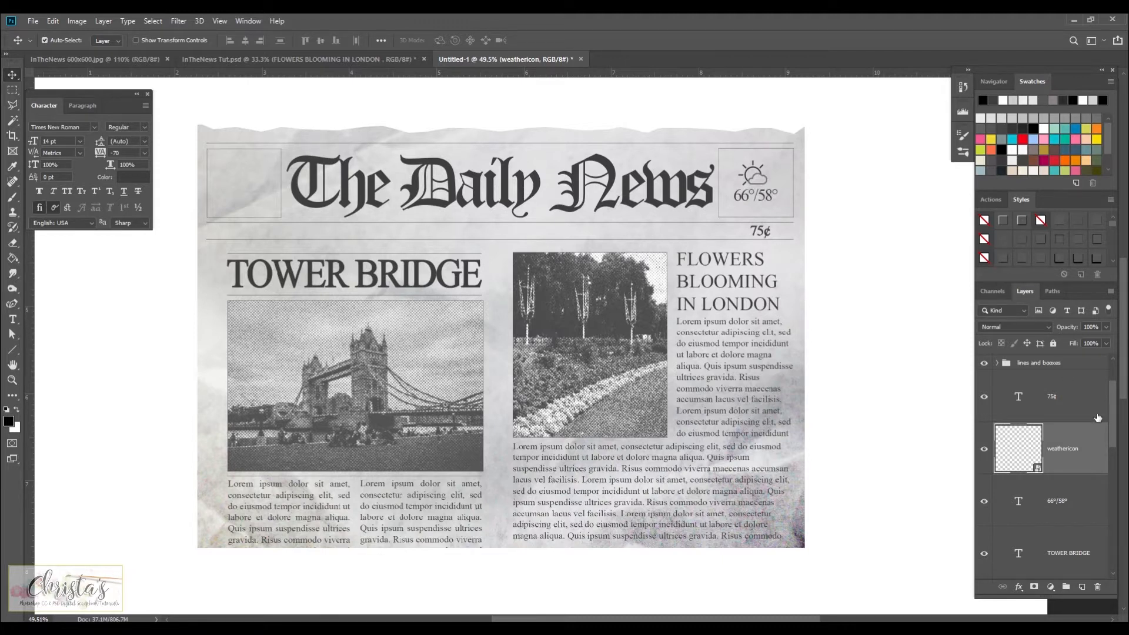
- Hide the Background layer and stamp all visible layers into a new layer above The Daily News
{"action": "left_click_drag", "start_coordinate": [1111, 414], "coordinate": [1117, 382]}
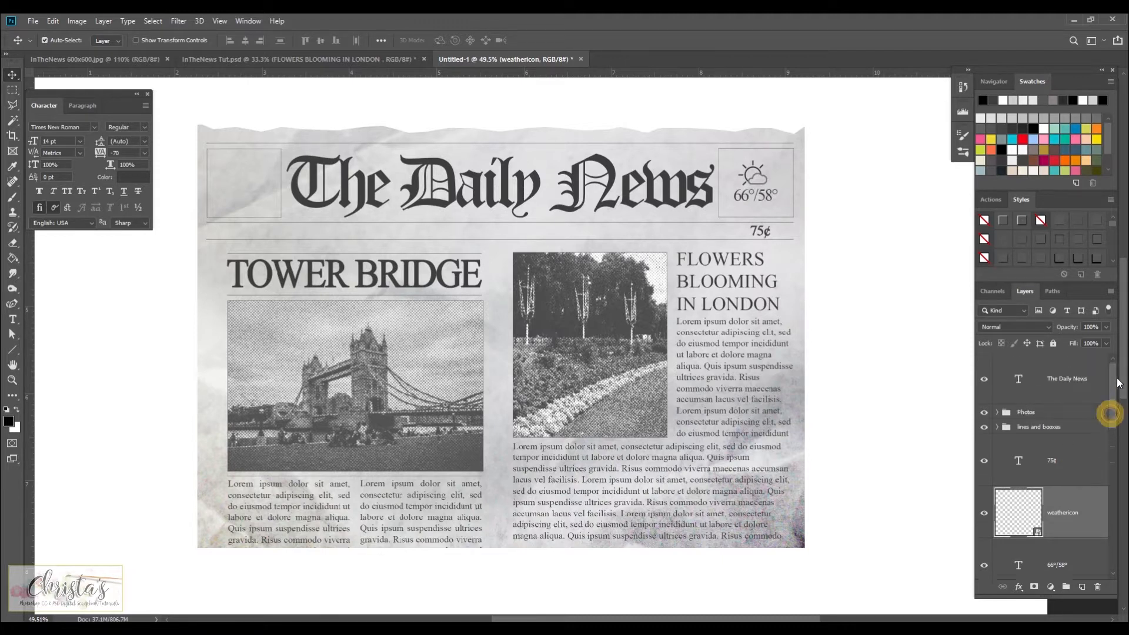
{"action": "left_click", "coordinate": [1061, 378]}
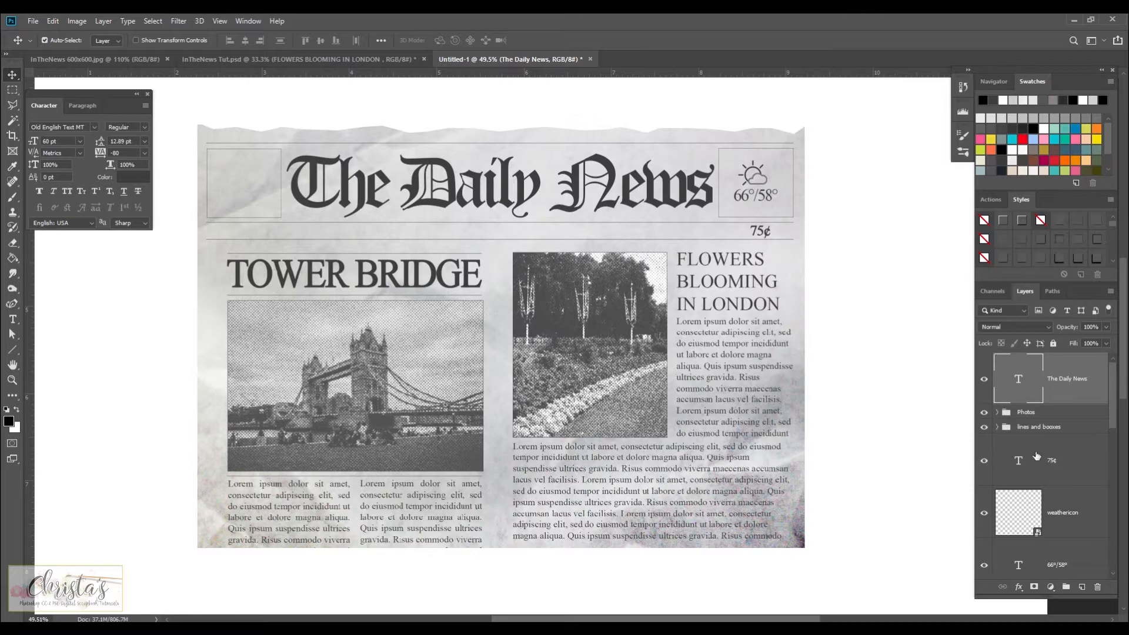
{"action": "left_click", "coordinate": [1111, 423]}
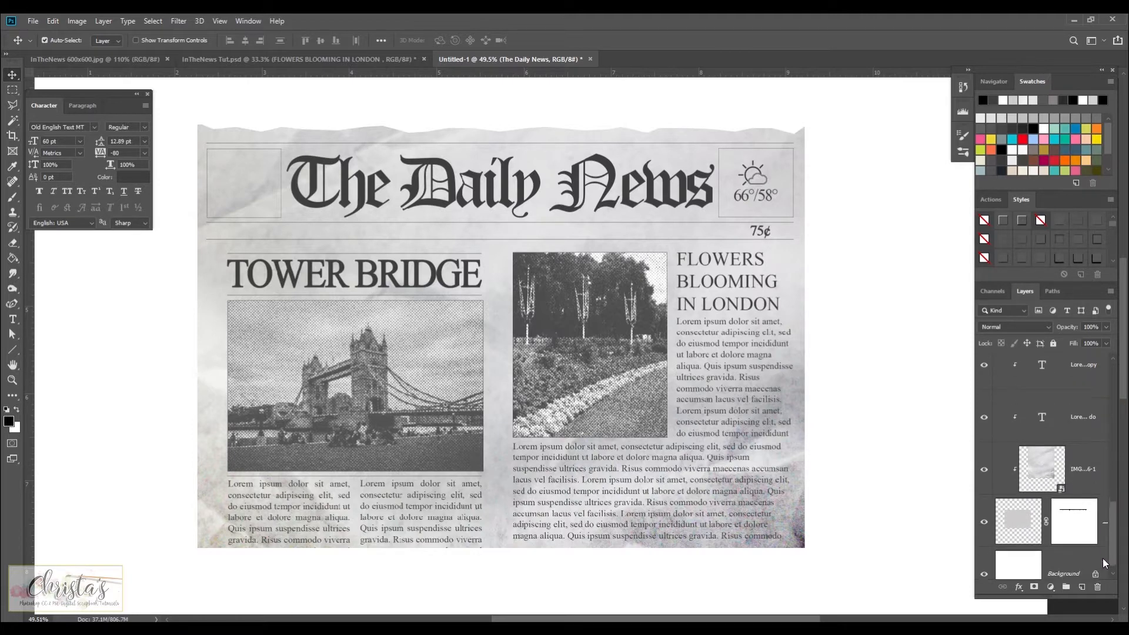
{"action": "left_click", "coordinate": [985, 555]}
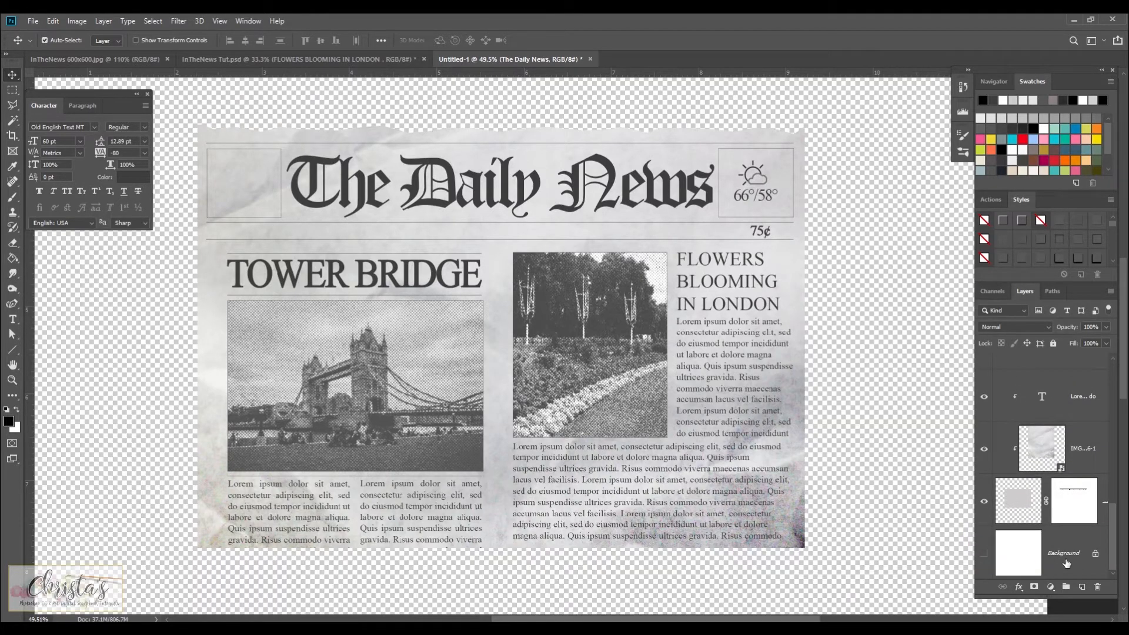
{"action": "left_click_drag", "start_coordinate": [1115, 553], "coordinate": [1121, 393]}
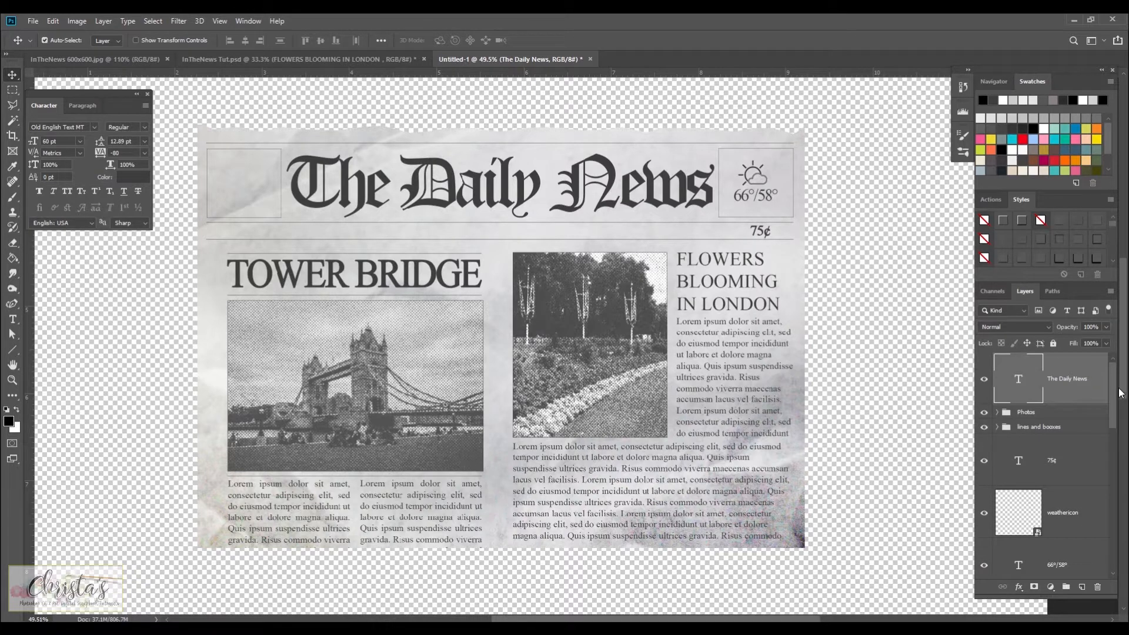
{"action": "left_click", "coordinate": [1065, 369]}
{"action": "left_click_drag", "start_coordinate": [1065, 492], "coordinate": [1063, 485]}
{"action": "key", "text": "ctrl+shift+alt+e"}
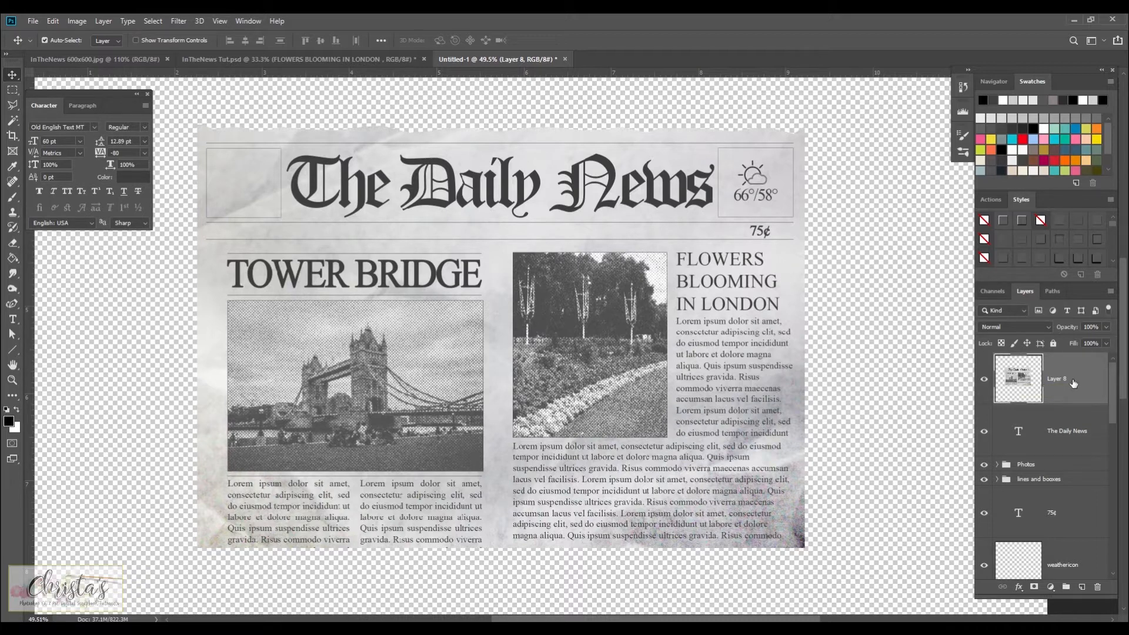
- Flip the stamped newspaper layer horizontally
{"action": "left_click", "coordinate": [52, 23]}
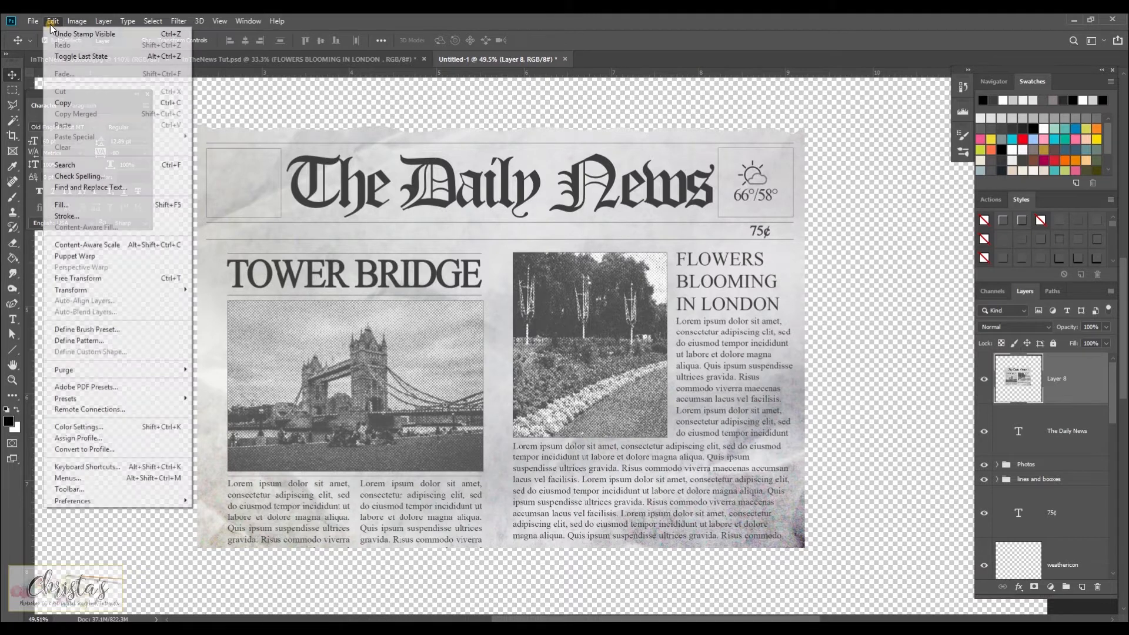
{"action": "left_click", "coordinate": [94, 290]}
{"action": "left_click", "coordinate": [250, 420]}
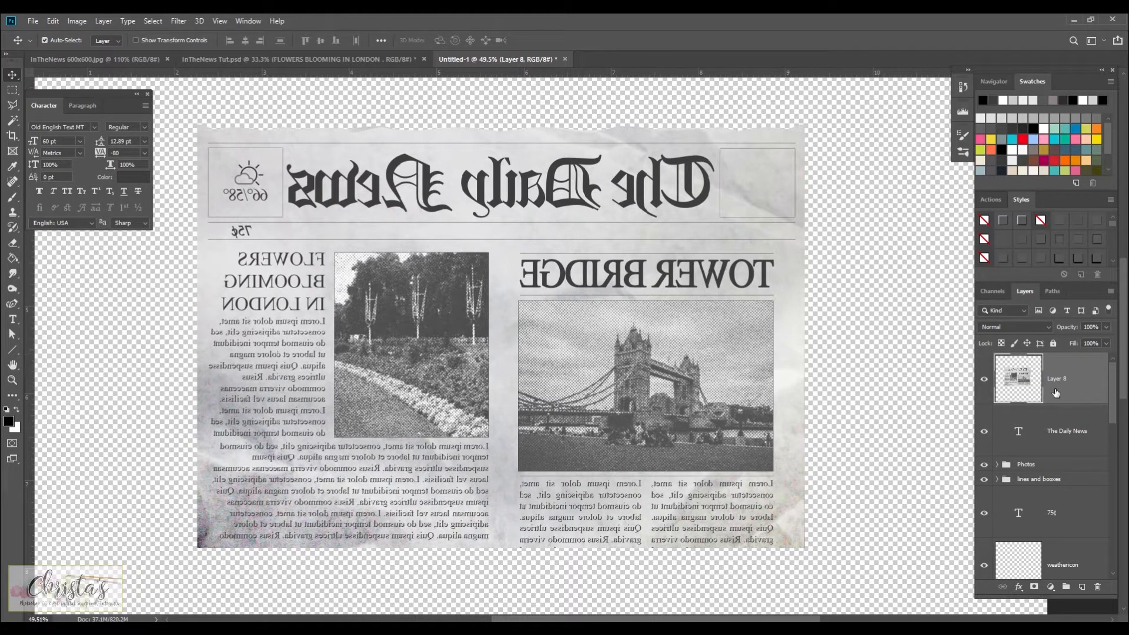
- Move the mirrored layer directly above the clipped paper texture layer and set it to Multiply at 25% opacity
{"action": "left_click_drag", "start_coordinate": [1074, 379], "coordinate": [1073, 415]}
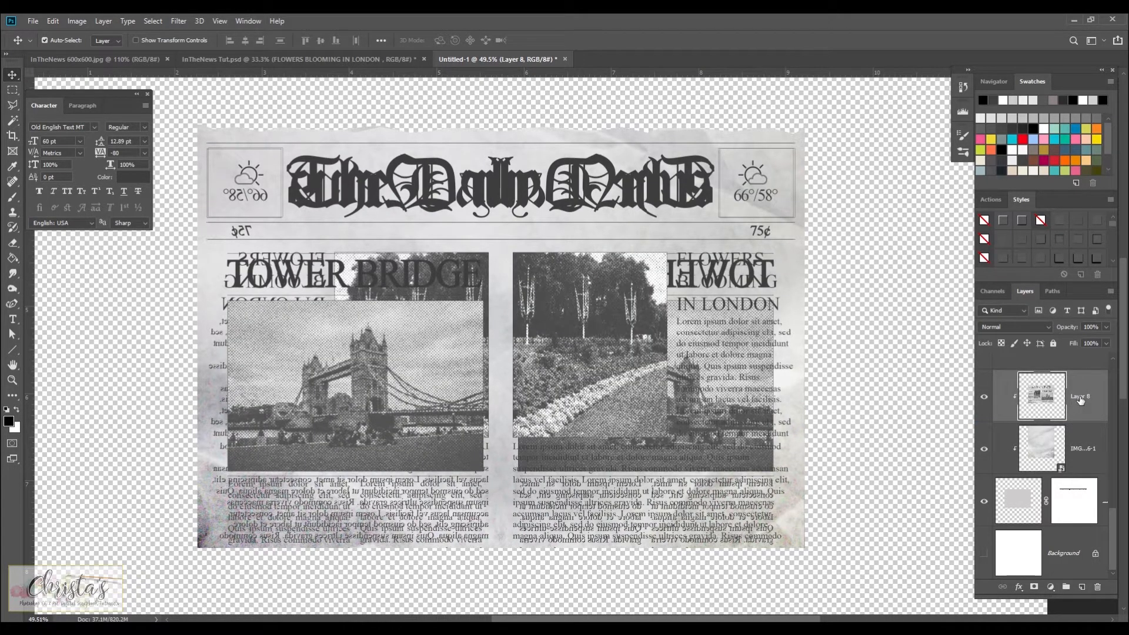
{"action": "left_click", "coordinate": [1020, 328]}
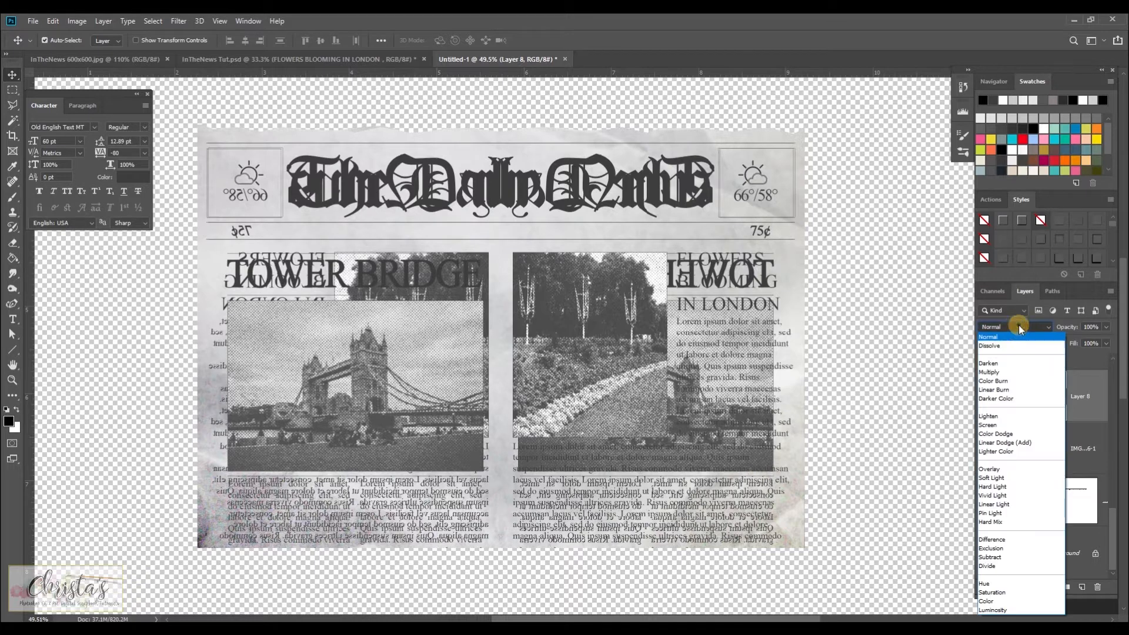
{"action": "left_click", "coordinate": [1008, 372]}
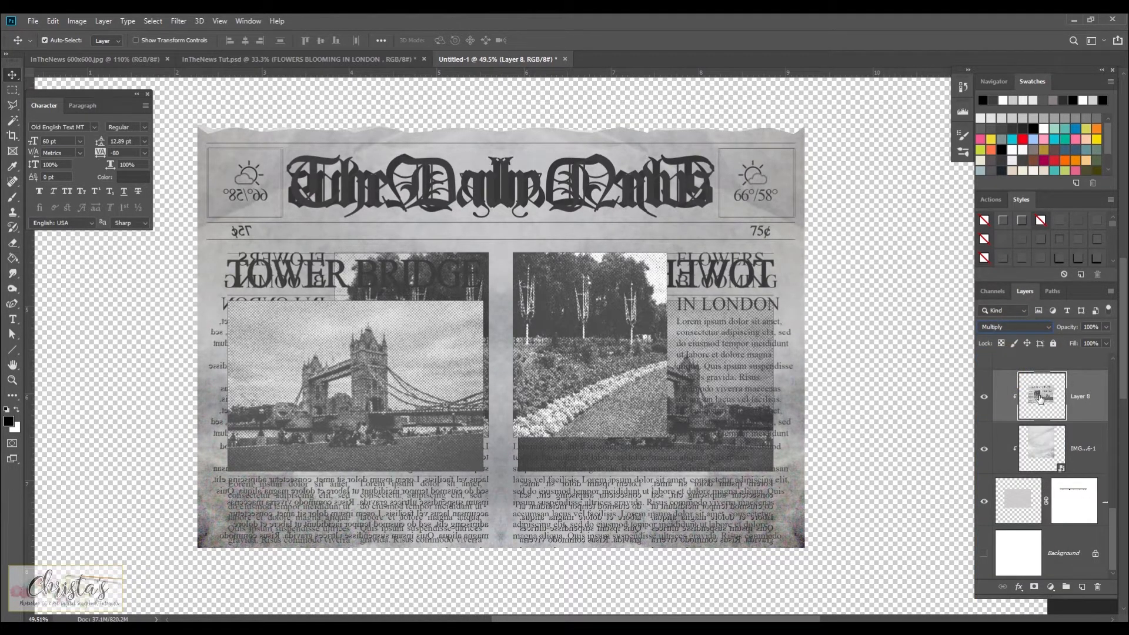
{"action": "left_click_drag", "start_coordinate": [1069, 329], "coordinate": [1025, 331]}
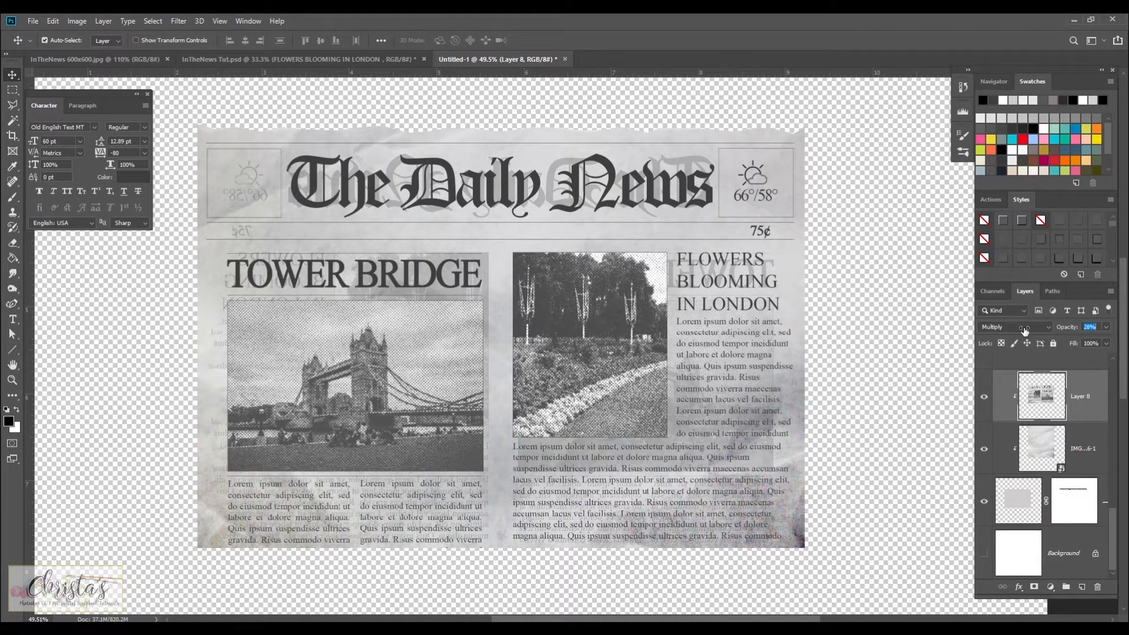
{"action": "left_click_drag", "start_coordinate": [1023, 331], "coordinate": [1022, 330]}
- Nudge the mirrored show-through layer straight up until its reversed masthead clears the paper's top edge and its reversed 75¢ sits just below that edge
{"action": "key", "text": "Up"}
{"action": "key", "text": "Up"}
{"action": "key", "text": "Up"}
{"action": "key", "text": "Up"}
{"action": "key", "text": "Up"}
{"action": "key", "text": "Up"}
{"action": "key", "text": "Up"}
{"action": "key", "text": "Up"}
{"action": "key", "text": "Up"}
{"action": "key", "text": "Up"}
{"action": "key", "text": "Up"}
{"action": "key", "text": "Up"}
{"action": "key", "text": "Up"}
{"action": "key", "text": "Up"}
{"action": "key", "text": "Up"}
{"action": "key", "text": "Up"}
{"action": "key", "text": "Up"}
{"action": "key", "text": "Up"}
{"action": "key", "text": "Up"}
{"action": "key", "text": "Up"}
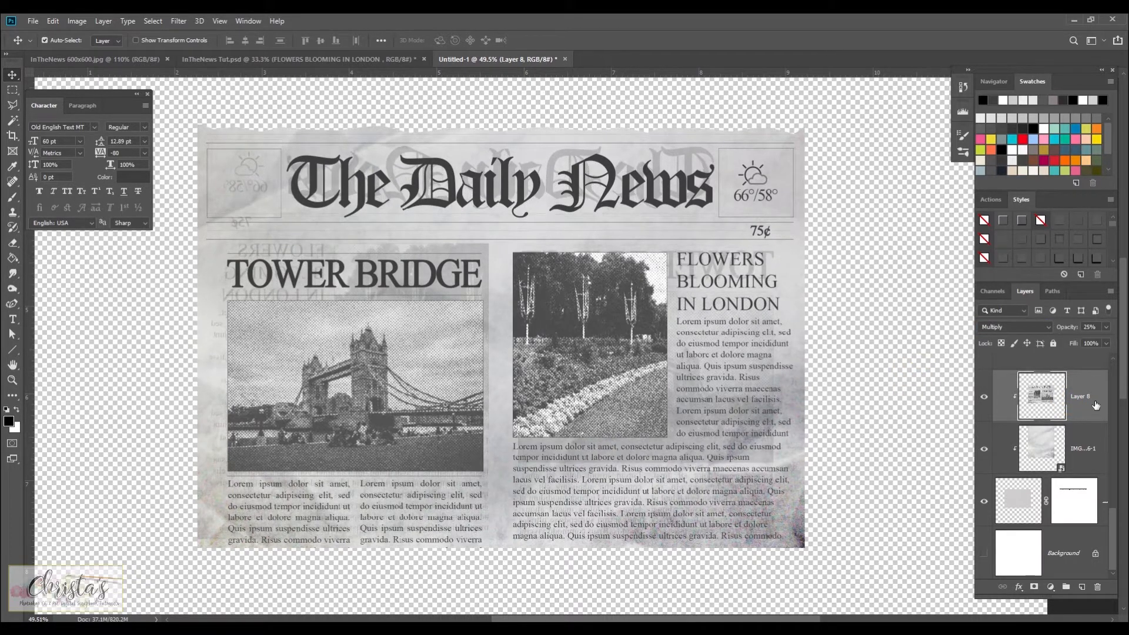
{"action": "key", "text": "Up"}
{"action": "key", "text": "Up"}
{"action": "key", "text": "Up"}
{"action": "key", "text": "Up"}
{"action": "key", "text": "Up"}
{"action": "key", "text": "Up"}
{"action": "key", "text": "Up"}
{"action": "key", "text": "Up"}
{"action": "key", "text": "Up"}
{"action": "key", "text": "Up"}
{"action": "key", "text": "Up"}
{"action": "key", "text": "Up"}
{"action": "key", "text": "Up"}
{"action": "key", "text": "Up"}
{"action": "key", "text": "Up"}
{"action": "key", "text": "Up"}
{"action": "key", "text": "Up"}
{"action": "key", "text": "Up"}
{"action": "key", "text": "Up"}
{"action": "key", "text": "Up"}
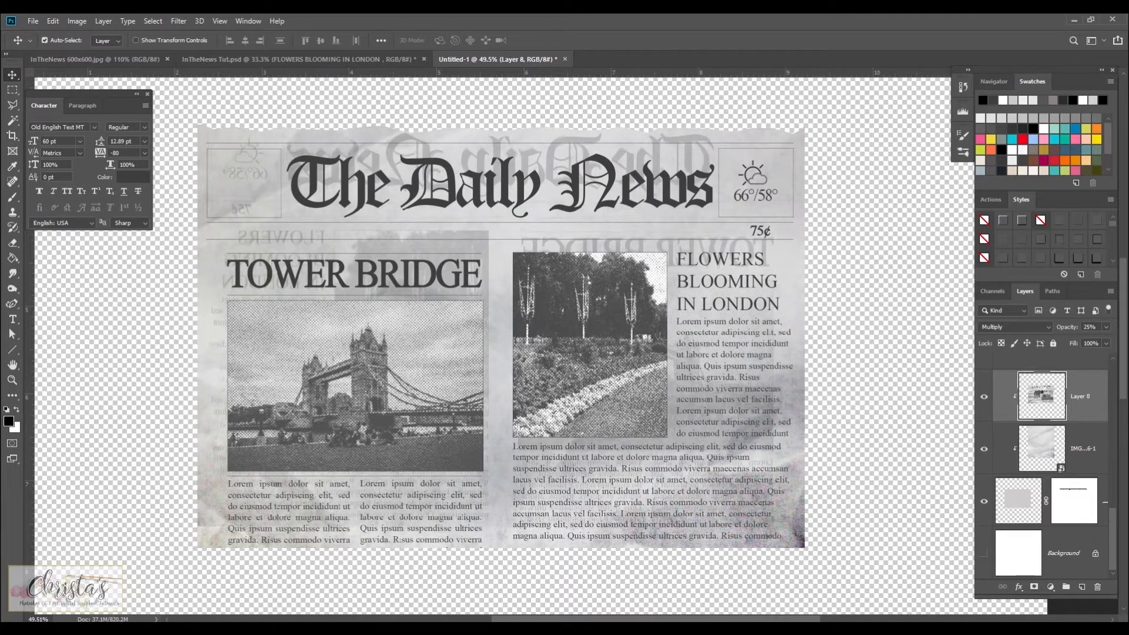
{"action": "key", "text": "Up"}
{"action": "key", "text": "Up"}
{"action": "key", "text": "Up"}
{"action": "key", "text": "Up"}
{"action": "key", "text": "Up"}
{"action": "key", "text": "Up"}
{"action": "key", "text": "Up"}
{"action": "key", "text": "Up"}
{"action": "key", "text": "Up"}
{"action": "key", "text": "Up"}
{"action": "key", "text": "Up"}
{"action": "key", "text": "Up"}
{"action": "key", "text": "Up"}
{"action": "key", "text": "Up"}
{"action": "key", "text": "Up"}
{"action": "key", "text": "Up"}
{"action": "key", "text": "Up"}
{"action": "key", "text": "Up"}
{"action": "key", "text": "Up"}
{"action": "key", "text": "Up"}
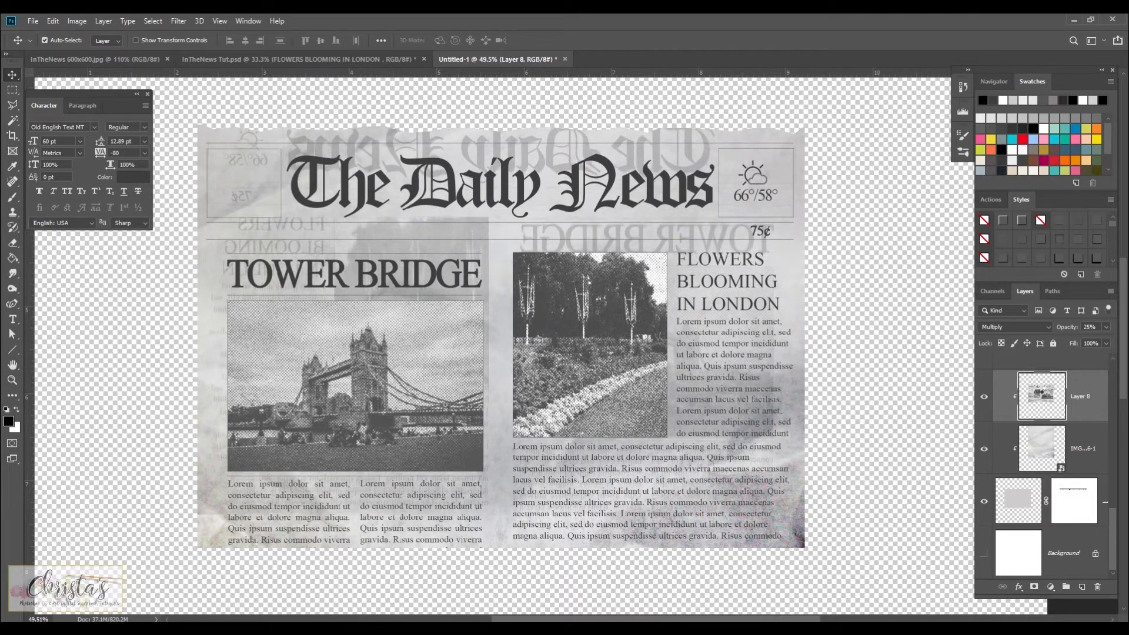
{"action": "key", "text": "Up"}
{"action": "key", "text": "Up"}
{"action": "key", "text": "Up"}
{"action": "key", "text": "Up"}
{"action": "key", "text": "Up"}
{"action": "key", "text": "Up"}
{"action": "key", "text": "Up"}
{"action": "key", "text": "Up"}
{"action": "key", "text": "Up"}
{"action": "key", "text": "Up"}
{"action": "key", "text": "Up"}
{"action": "key", "text": "Up"}
{"action": "key", "text": "Up"}
{"action": "key", "text": "Up"}
{"action": "key", "text": "Up"}
{"action": "key", "text": "Up"}
{"action": "key", "text": "Up"}
{"action": "key", "text": "Up"}
{"action": "key", "text": "Up"}
{"action": "key", "text": "Up"}
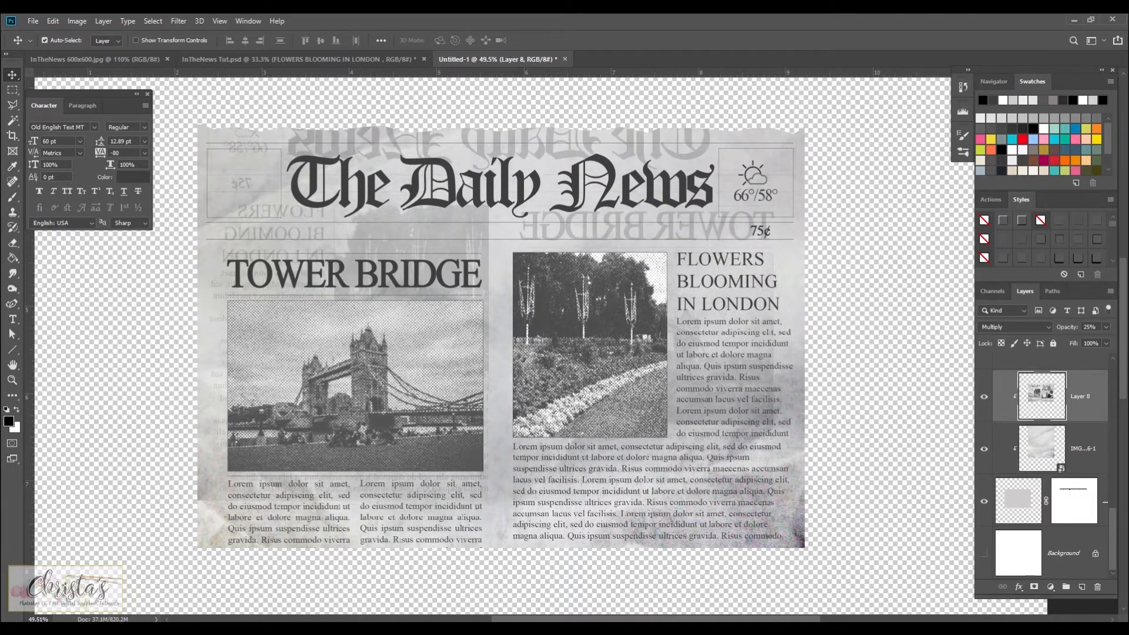
{"action": "key", "text": "Up"}
{"action": "key", "text": "Up"}
{"action": "key", "text": "Up"}
{"action": "key", "text": "Up"}
{"action": "key", "text": "Up"}
{"action": "key", "text": "Up"}
{"action": "key", "text": "Up"}
{"action": "key", "text": "Up"}
{"action": "key", "text": "Up"}
{"action": "key", "text": "Up"}
{"action": "key", "text": "Up"}
{"action": "key", "text": "Up"}
{"action": "key", "text": "Up"}
{"action": "key", "text": "Up"}
{"action": "key", "text": "Up"}
{"action": "key", "text": "Up"}
{"action": "key", "text": "Up"}
{"action": "key", "text": "Up"}
{"action": "key", "text": "Up"}
{"action": "key", "text": "Up"}
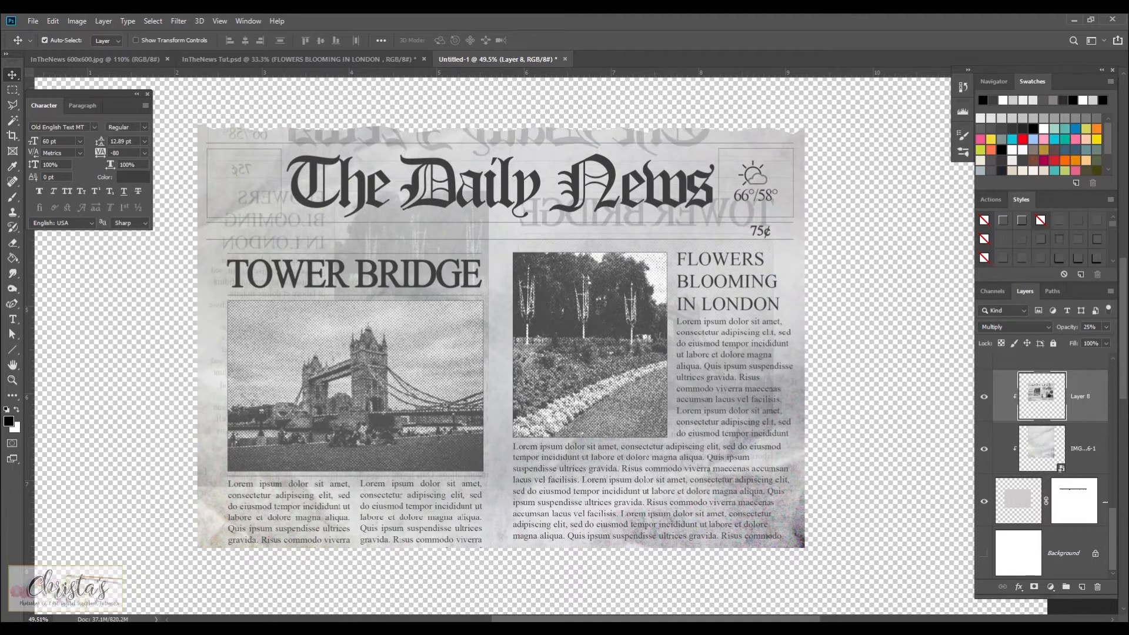
{"action": "key", "text": "Up"}
{"action": "key", "text": "Up"}
{"action": "key", "text": "Up"}
{"action": "key", "text": "Up"}
{"action": "key", "text": "Up"}
{"action": "key", "text": "Up"}
{"action": "key", "text": "Up"}
{"action": "key", "text": "Up"}
{"action": "key", "text": "Up"}
{"action": "key", "text": "Up"}
{"action": "key", "text": "Up"}
{"action": "key", "text": "Up"}
{"action": "key", "text": "Up"}
{"action": "key", "text": "Up"}
{"action": "key", "text": "Up"}
{"action": "key", "text": "Up"}
{"action": "key", "text": "Up"}
{"action": "key", "text": "Up"}
{"action": "key", "text": "Up"}
{"action": "key", "text": "Up"}
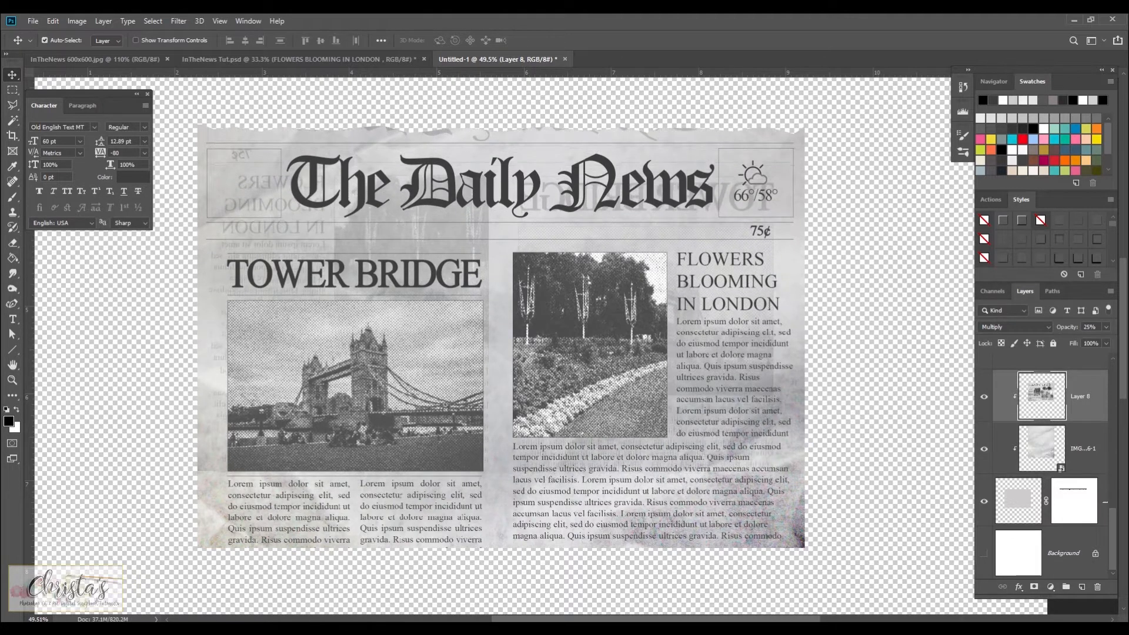
{"action": "key", "text": "Up"}
{"action": "key", "text": "Up"}
{"action": "key", "text": "Up"}
{"action": "key", "text": "Up"}
{"action": "key", "text": "Up"}
{"action": "key", "text": "Up"}
{"action": "key", "text": "Up"}
{"action": "key", "text": "Up"}
{"action": "key", "text": "Up"}
{"action": "key", "text": "Up"}
{"action": "key", "text": "Up"}
{"action": "key", "text": "Up"}
{"action": "key", "text": "Up"}
{"action": "key", "text": "Up"}
{"action": "key", "text": "Up"}
{"action": "key", "text": "Up"}
{"action": "key", "text": "Up"}
{"action": "key", "text": "Up"}
{"action": "key", "text": "Up"}
{"action": "key", "text": "Up"}
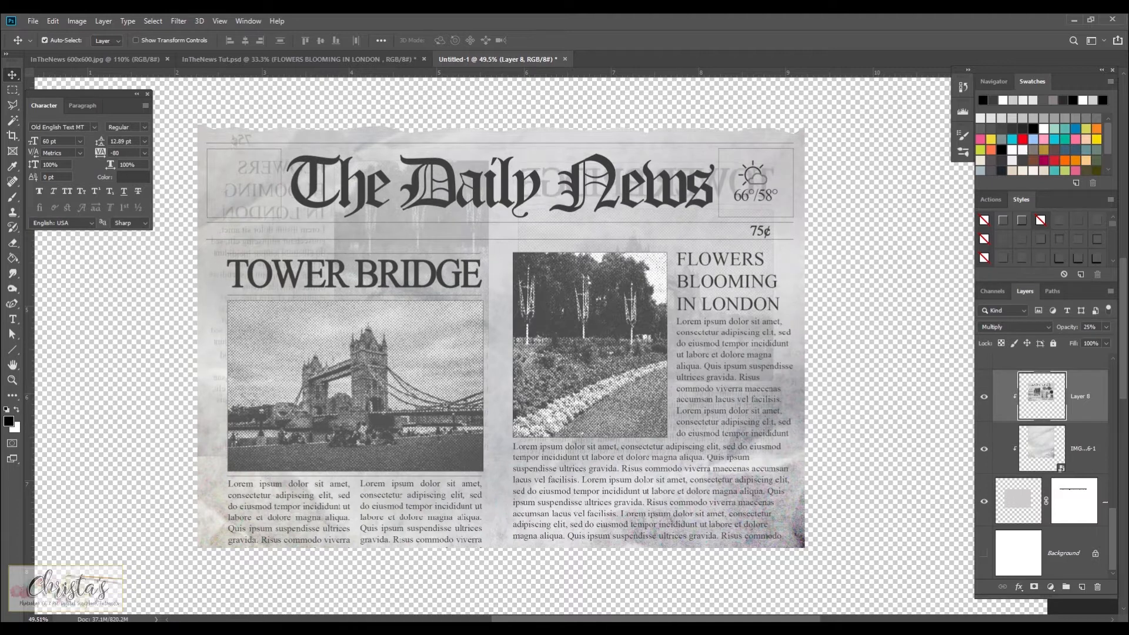
- Nudge the mirrored show-through layer up until only IN LONDON remains of its reversed flower headline, and lower its opacity to 14%
{"action": "key", "text": "Up"}
{"action": "key", "text": "Up"}
{"action": "key", "text": "Up"}
{"action": "key", "text": "Up"}
{"action": "key", "text": "Up"}
{"action": "key", "text": "Up"}
{"action": "key", "text": "Up"}
{"action": "key", "text": "Up"}
{"action": "key", "text": "Up"}
{"action": "key", "text": "Up"}
{"action": "key", "text": "Up"}
{"action": "key", "text": "Up"}
{"action": "key", "text": "Up"}
{"action": "key", "text": "Up"}
{"action": "key", "text": "Up"}
{"action": "key", "text": "Up"}
{"action": "key", "text": "Up"}
{"action": "key", "text": "Up"}
{"action": "key", "text": "Up"}
{"action": "key", "text": "Up"}
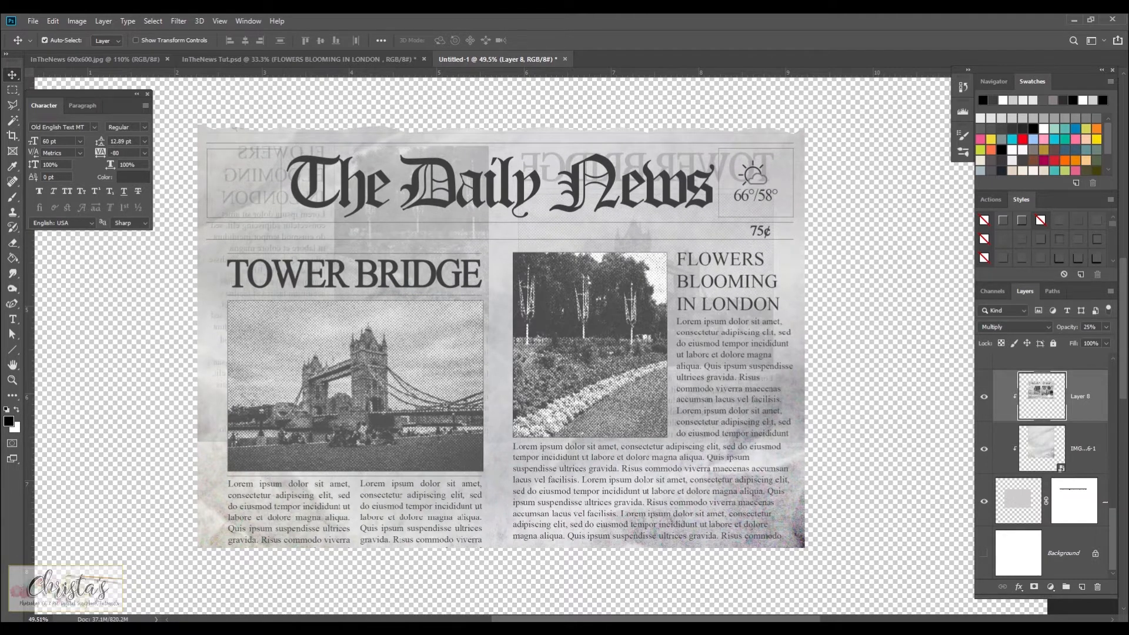
{"action": "key", "text": "Up"}
{"action": "key", "text": "Up"}
{"action": "key", "text": "Up"}
{"action": "key", "text": "Up"}
{"action": "key", "text": "Up"}
{"action": "key", "text": "Up"}
{"action": "key", "text": "Up"}
{"action": "key", "text": "Up"}
{"action": "key", "text": "Up"}
{"action": "key", "text": "Up"}
{"action": "key", "text": "Up"}
{"action": "key", "text": "Up"}
{"action": "key", "text": "Up"}
{"action": "key", "text": "Up"}
{"action": "key", "text": "Up"}
{"action": "key", "text": "Up"}
{"action": "key", "text": "Up"}
{"action": "key", "text": "Up"}
{"action": "key", "text": "Up"}
{"action": "key", "text": "Up"}
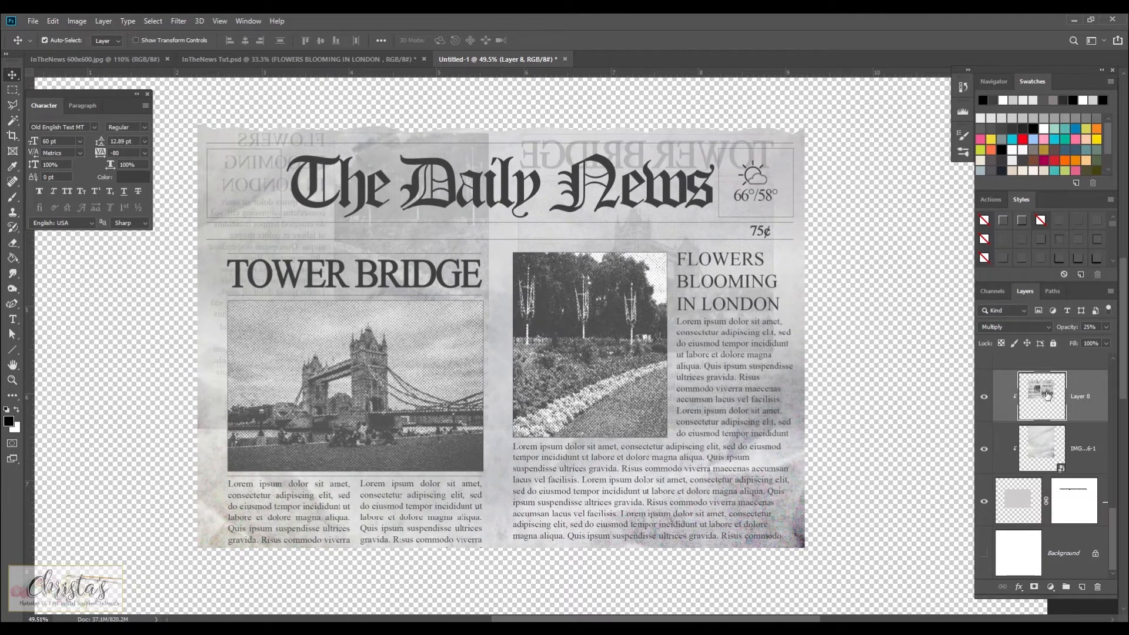
{"action": "key", "text": "Up"}
{"action": "key", "text": "Up"}
{"action": "key", "text": "Up"}
{"action": "key", "text": "Up"}
{"action": "key", "text": "Up"}
{"action": "key", "text": "Up"}
{"action": "key", "text": "Up"}
{"action": "key", "text": "Up"}
{"action": "key", "text": "Up"}
{"action": "key", "text": "Up"}
{"action": "key", "text": "Up"}
{"action": "key", "text": "Up"}
{"action": "key", "text": "Up"}
{"action": "key", "text": "Up"}
{"action": "key", "text": "Up"}
{"action": "key", "text": "Up"}
{"action": "key", "text": "Up"}
{"action": "key", "text": "Up"}
{"action": "key", "text": "Up"}
{"action": "key", "text": "Up"}
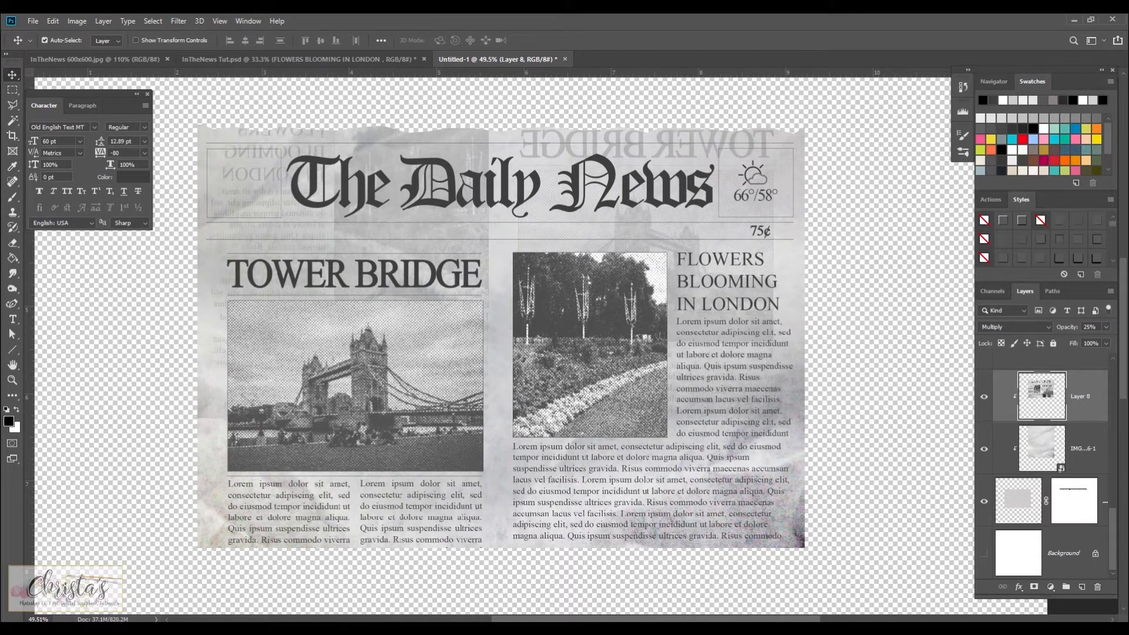
{"action": "key", "text": "Up"}
{"action": "key", "text": "Up"}
{"action": "key", "text": "Up"}
{"action": "key", "text": "Up"}
{"action": "key", "text": "Up"}
{"action": "key", "text": "Up"}
{"action": "key", "text": "Up"}
{"action": "key", "text": "Up"}
{"action": "key", "text": "Up"}
{"action": "key", "text": "Up"}
{"action": "key", "text": "Up"}
{"action": "key", "text": "Up"}
{"action": "key", "text": "Up"}
{"action": "key", "text": "Up"}
{"action": "key", "text": "Up"}
{"action": "key", "text": "Up"}
{"action": "key", "text": "Up"}
{"action": "key", "text": "Up"}
{"action": "key", "text": "Up"}
{"action": "key", "text": "Up"}
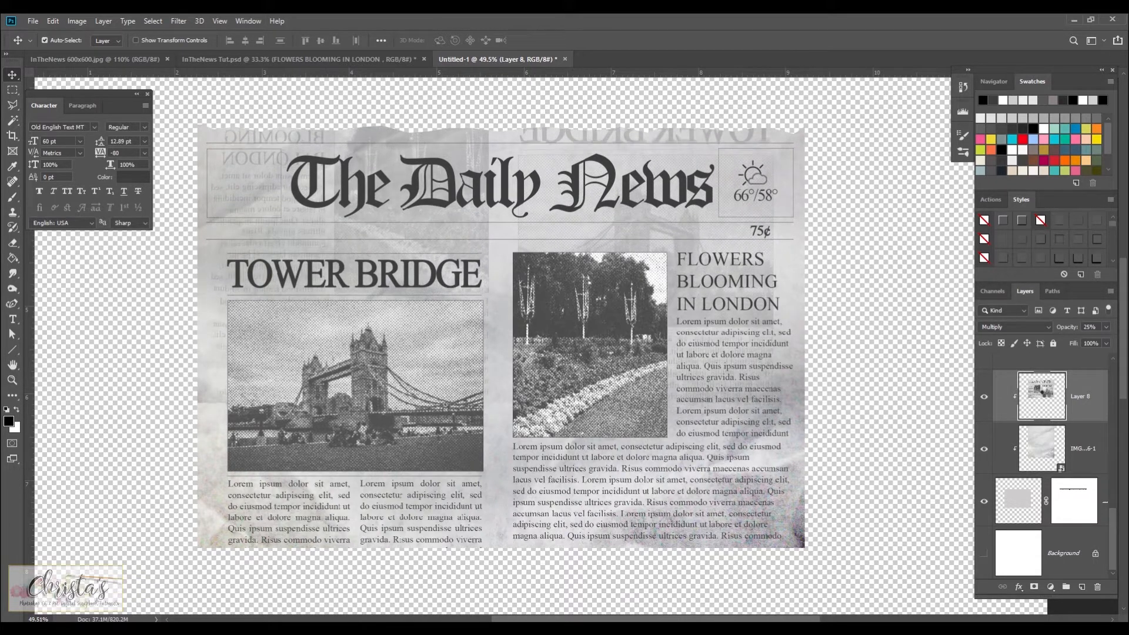
{"action": "key", "text": "Up"}
{"action": "key", "text": "Up"}
{"action": "key", "text": "Up"}
{"action": "key", "text": "Up"}
{"action": "key", "text": "Up"}
{"action": "key", "text": "Up"}
{"action": "key", "text": "Up"}
{"action": "key", "text": "Up"}
{"action": "key", "text": "Up"}
{"action": "key", "text": "Up"}
{"action": "key", "text": "Up"}
{"action": "key", "text": "Up"}
{"action": "key", "text": "Up"}
{"action": "key", "text": "Up"}
{"action": "key", "text": "Up"}
{"action": "key", "text": "Up"}
{"action": "key", "text": "Up"}
{"action": "key", "text": "Up"}
{"action": "key", "text": "Up"}
{"action": "key", "text": "Up"}
{"action": "key", "text": "Up"}
{"action": "key", "text": "Up"}
{"action": "key", "text": "Up"}
{"action": "key", "text": "Up"}
{"action": "key", "text": "Up"}
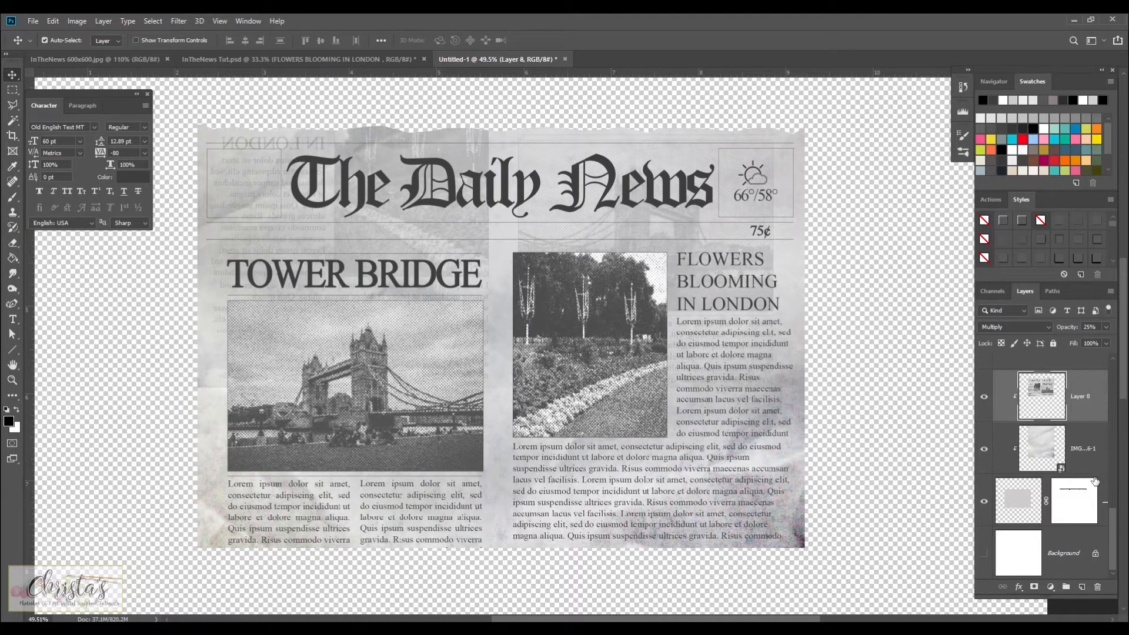
{"action": "left_click_drag", "start_coordinate": [1068, 329], "coordinate": [1063, 329]}
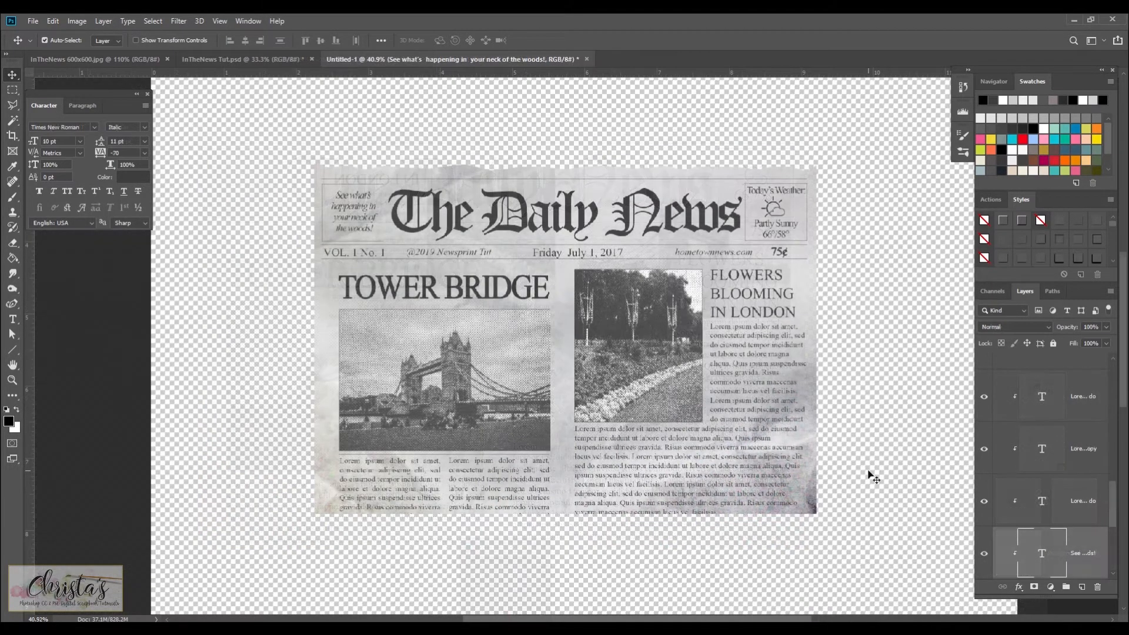
- Apply the preset style with Inner Glow and Drop Shadow to the masked paper base layer above the Background
{"action": "left_click_drag", "start_coordinate": [1117, 510], "coordinate": [1121, 564]}
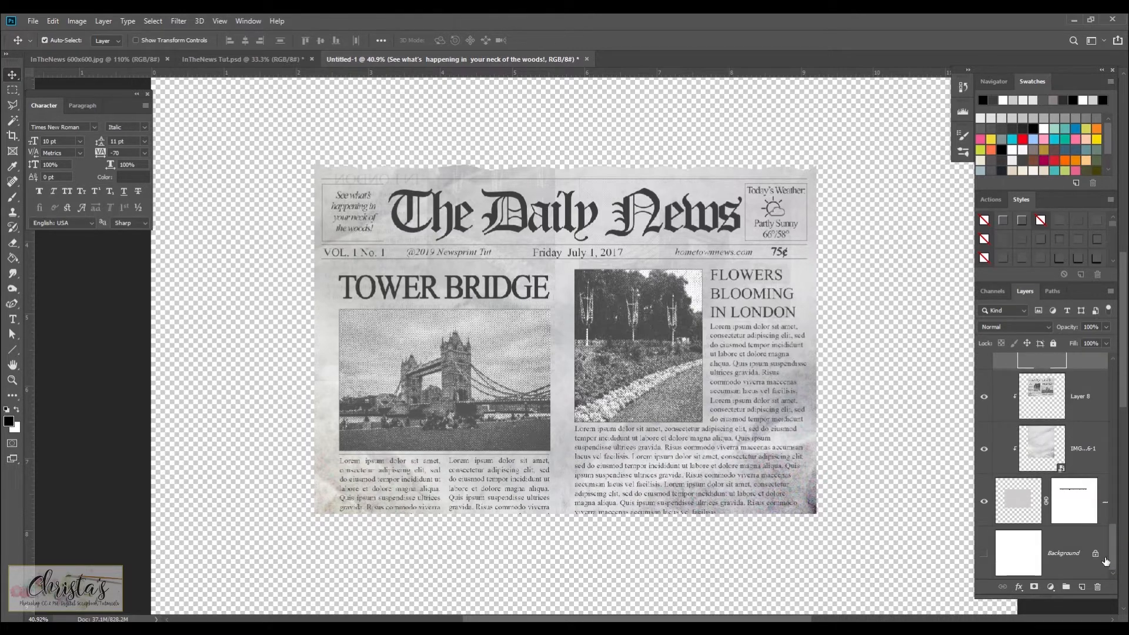
{"action": "left_click", "coordinate": [1020, 503]}
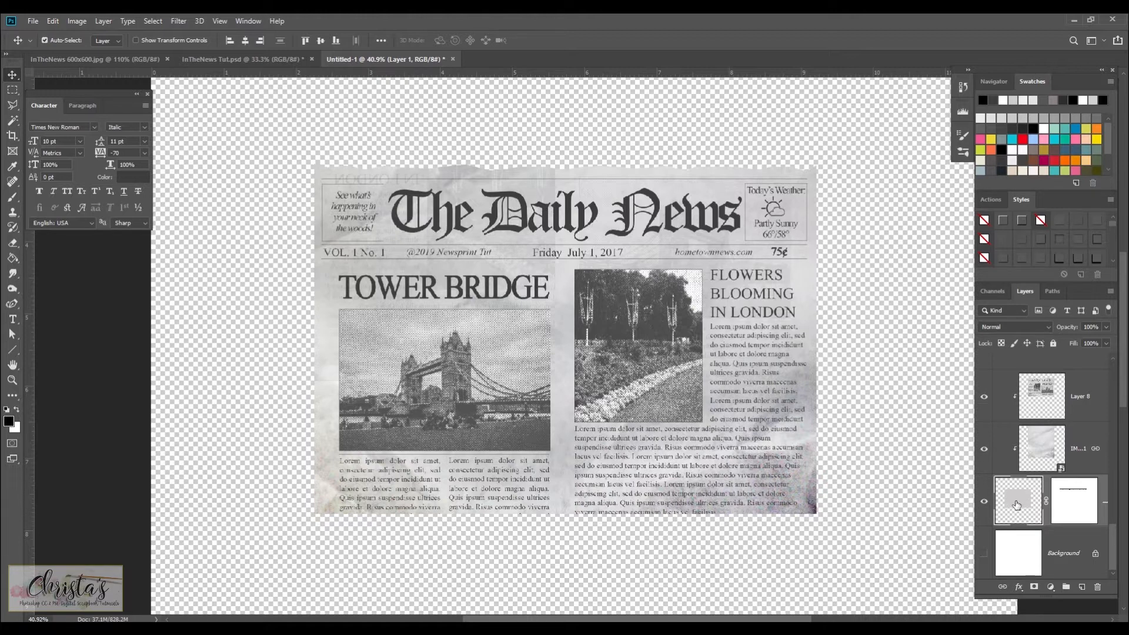
{"action": "left_click", "coordinate": [1059, 259]}
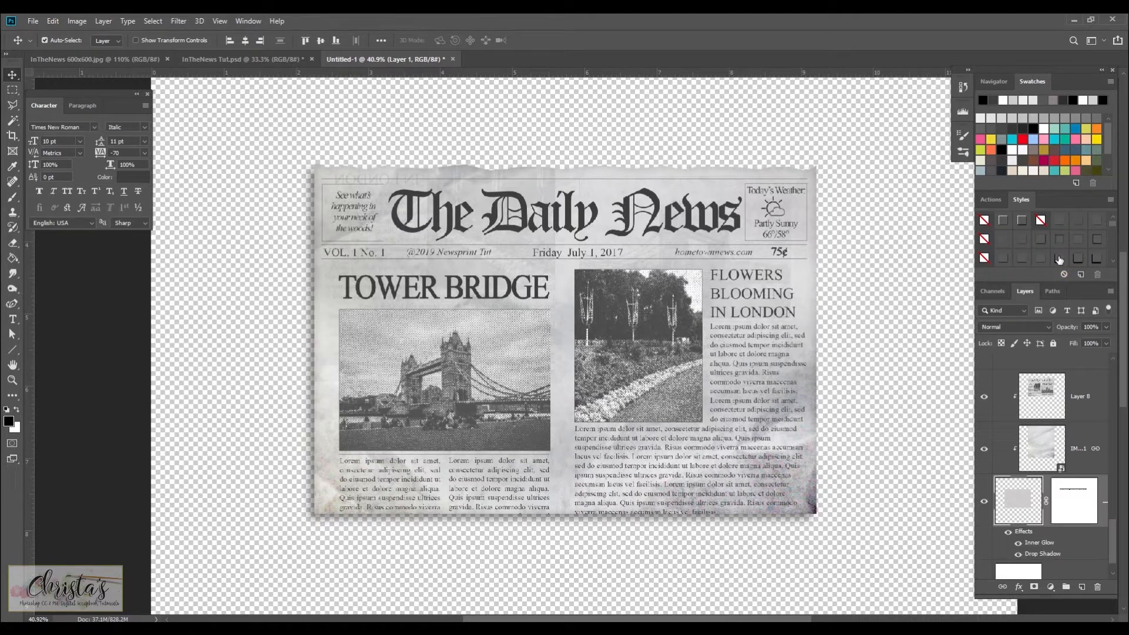
- Set the paper layer's drop shadow to a distance of 14 px and a size of 32 px
{"action": "double_click", "coordinate": [1043, 554]}
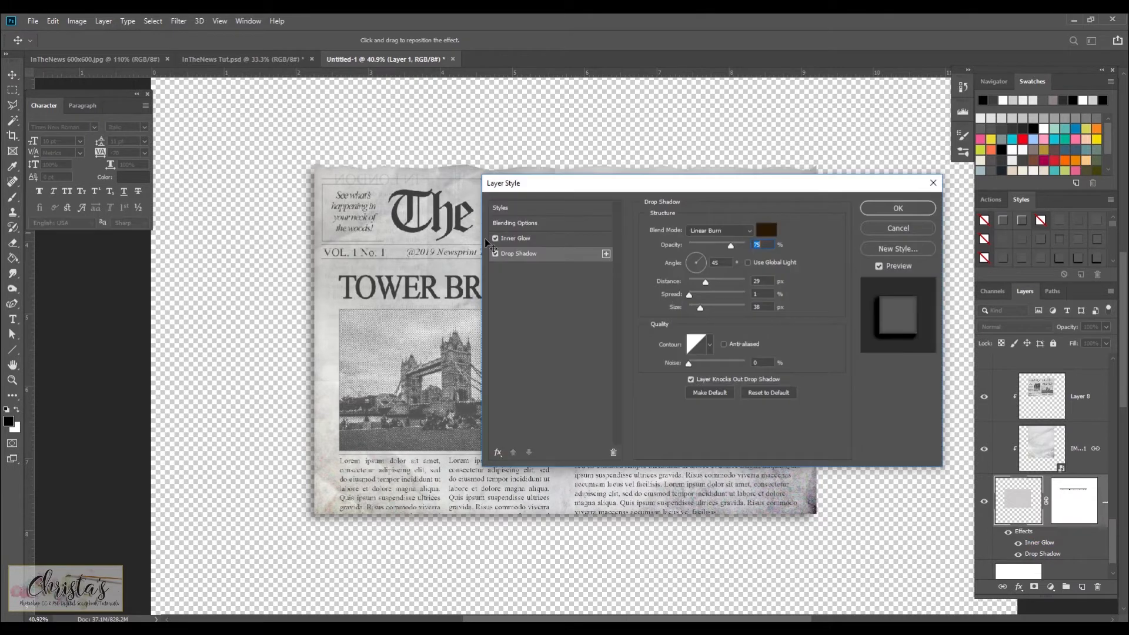
{"action": "left_click_drag", "start_coordinate": [697, 310], "coordinate": [700, 286]}
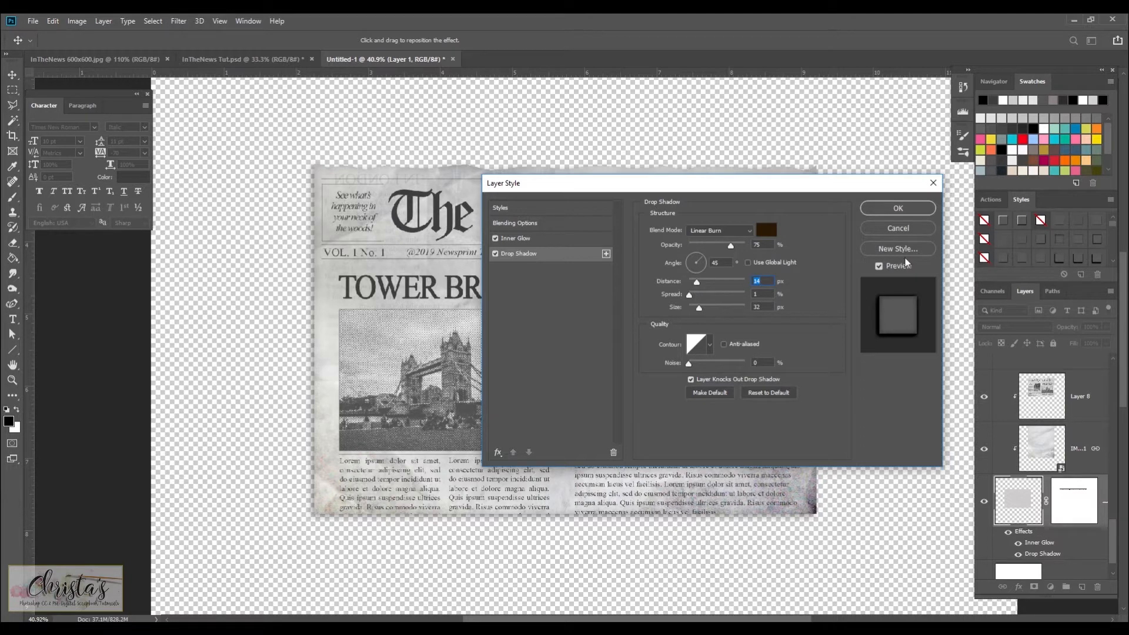
{"action": "left_click", "coordinate": [892, 209]}
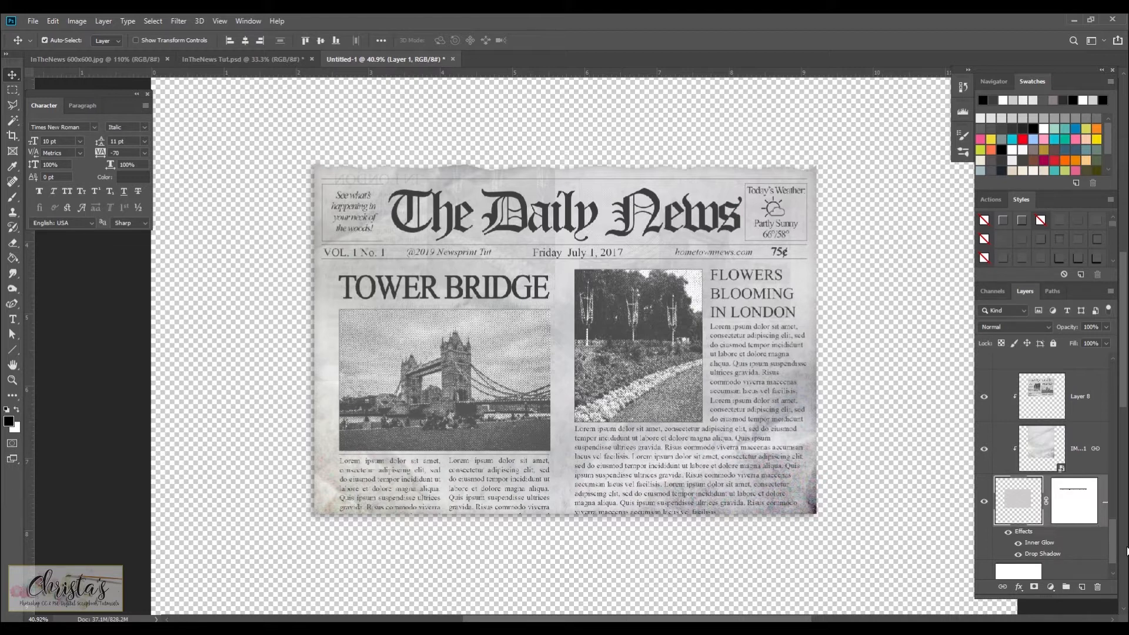
- Stamp all visible layers, without the Background, into a new layer above The Daily News text layer
{"action": "left_click", "coordinate": [1072, 573]}
{"action": "left_click_drag", "start_coordinate": [1111, 547], "coordinate": [1121, 371]}
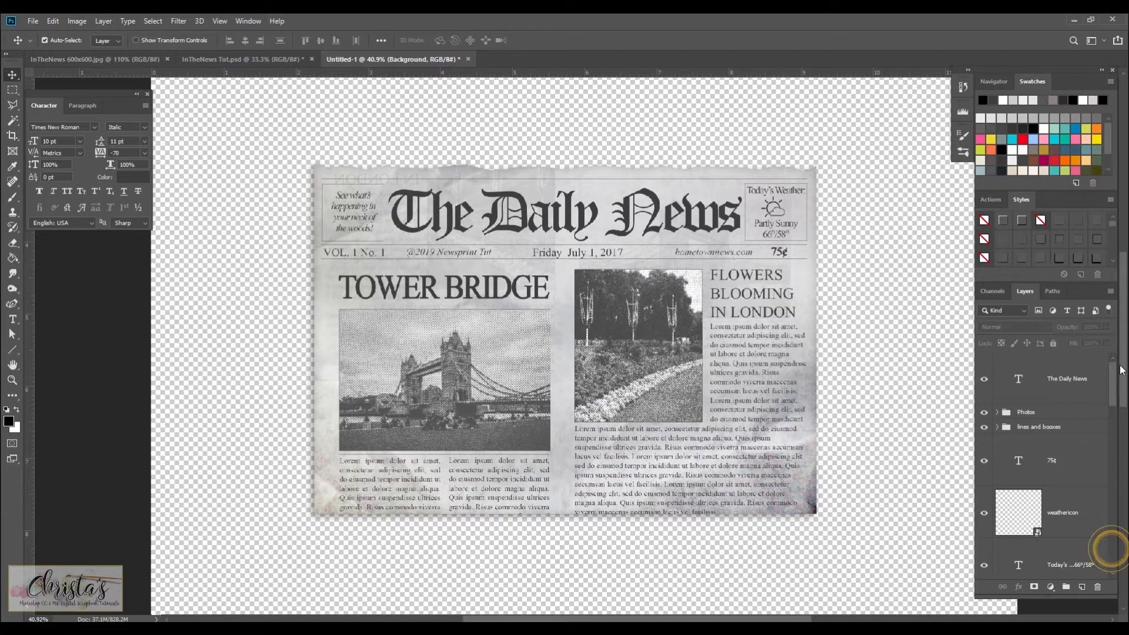
{"action": "left_click", "coordinate": [1054, 380]}
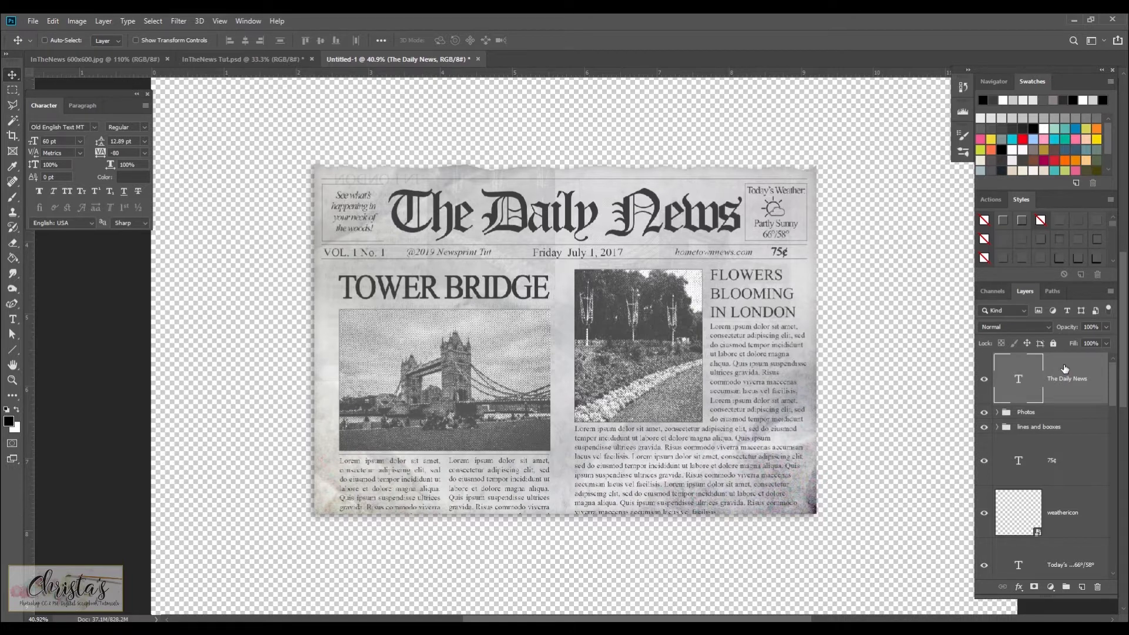
{"action": "key", "text": "ctrl+shift+alt+e"}
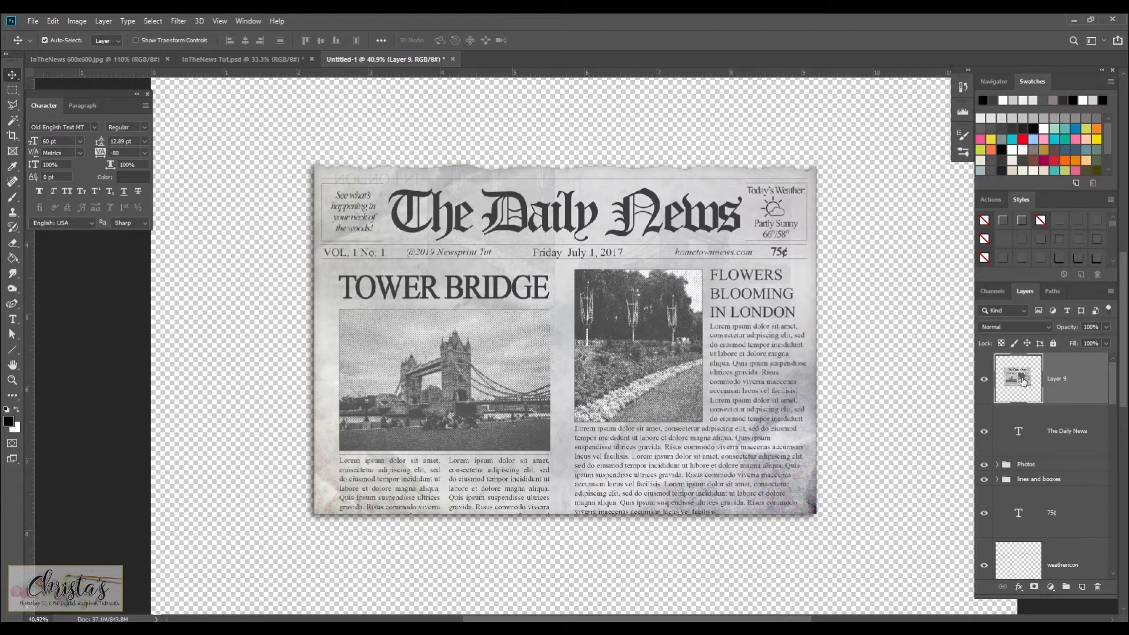
- Move the stamped newspaper layer directly above the Background layer and make the Background visible
{"action": "left_click_drag", "start_coordinate": [1014, 381], "coordinate": [1080, 533]}
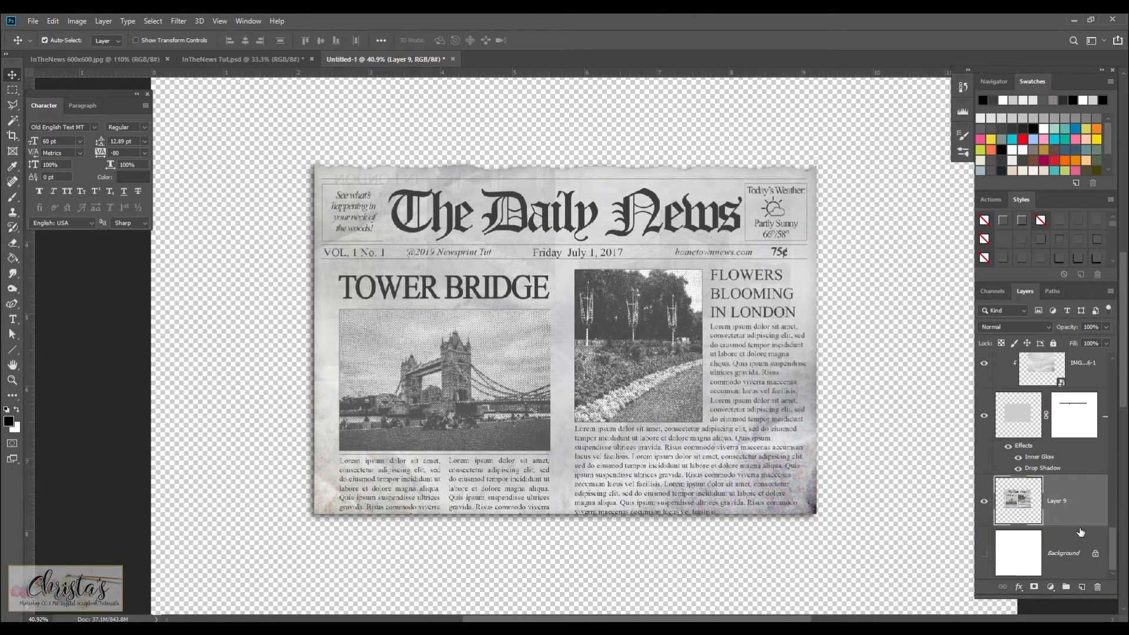
{"action": "left_click", "coordinate": [984, 553]}
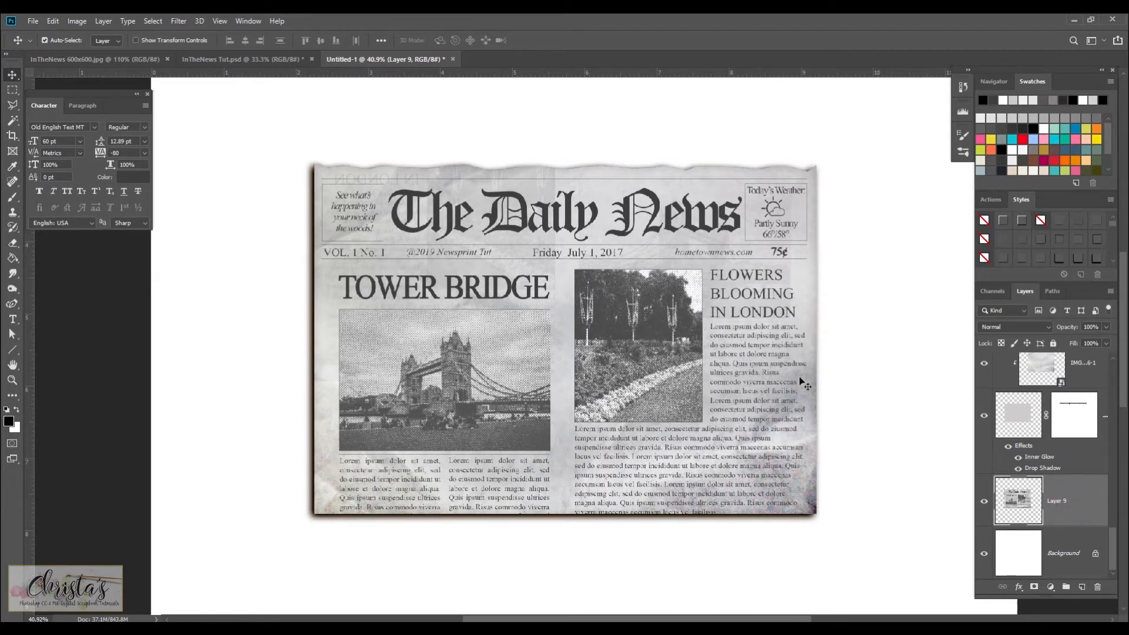
- Rotate the stamped newspaper about 5° clockwise and shift it up so it peeks out behind the front page's top and right edges
{"action": "left_click", "coordinate": [53, 21]}
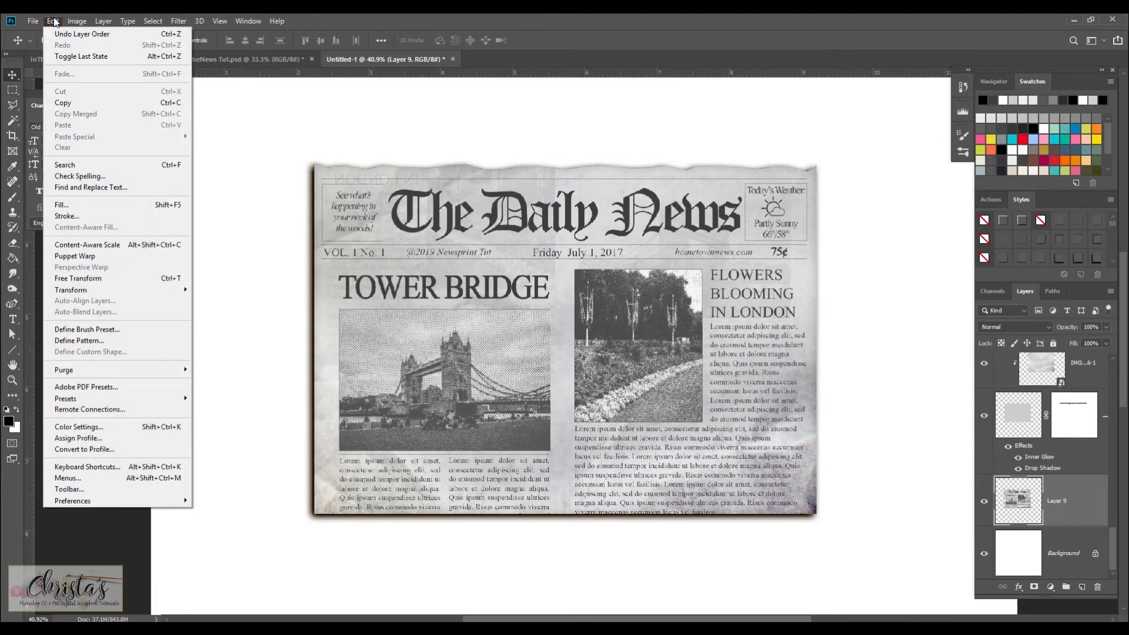
{"action": "left_click", "coordinate": [83, 289]}
{"action": "left_click", "coordinate": [210, 318]}
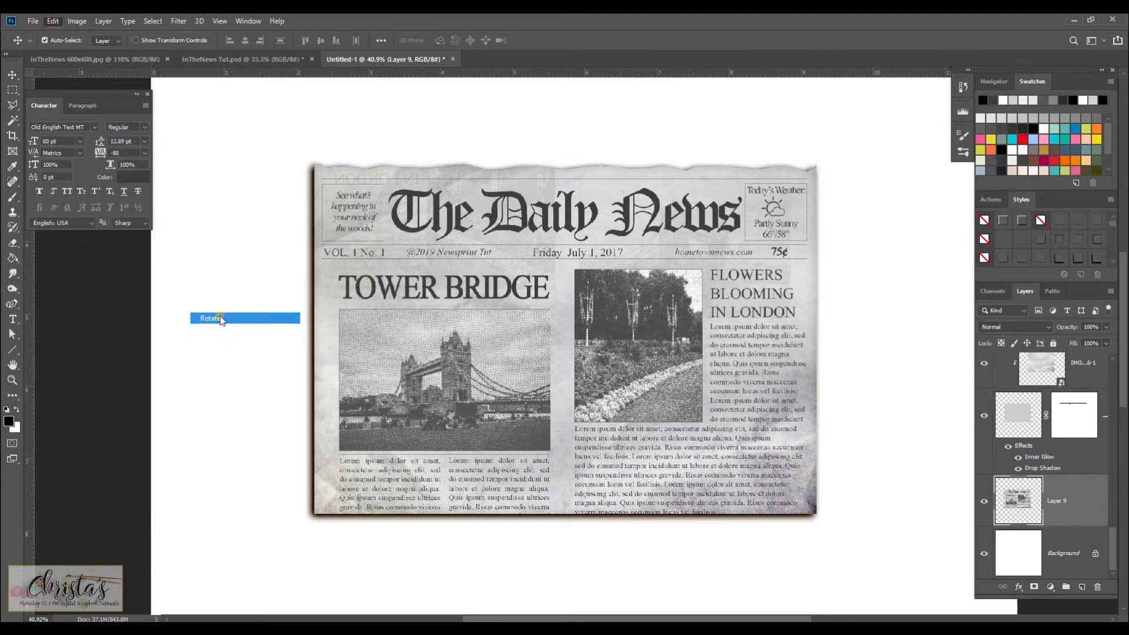
{"action": "left_click_drag", "start_coordinate": [837, 148], "coordinate": [848, 175]}
{"action": "left_click_drag", "start_coordinate": [802, 216], "coordinate": [836, 178]}
{"action": "key", "text": "Left"}
{"action": "key", "text": "Left"}
{"action": "key", "text": "Left"}
{"action": "key", "text": "Left"}
{"action": "key", "text": "Left"}
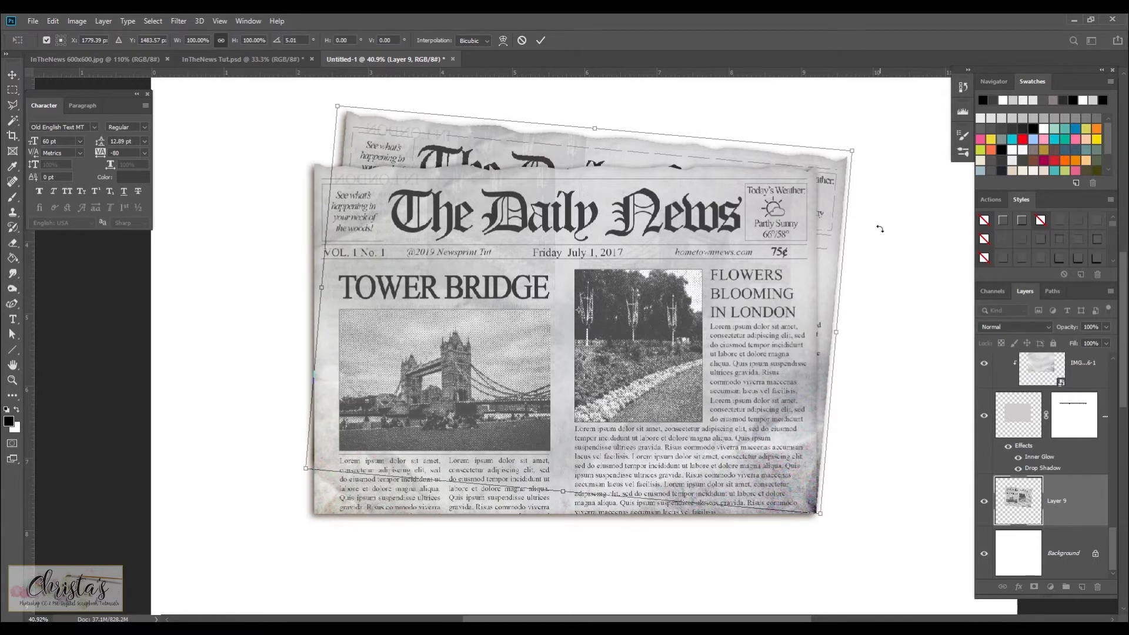
{"action": "left_click", "coordinate": [12, 74]}
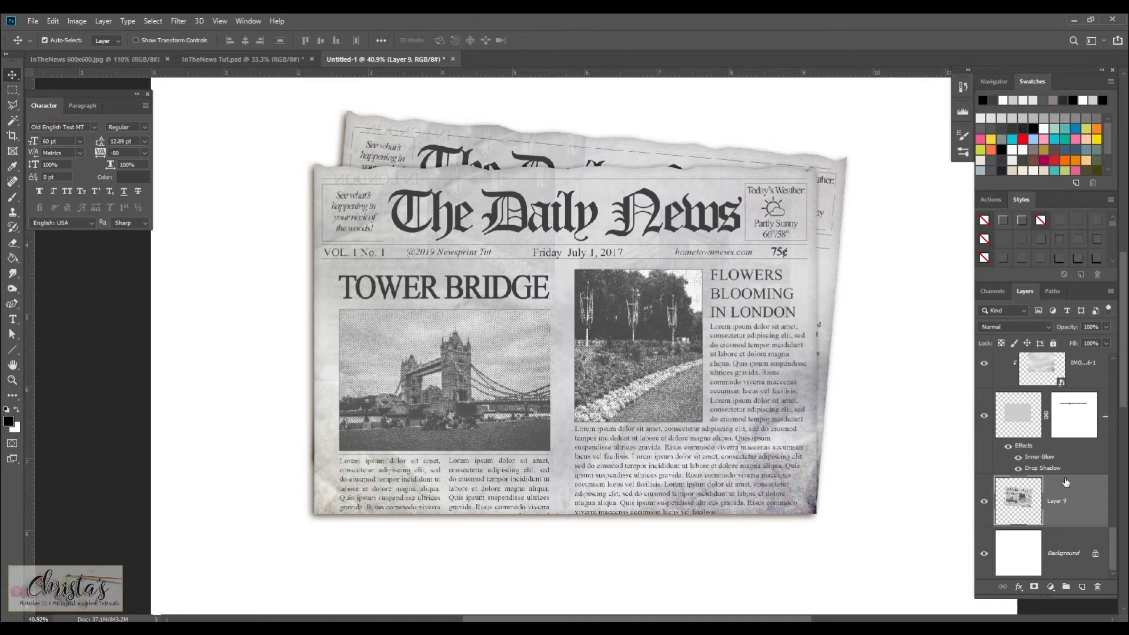
- Add a new empty layer clipped to the paper directly above the mirrored show-through layer
{"action": "left_click_drag", "start_coordinate": [1118, 533], "coordinate": [1120, 516]}
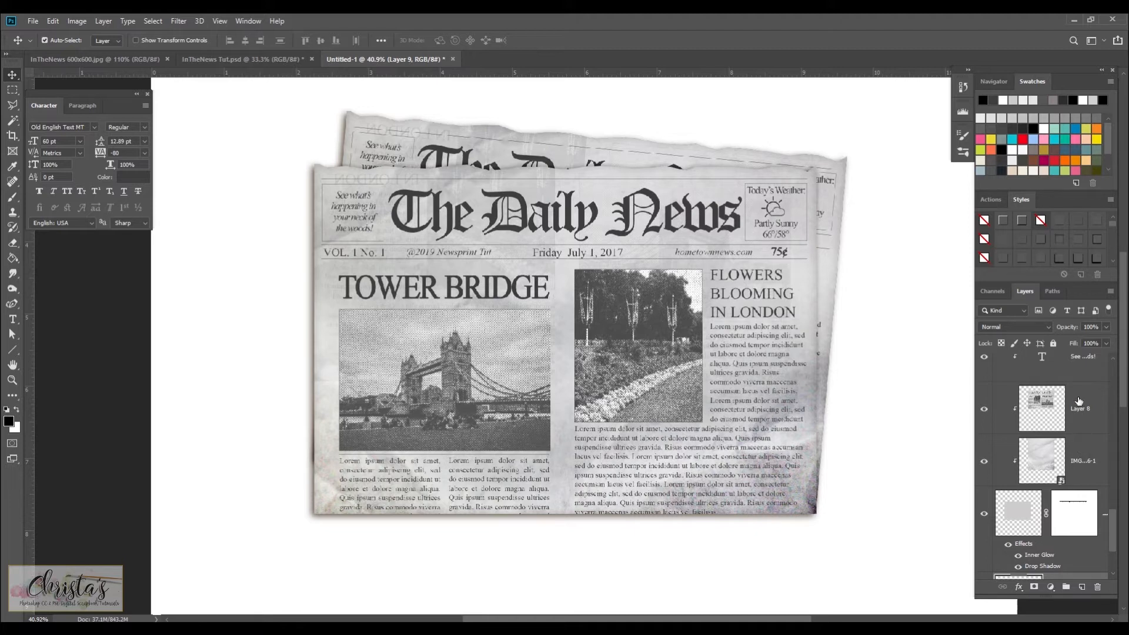
{"action": "left_click", "coordinate": [1077, 457]}
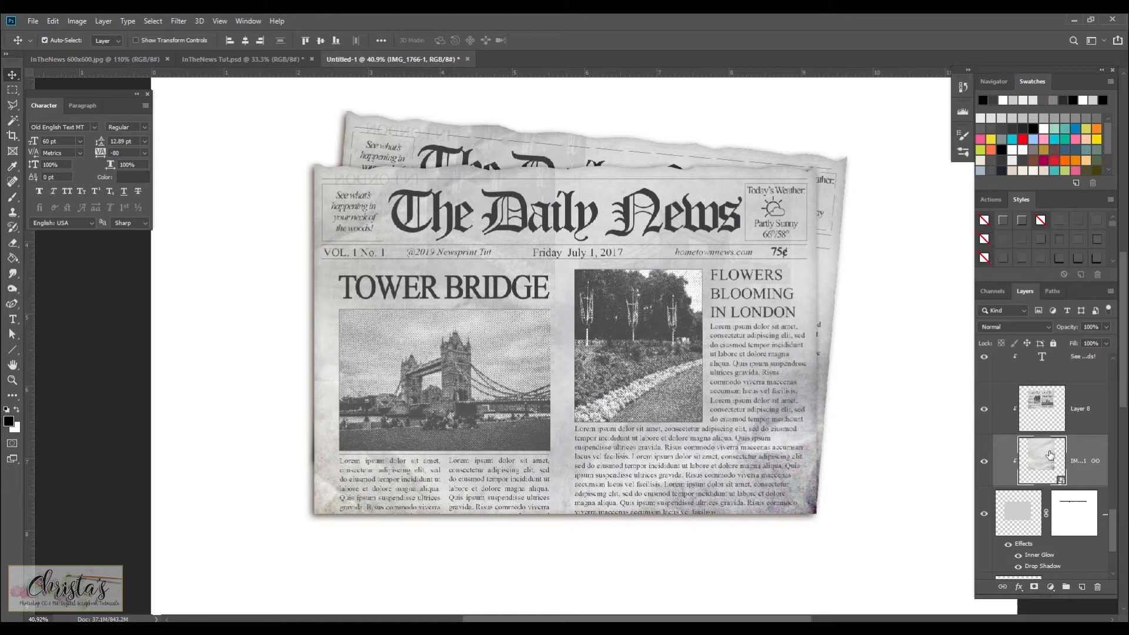
{"action": "left_click", "coordinate": [1047, 404]}
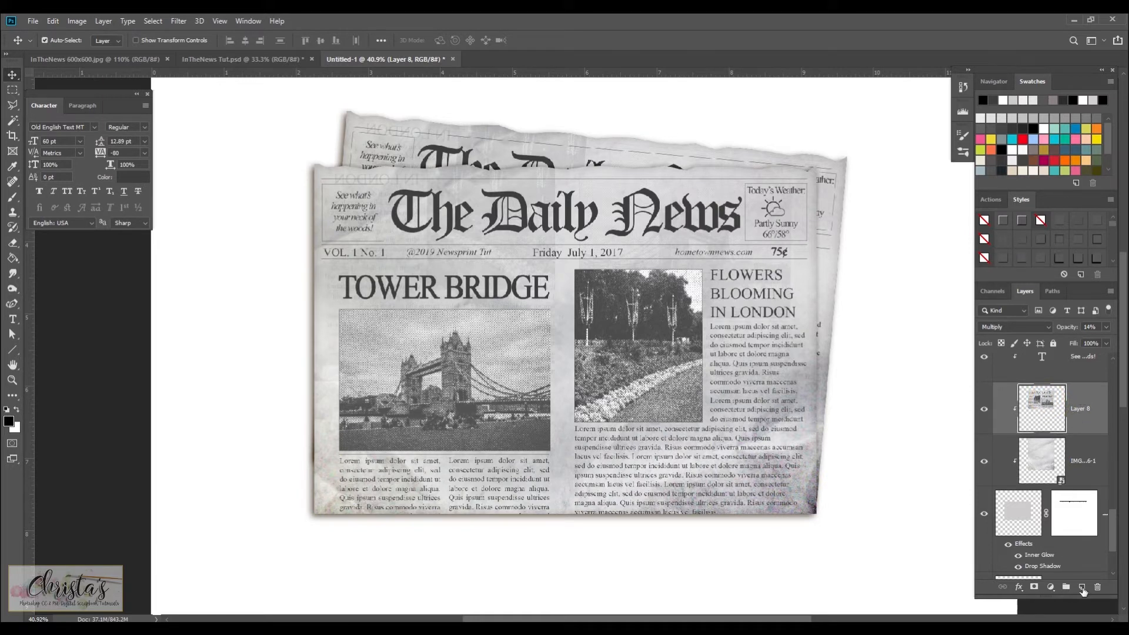
{"action": "left_click", "coordinate": [1082, 587]}
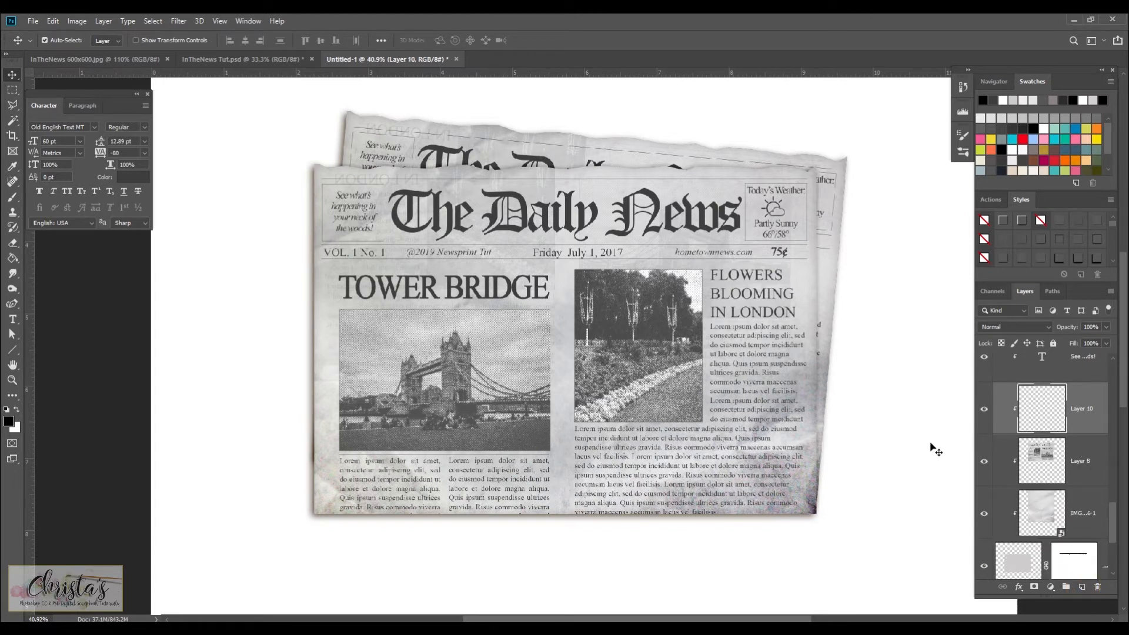
- Draw a black-to-transparent linear gradient straight up from below the newspaper to the top of the text columns on the new clipped layer
{"action": "left_click", "coordinate": [21, 268]}
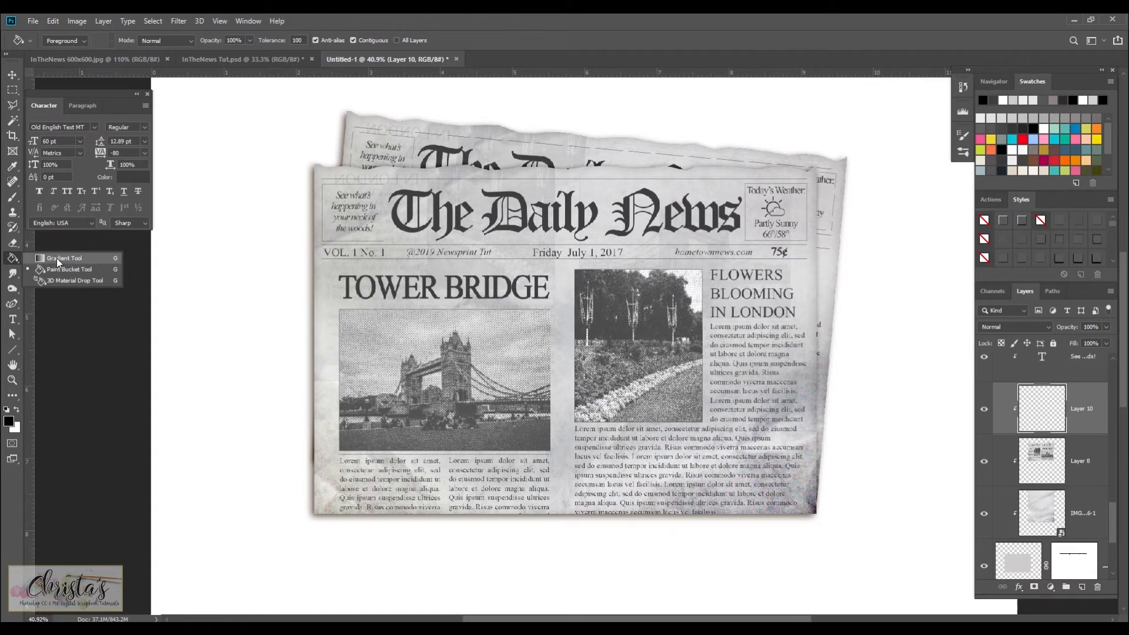
{"action": "left_click", "coordinate": [58, 260]}
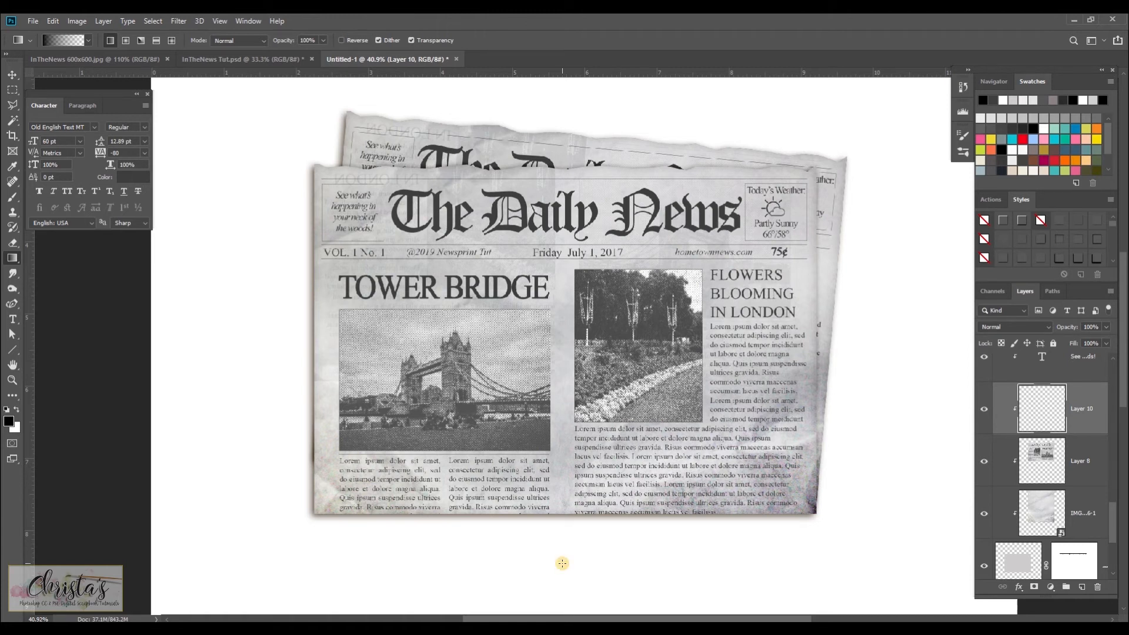
{"action": "left_click_drag", "start_coordinate": [563, 564], "coordinate": [561, 452]}
{"action": "left_click_drag", "start_coordinate": [562, 451], "coordinate": [563, 451]}
{"action": "left_click_drag", "start_coordinate": [563, 452], "coordinate": [563, 451]}
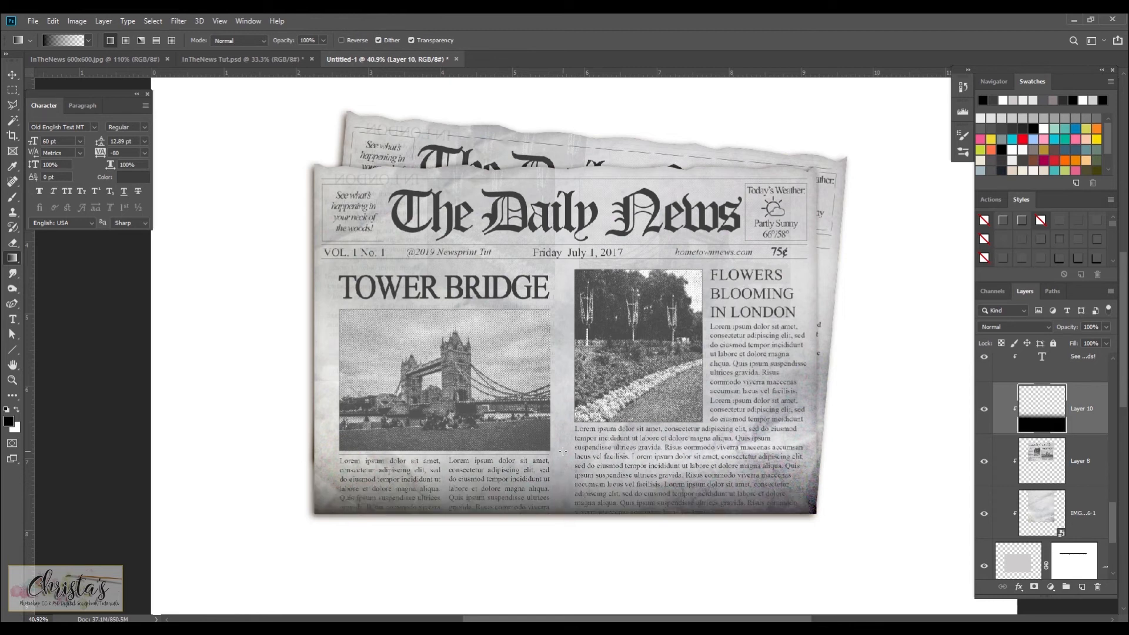